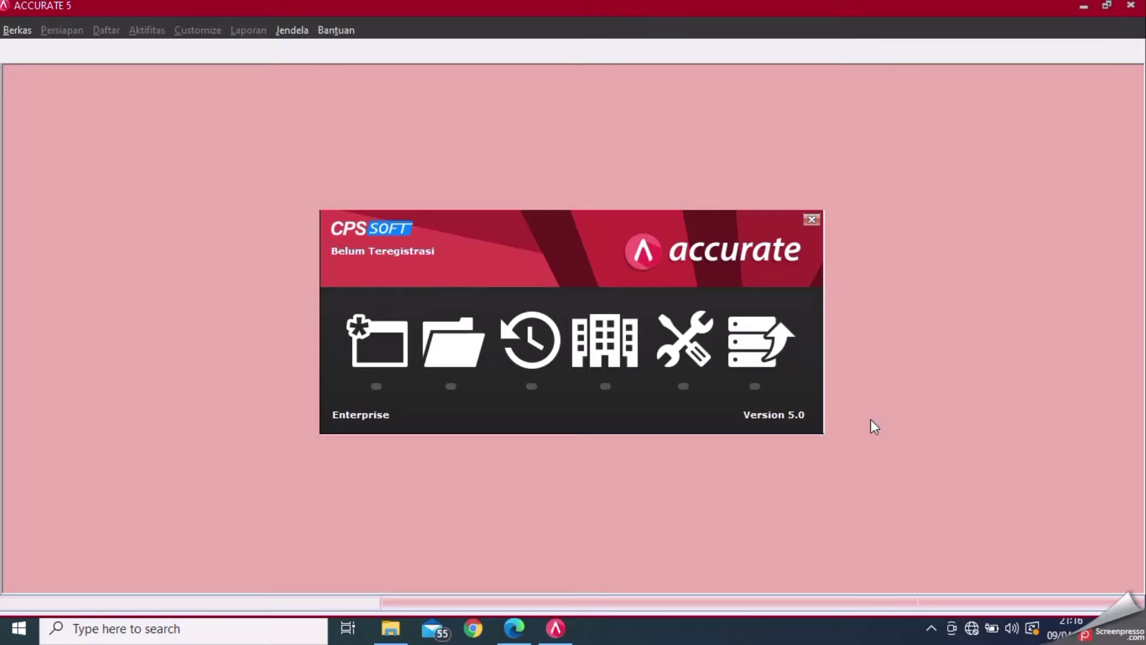
# - Start opening an existing company database and browse to the New Volume (D:) drive
pyautogui.click(445, 348)
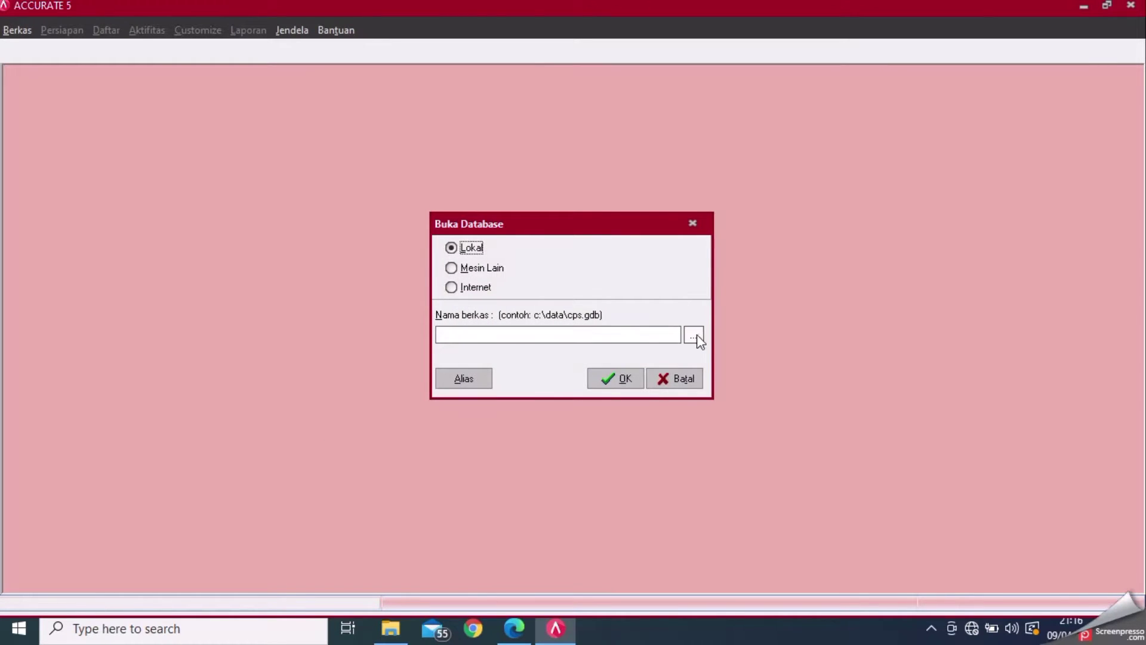
pyautogui.click(694, 336)
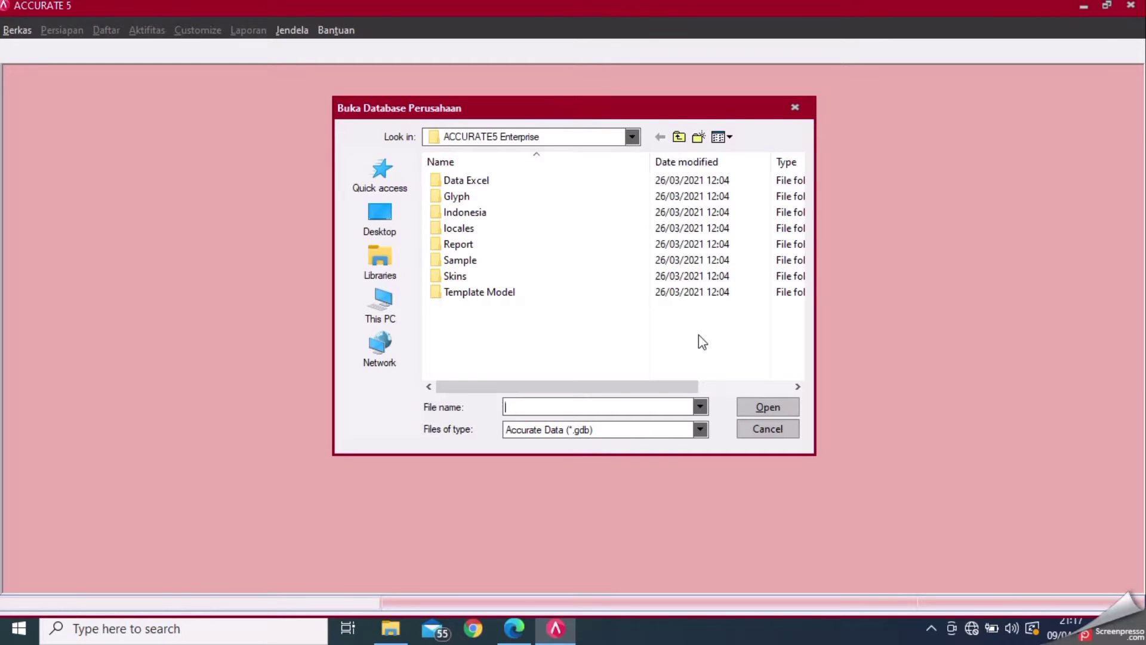
pyautogui.click(391, 299)
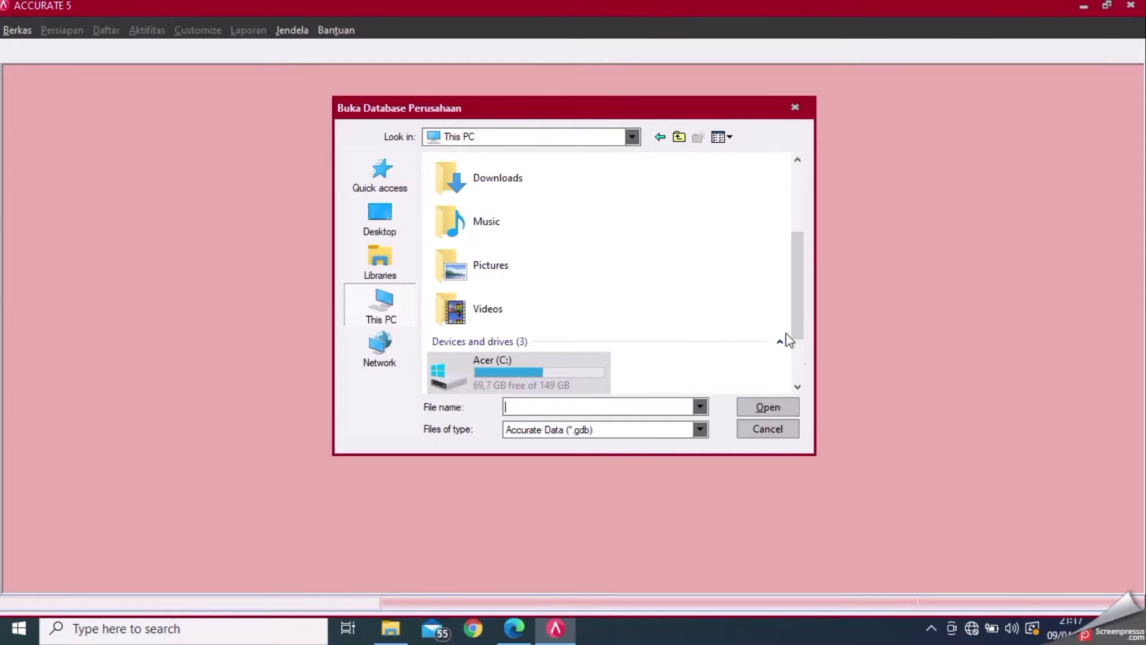
pyautogui.scroll(-3, 801, 360)
pyautogui.click(588, 326)
pyautogui.doubleClick(588, 327)
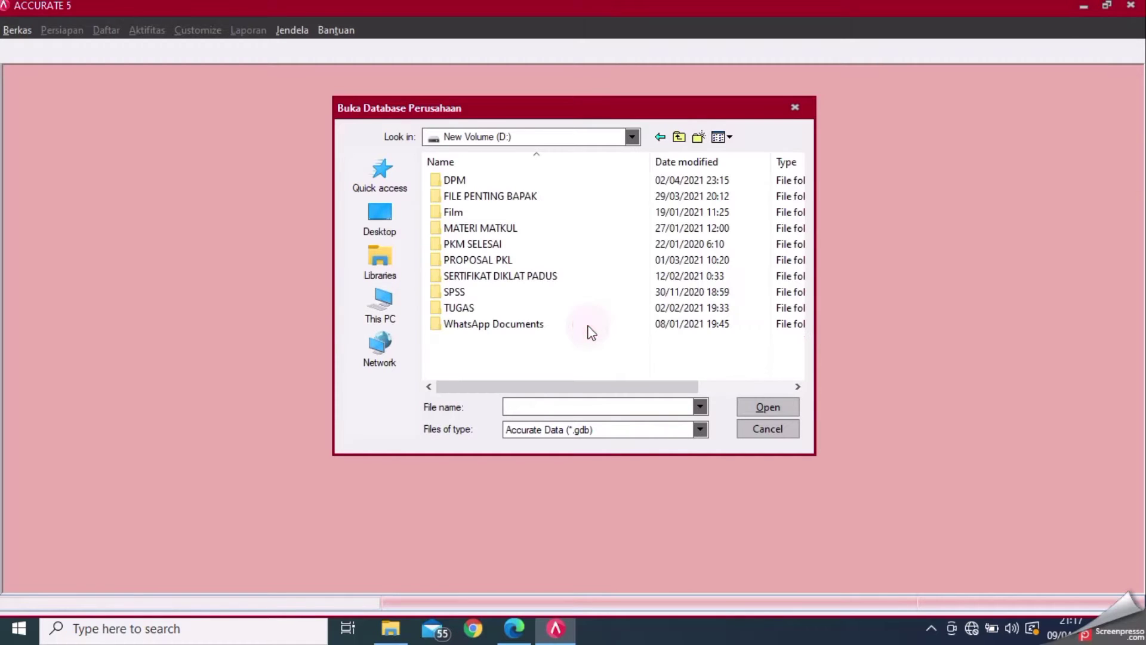
# - Select PT STAPI INDONESIA.GDB from D: > TUGAS > SEMESTER 4 > PRAK. KOMPUTER AKUNTANSI > TUGAS
pyautogui.doubleClick(484, 309)
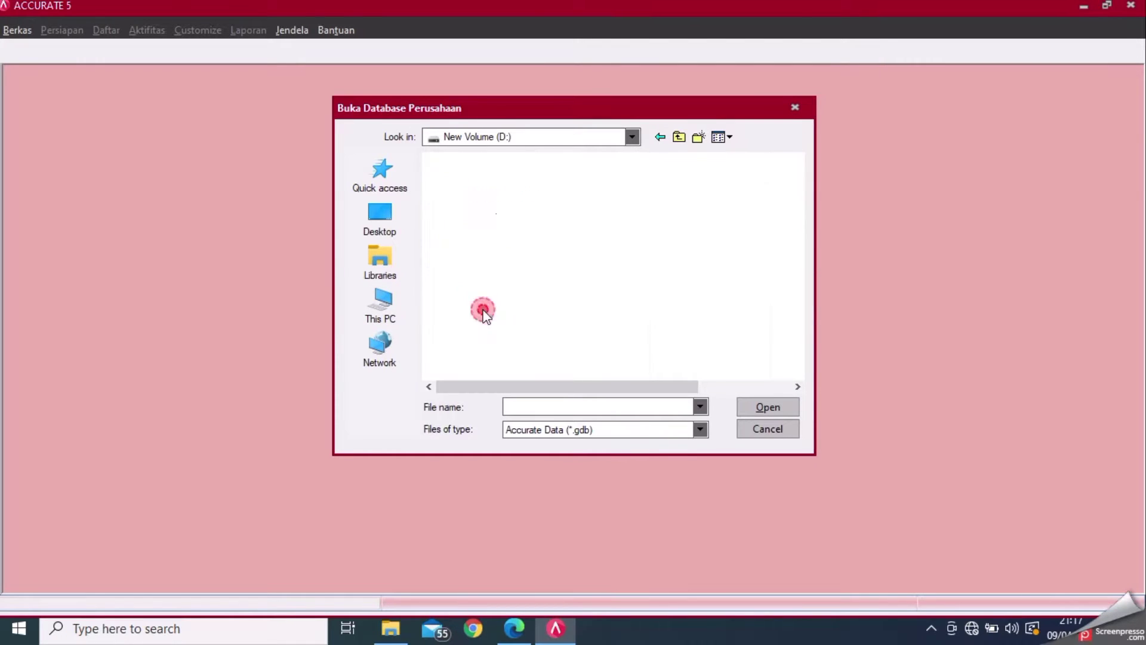
pyautogui.click(527, 214)
pyautogui.doubleClick(527, 214)
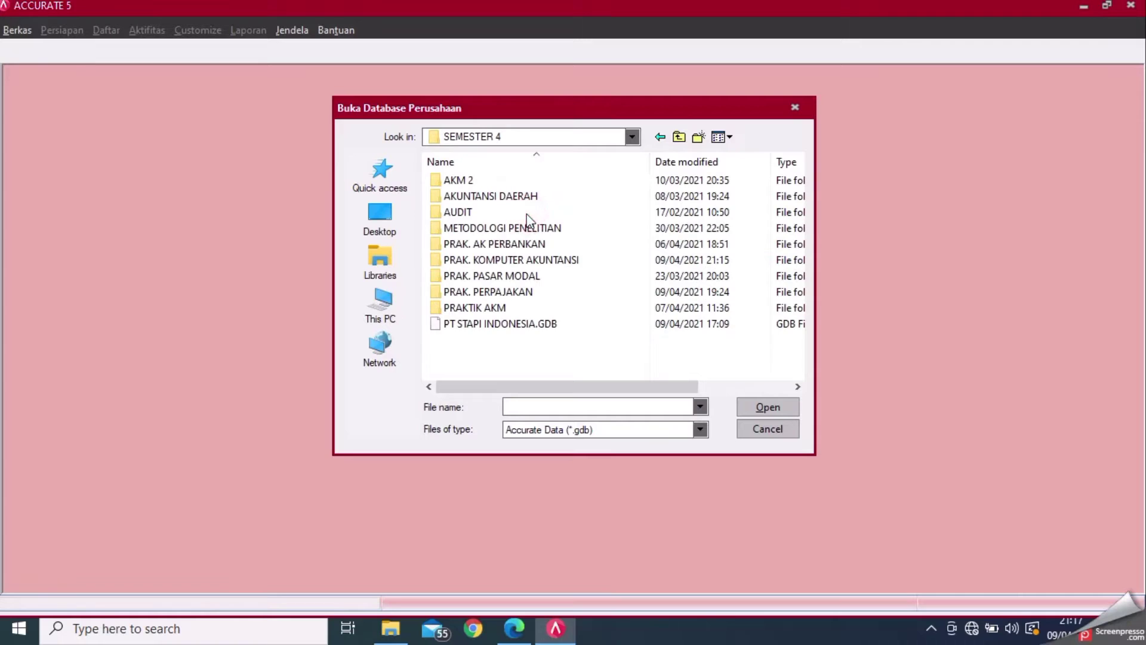
pyautogui.click(542, 261)
pyautogui.doubleClick(542, 260)
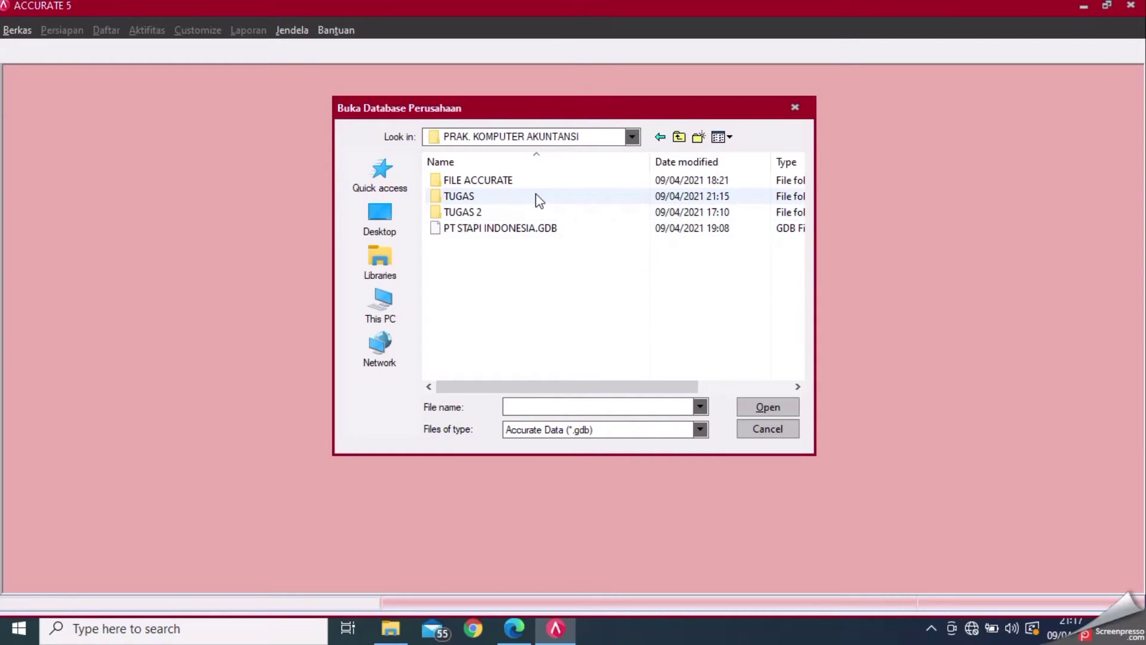
pyautogui.click(540, 212)
pyautogui.doubleClick(540, 212)
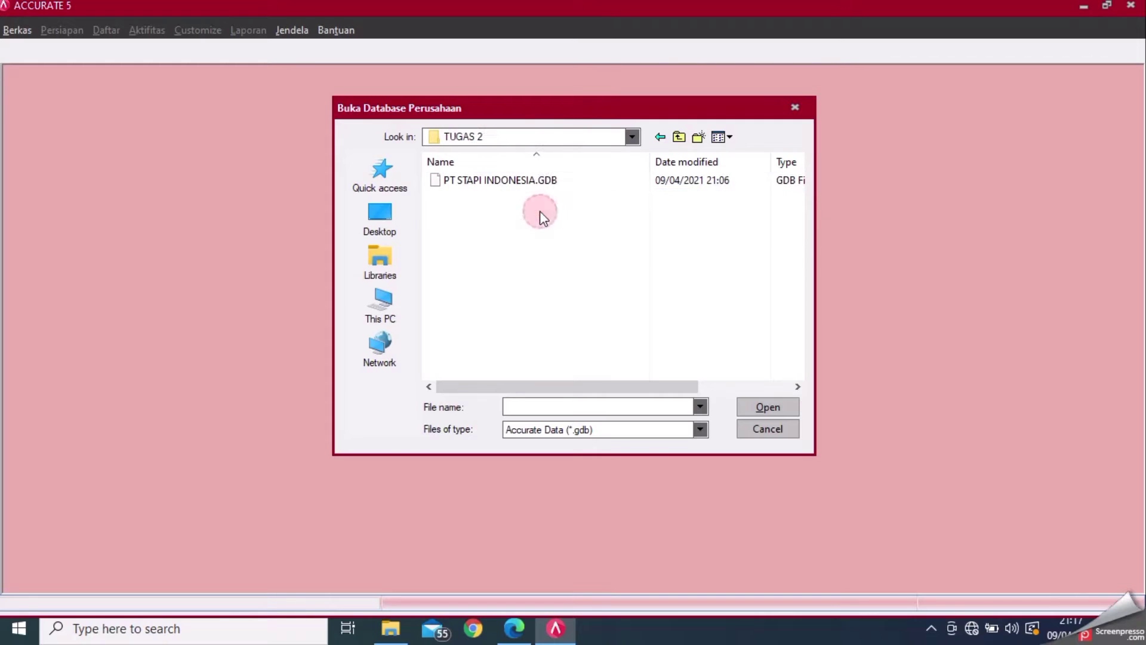
pyautogui.click(660, 138)
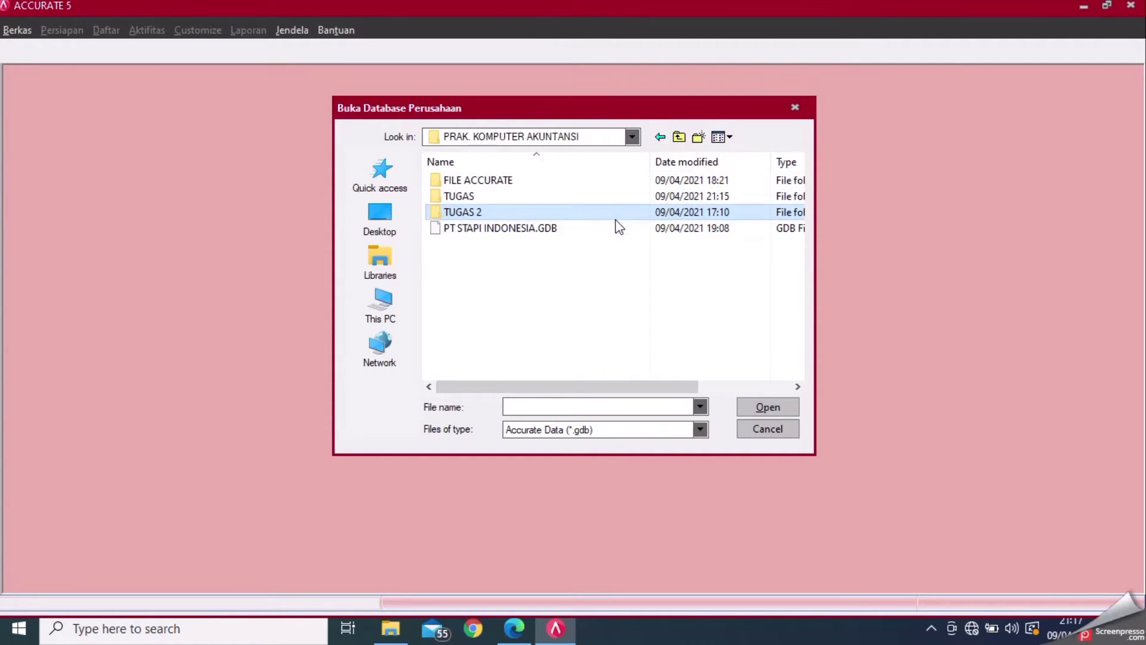
pyautogui.doubleClick(609, 197)
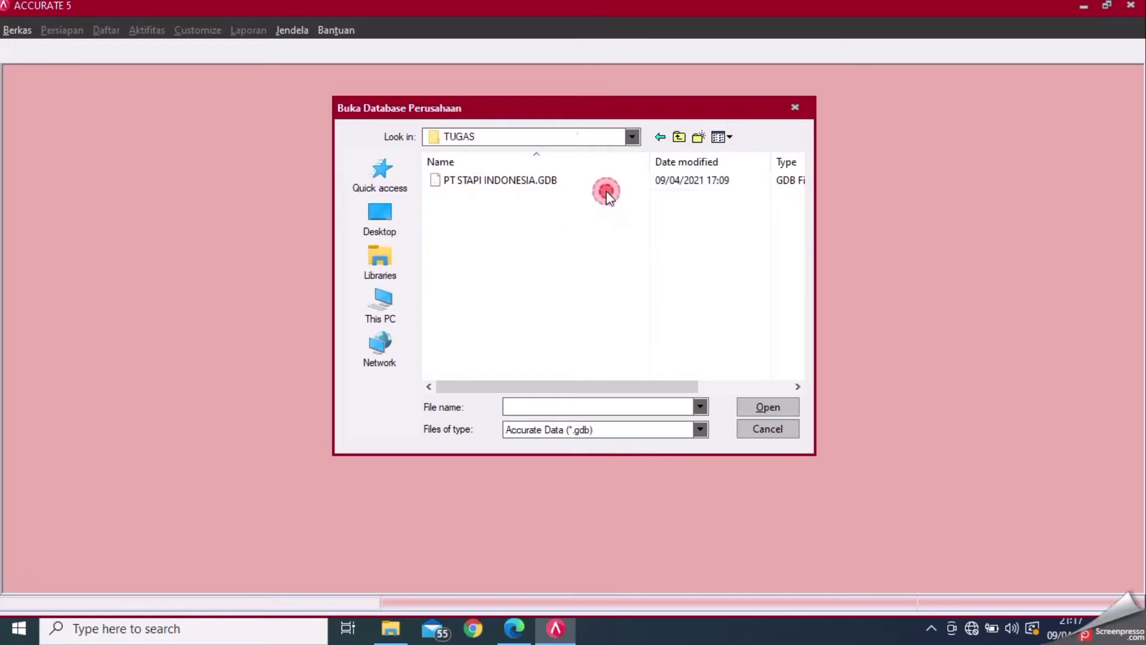
pyautogui.click(661, 181)
pyautogui.click(761, 408)
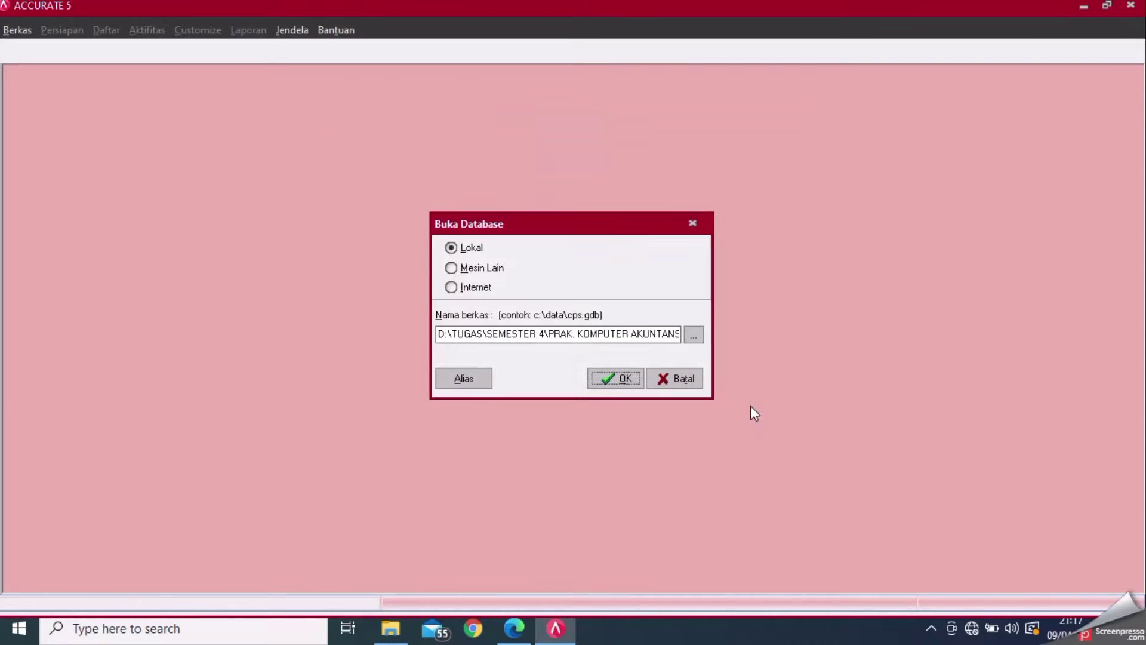
# - Open the PT STAPI INDONESIA database, log in with the supervisor password, and dismiss the reminders
pyautogui.click(604, 382)
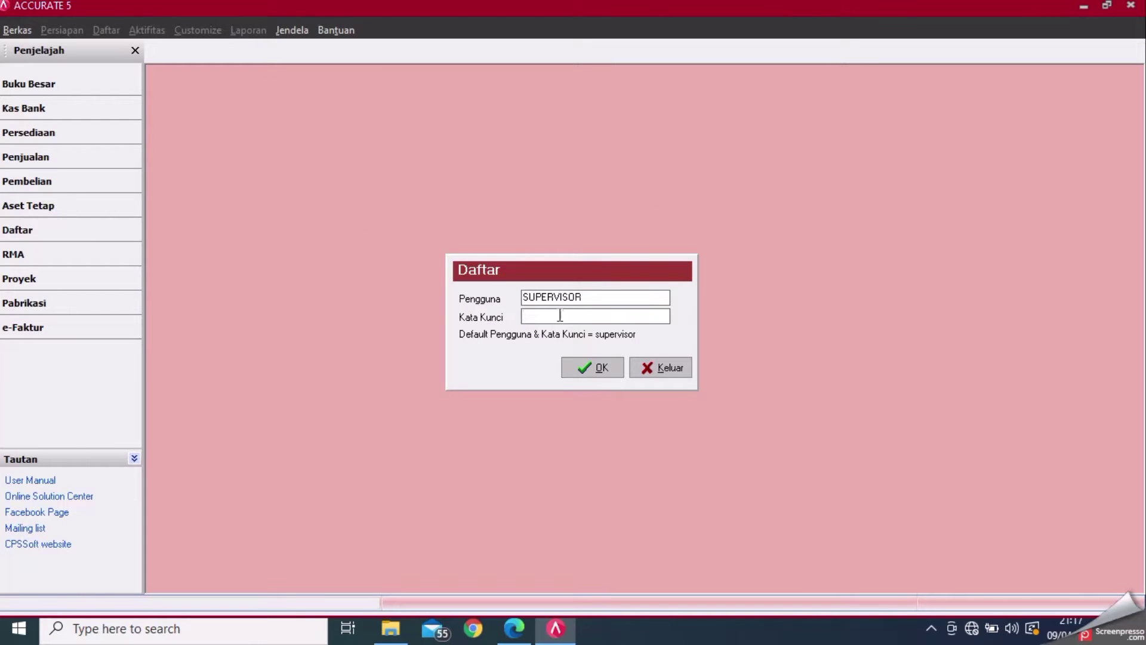
pyautogui.click(560, 316)
pyautogui.write('su')
pyautogui.click(595, 366)
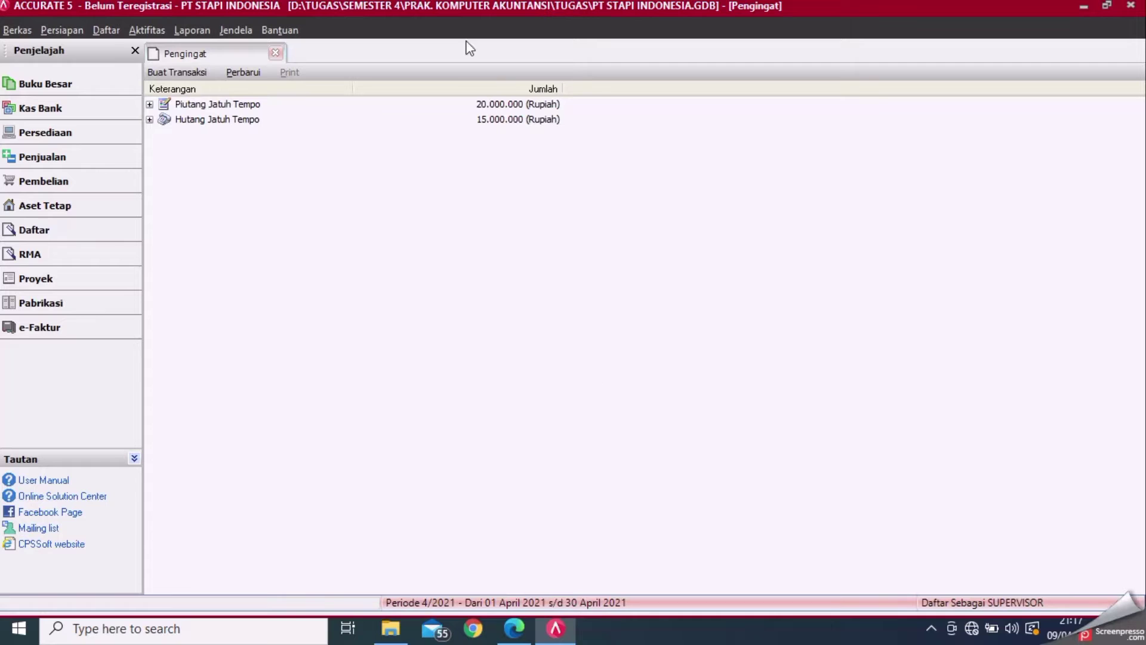
pyautogui.click(275, 54)
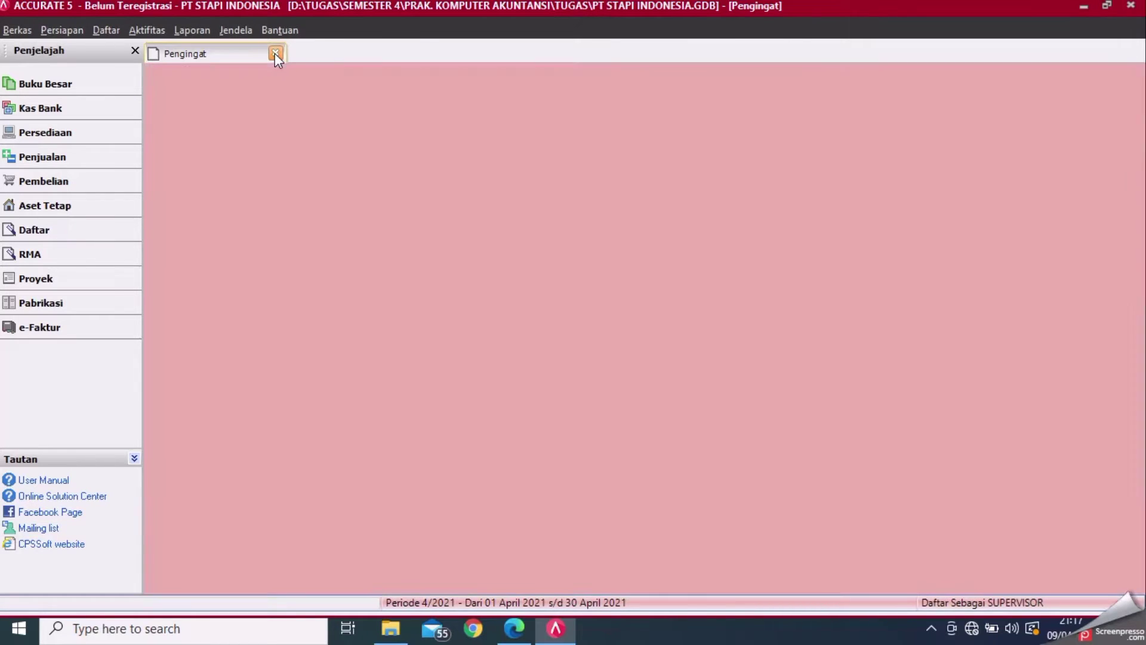
# - Open the Neraca Saldo (Klasik) trial balance from the Buku Besar reports list
pyautogui.click(192, 31)
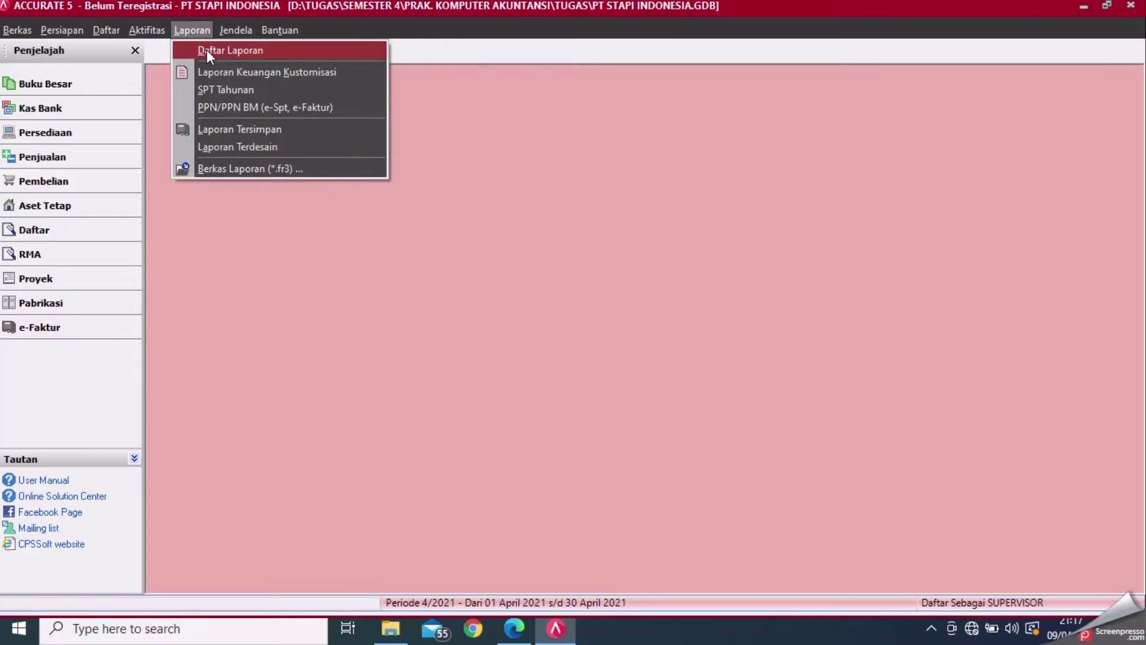
pyautogui.click(207, 50)
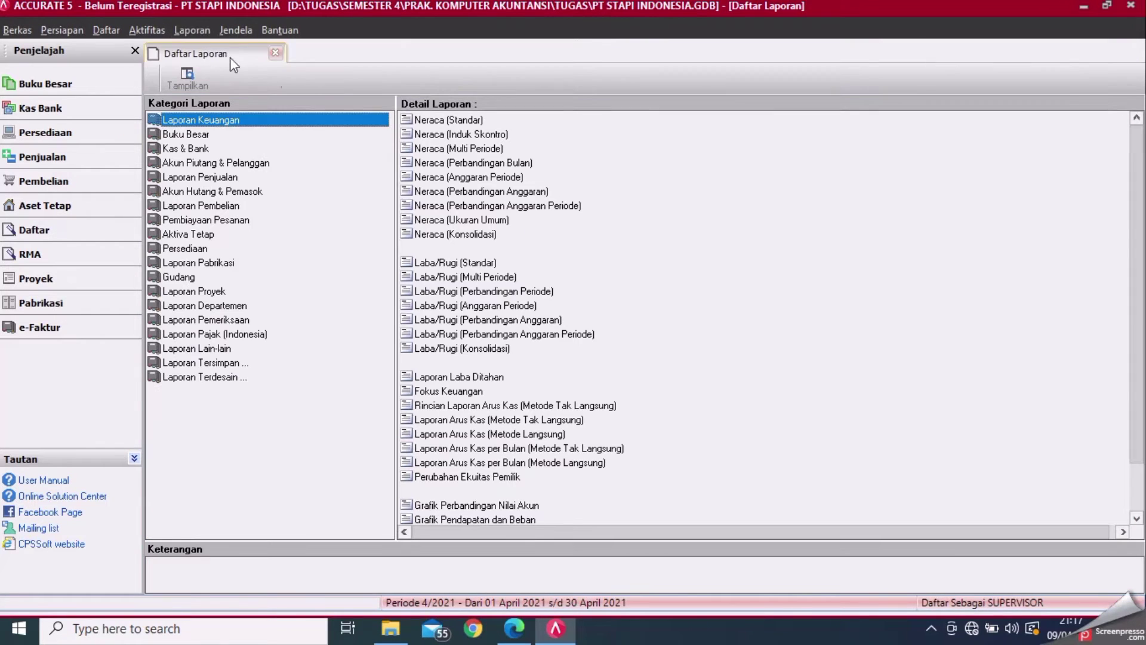
pyautogui.click(186, 135)
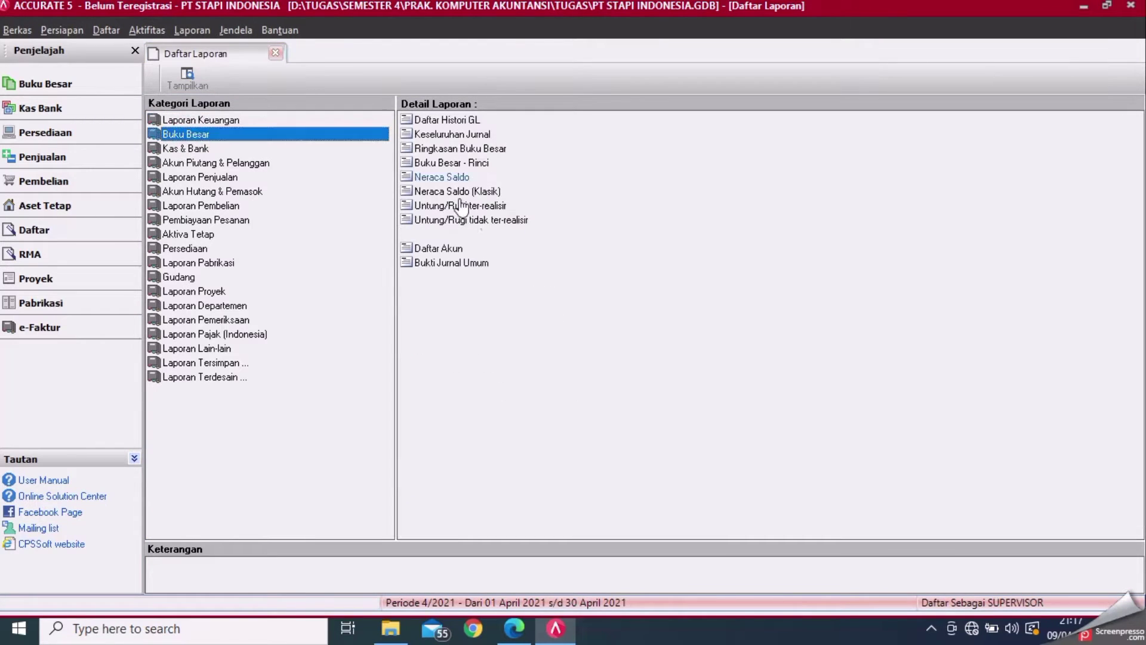
pyautogui.click(489, 191)
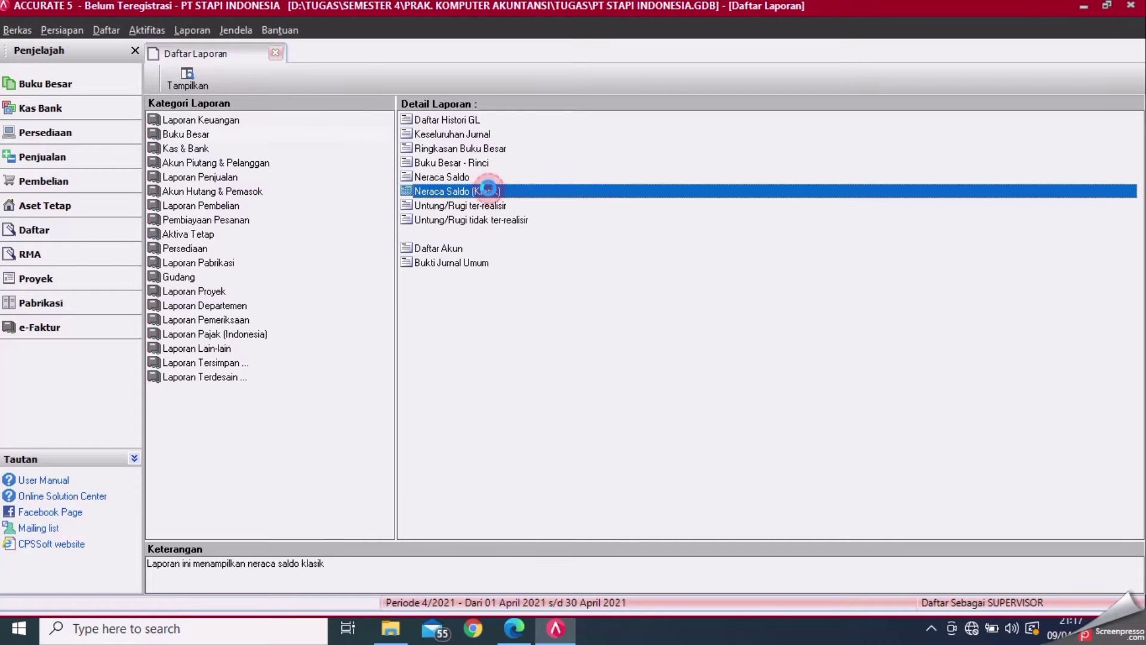
pyautogui.doubleClick(489, 190)
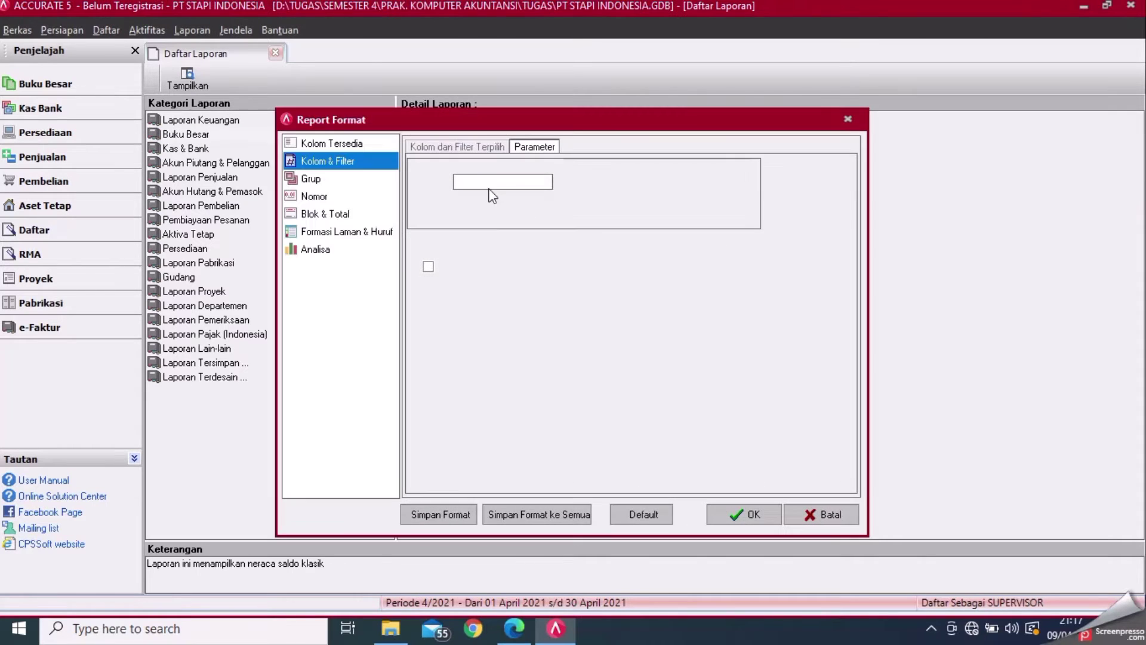
# - Run it as of 30/11/2011 including zero balances, then drill into OPENING BALANCE EQUITY
pyautogui.click(518, 181)
pyautogui.press('BackSpace')
pyautogui.press('BackSpace')
pyautogui.press('BackSpace')
pyautogui.press('BackSpace')
pyautogui.press('BackSpace')
pyautogui.press('BackSpace')
pyautogui.press('BackSpace')
pyautogui.press('BackSpace')
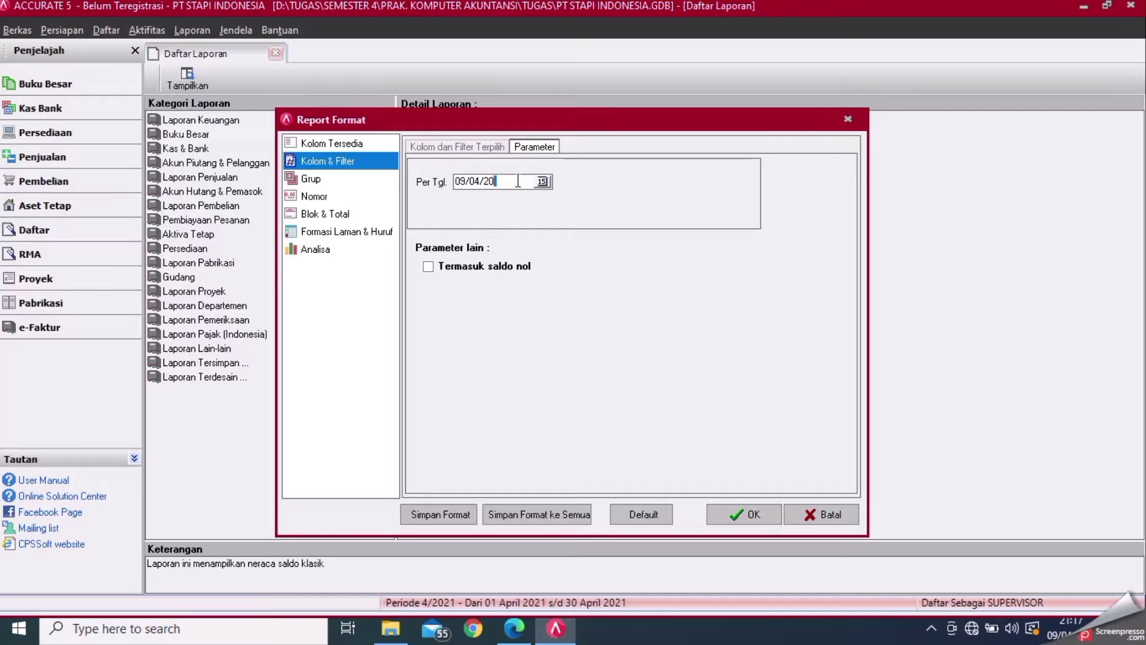
pyautogui.write('30/11/2011')
pyautogui.click(428, 267)
pyautogui.click(724, 516)
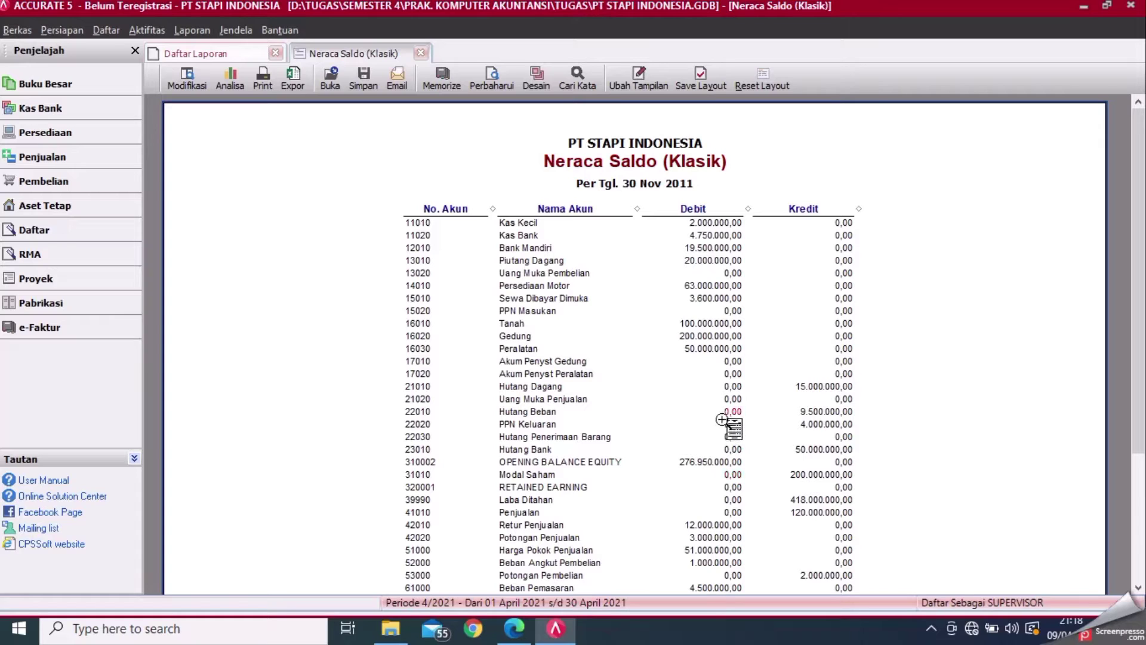
pyautogui.doubleClick(693, 463)
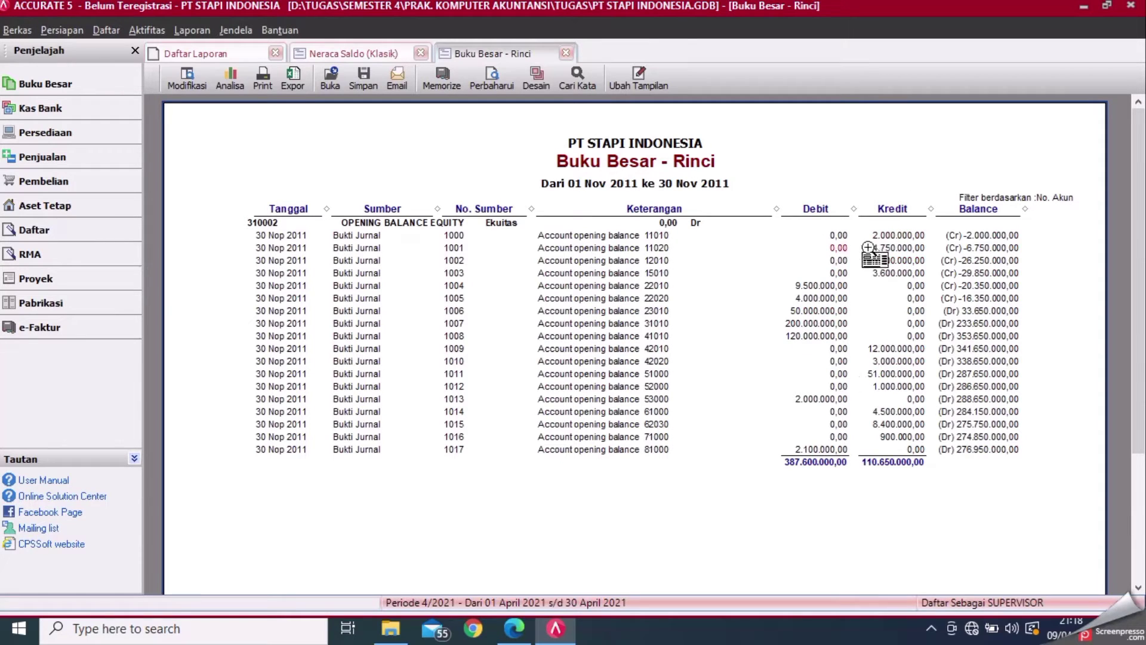
# - Change journal 1000's equity account to Laba Ditahan, save it, and refresh the ledger
pyautogui.doubleClick(899, 230)
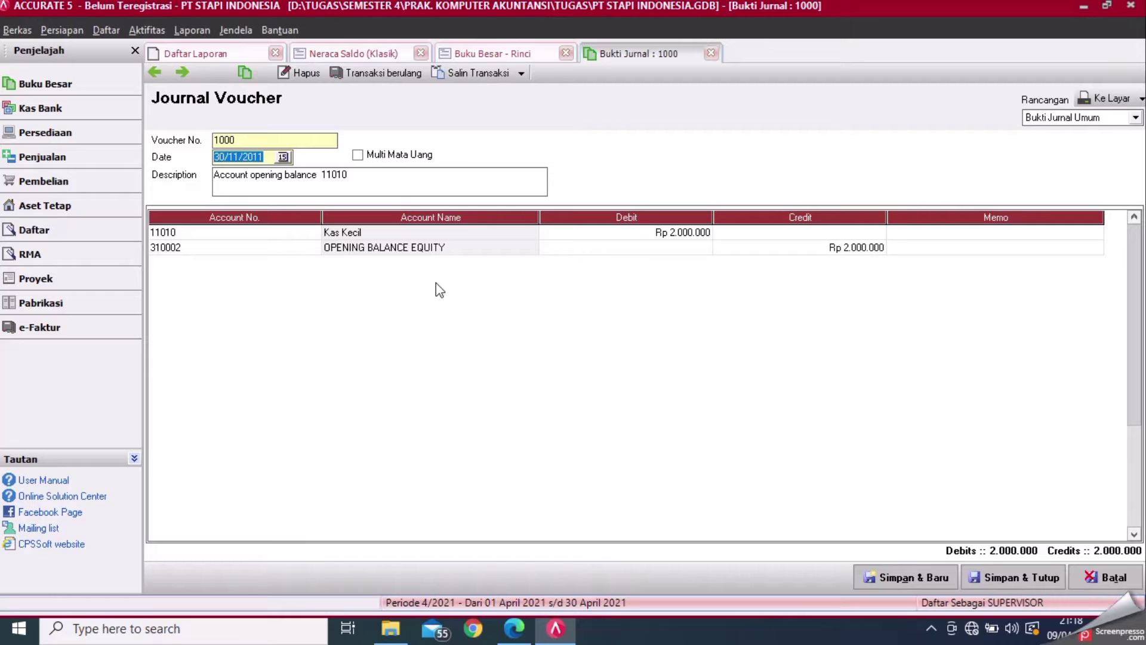
pyautogui.click(320, 250)
pyautogui.click(317, 248)
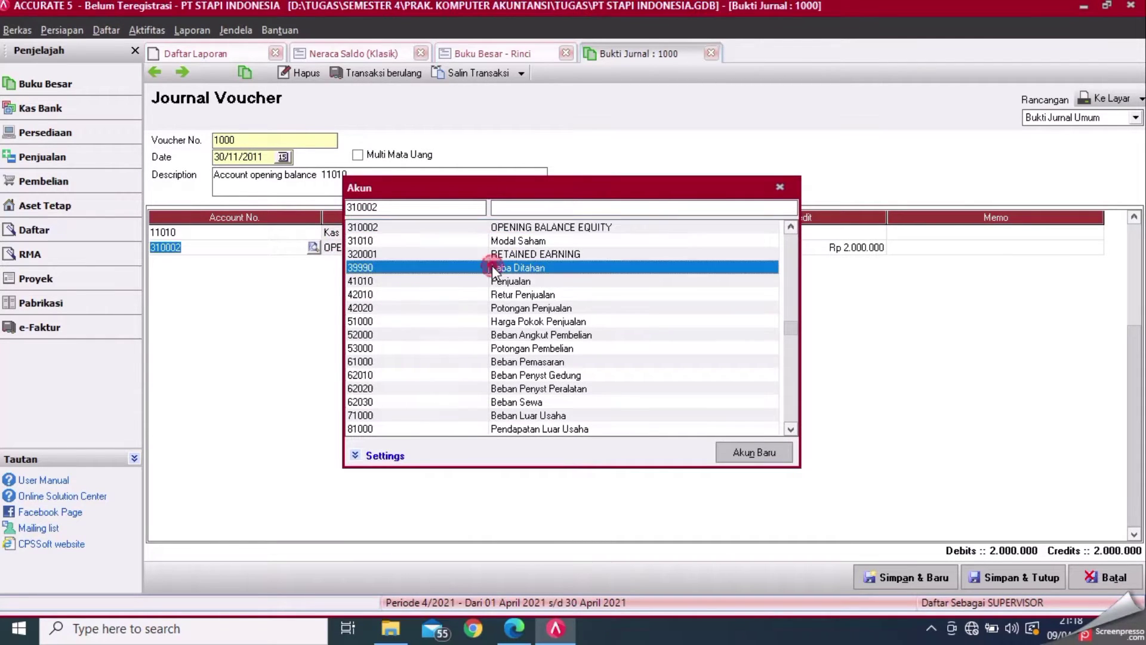
pyautogui.press('Escape')
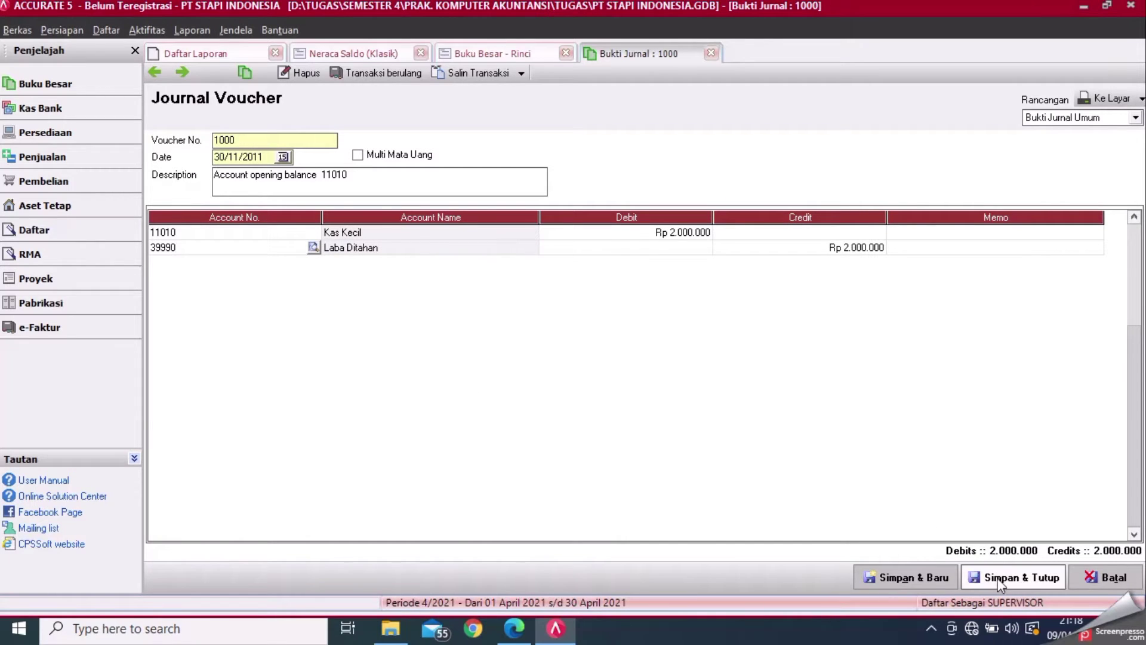
pyautogui.click(1001, 578)
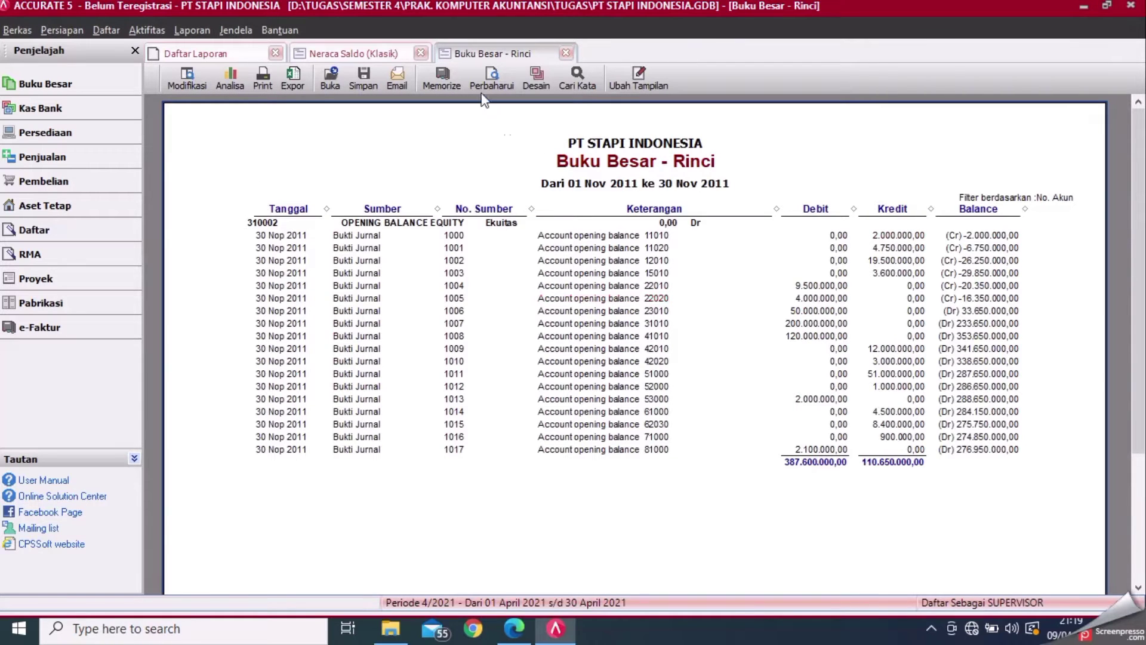
pyautogui.click(492, 76)
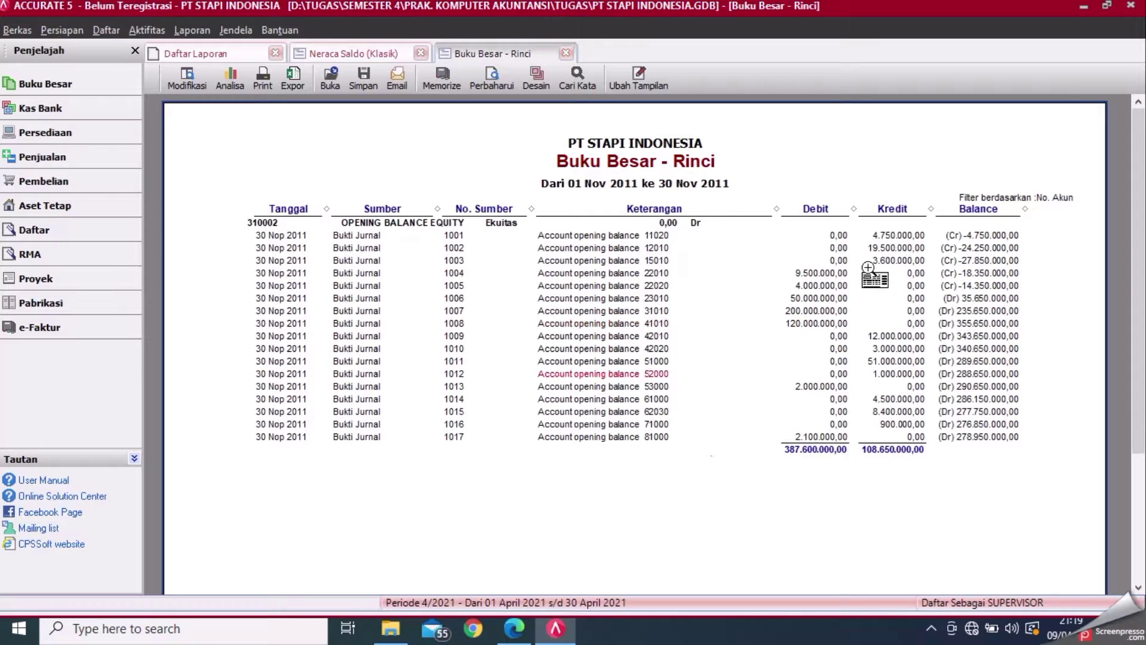
# - Repost journal 1001 (4.750.000) from OPENING BALANCE EQUITY to Laba Ditahan, then refresh the ledger
pyautogui.click(897, 235)
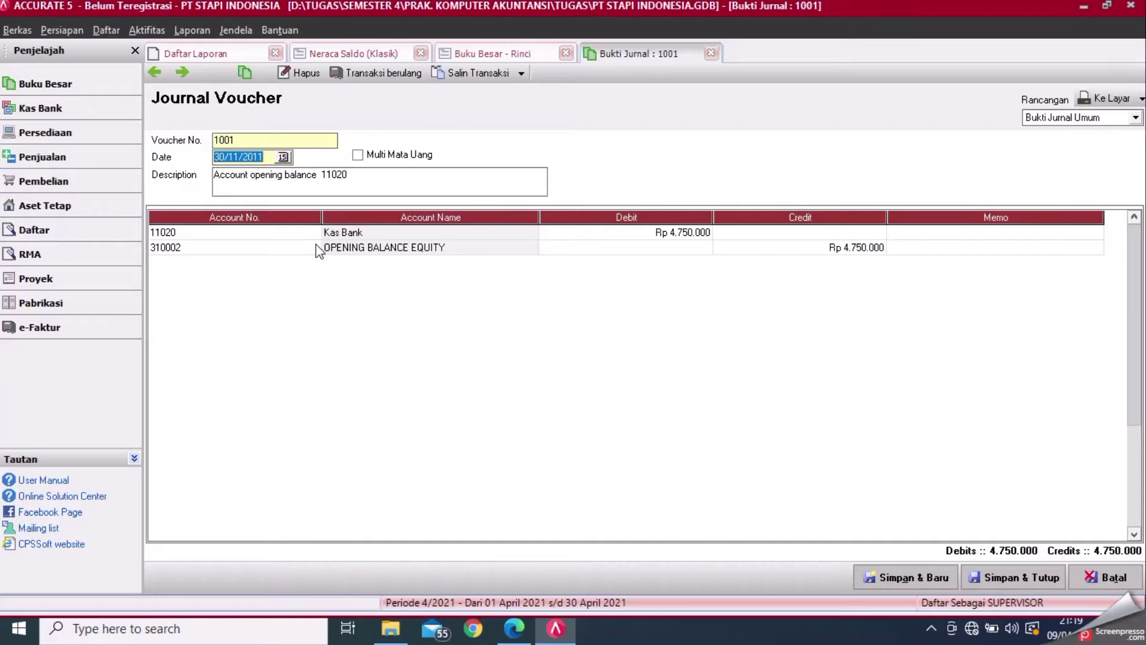
pyautogui.click(314, 246)
pyautogui.doubleClick(509, 268)
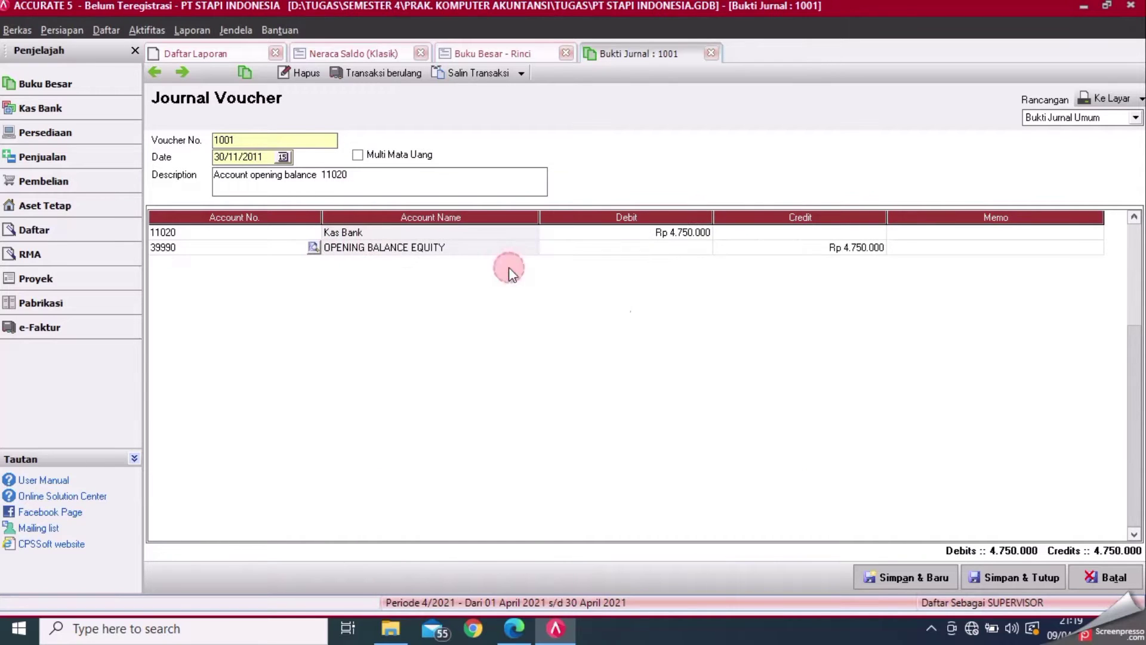
pyautogui.click(1007, 583)
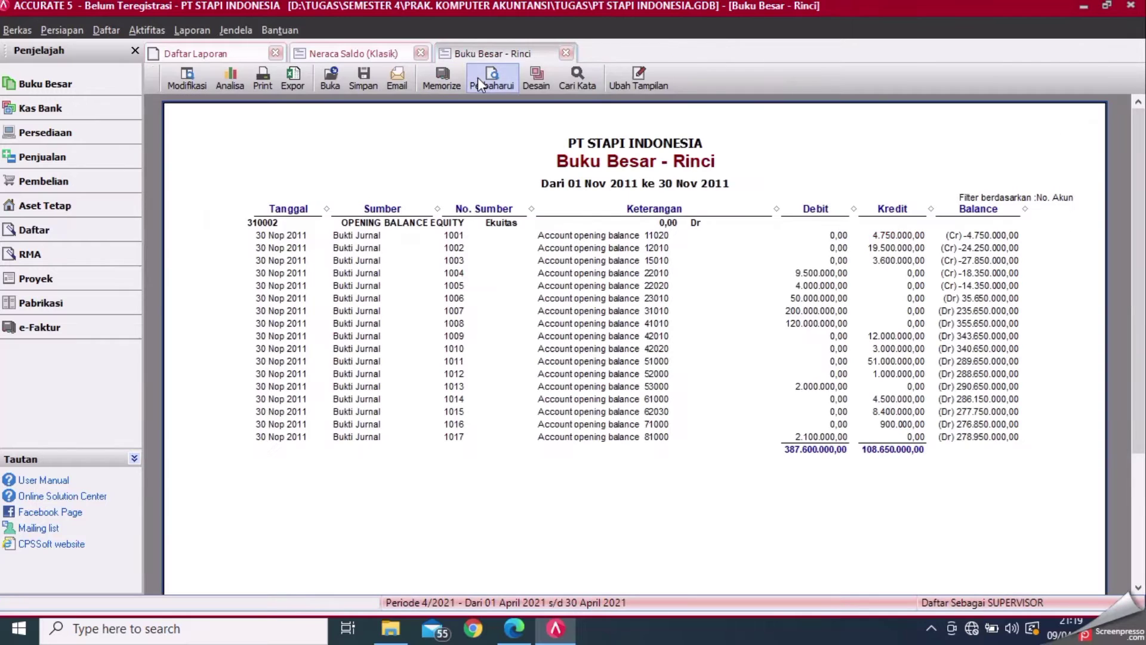
pyautogui.click(478, 77)
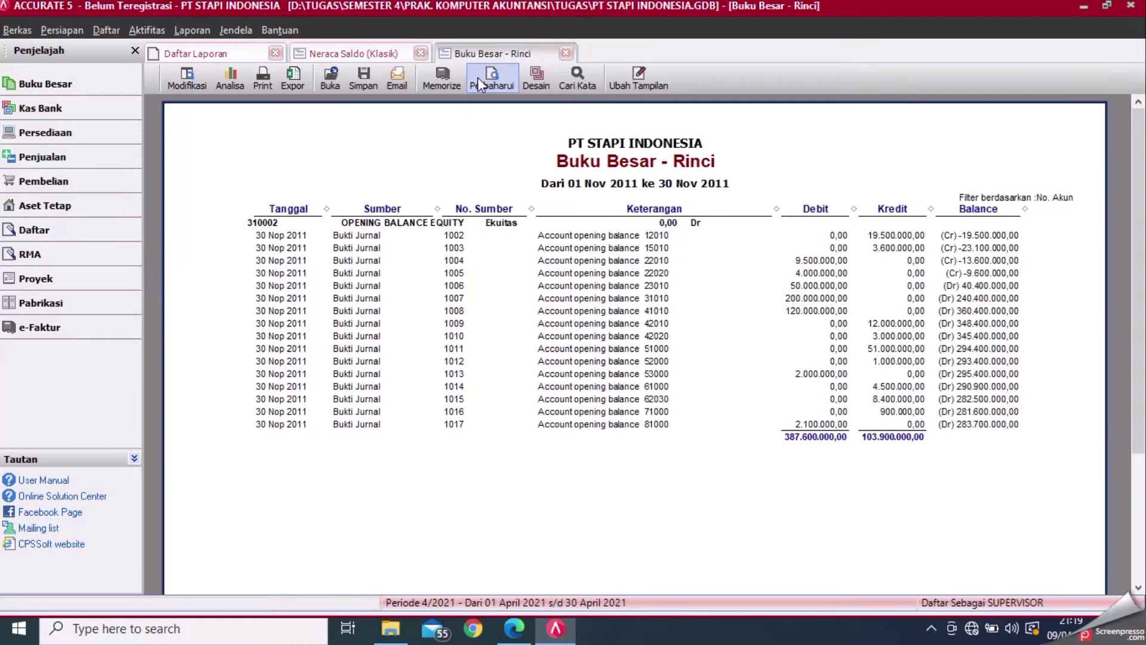
# - Repost voucher 1002's second-row equity account to Laba Ditahan, save, and refresh the ledger
pyautogui.doubleClick(870, 240)
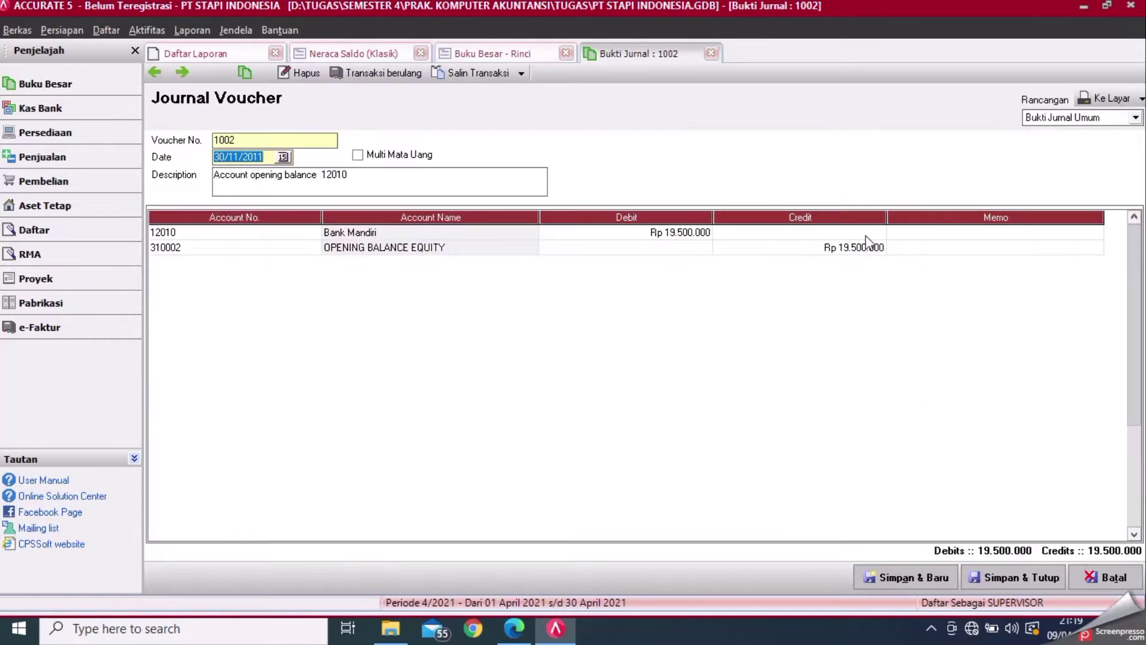
pyautogui.click(314, 248)
pyautogui.click(314, 247)
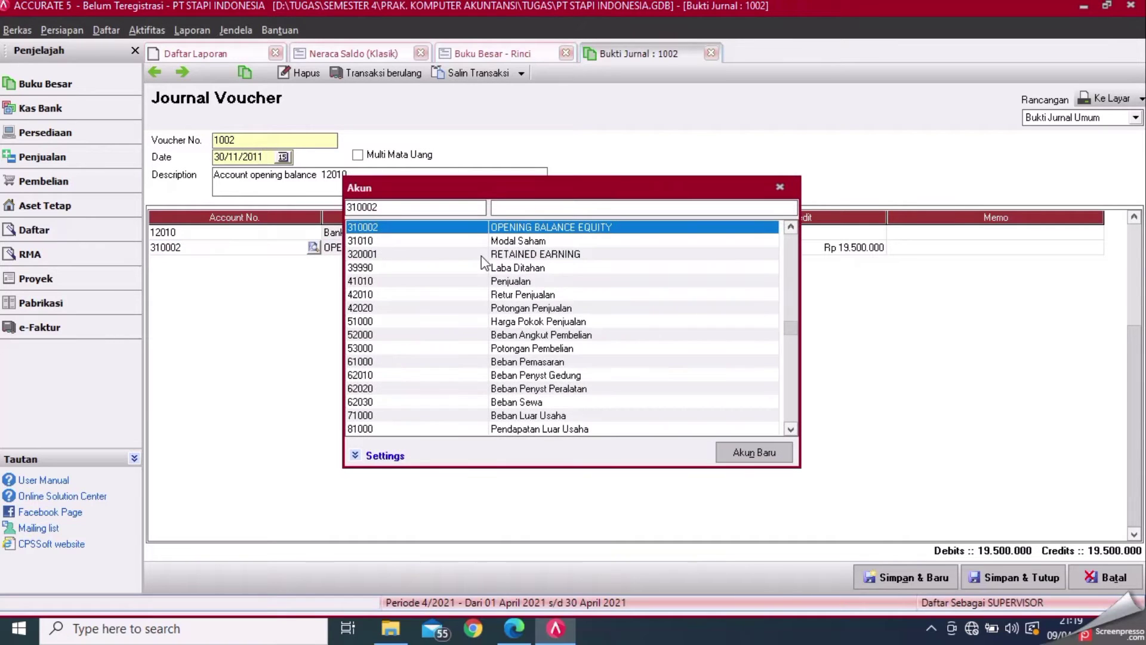
pyautogui.doubleClick(504, 267)
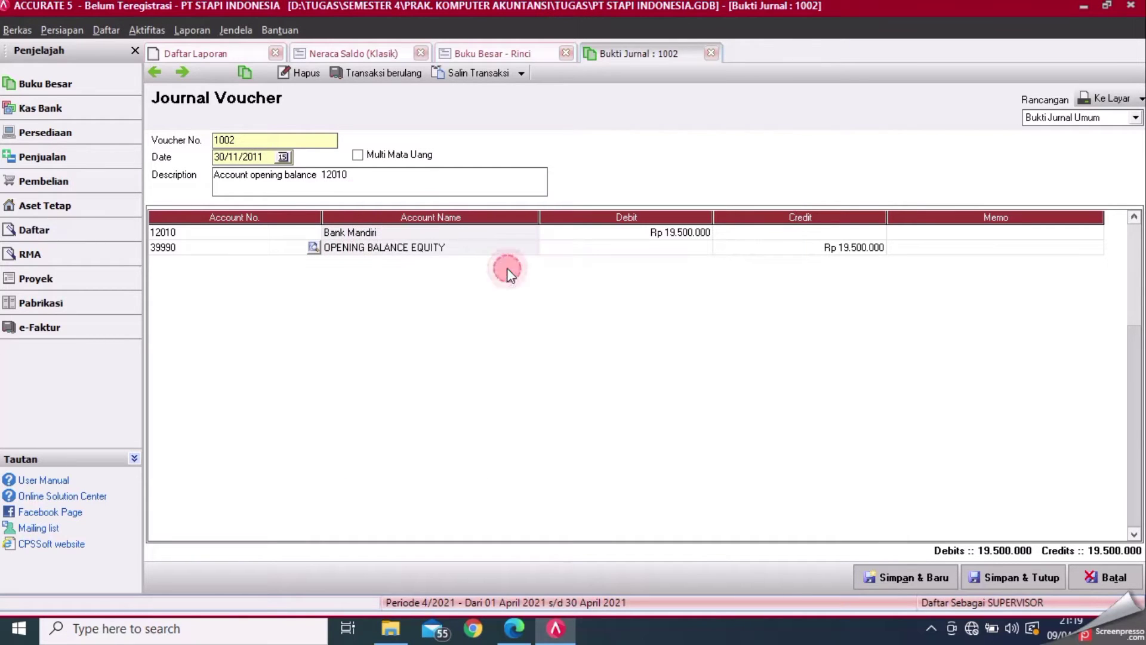
pyautogui.click(979, 578)
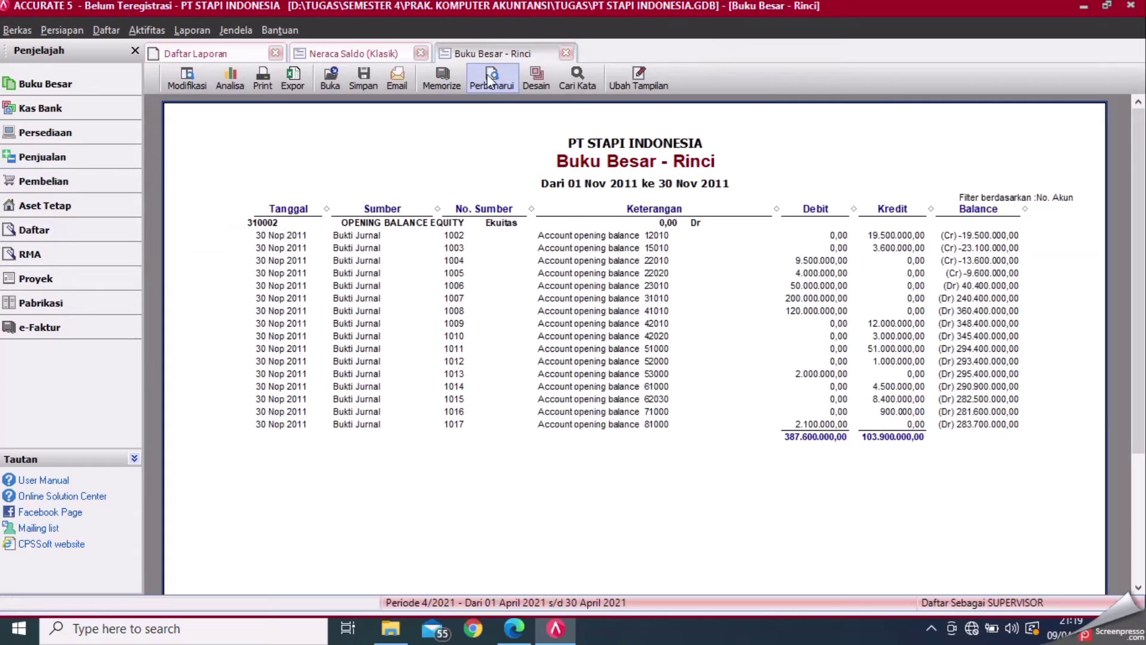
pyautogui.click(493, 75)
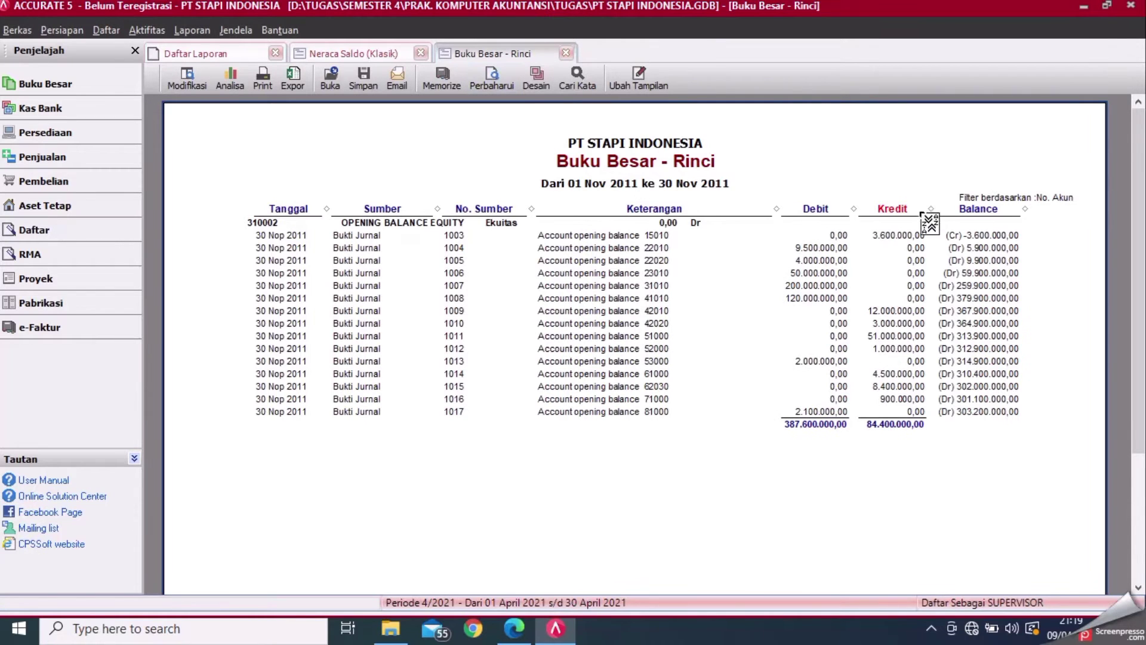
# - Repost voucher 1003's second-row equity account to Laba Ditahan, save, and refresh the ledger
pyautogui.doubleClick(892, 234)
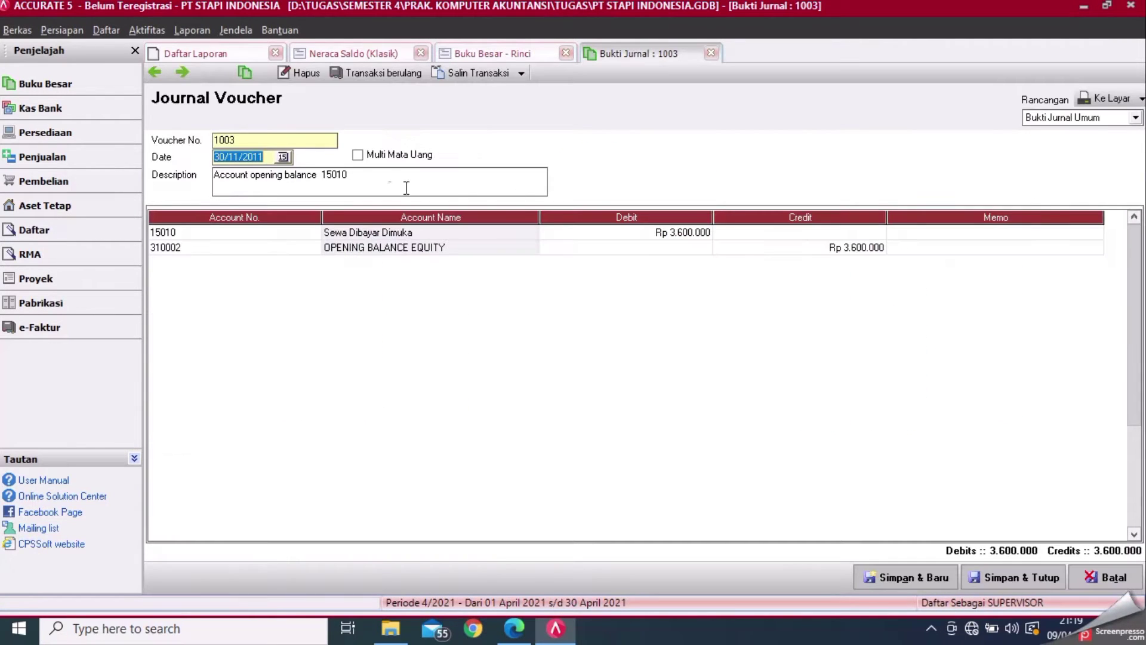
pyautogui.click(307, 247)
pyautogui.click(313, 247)
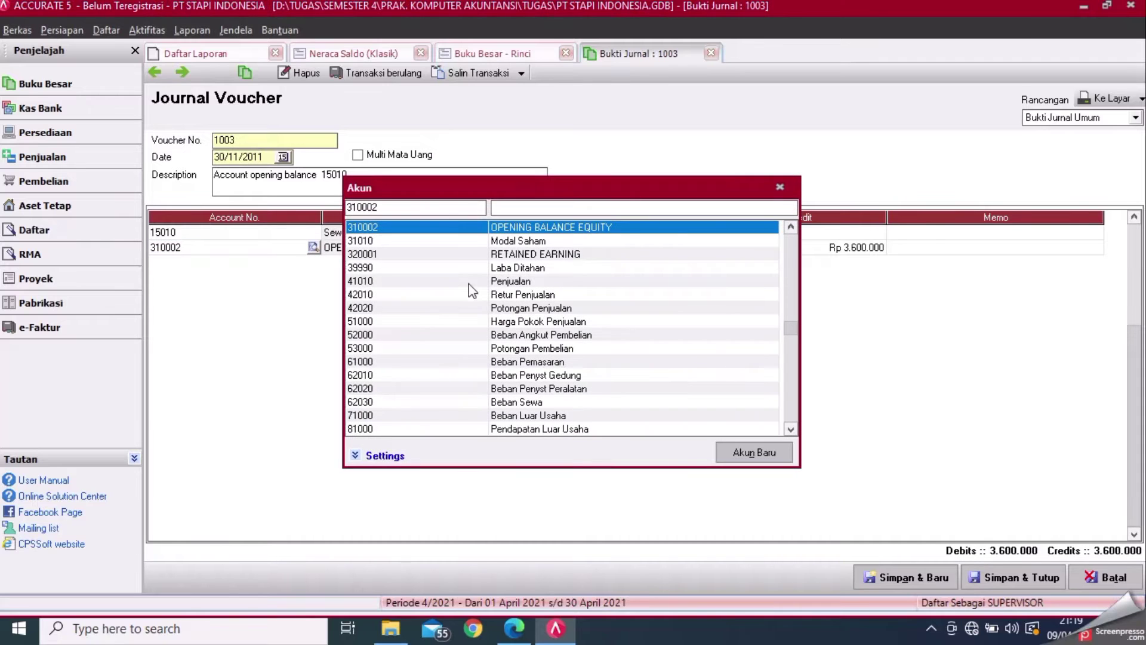
pyautogui.doubleClick(515, 267)
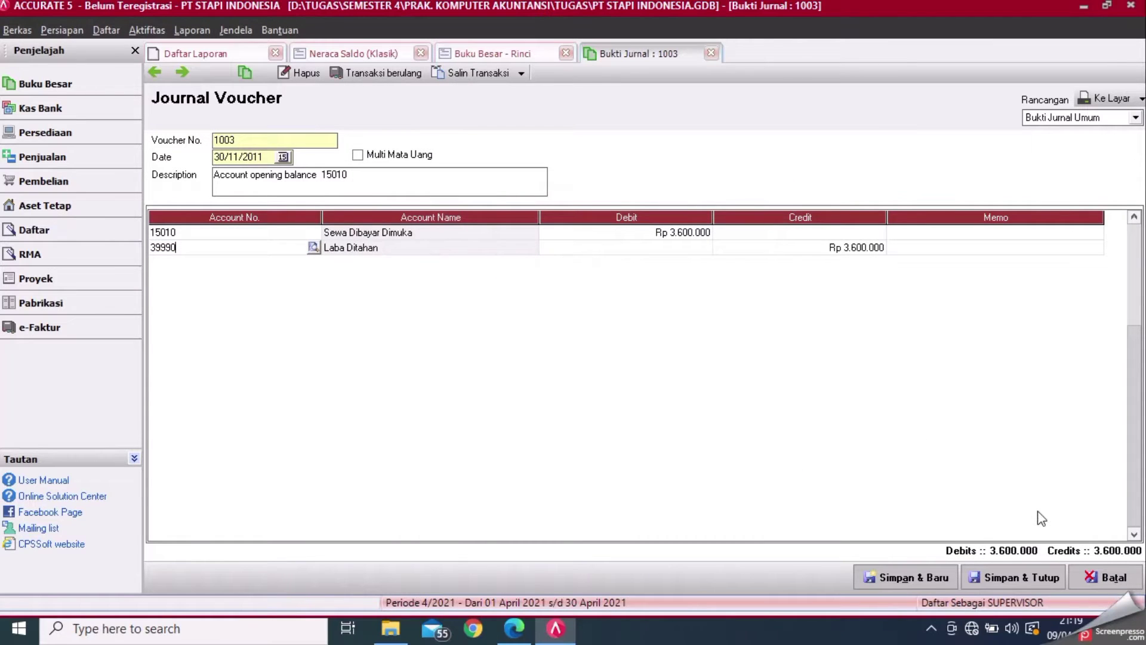
pyautogui.click(1025, 577)
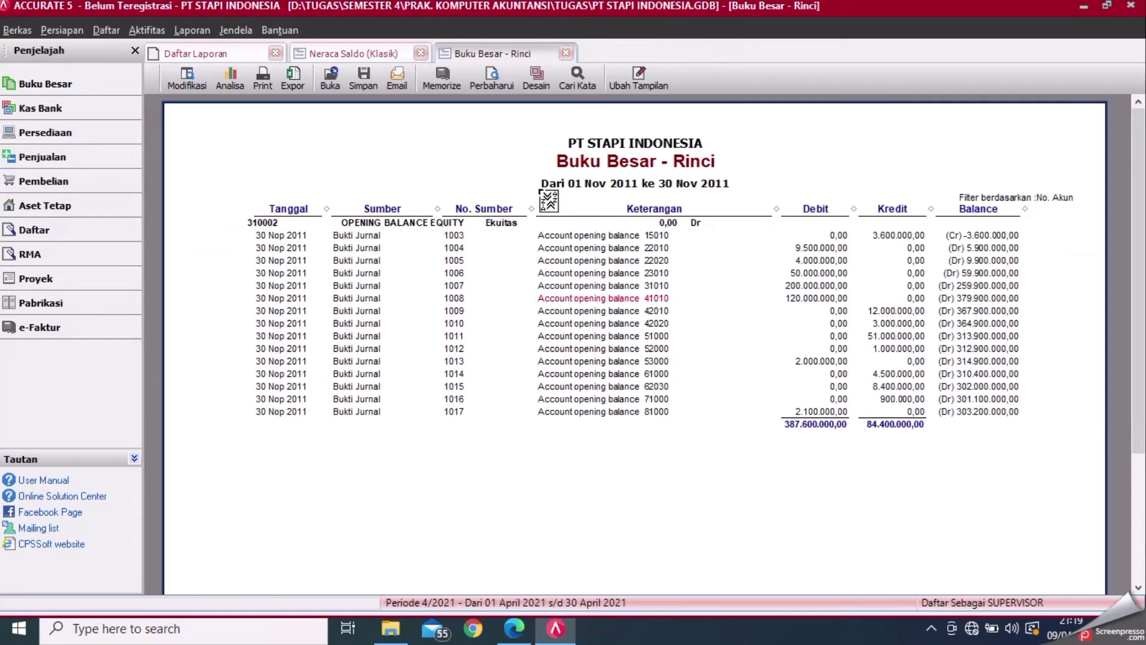
pyautogui.click(496, 79)
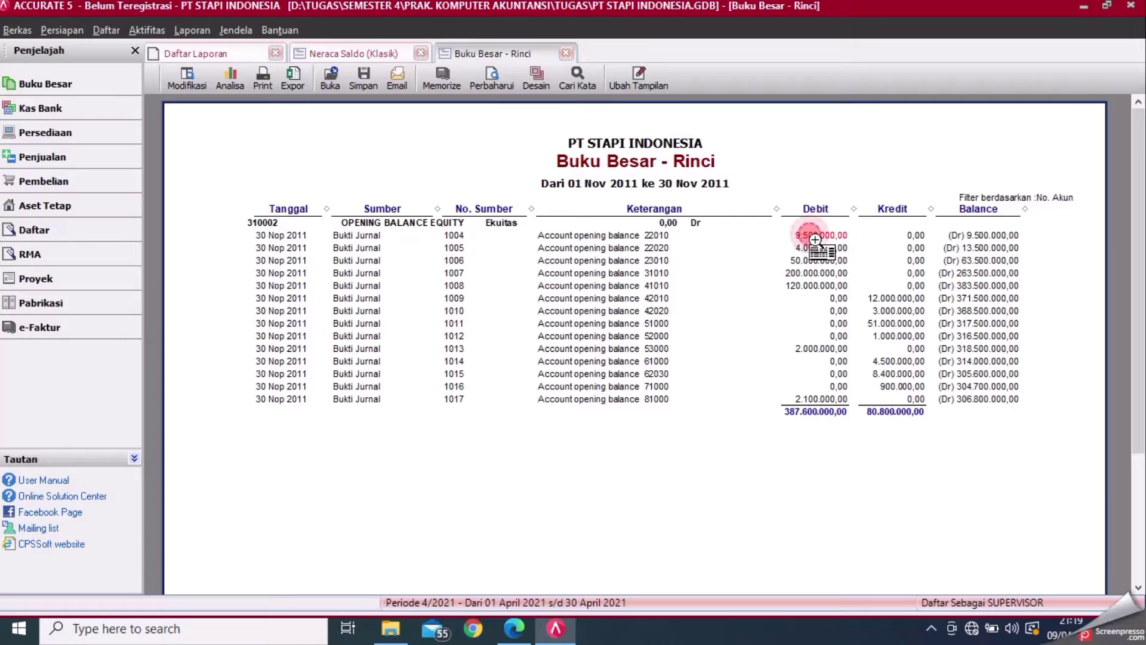
# - Repost voucher 1004's first-row account to Laba Ditahan, save, and refresh the ledger
pyautogui.doubleClick(816, 239)
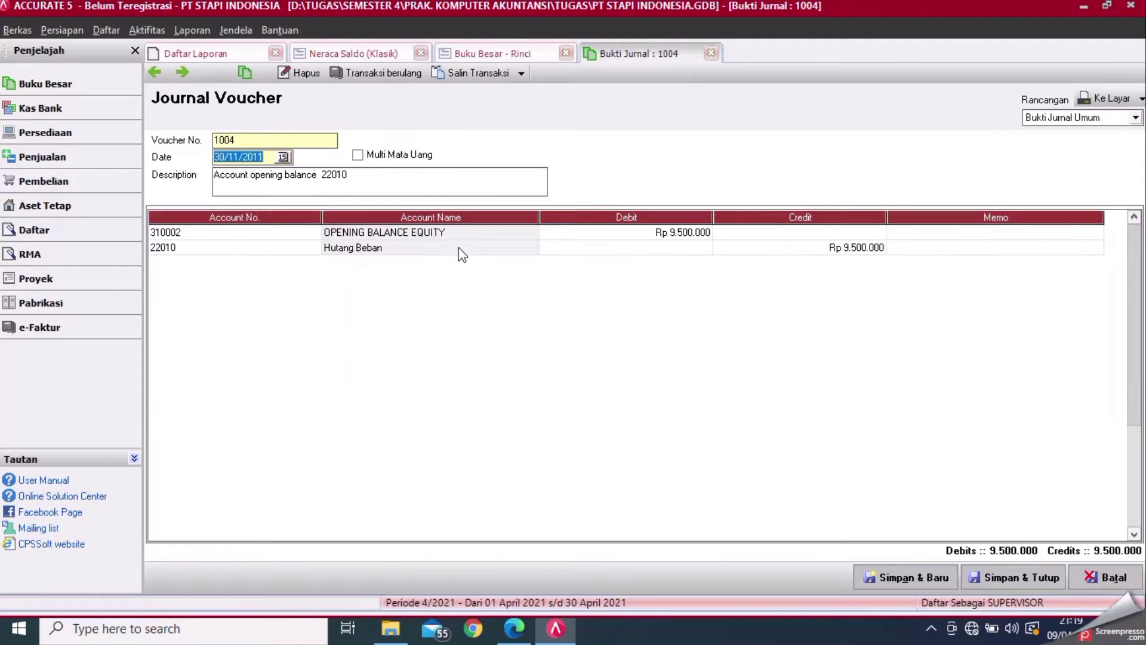
pyautogui.click(311, 233)
pyautogui.click(313, 233)
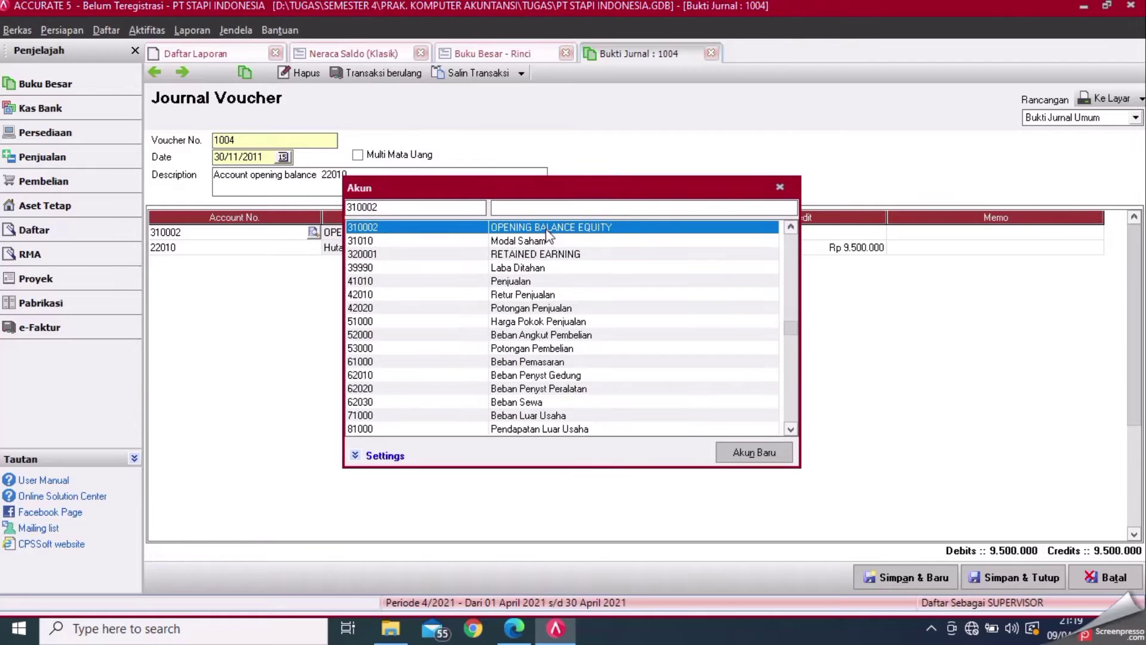
pyautogui.doubleClick(544, 270)
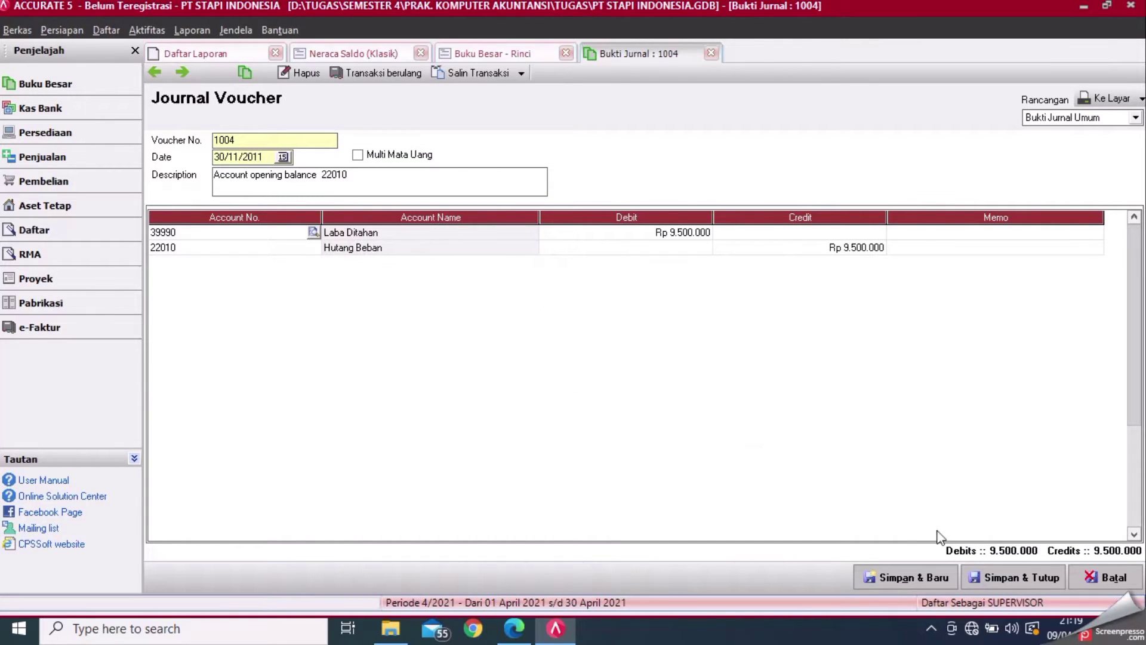
pyautogui.click(1015, 589)
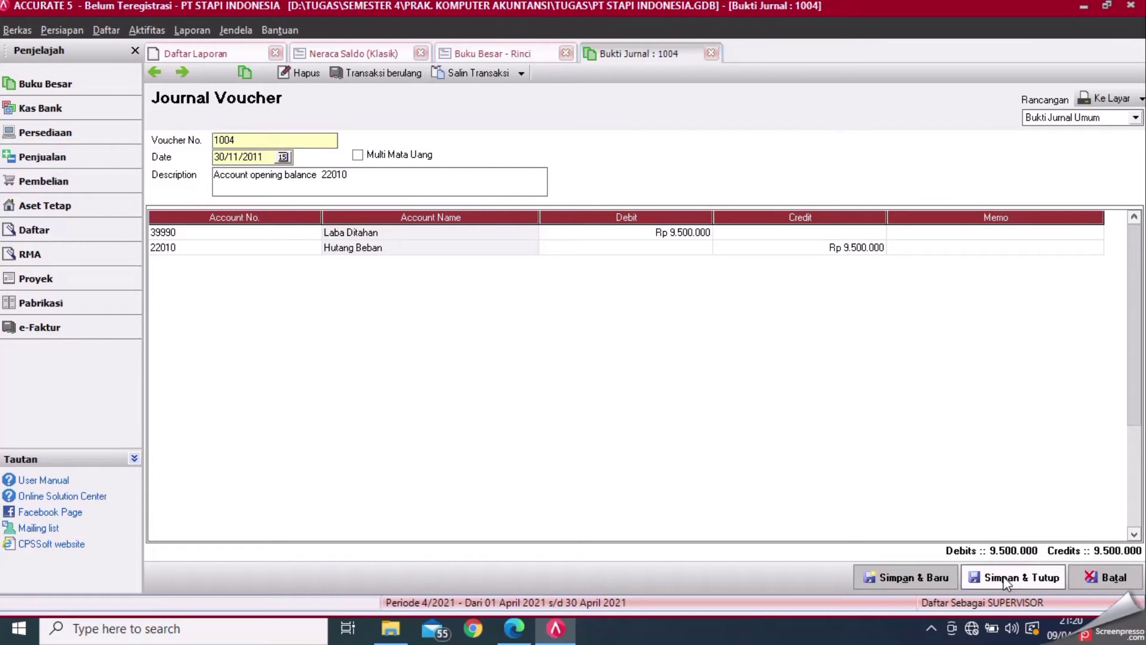
pyautogui.click(1008, 581)
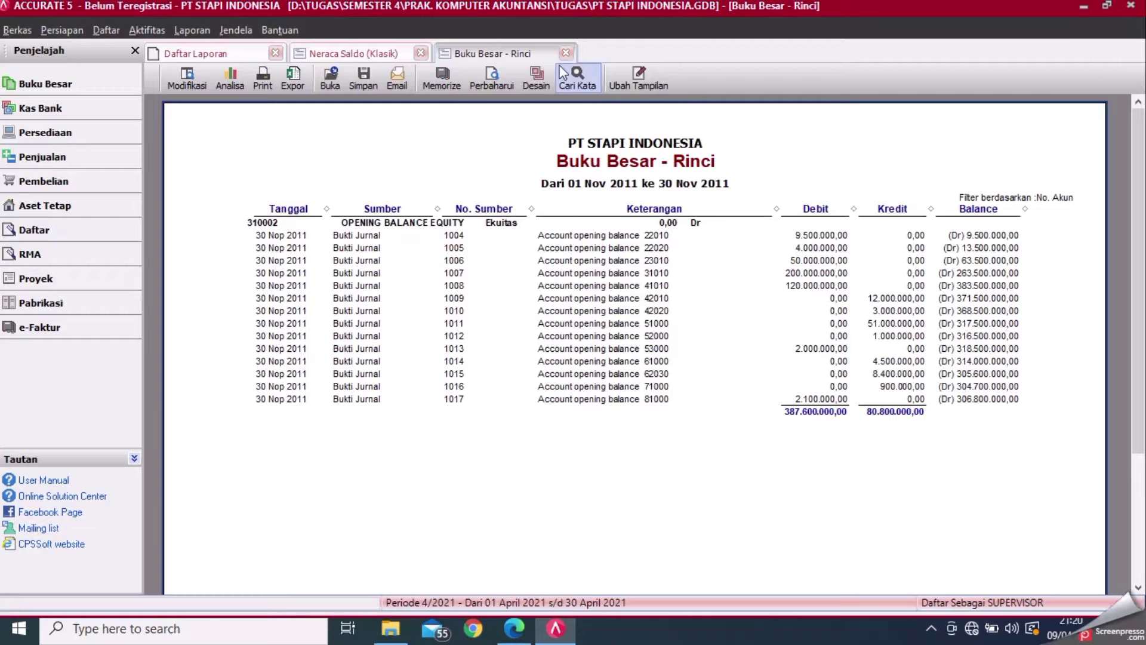
pyautogui.click(496, 69)
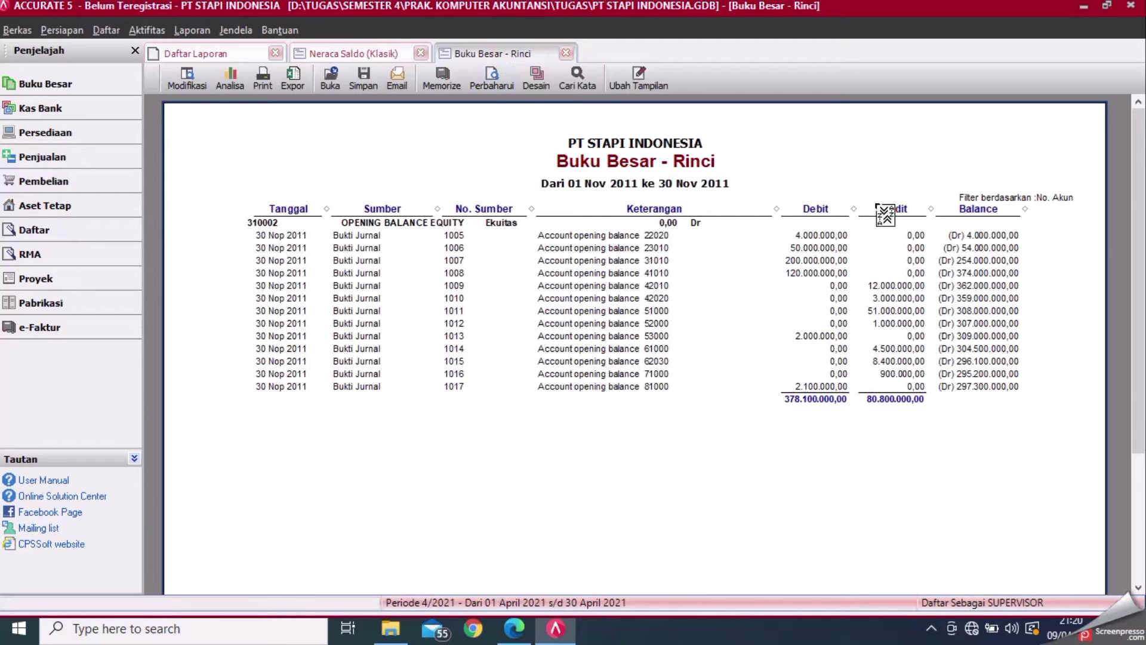
# - Repost voucher 1005's first-row account to Laba Ditahan, save, and refresh the ledger
pyautogui.doubleClick(815, 236)
pyautogui.click(311, 232)
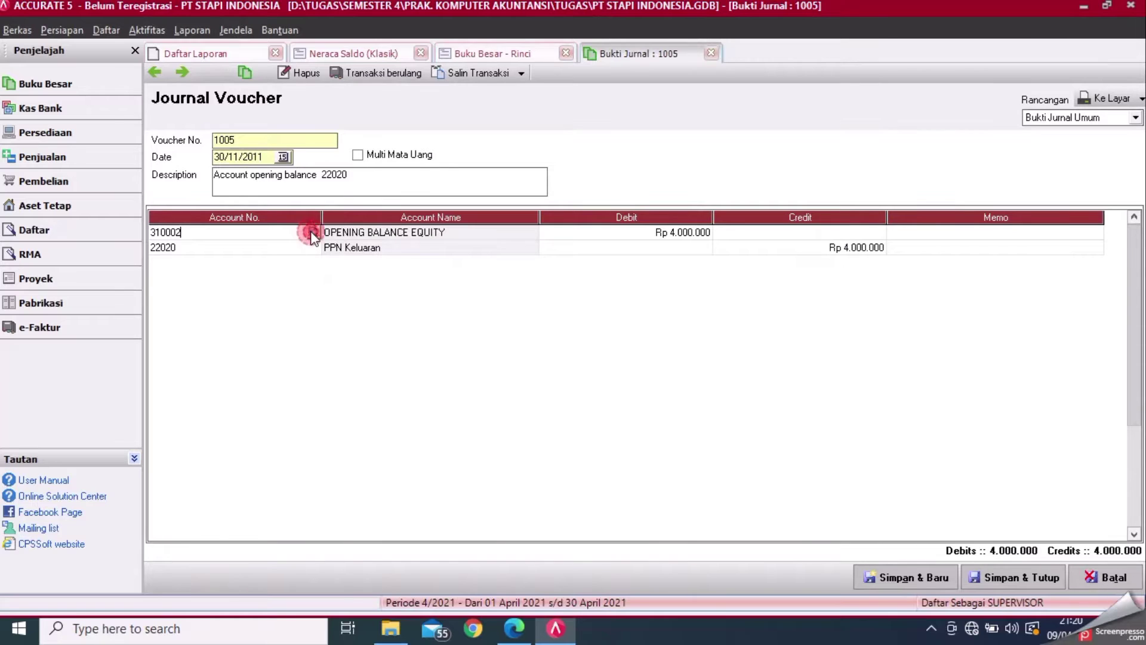
pyautogui.click(311, 233)
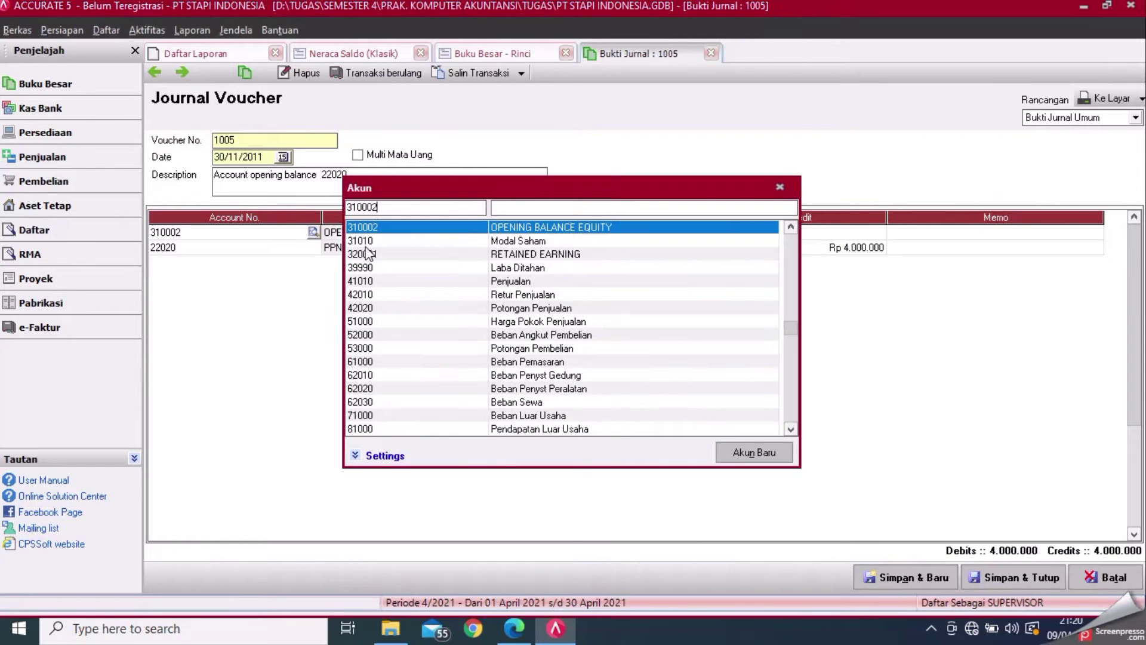
pyautogui.doubleClick(489, 268)
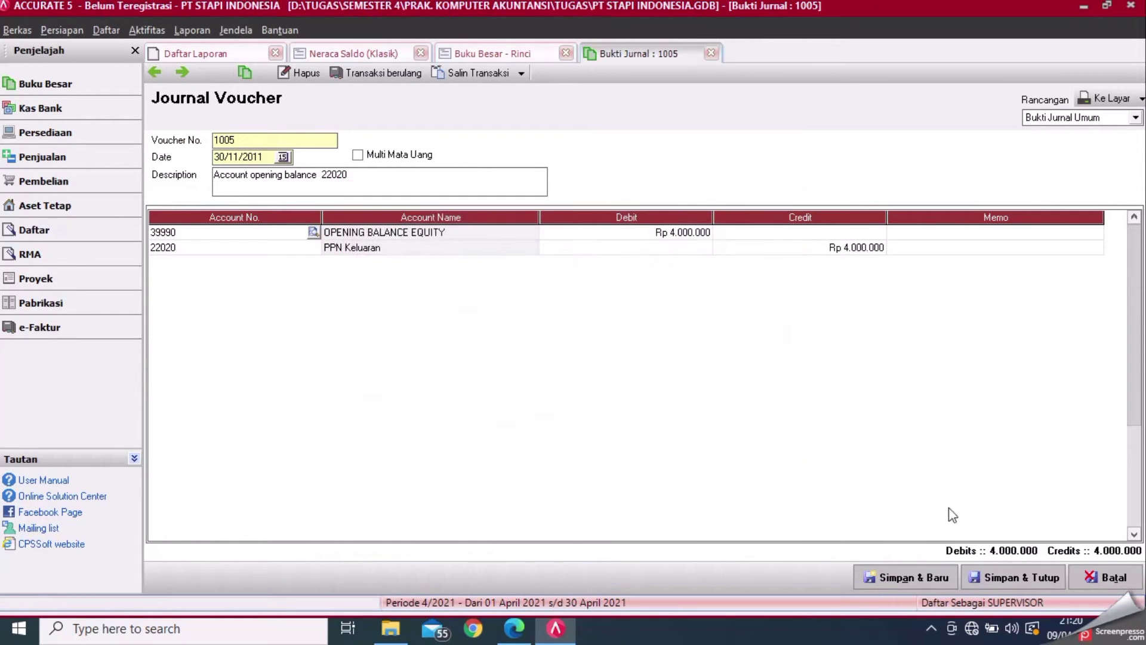
pyautogui.click(1054, 583)
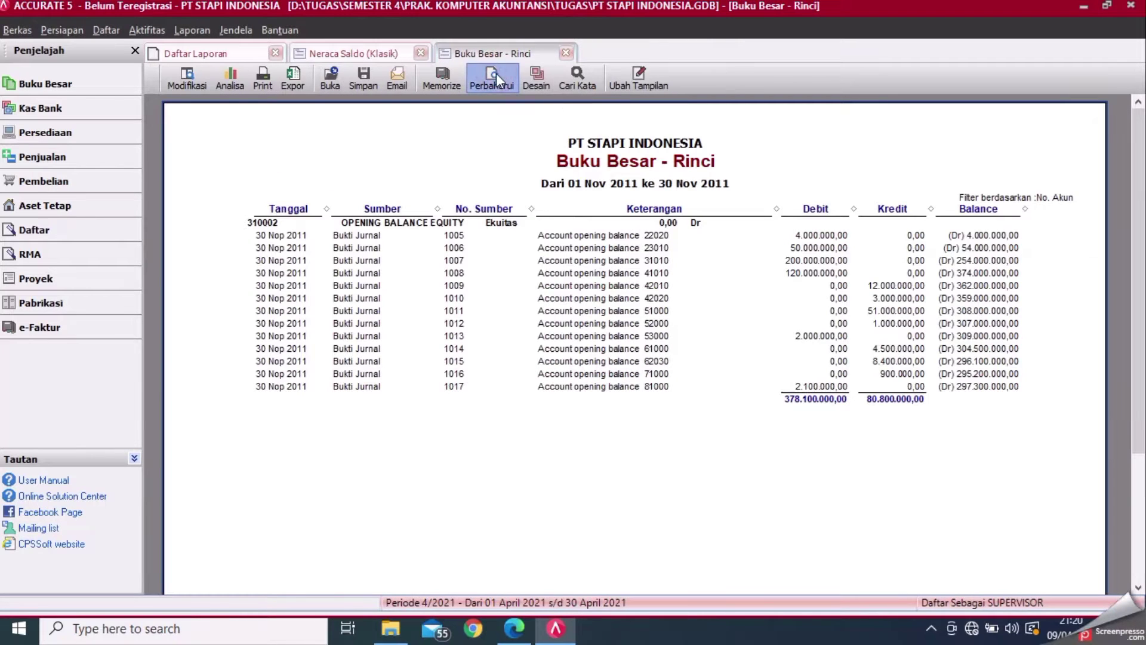
pyautogui.click(496, 73)
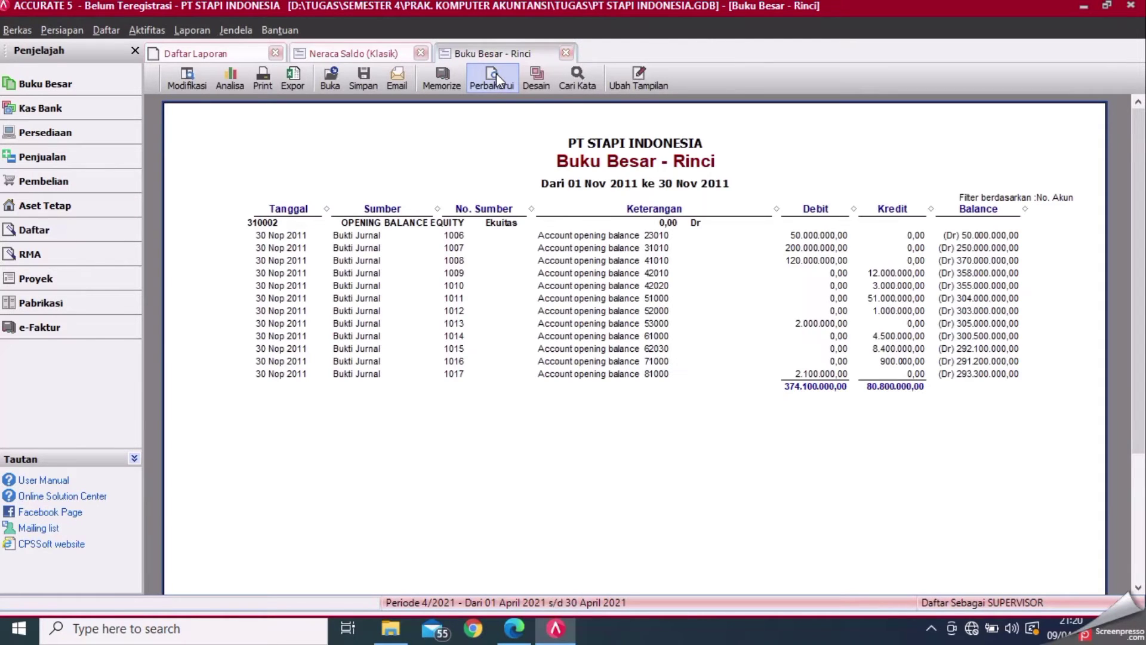
# - Repost voucher 1006's first-row account to Laba Ditahan, save, and refresh the ledger
pyautogui.doubleClick(838, 237)
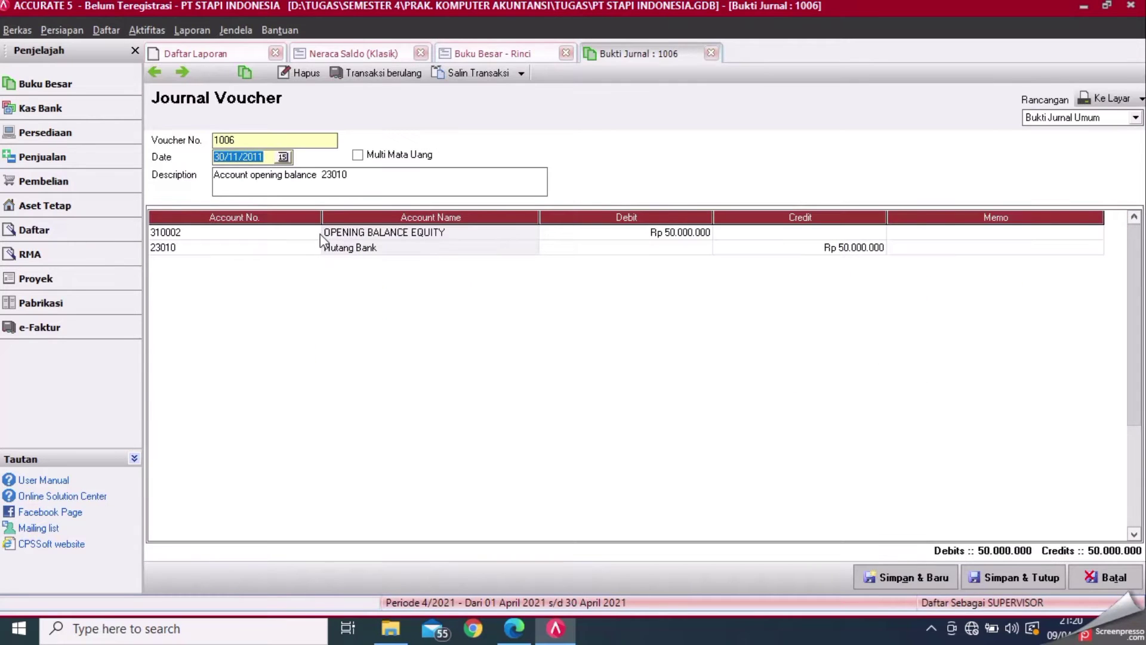
pyautogui.click(320, 238)
pyautogui.click(313, 232)
pyautogui.doubleClick(530, 270)
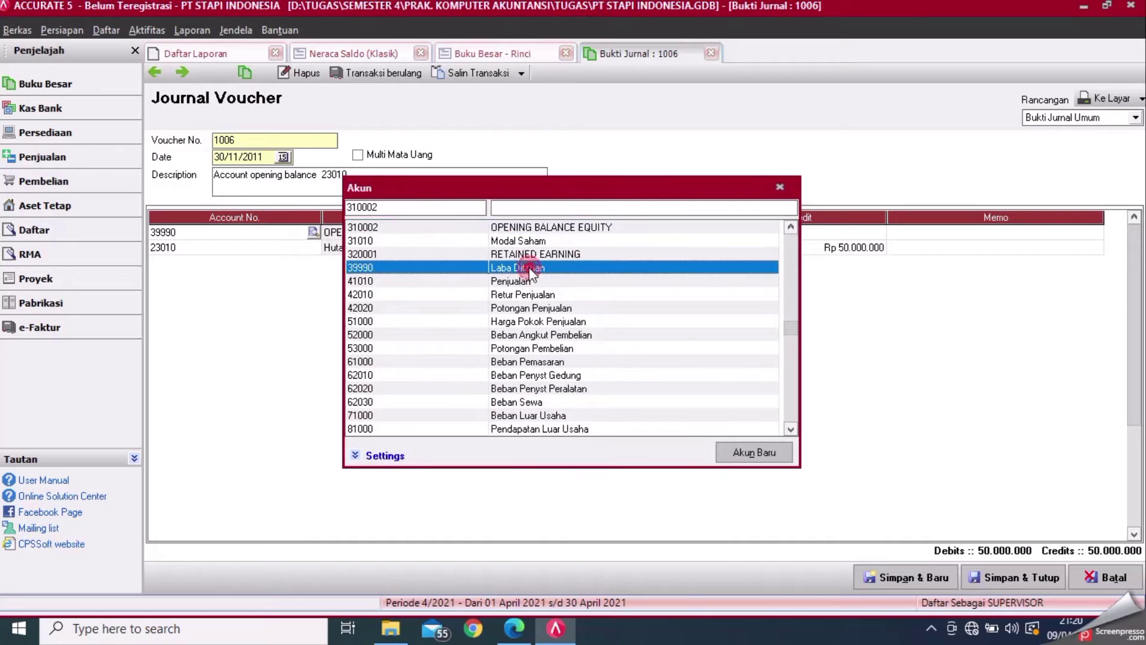
pyautogui.click(992, 575)
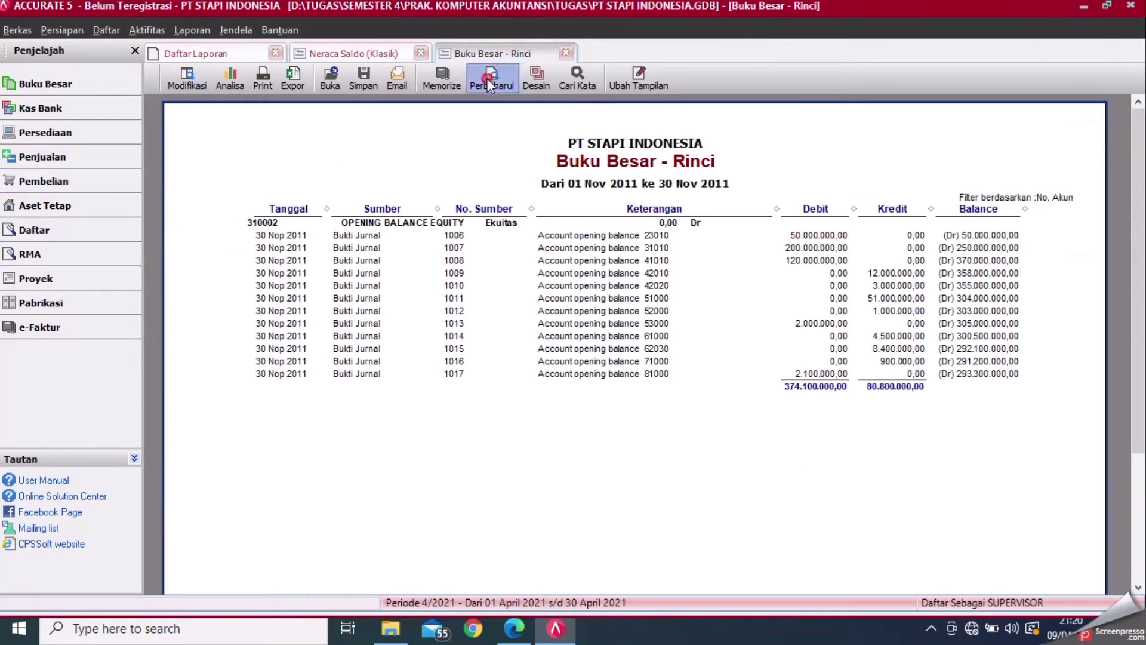
pyautogui.click(487, 77)
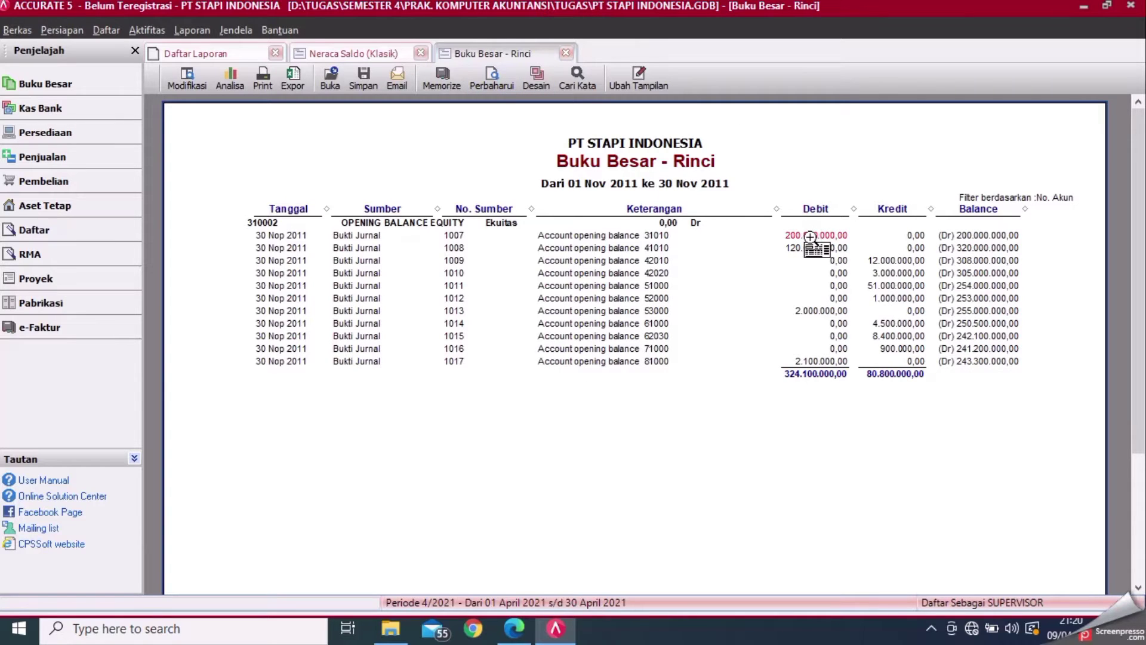
# - Repost voucher 1007's first-row account to 39990 Laba Ditahan, save, and refresh the ledger
pyautogui.doubleClick(810, 237)
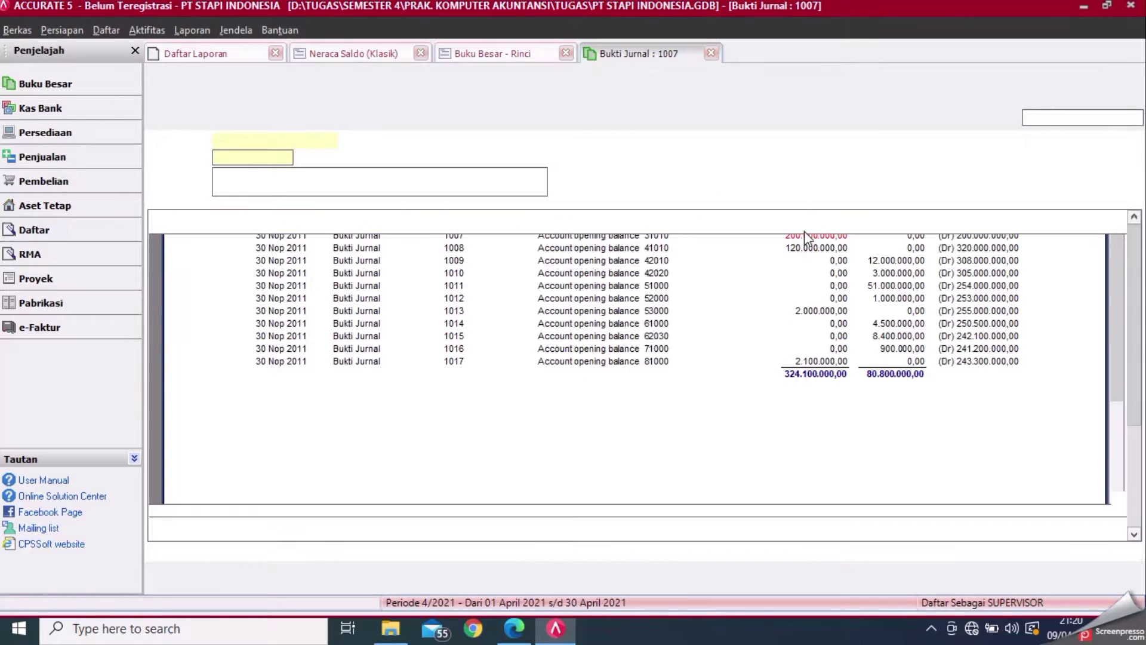
pyautogui.click(311, 233)
pyautogui.click(313, 233)
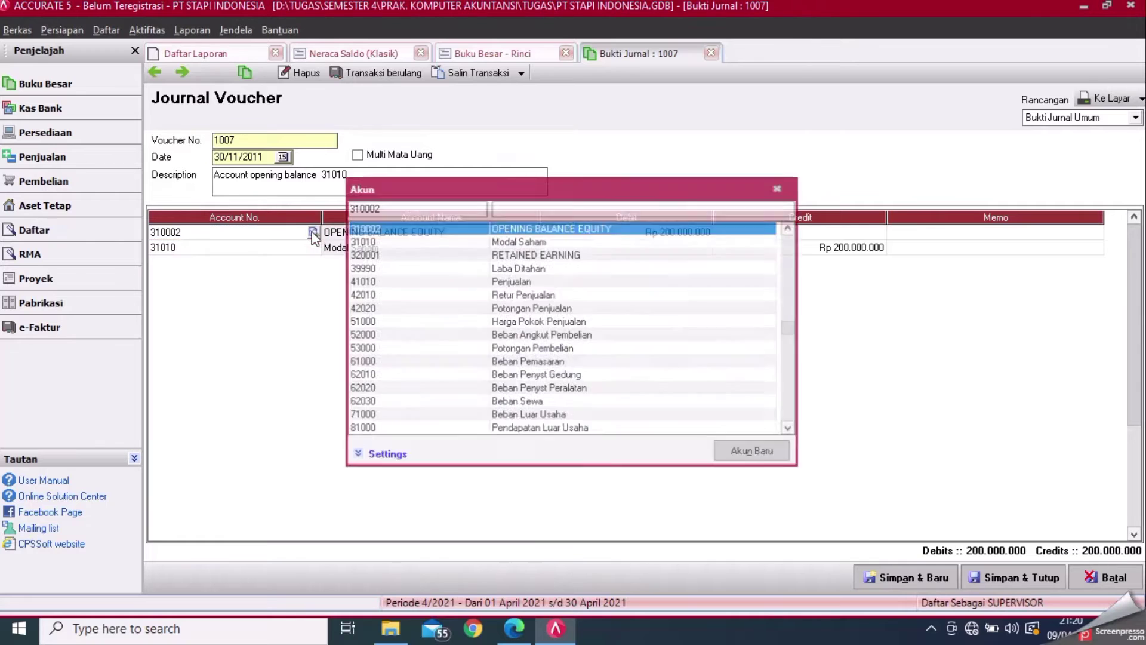
pyautogui.click(482, 266)
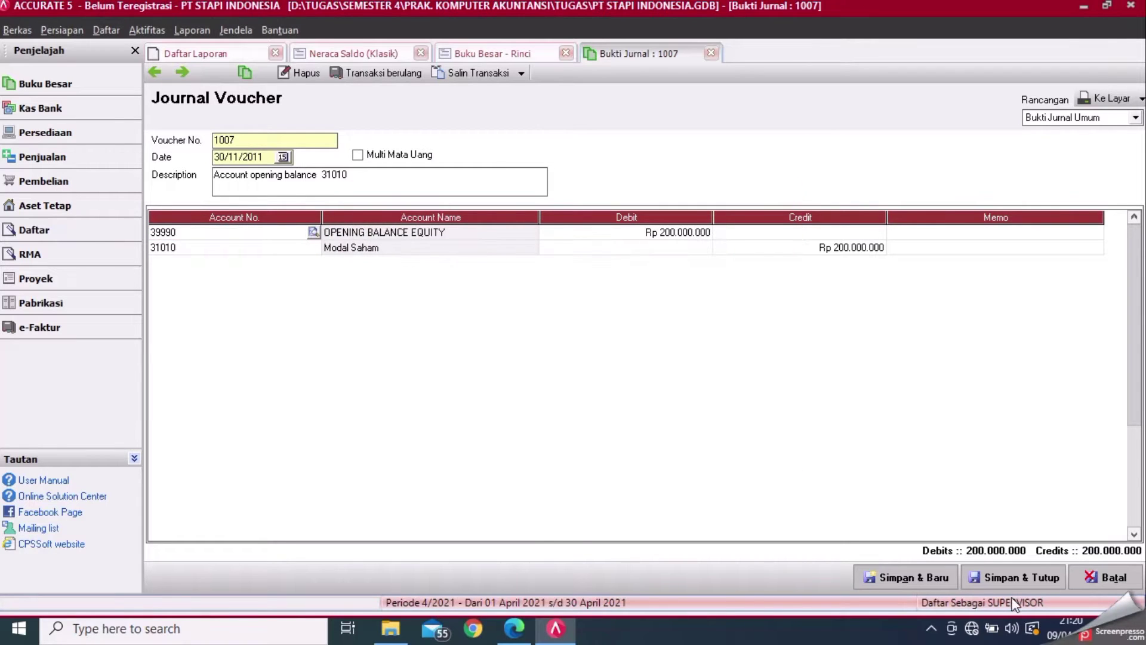
pyautogui.click(1009, 576)
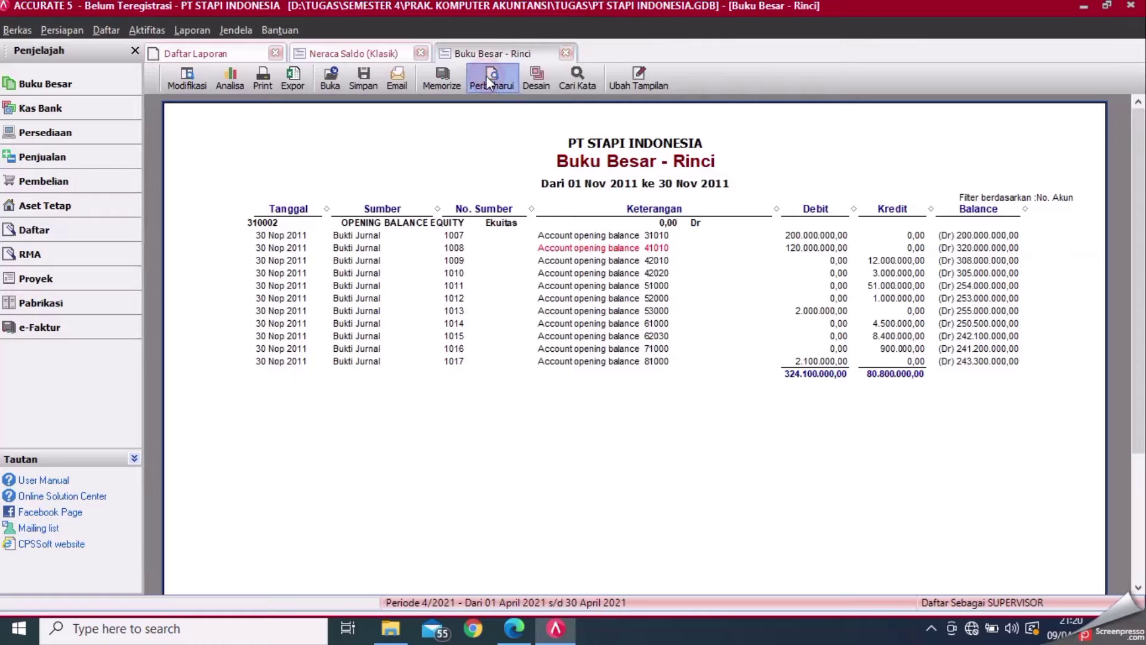
pyautogui.click(486, 77)
# - Repost voucher 1008's equity line to 39990 Laba Ditahan, save, and refresh the ledger
pyautogui.doubleClick(804, 234)
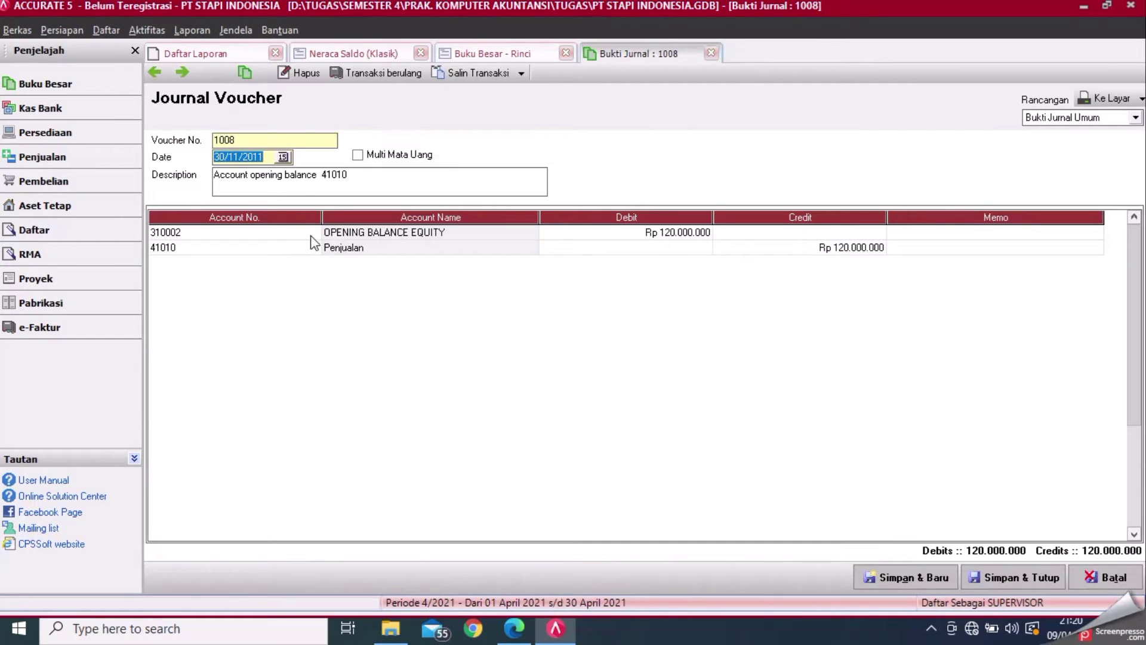
pyautogui.click(312, 236)
pyautogui.click(313, 232)
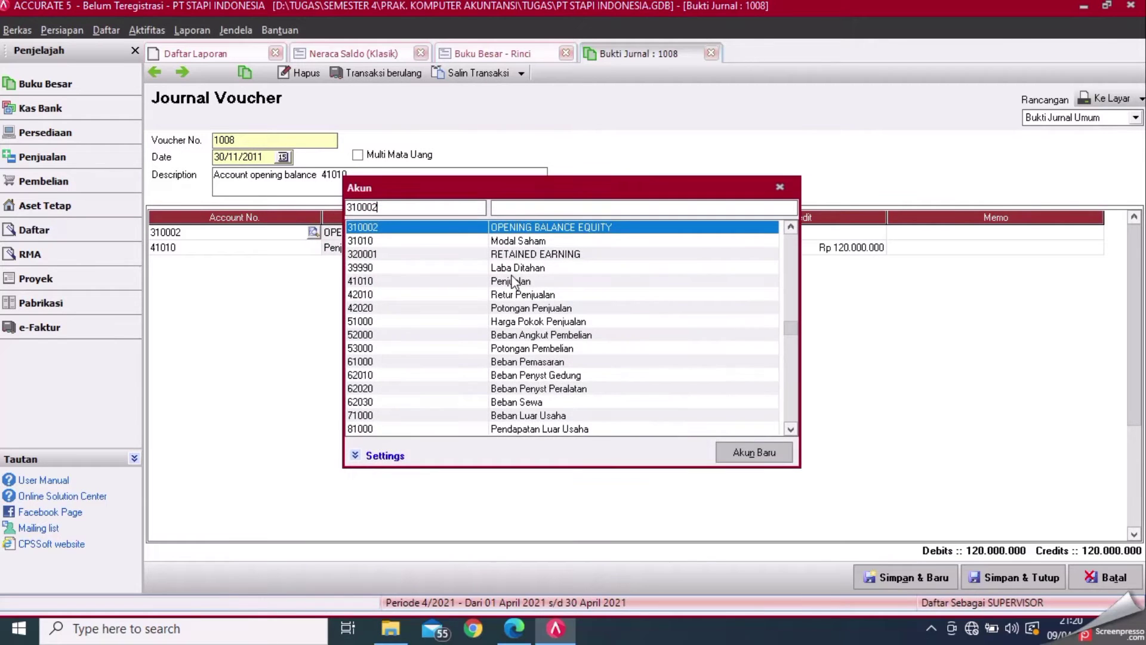
pyautogui.doubleClick(537, 269)
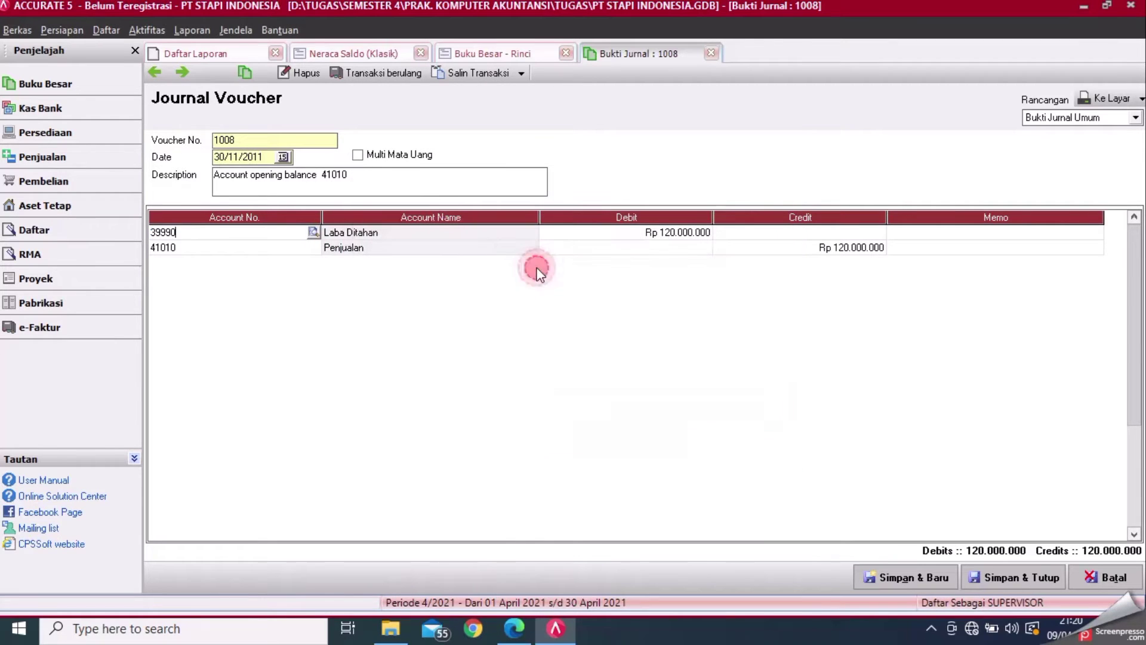
pyautogui.click(997, 575)
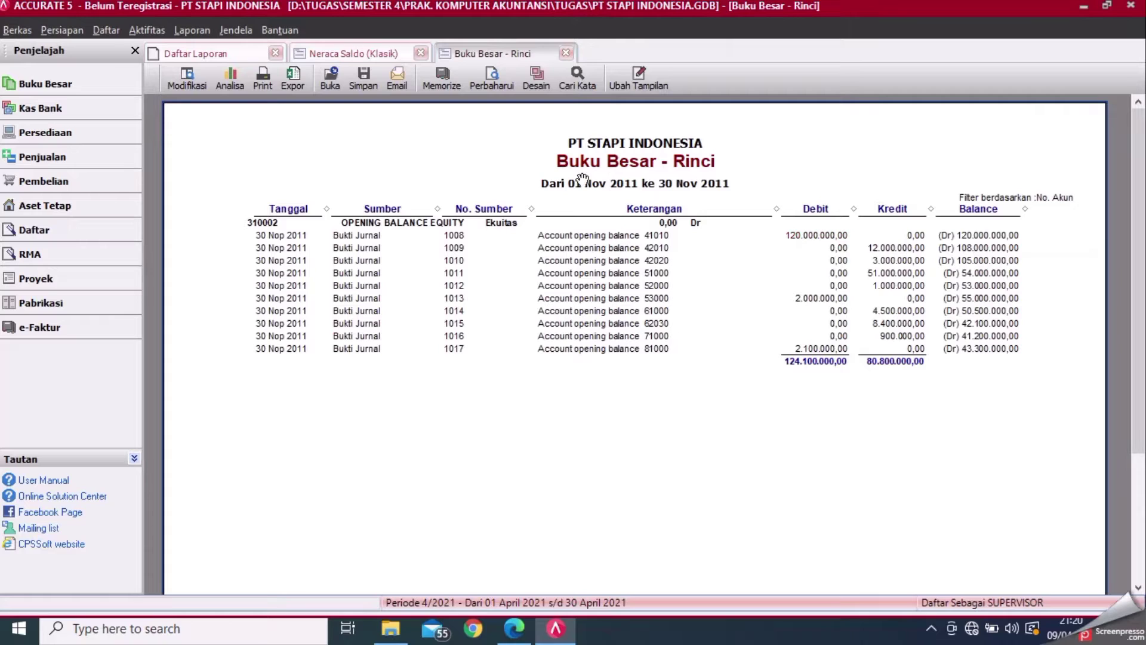
pyautogui.click(496, 82)
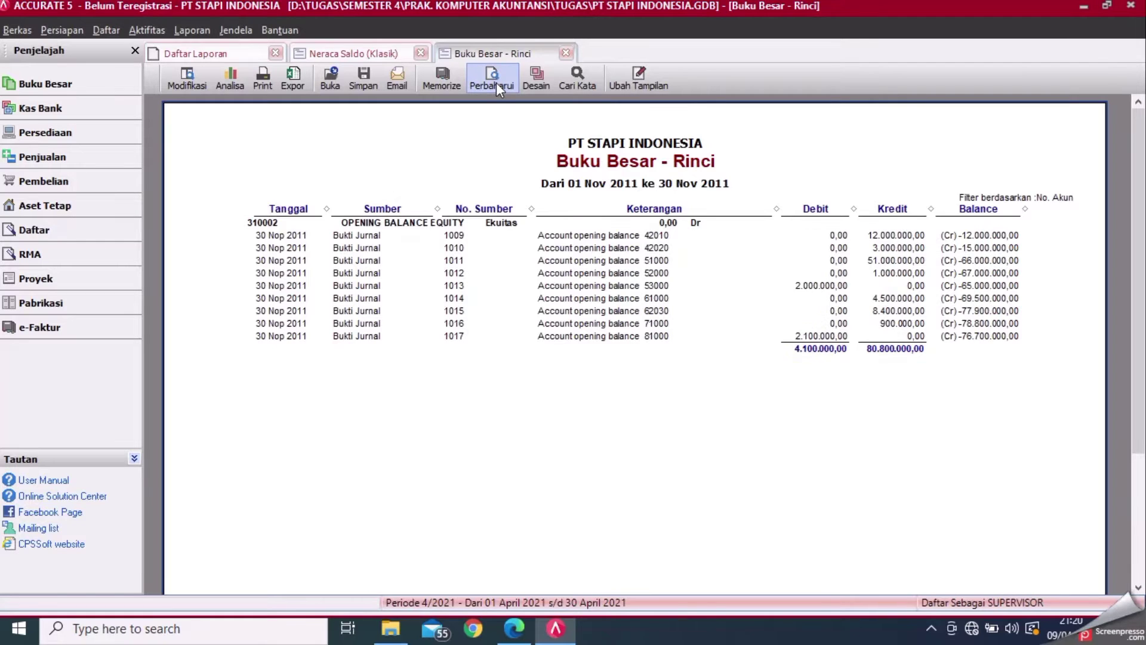
# - Repost voucher 1009's equity line to 39990 Laba Ditahan, save, and refresh the ledger
pyautogui.doubleClick(904, 236)
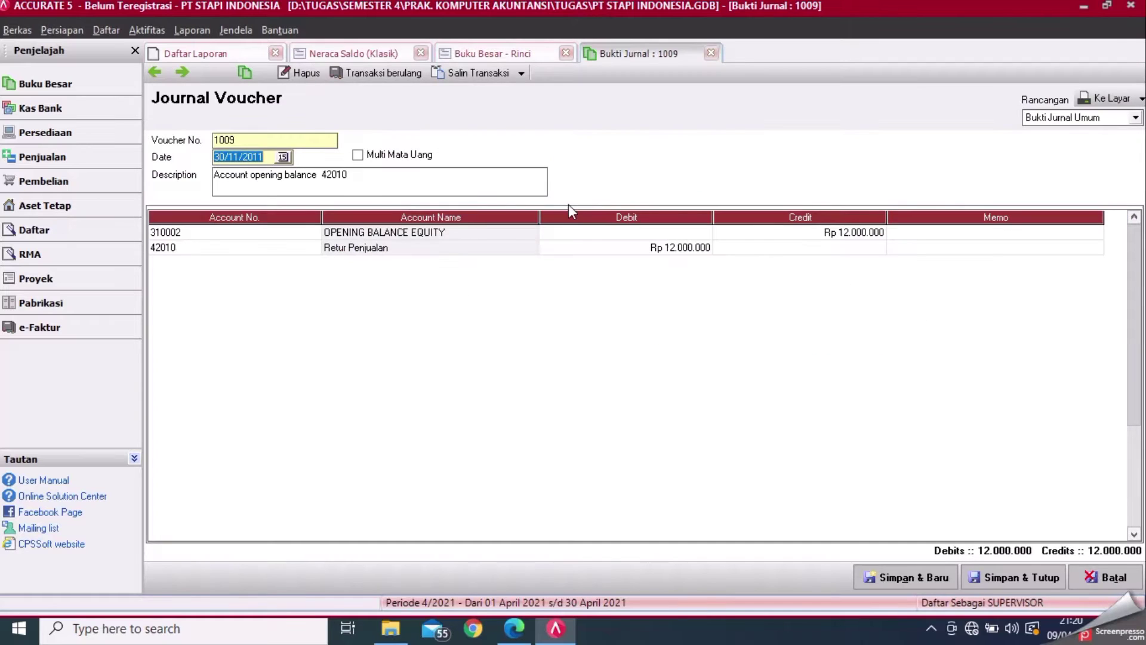
pyautogui.click(314, 236)
pyautogui.click(313, 233)
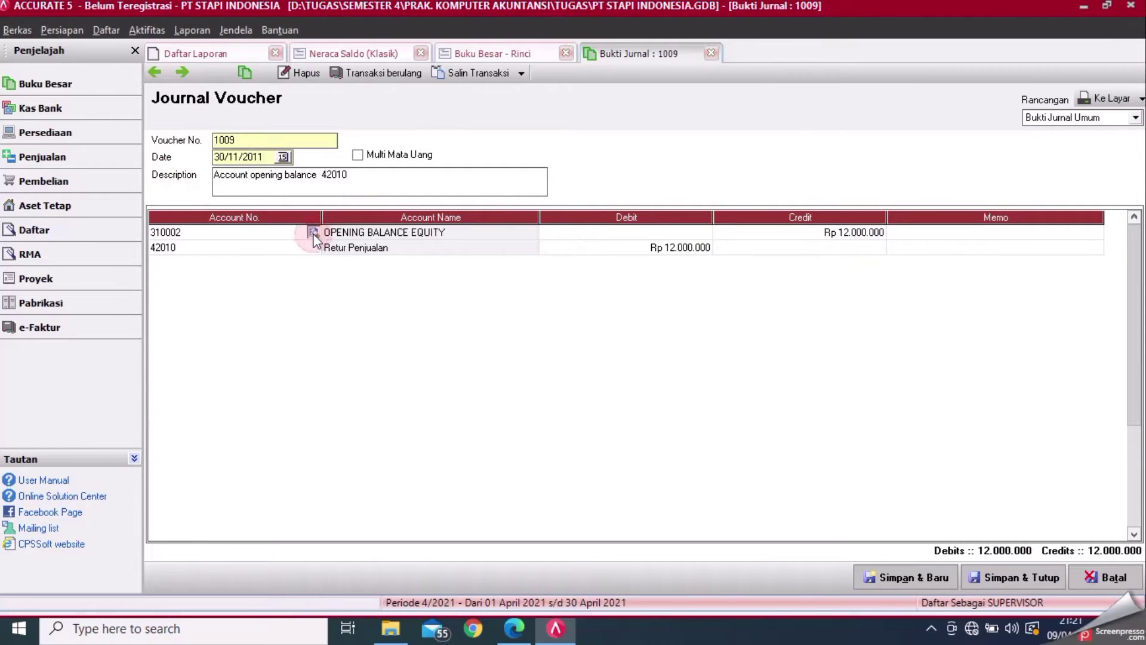
pyautogui.doubleClick(536, 268)
pyautogui.click(981, 582)
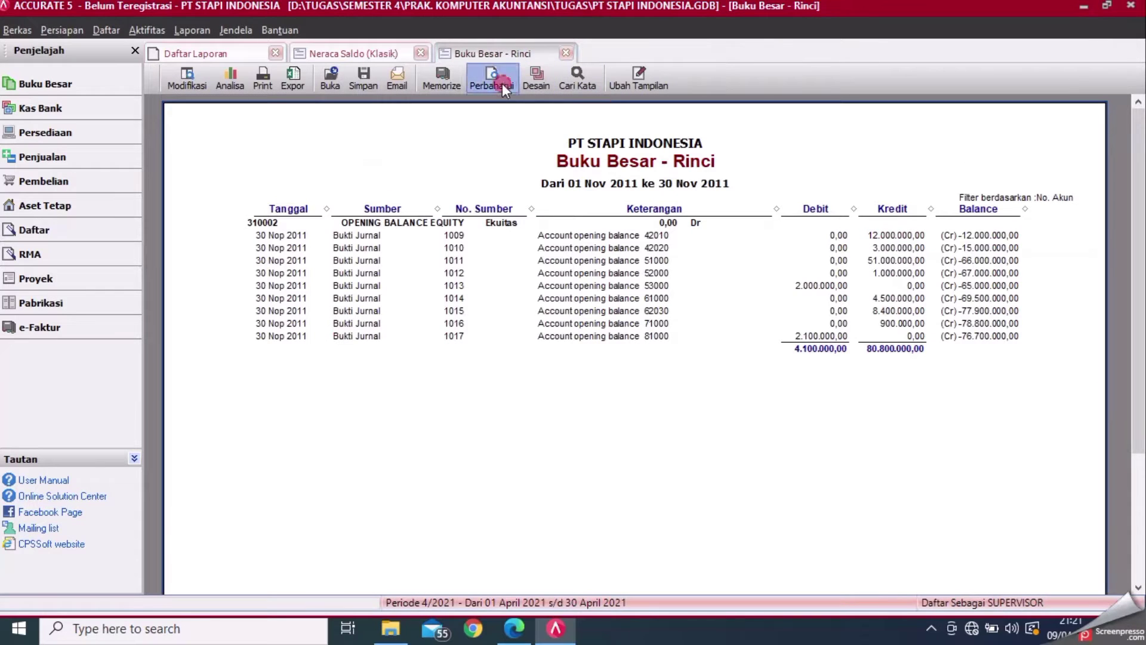
pyautogui.click(503, 84)
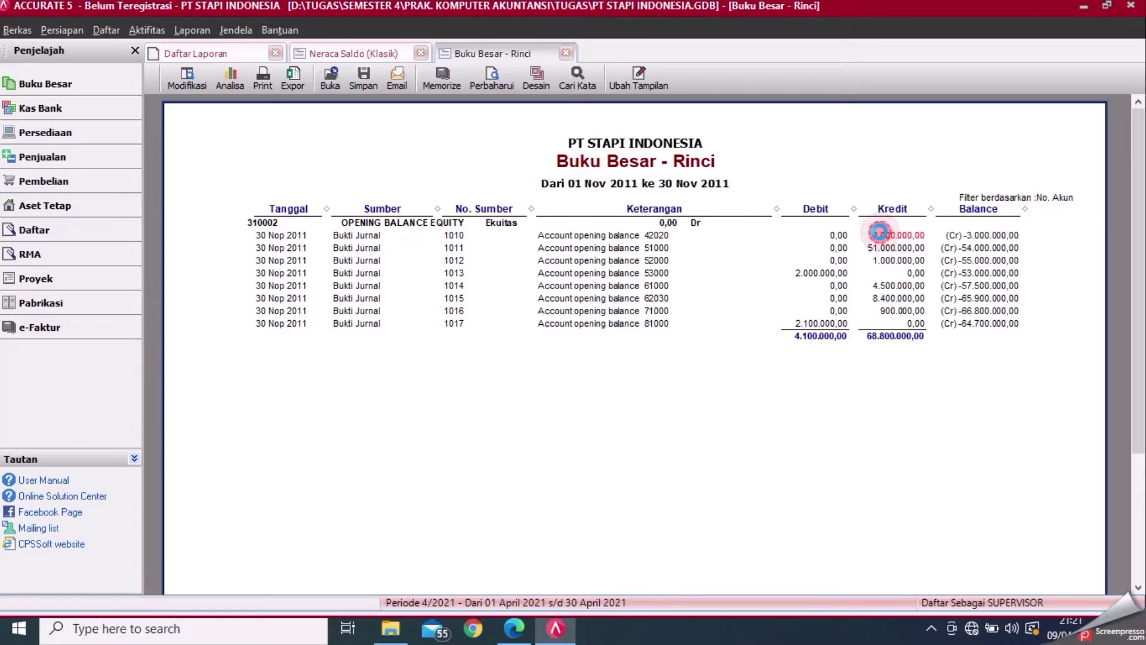
# - Repost voucher 1010's equity line to 39990 Laba Ditahan, save, and refresh the ledger
pyautogui.doubleClick(880, 233)
pyautogui.click(313, 233)
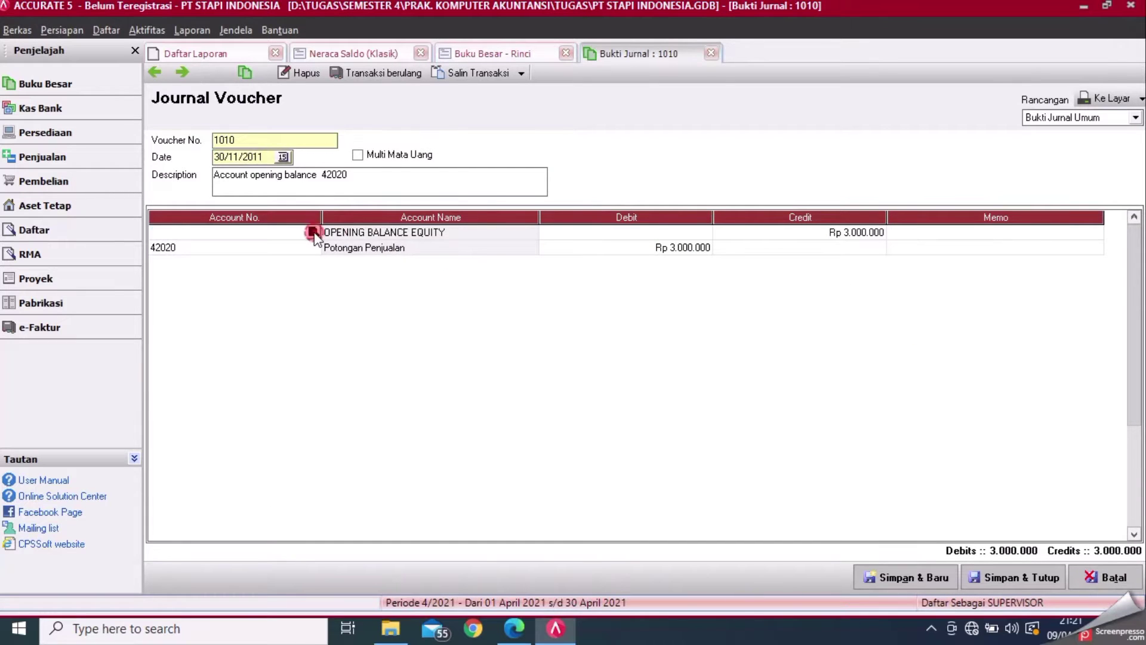
pyautogui.click(313, 233)
pyautogui.doubleClick(495, 268)
pyautogui.click(1044, 583)
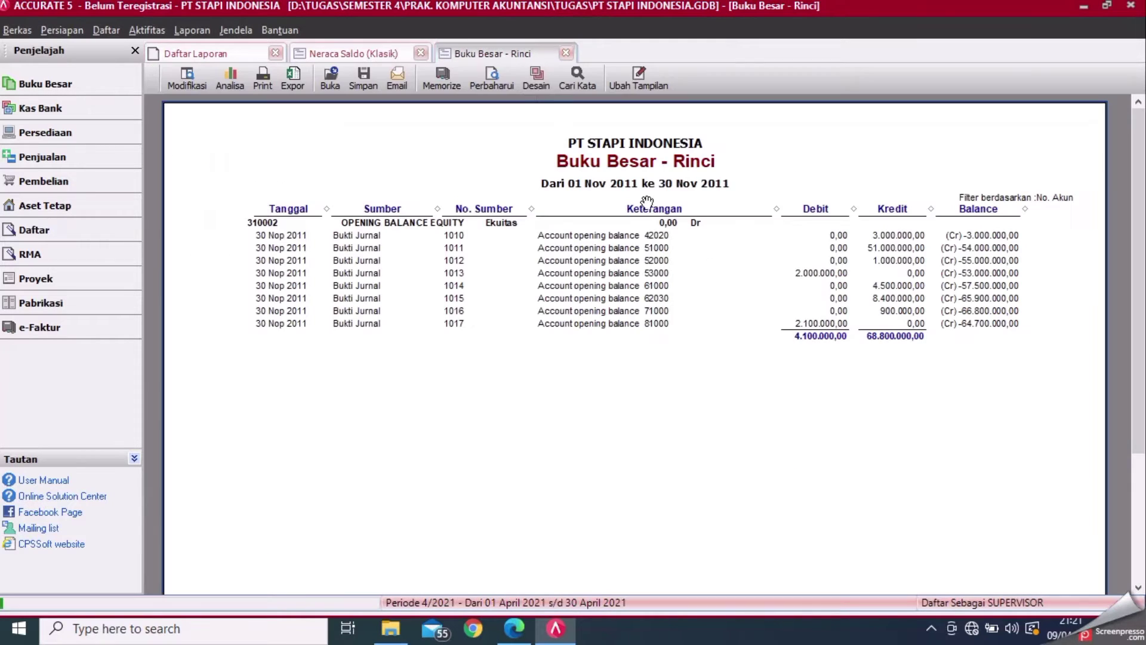
pyautogui.click(489, 74)
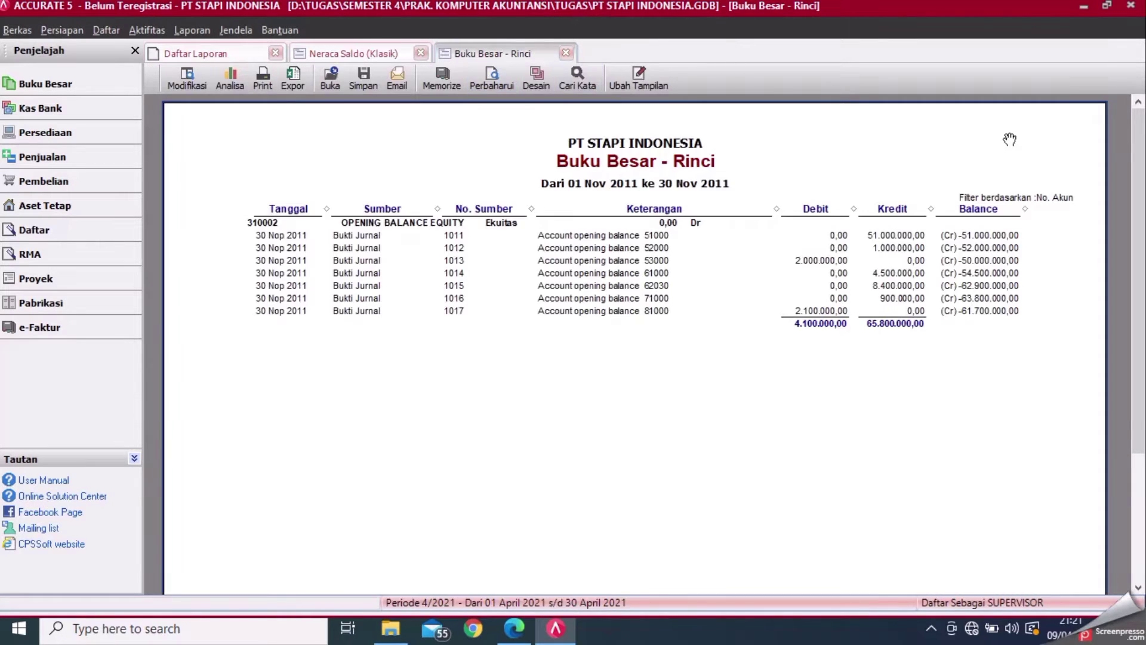
# - Repost voucher 1011's equity line to 39990 Laba Ditahan, save, and refresh the ledger
pyautogui.doubleClick(917, 238)
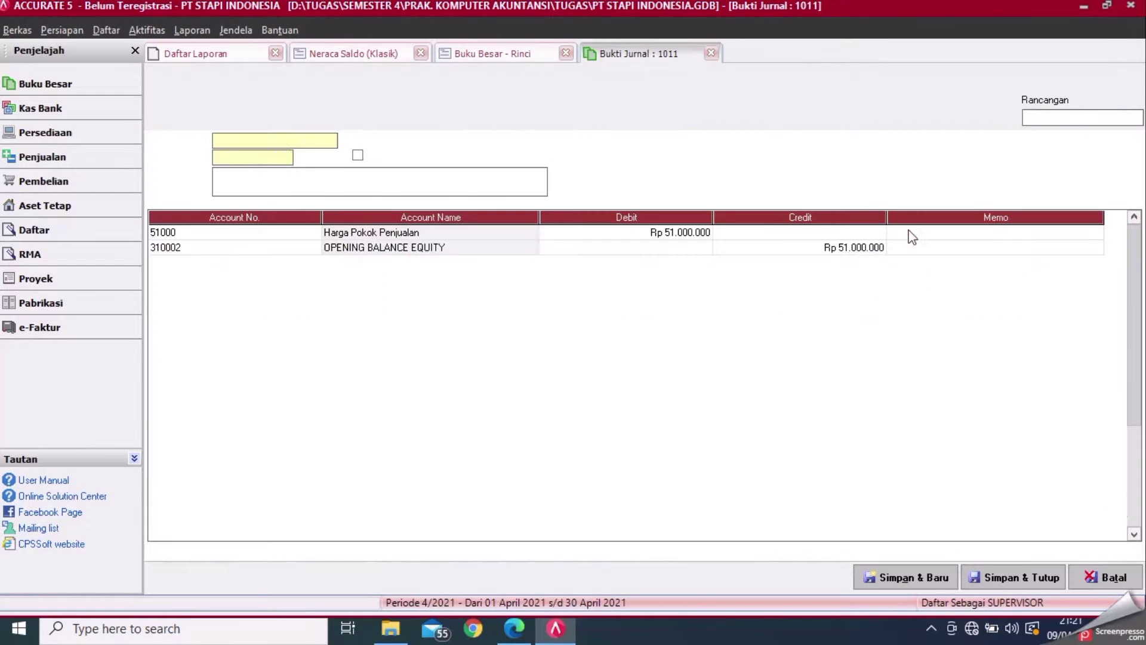
pyautogui.click(319, 246)
pyautogui.click(316, 247)
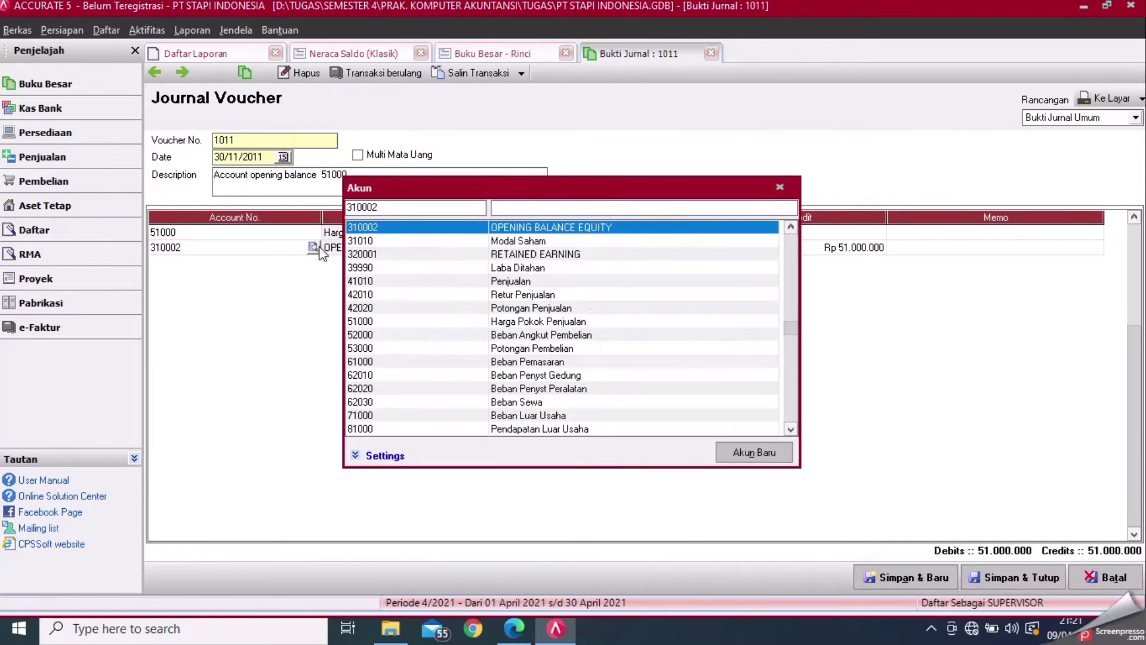
pyautogui.doubleClick(501, 269)
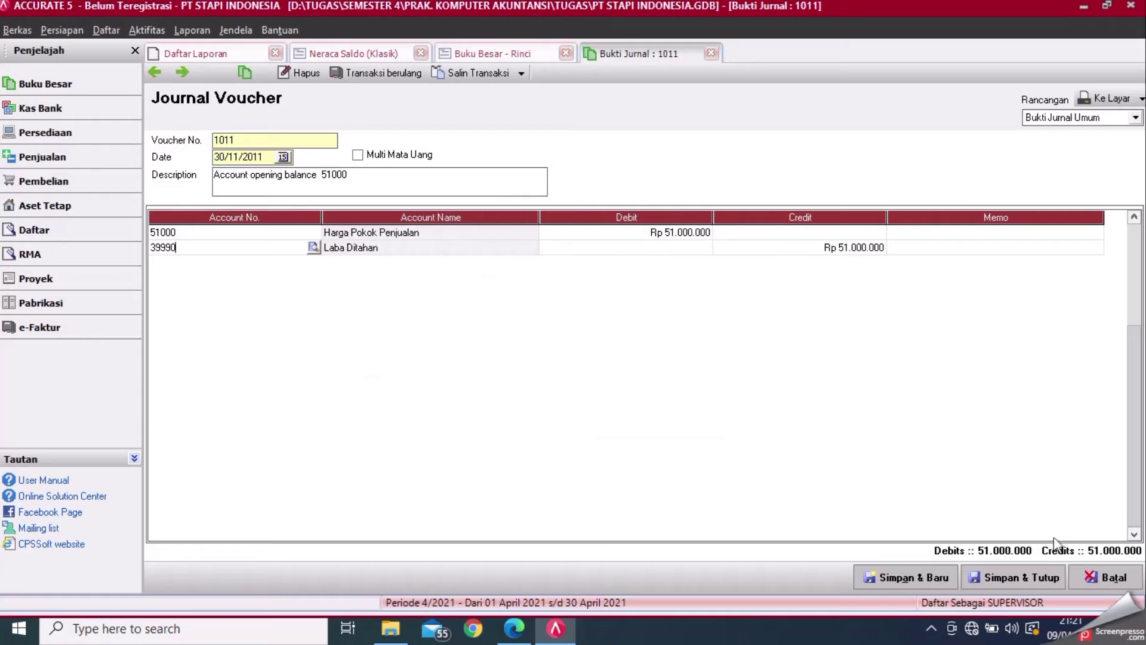
pyautogui.click(1041, 578)
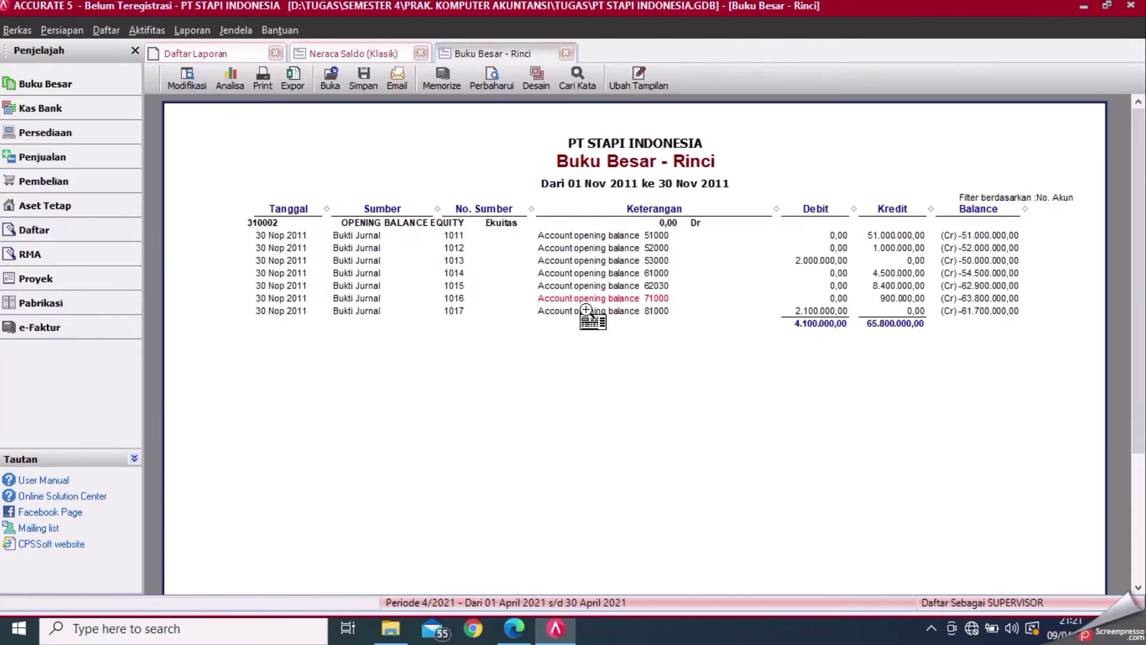
pyautogui.click(511, 73)
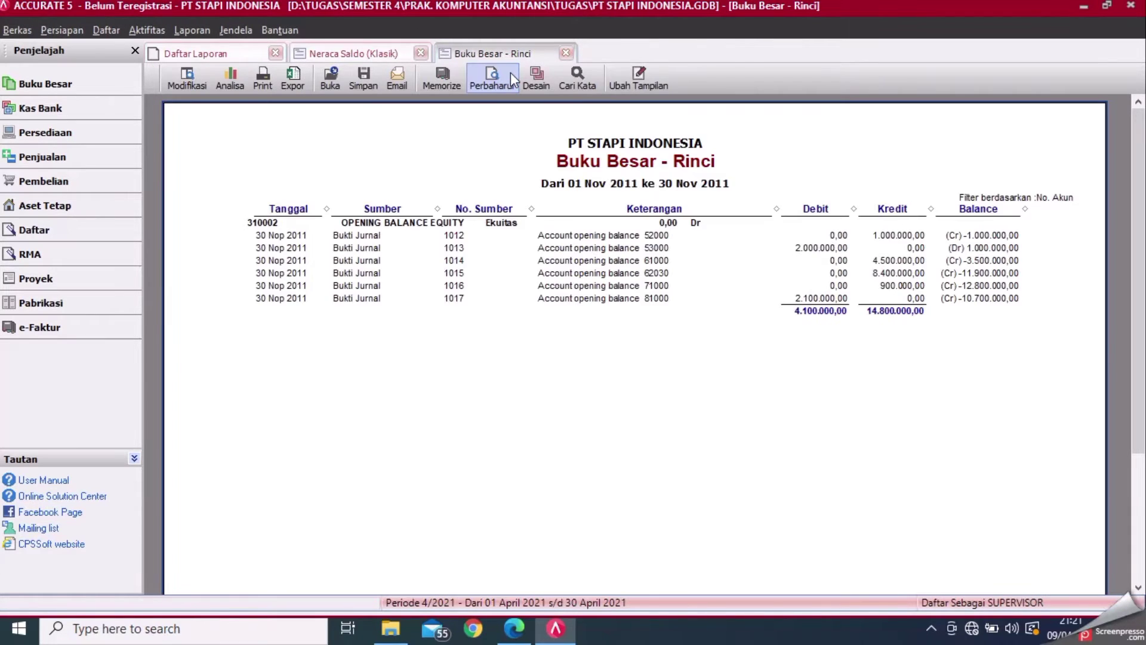
# - Repost voucher 1012's equity line to 39990 Laba Ditahan, save, and refresh the ledger
pyautogui.doubleClick(891, 234)
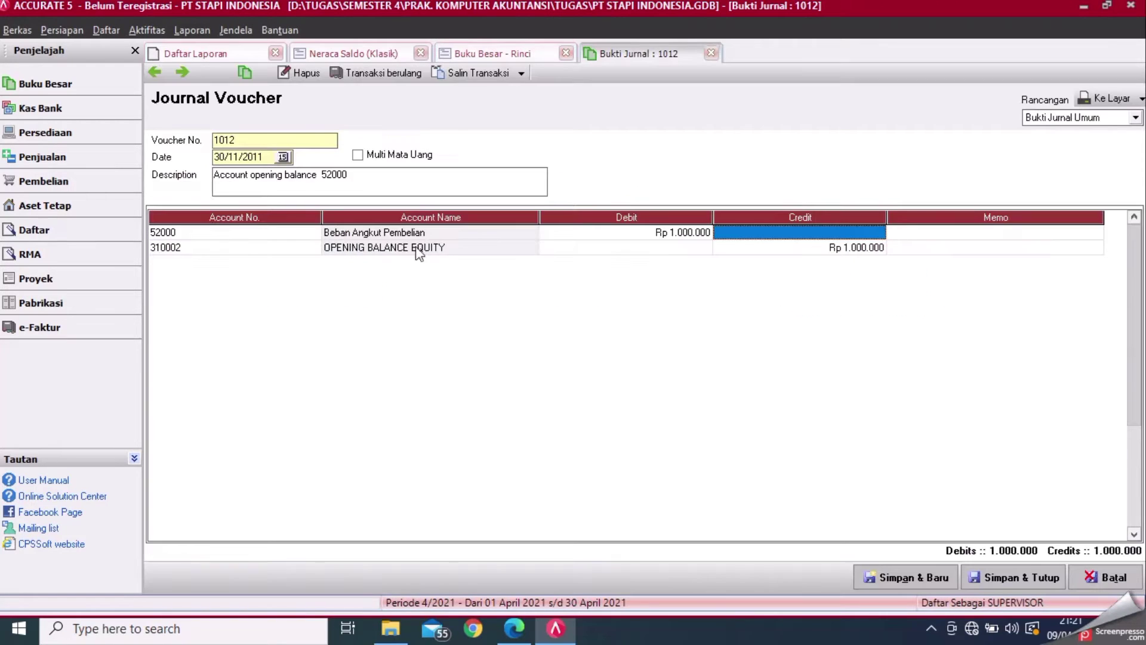
pyautogui.click(310, 247)
pyautogui.click(313, 247)
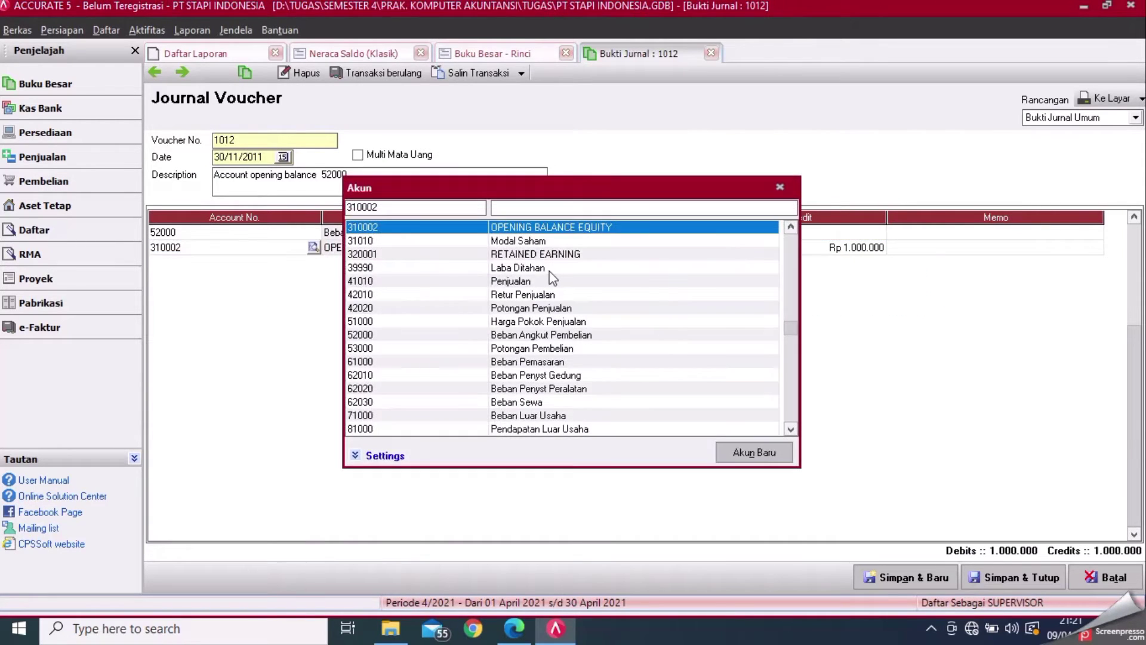
pyautogui.click(550, 267)
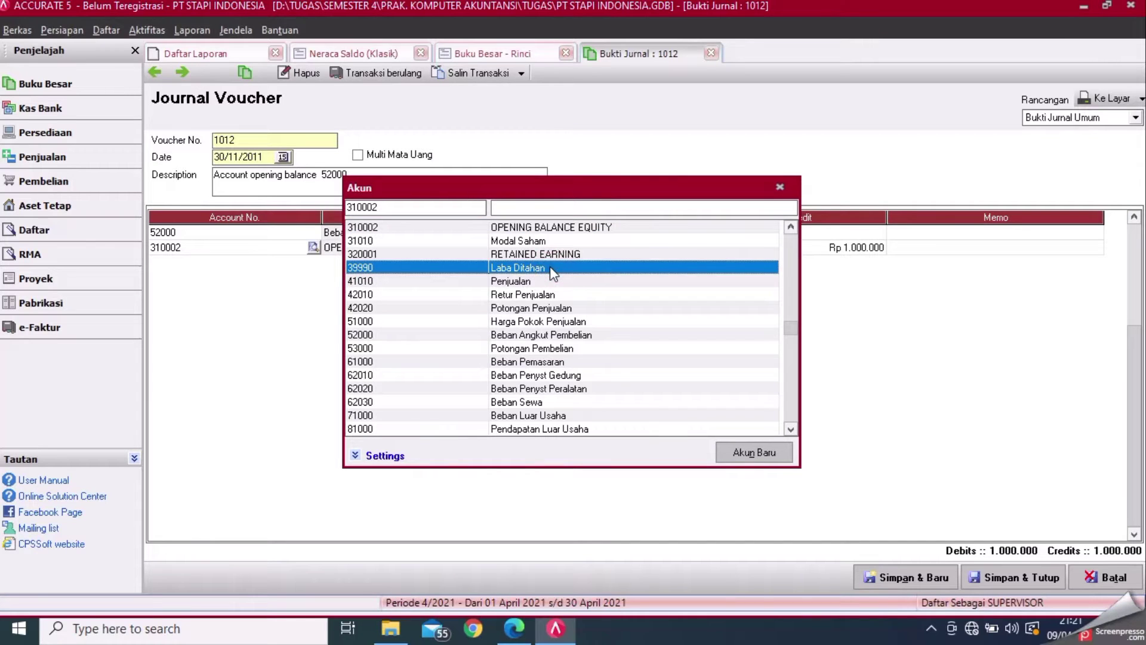
pyautogui.doubleClick(550, 267)
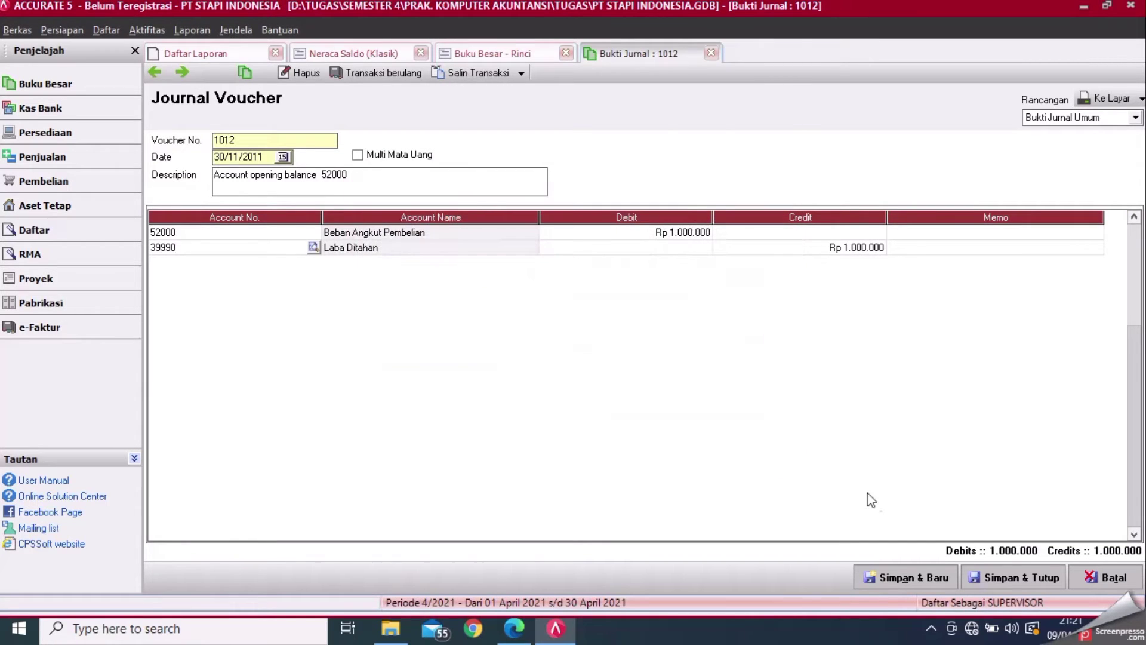
pyautogui.click(1006, 577)
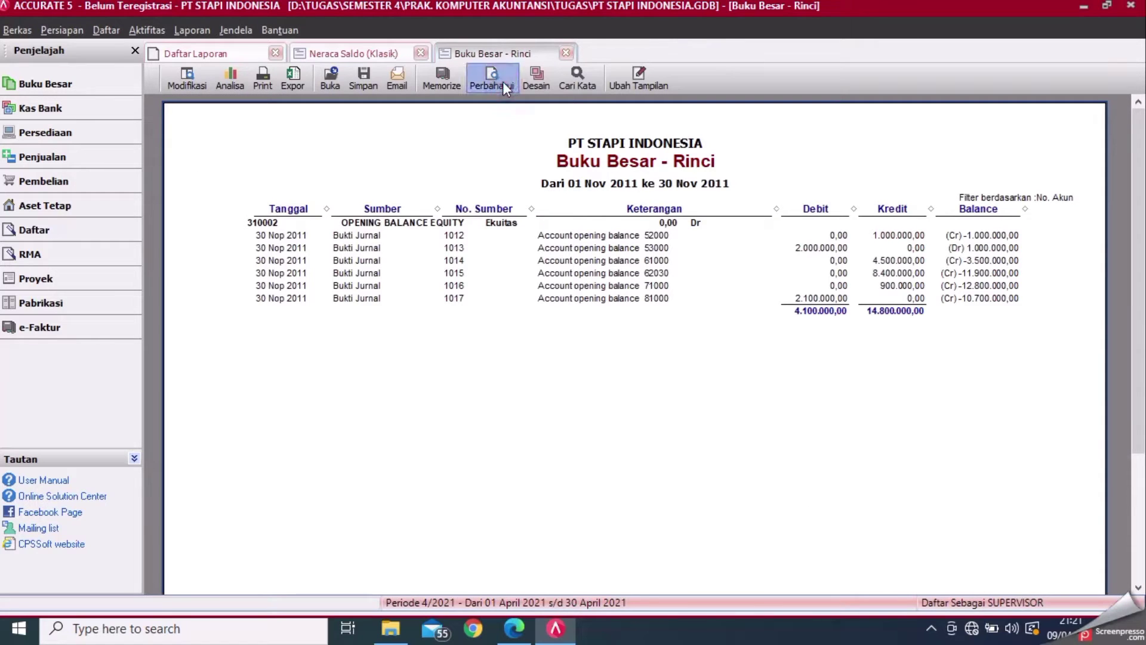
pyautogui.click(503, 81)
# - Repost voucher 1013's equity line to 39990 Laba Ditahan, save, and refresh the ledger
pyautogui.doubleClick(824, 237)
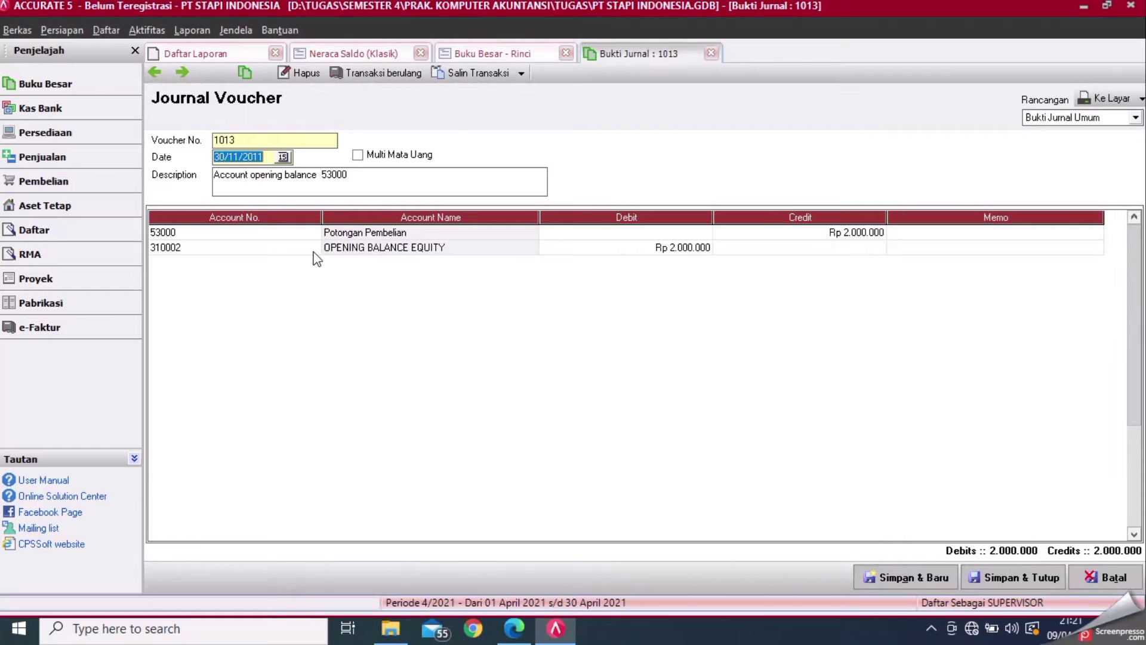
pyautogui.click(311, 247)
pyautogui.click(314, 247)
pyautogui.doubleClick(540, 267)
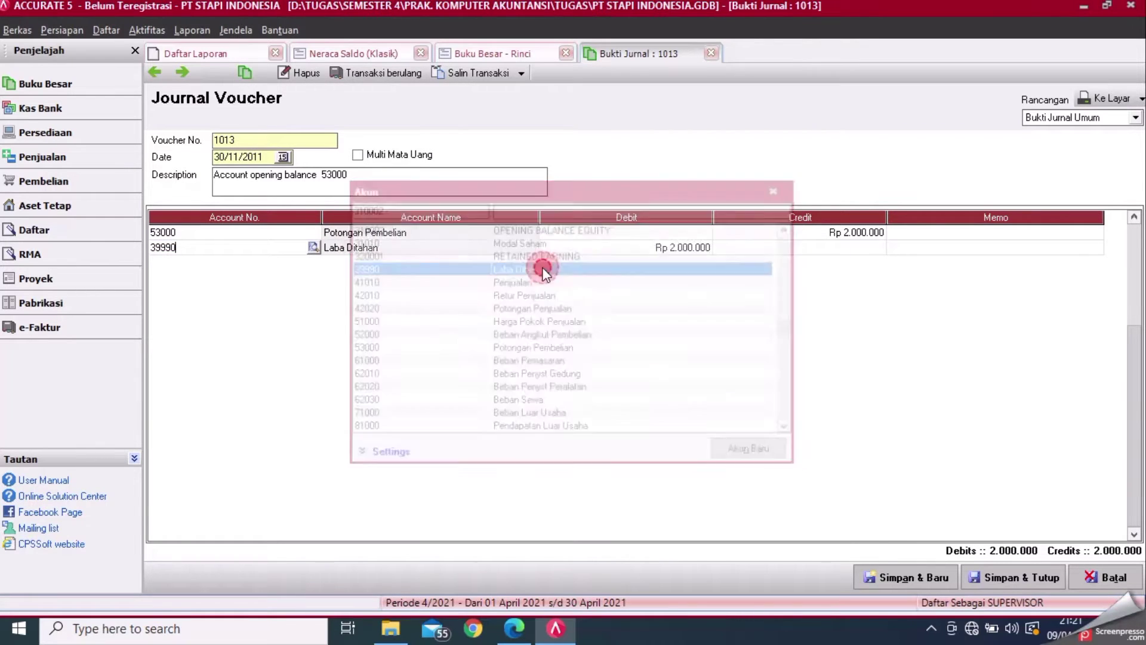
pyautogui.click(1009, 578)
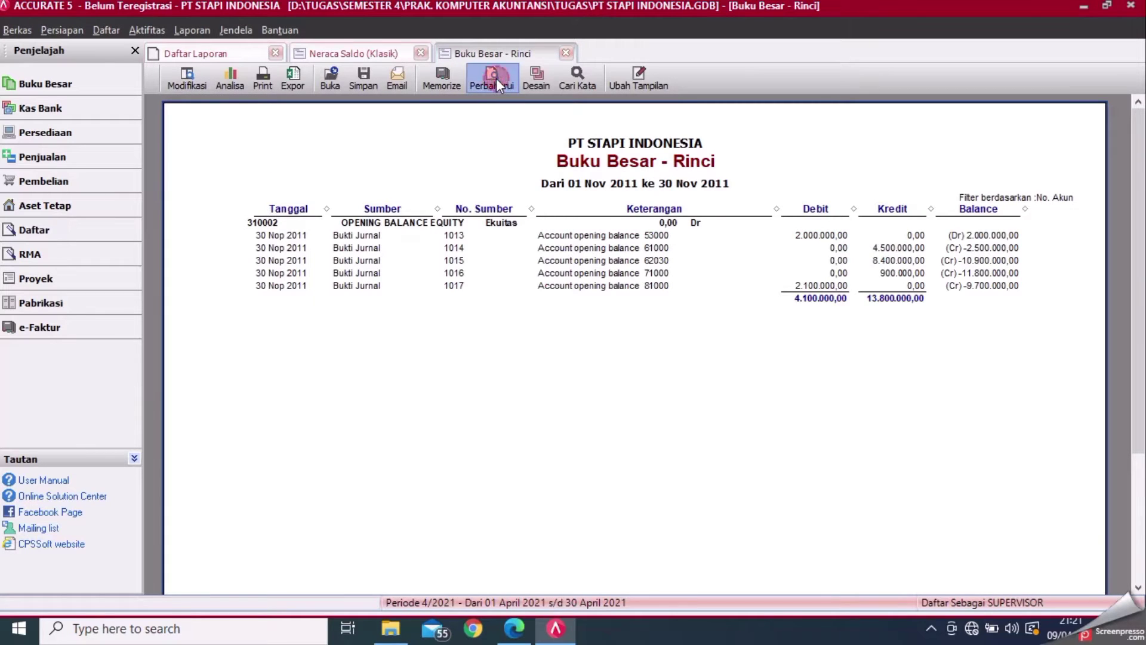
pyautogui.click(493, 78)
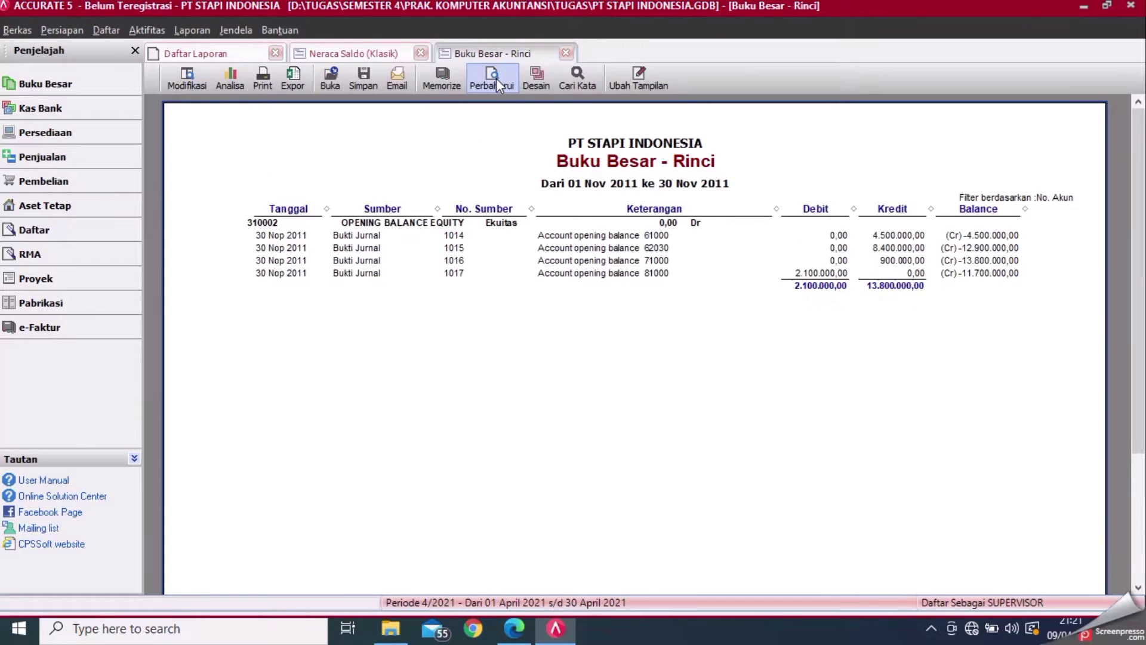
# - Repost voucher 1014's equity line to Laba Ditahan, save, and refresh the ledger
pyautogui.doubleClick(882, 231)
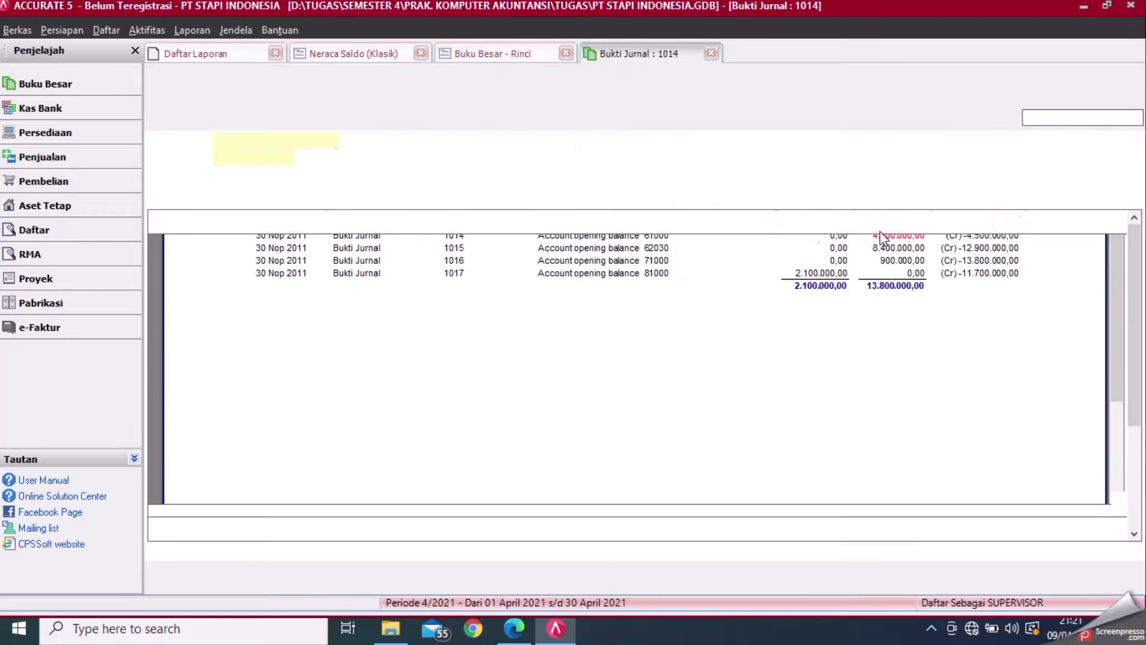
pyautogui.doubleClick(312, 246)
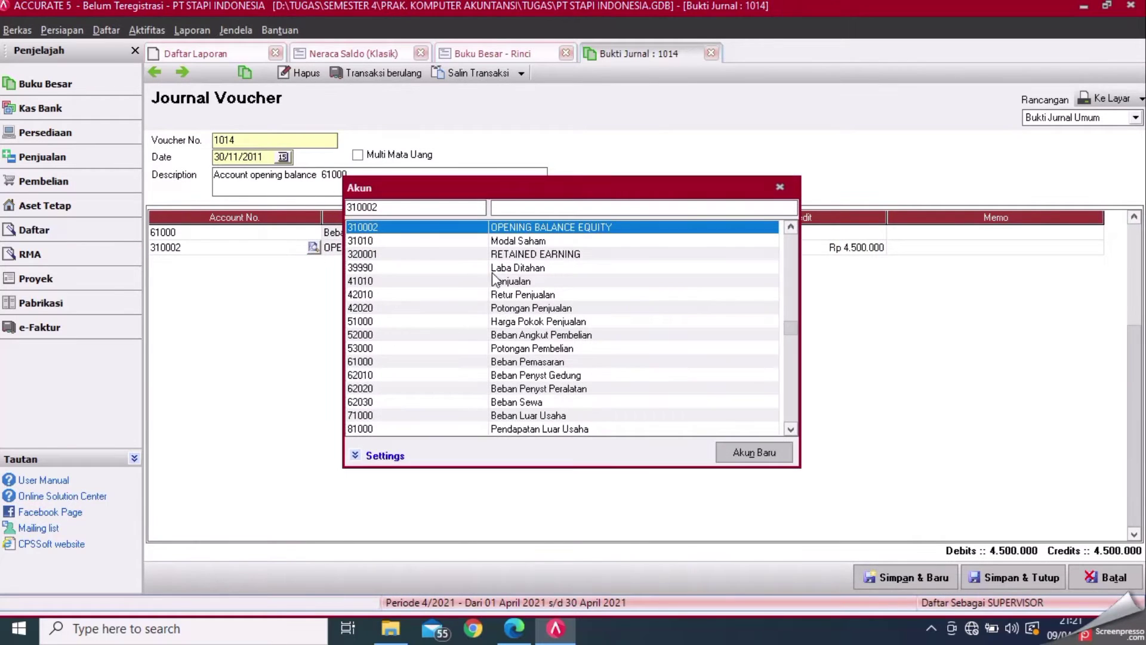
pyautogui.doubleClick(497, 269)
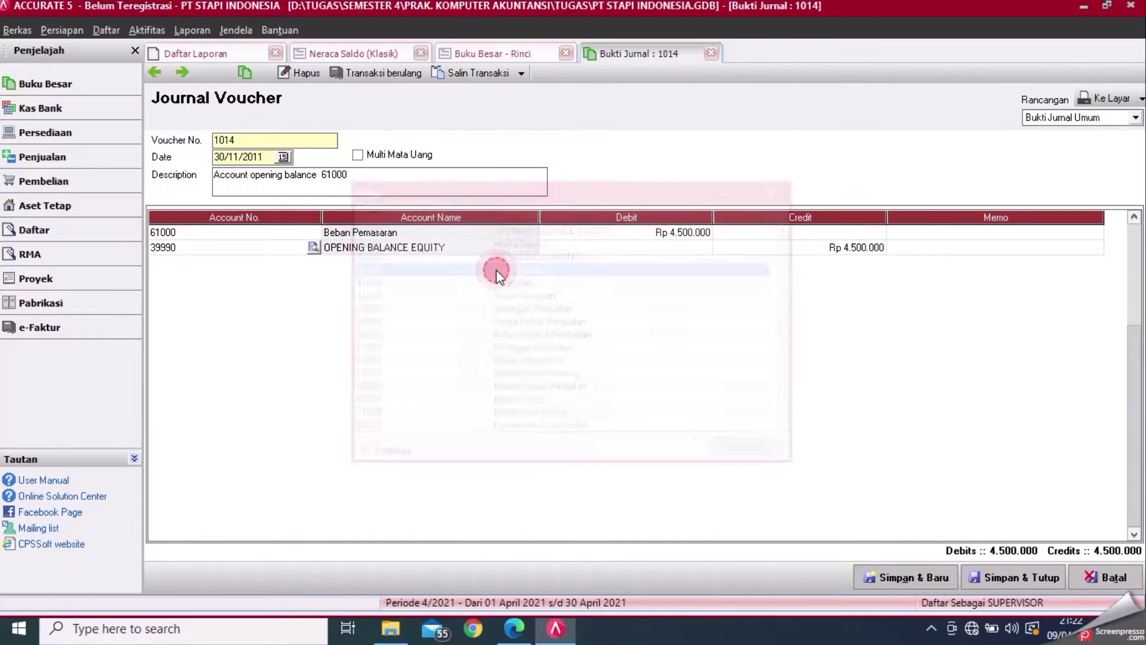
pyautogui.click(1017, 580)
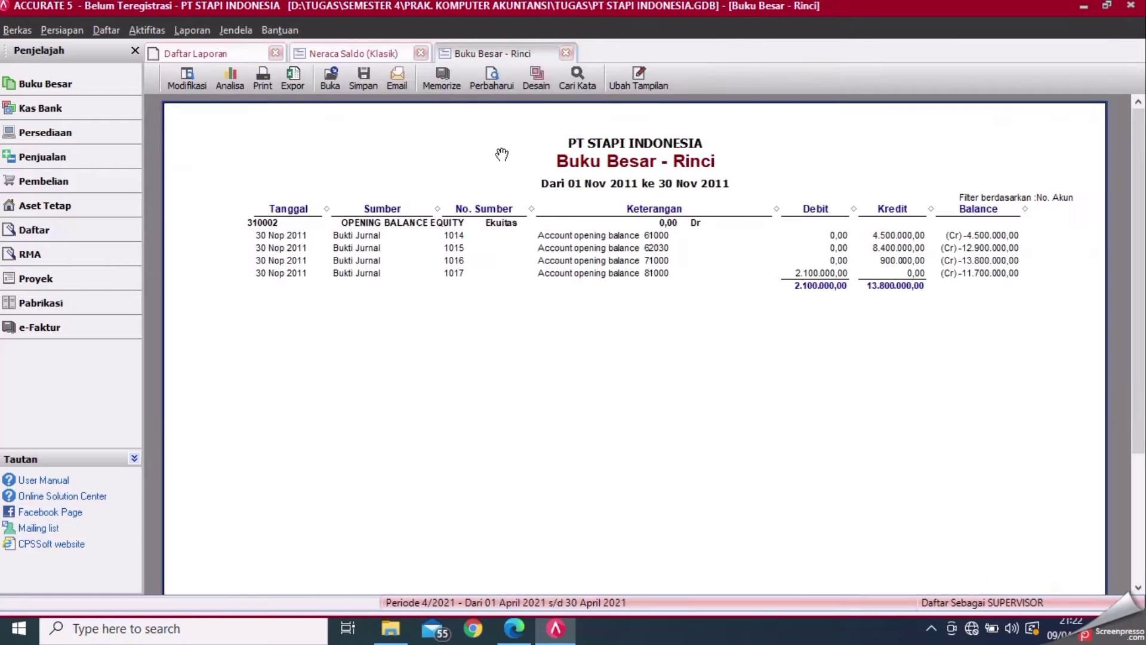
pyautogui.click(497, 71)
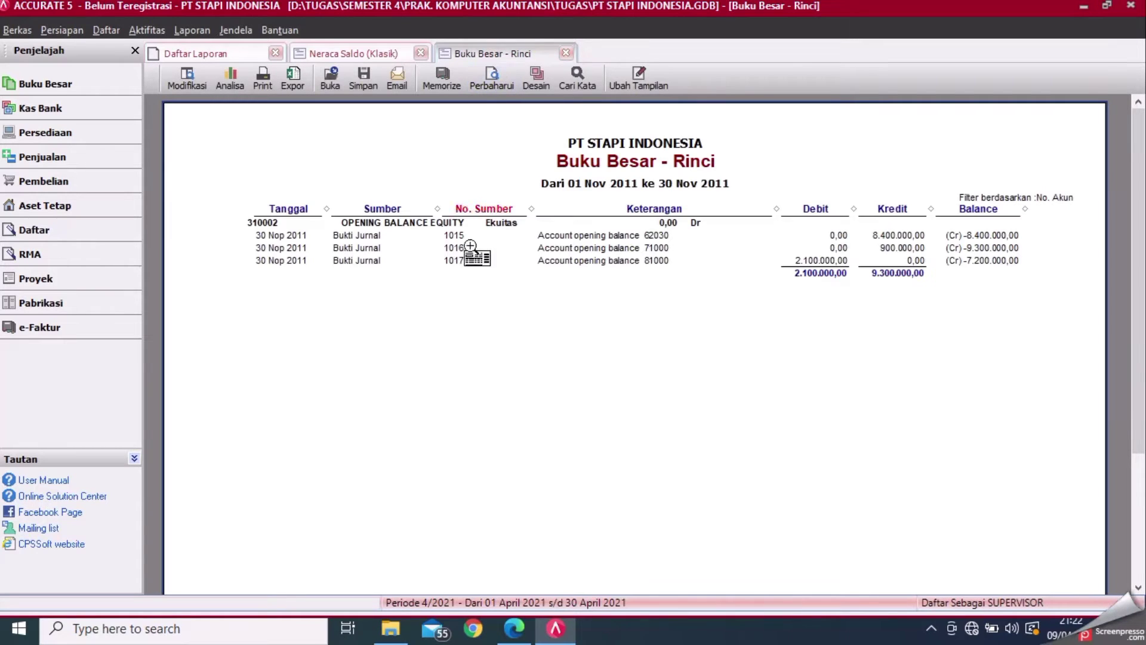
# - Repost voucher 1015's equity line to Laba Ditahan, save, and refresh the ledger
pyautogui.doubleClick(869, 236)
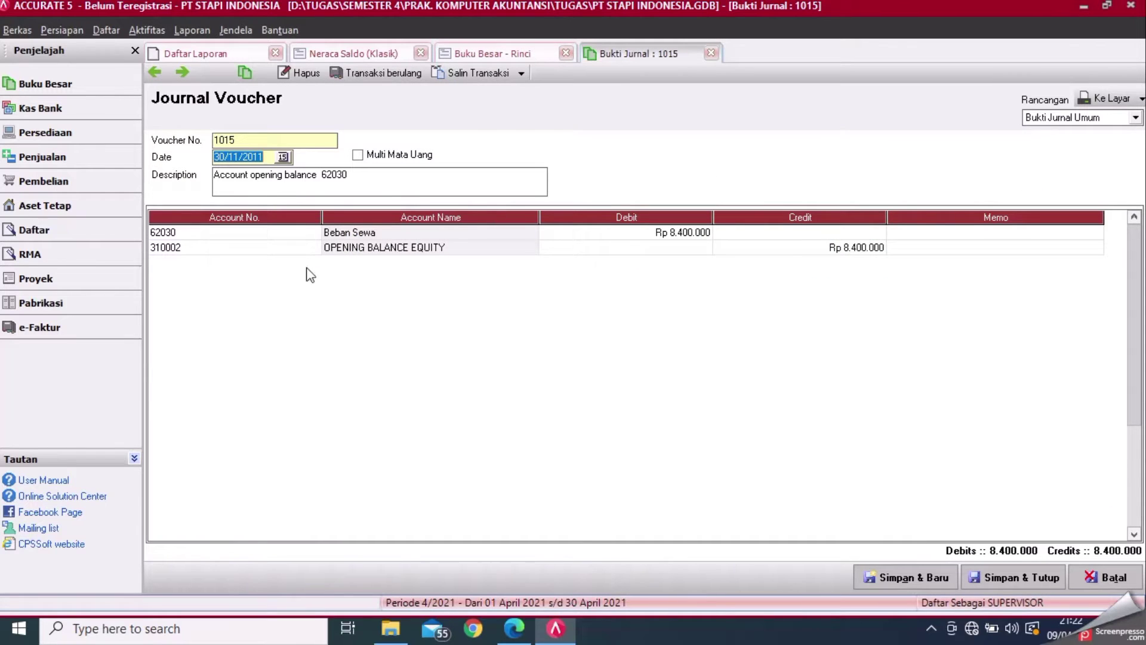
pyautogui.click(320, 247)
pyautogui.click(313, 247)
pyautogui.click(561, 269)
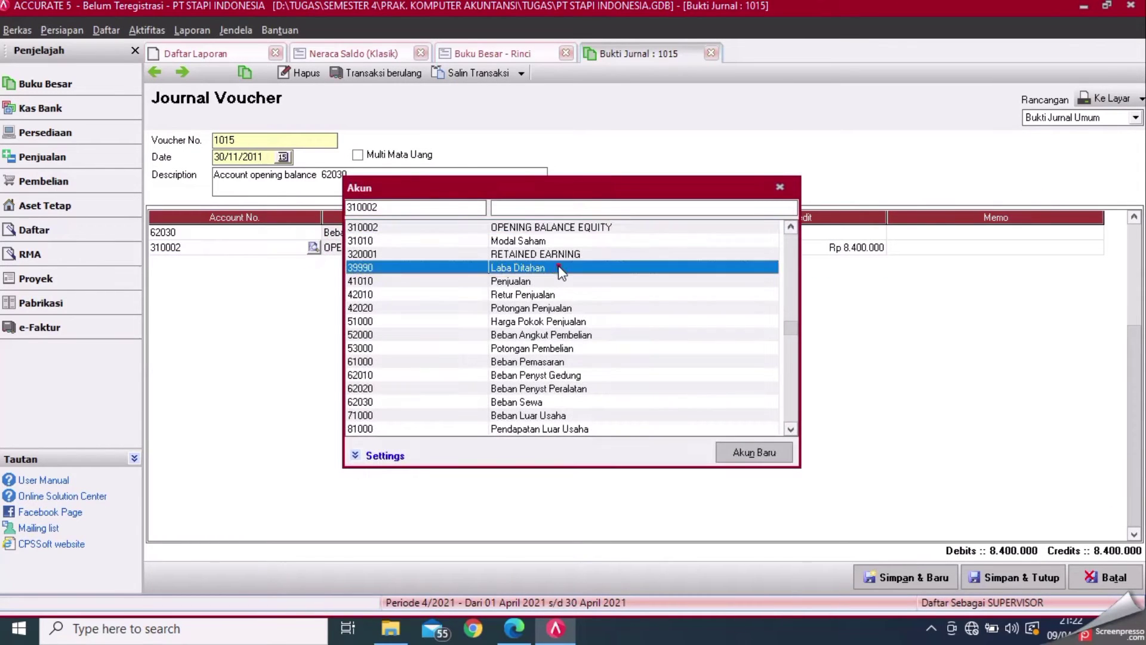
pyautogui.doubleClick(562, 269)
pyautogui.click(1010, 578)
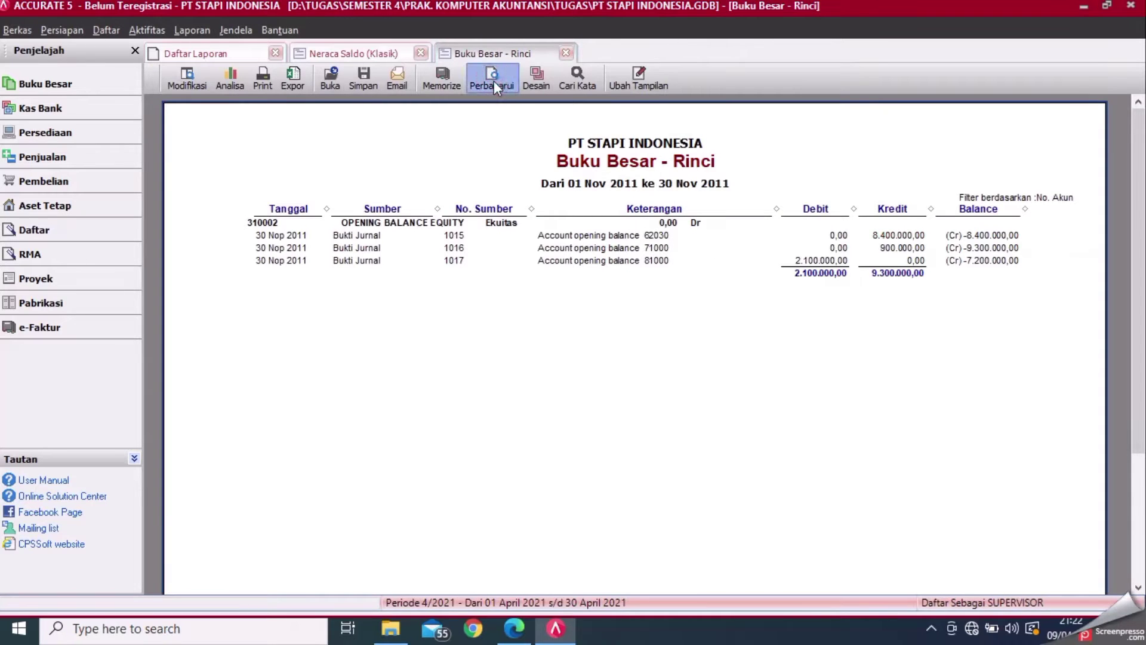
pyautogui.click(494, 80)
# - Repost voucher 1016's equity line to Laba Ditahan, save, and refresh the ledger
pyautogui.doubleClick(902, 237)
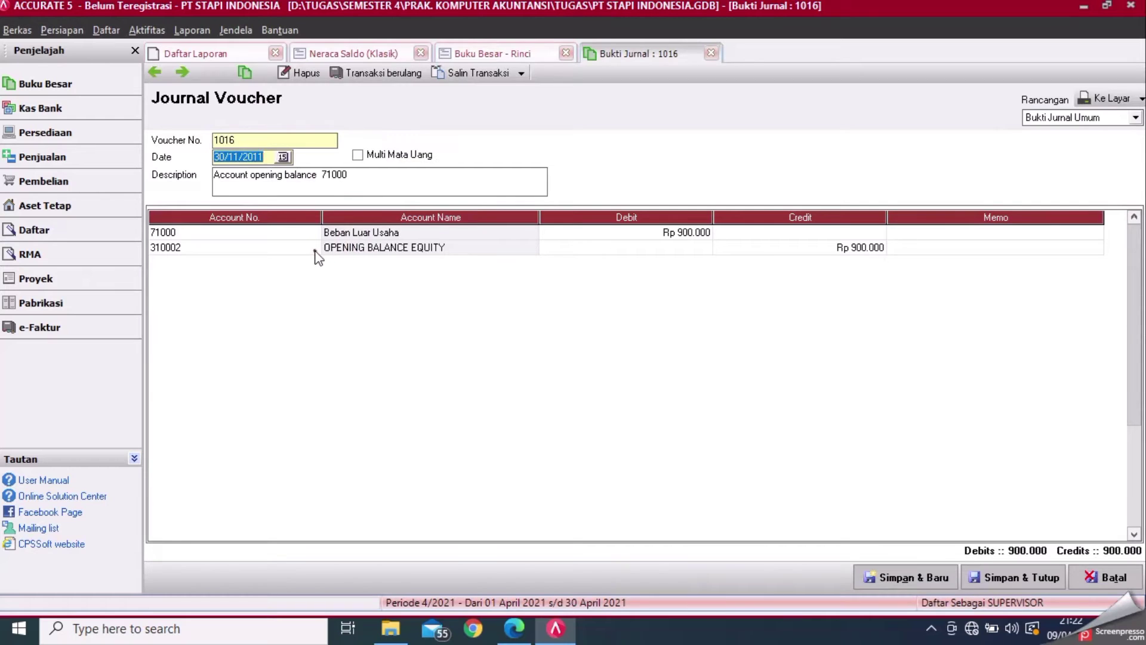
pyautogui.doubleClick(314, 249)
pyautogui.doubleClick(509, 267)
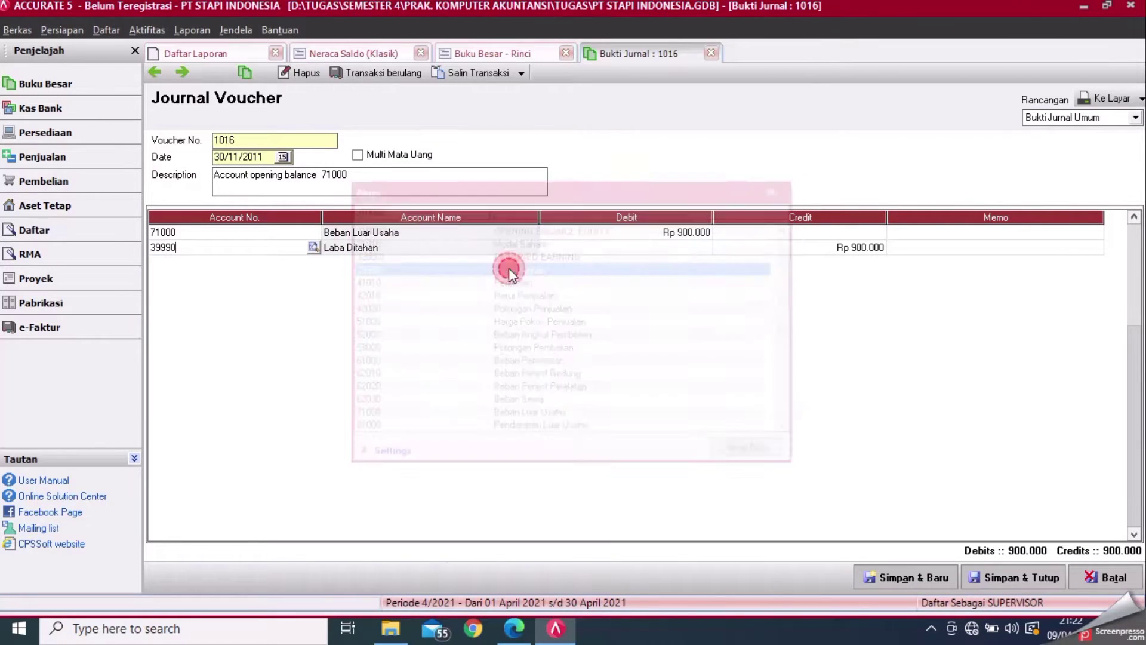
pyautogui.click(981, 578)
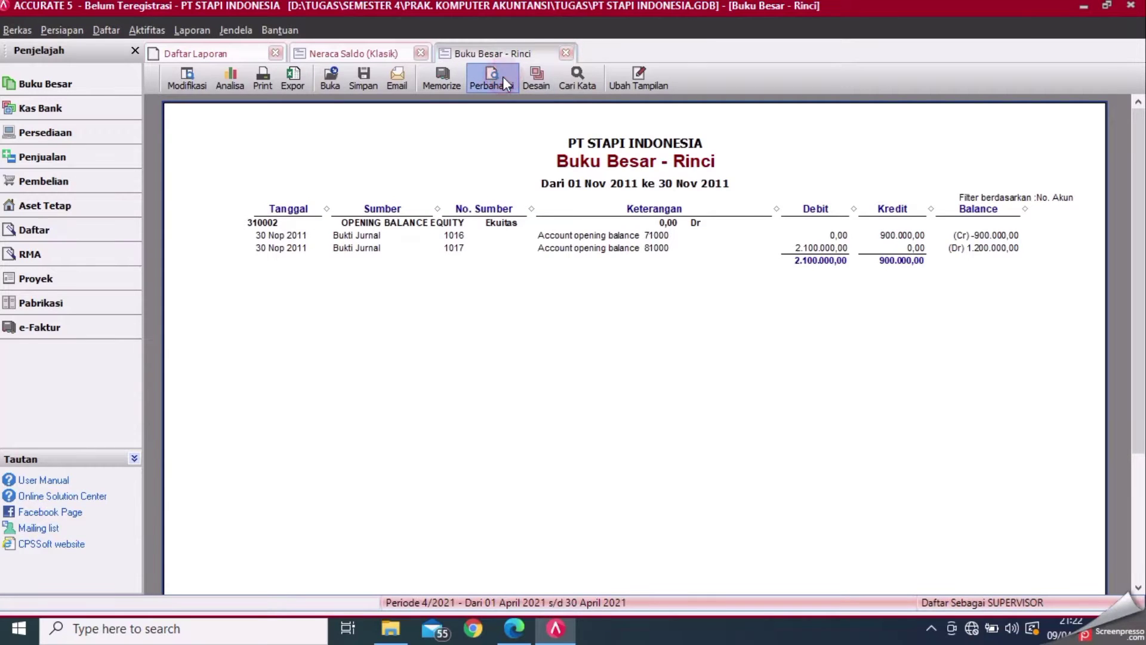
pyautogui.click(502, 77)
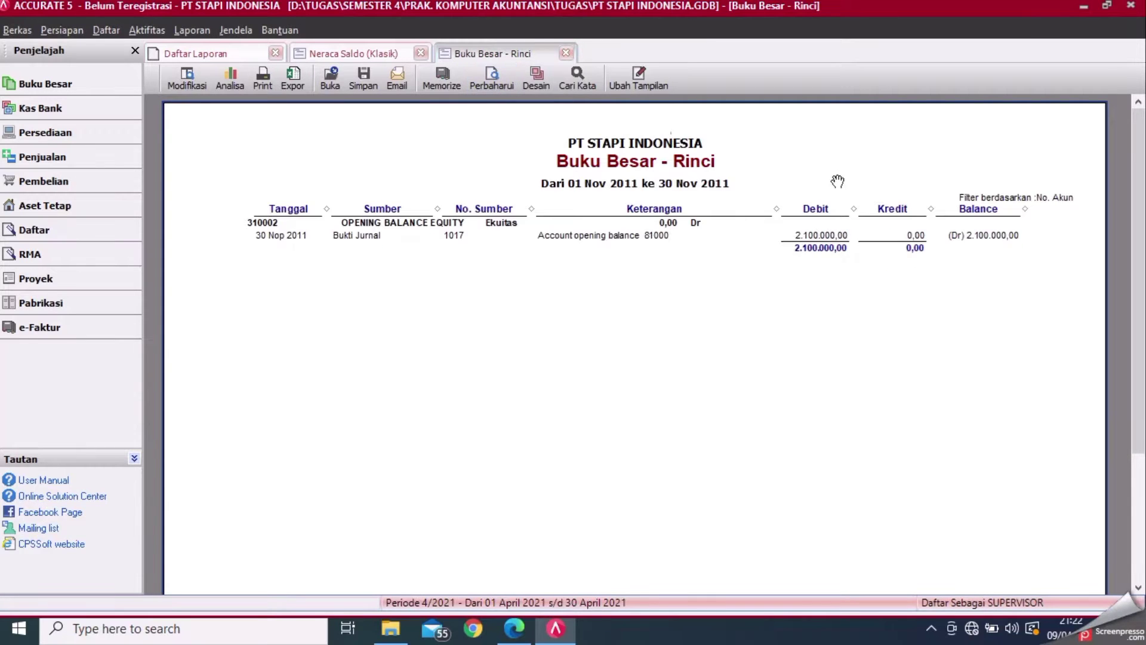
# - Change voucher 1017's equity line to 39990 Laba Ditahan and save it
pyautogui.doubleClick(836, 234)
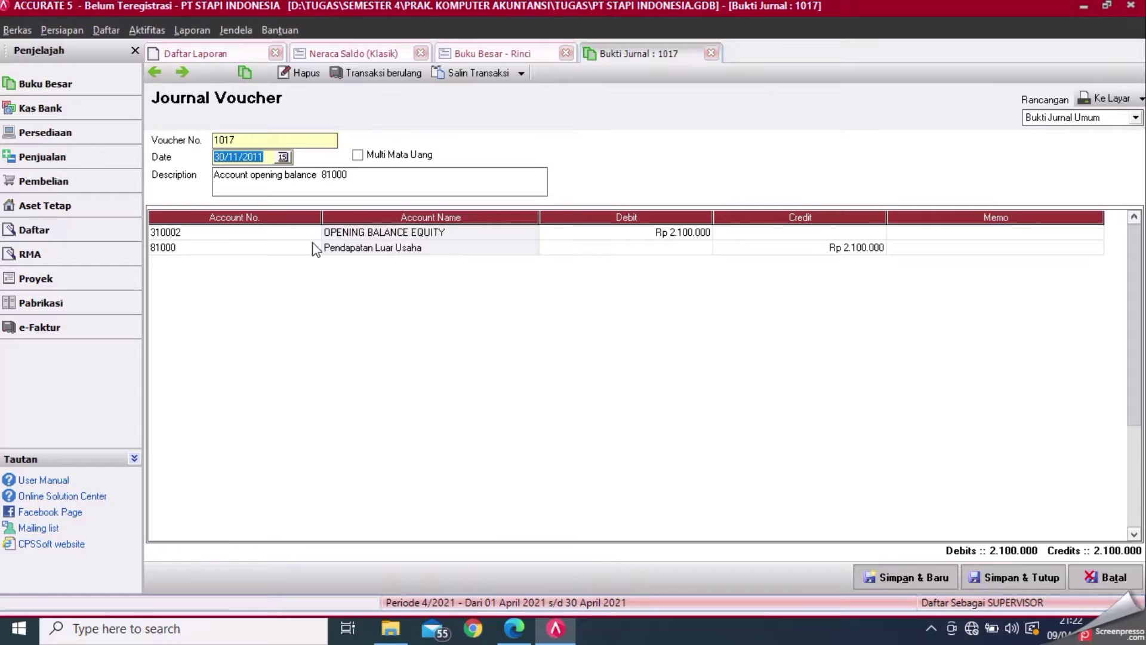
pyautogui.click(315, 235)
pyautogui.click(313, 233)
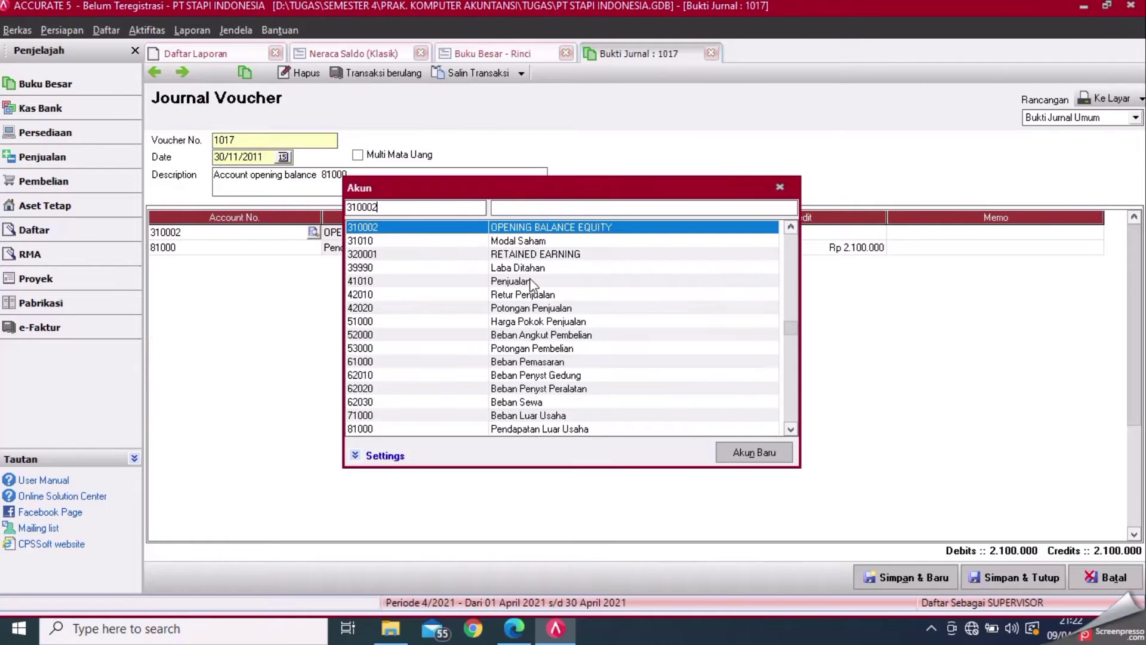
pyautogui.doubleClick(529, 269)
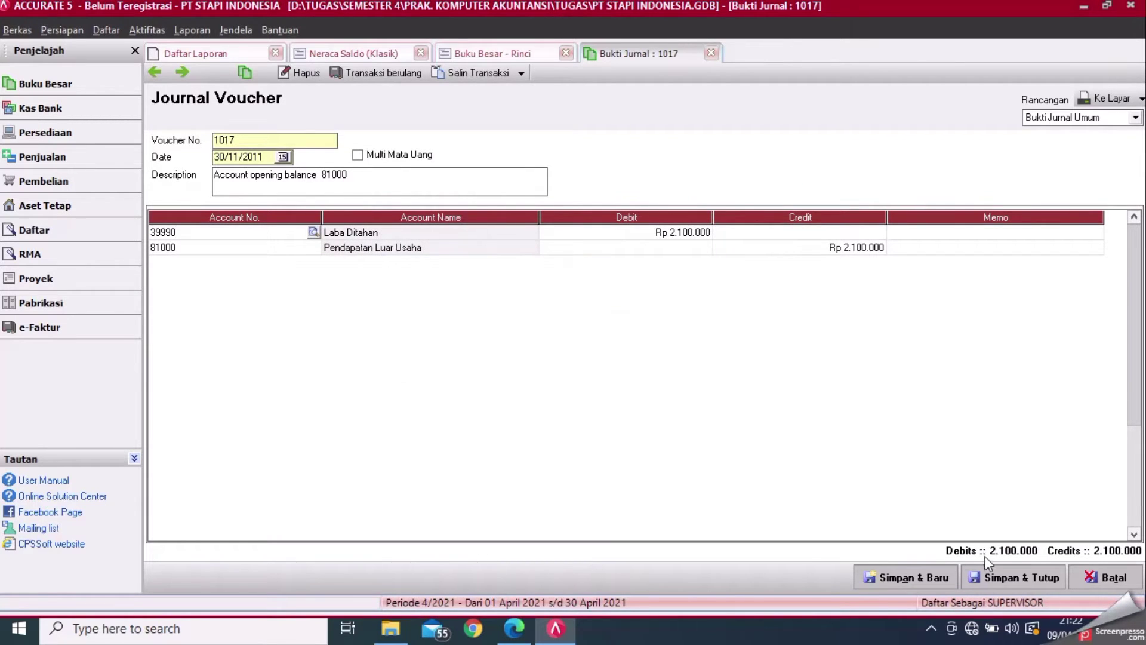
pyautogui.click(998, 577)
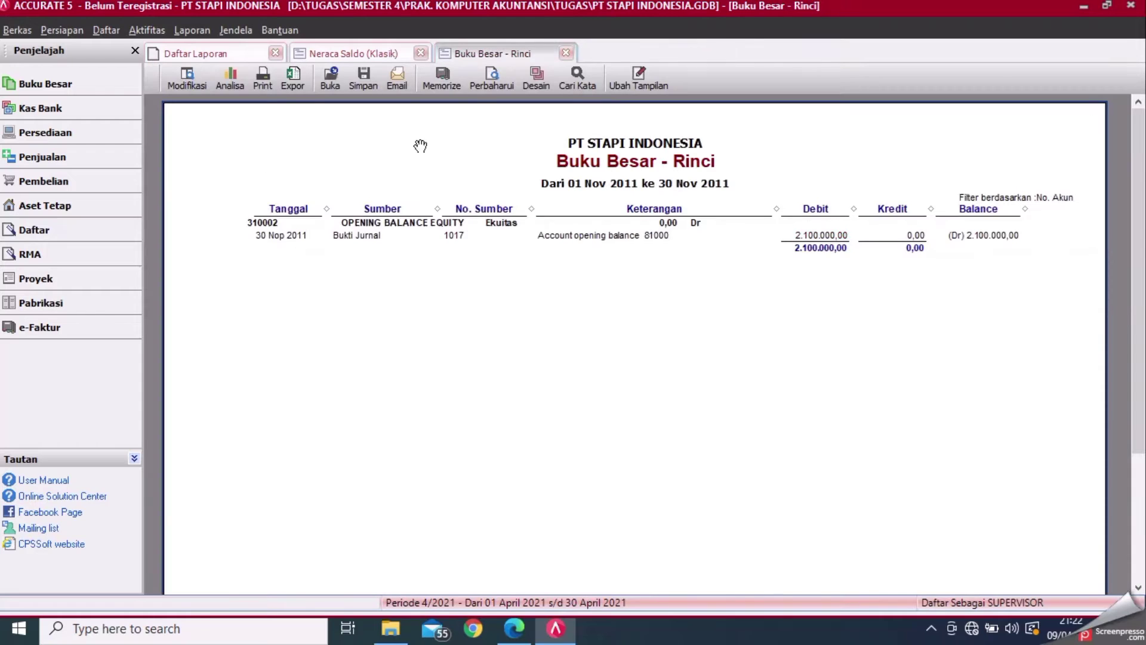
# - Refresh the ledger and trial balance so OPENING BALANCE EQUITY is 0,00 and Laba Ditahan 141.050.000,00, then close both
pyautogui.click(478, 76)
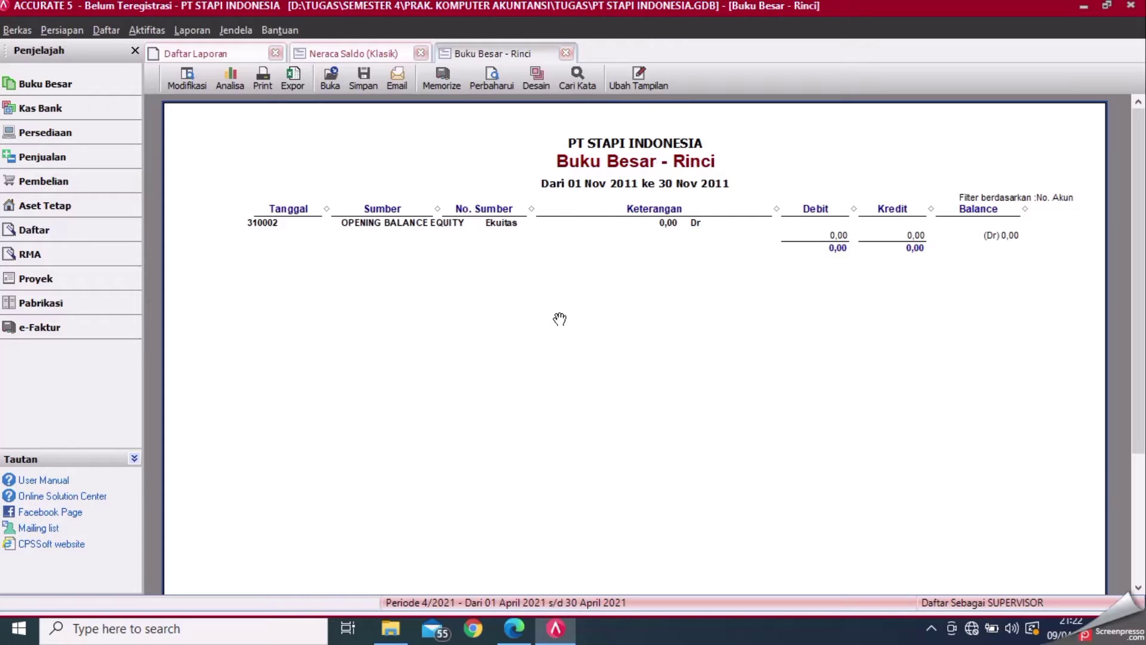
pyautogui.click(566, 53)
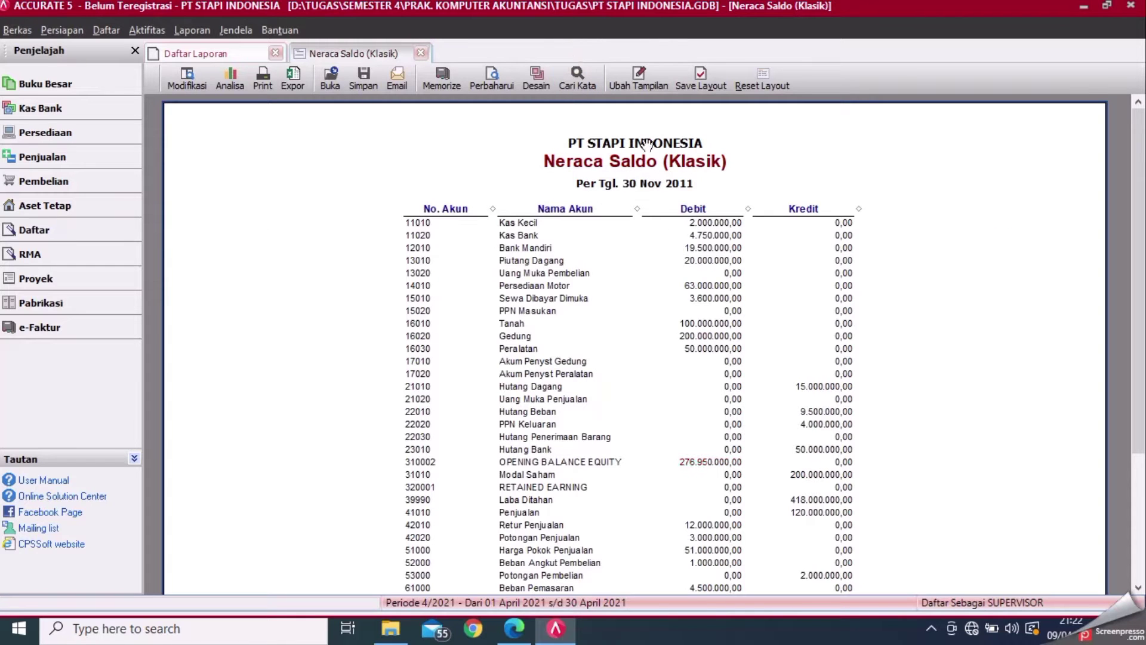
pyautogui.click(490, 73)
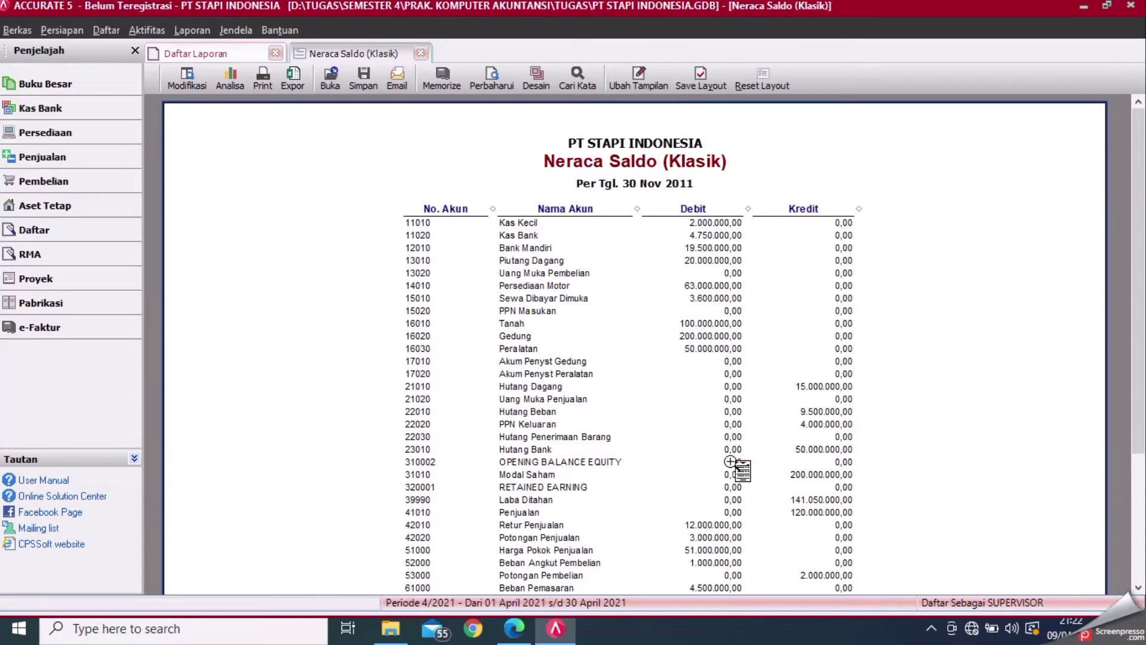
pyautogui.click(422, 53)
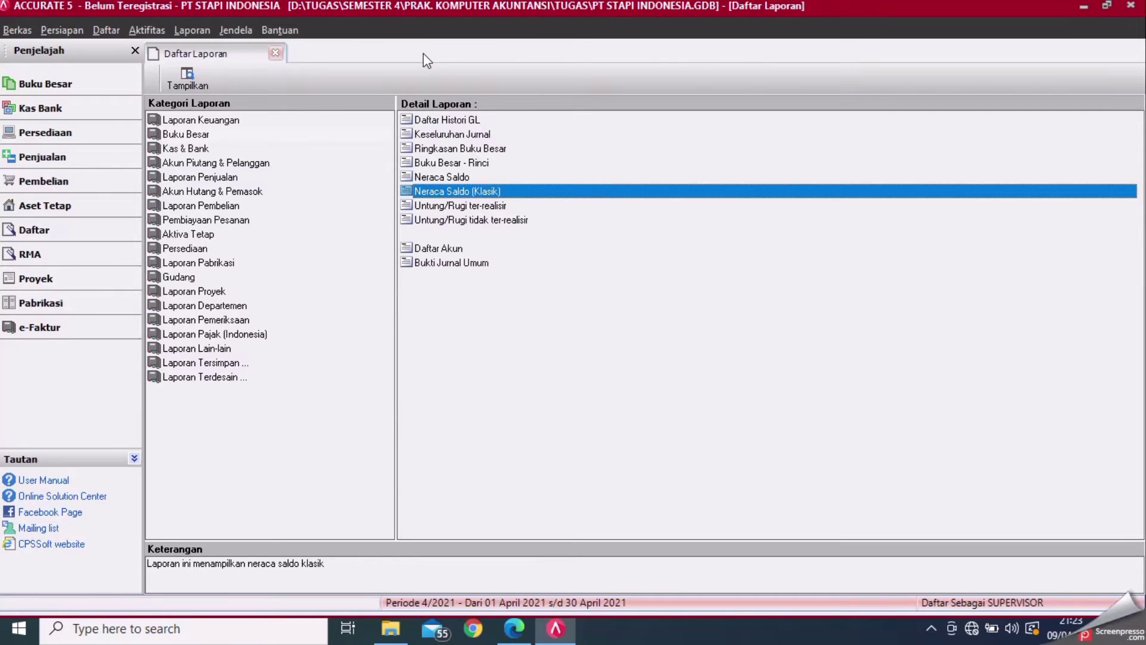
# - Close the report list and run Proses Akhir Bulan for period Nopember, year 2011
pyautogui.click(274, 54)
pyautogui.click(148, 29)
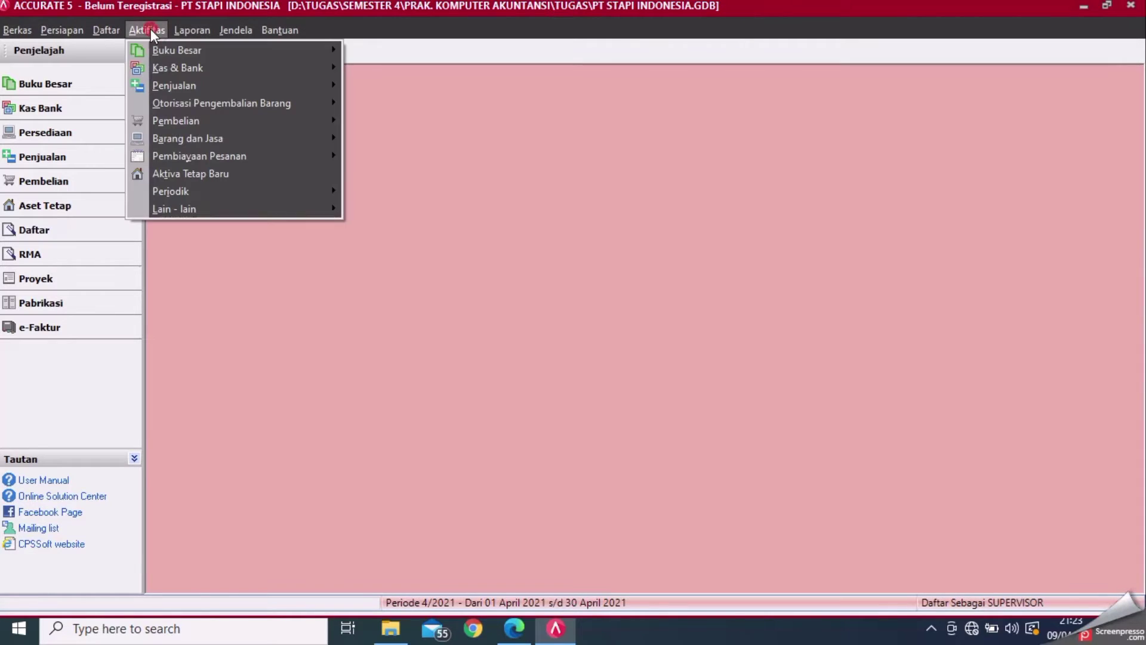
pyautogui.moveTo(214, 196)
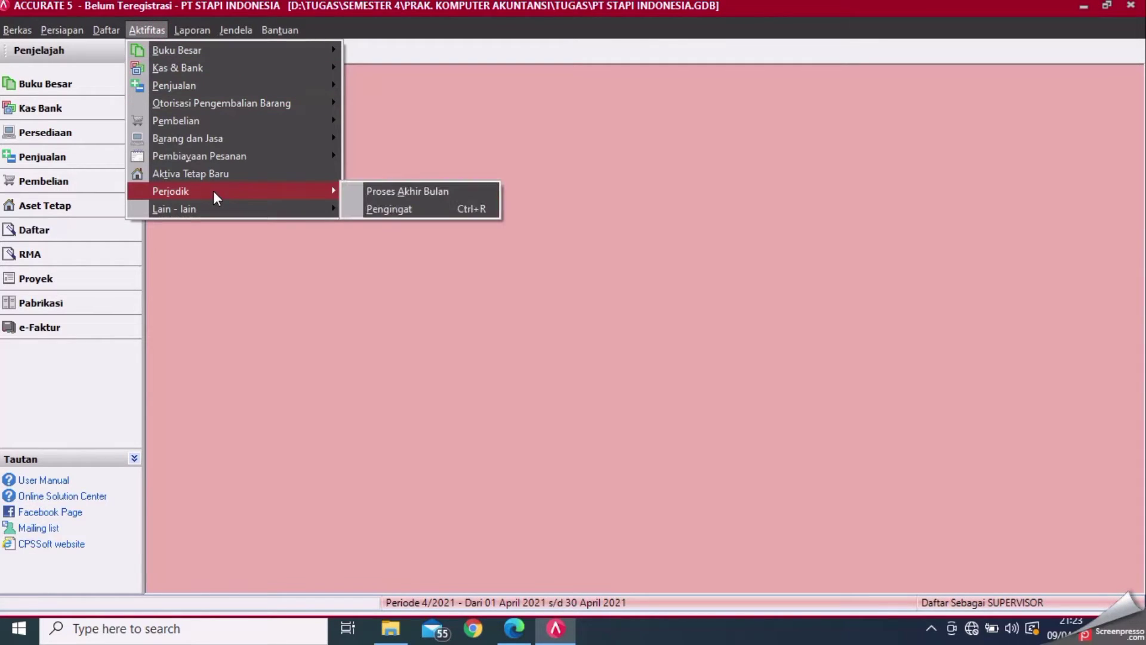
pyautogui.click(371, 190)
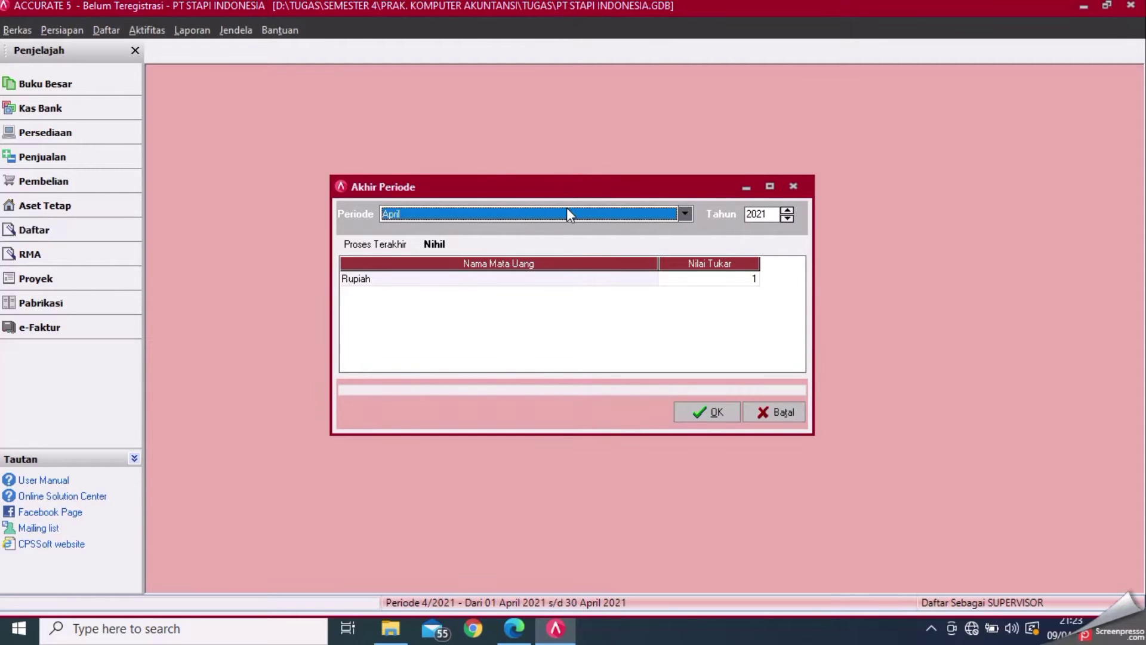
pyautogui.click(687, 213)
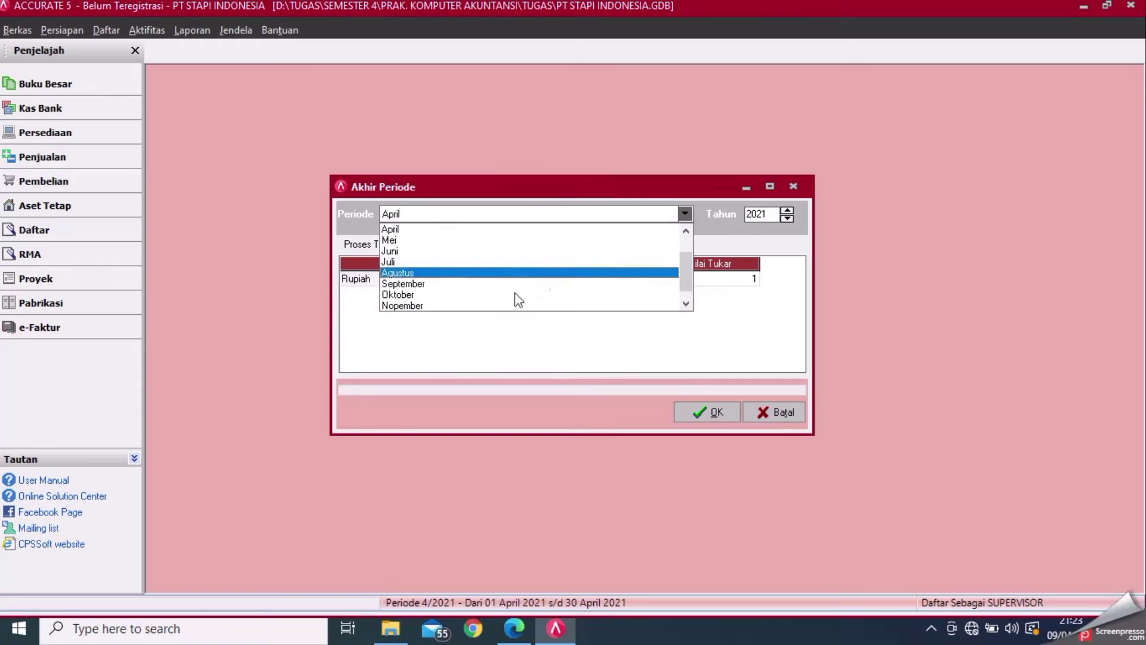
pyautogui.click(480, 308)
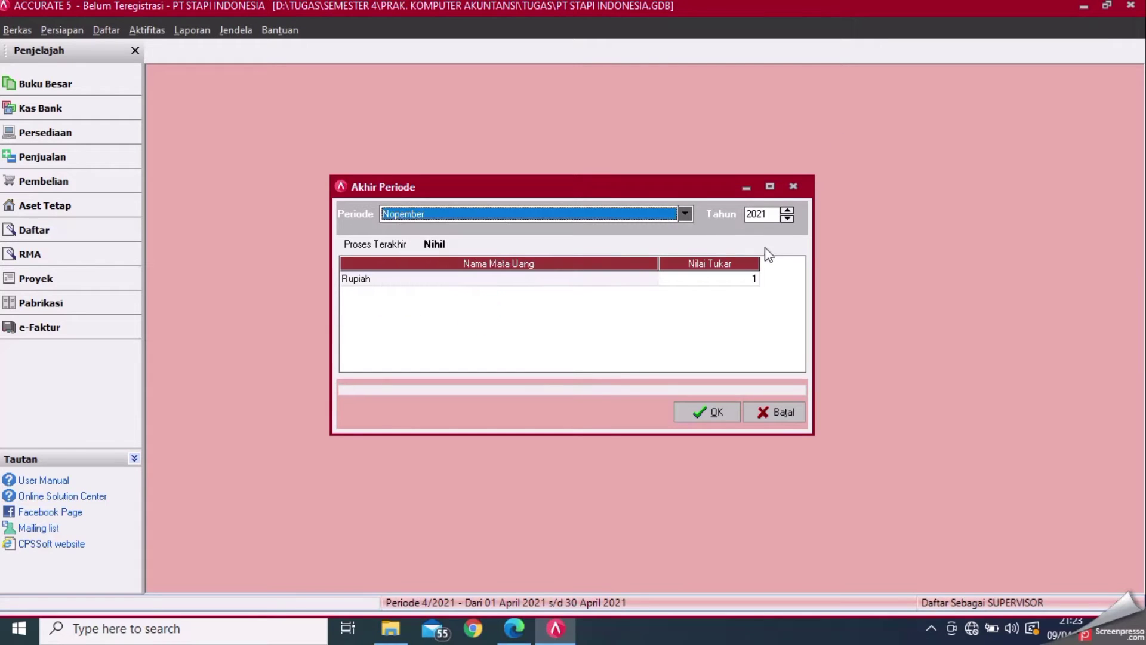
pyautogui.click(770, 216)
pyautogui.write('20')
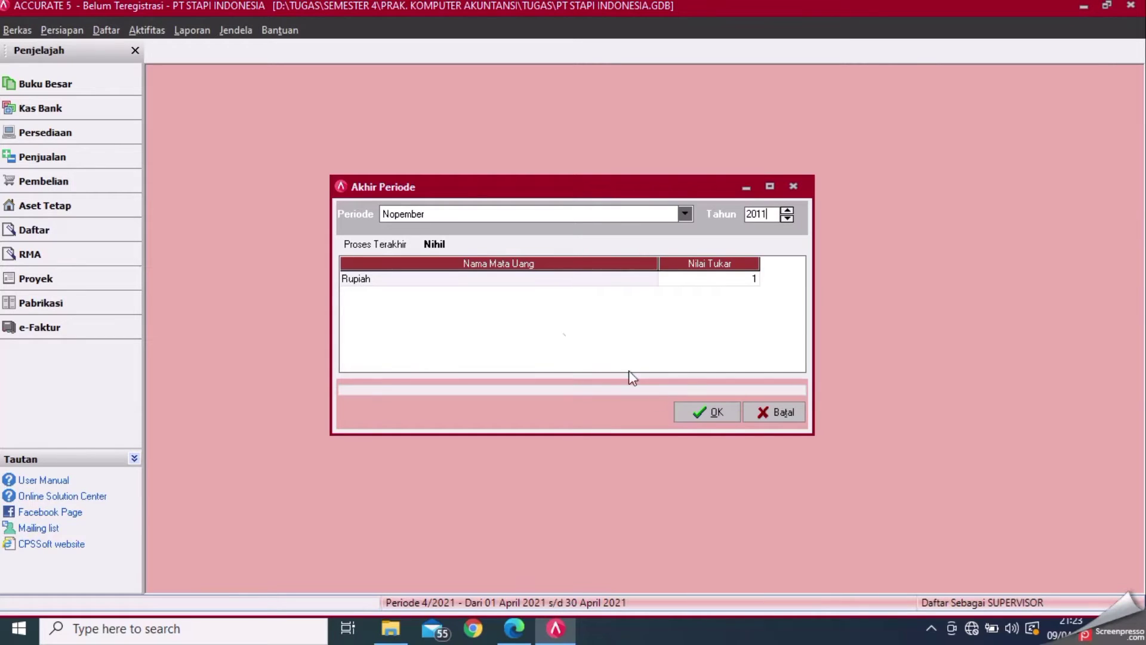
pyautogui.click(690, 410)
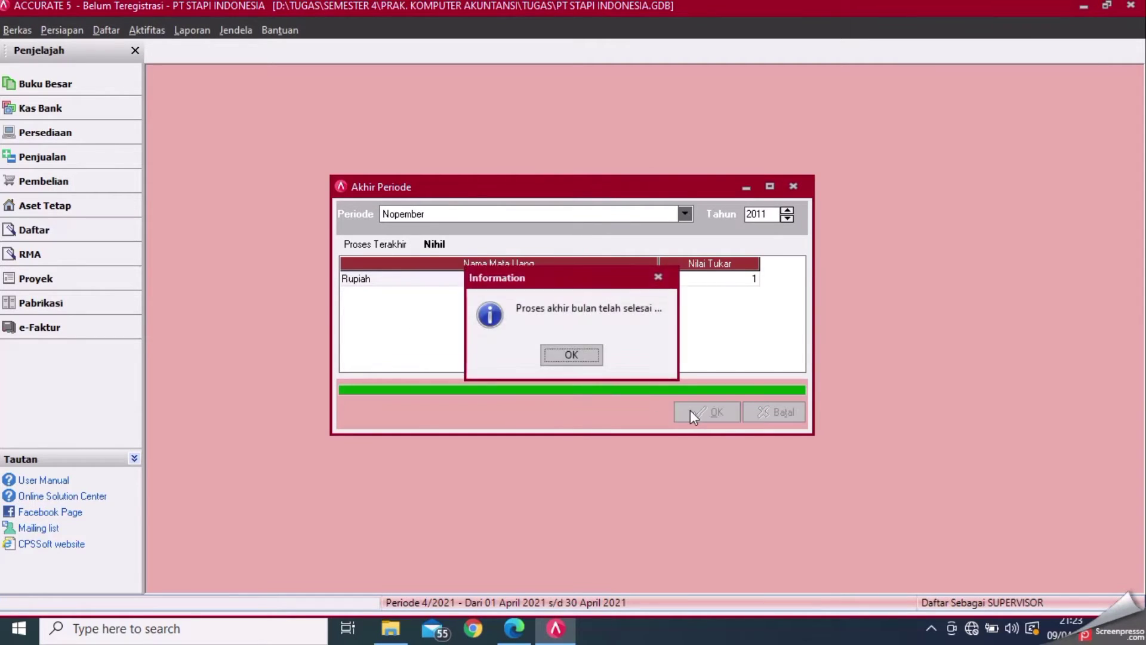
pyautogui.click(557, 356)
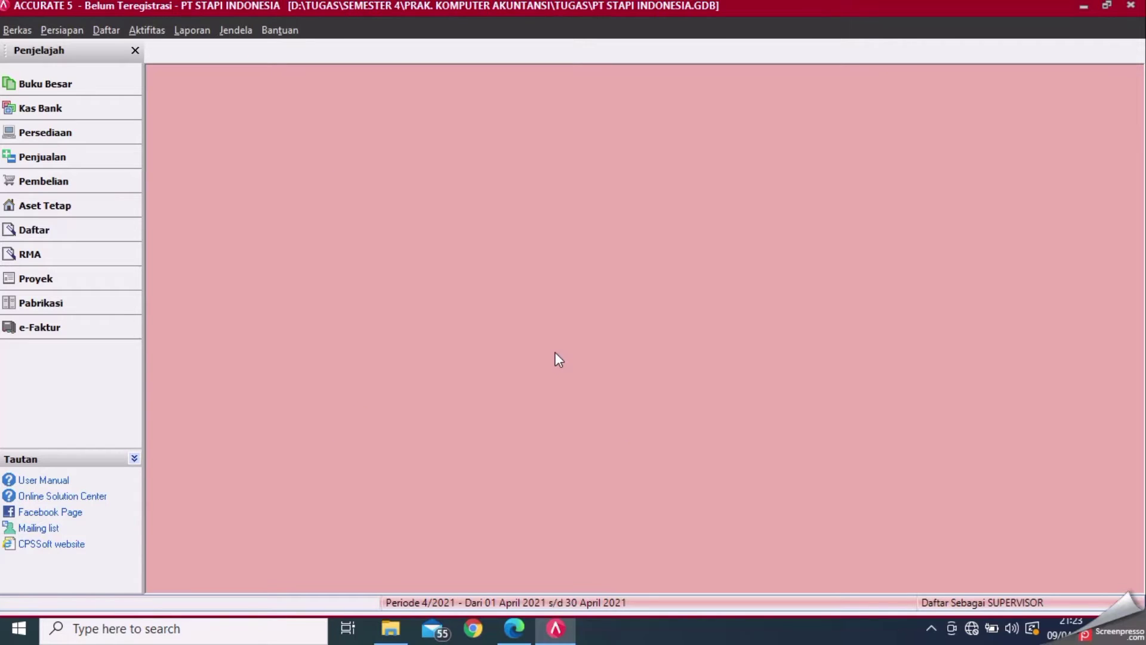
pyautogui.click(190, 29)
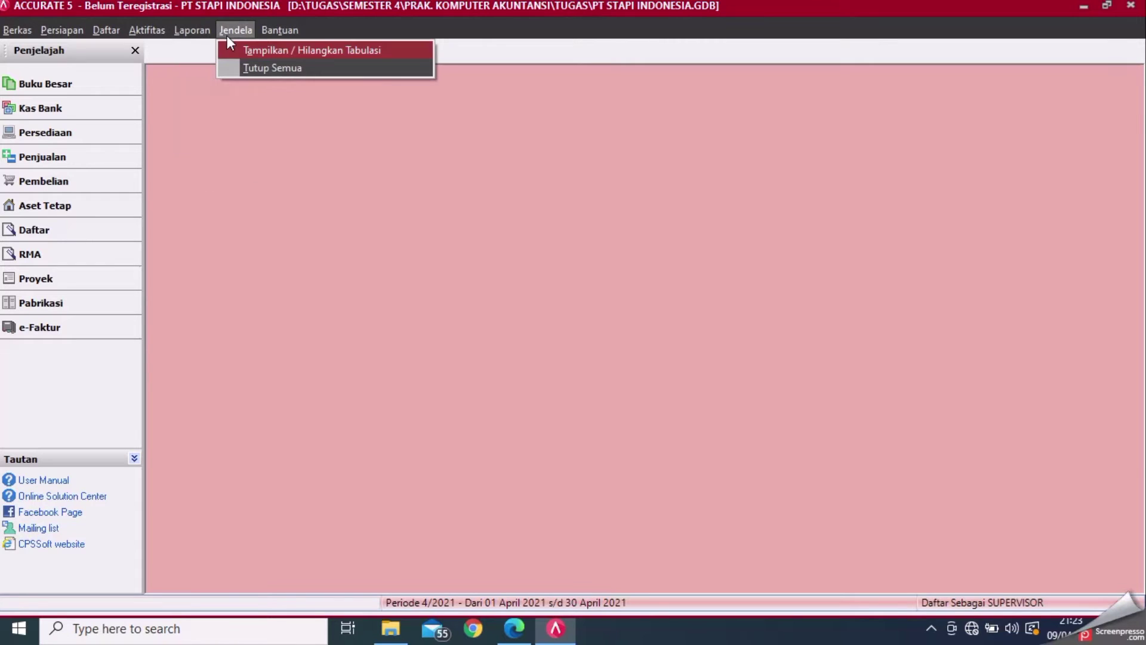
pyautogui.click(201, 31)
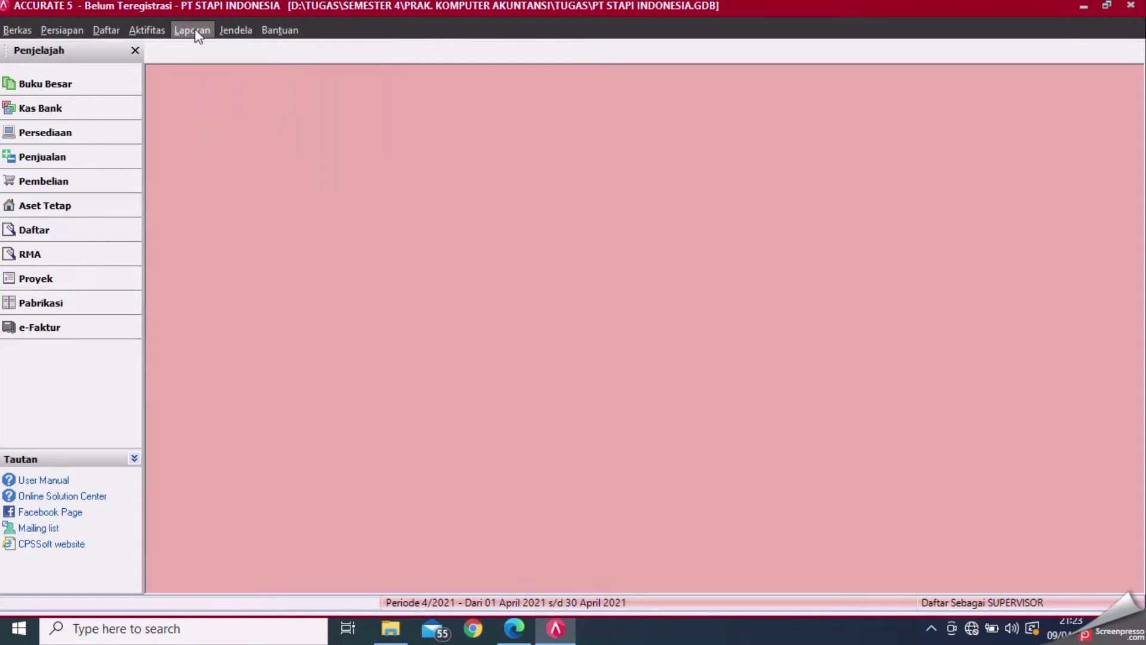
pyautogui.click(197, 31)
pyautogui.click(212, 51)
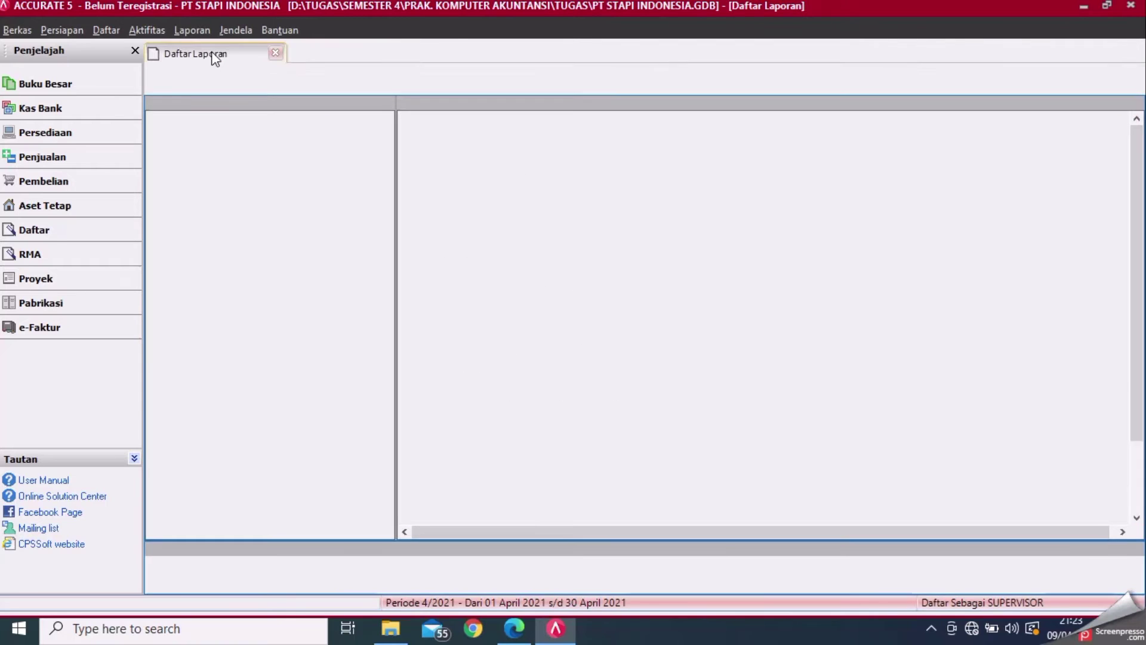
pyautogui.click(192, 134)
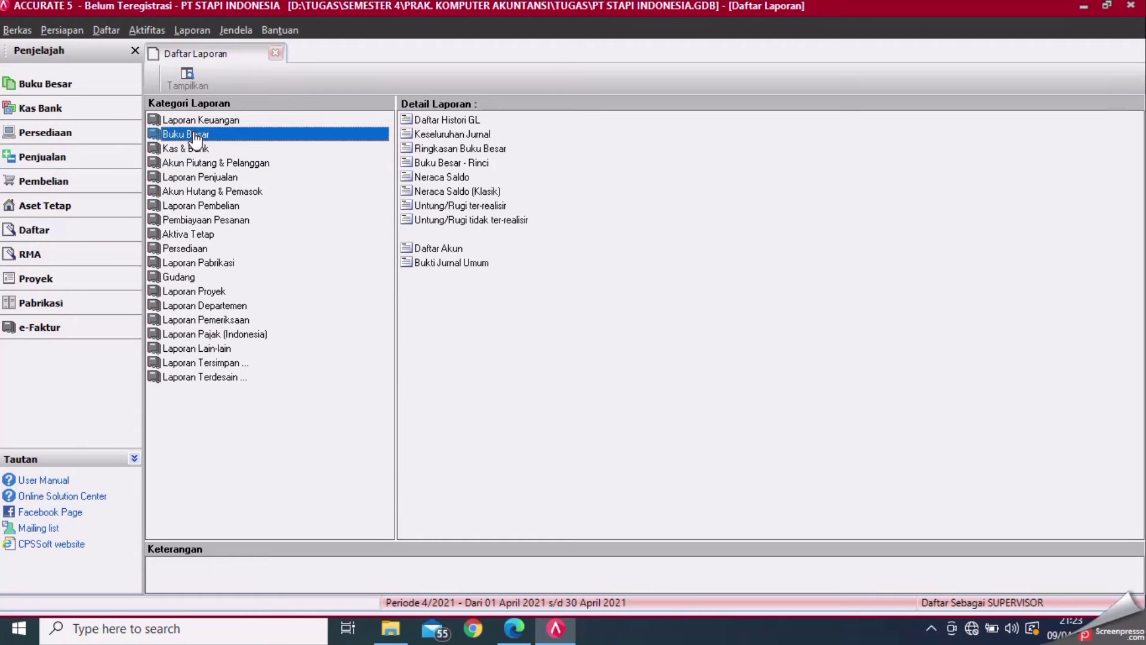
pyautogui.click(459, 191)
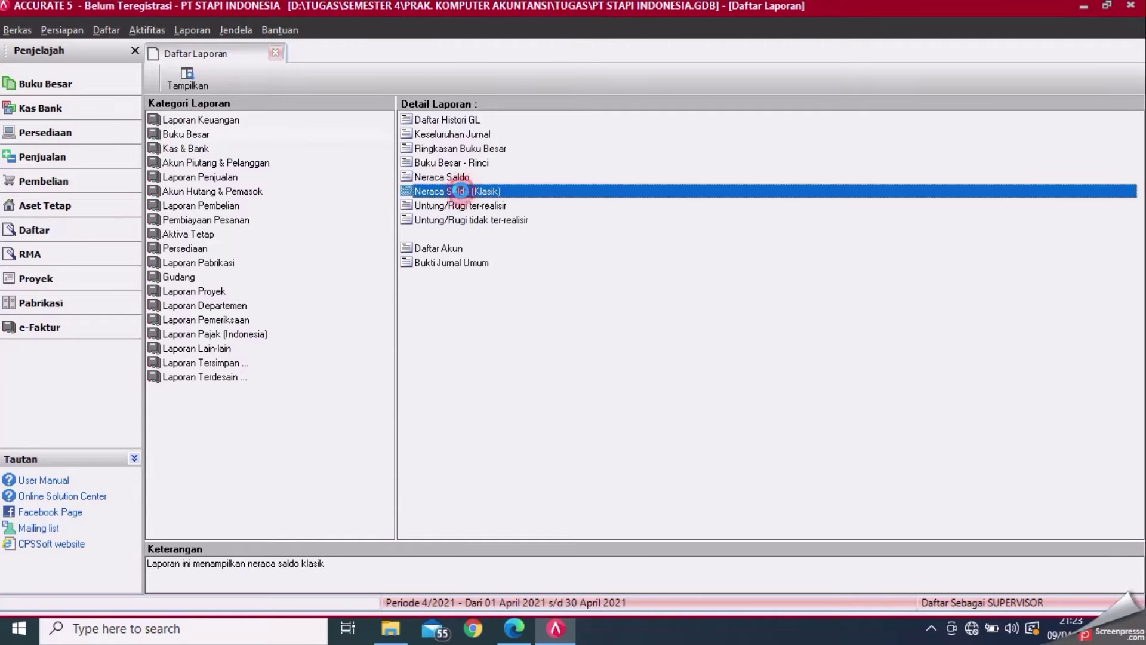
pyautogui.doubleClick(461, 191)
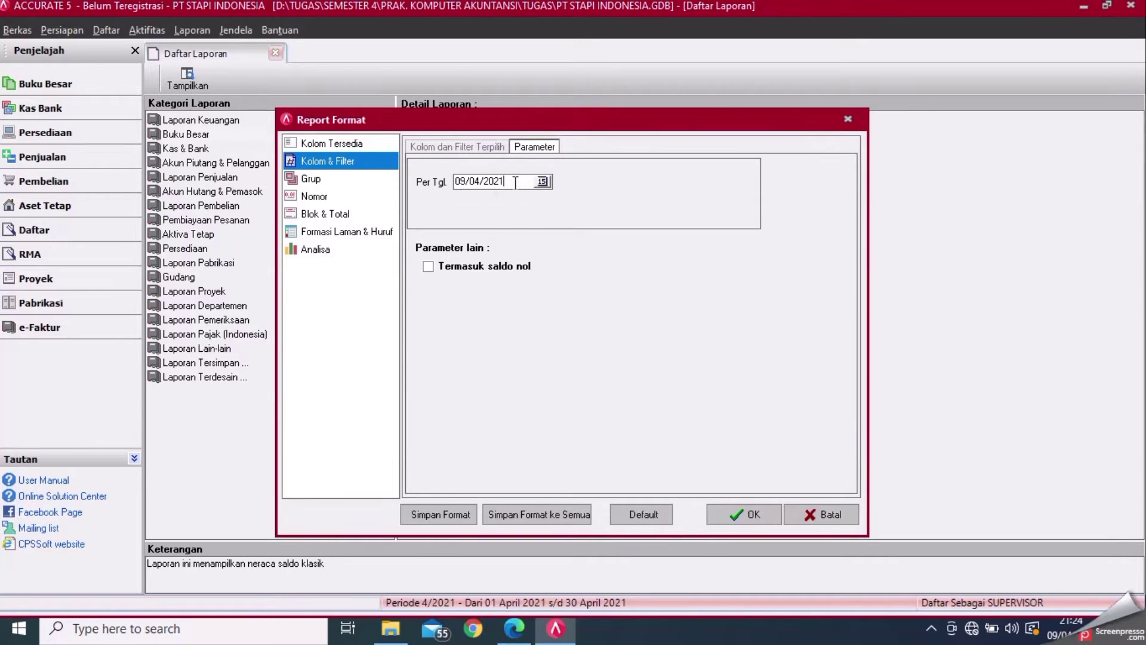
pyautogui.press('BackSpace')
pyautogui.press('BackSpace')
pyautogui.press('BackSpace')
pyautogui.press('BackSpace')
pyautogui.press('BackSpace')
pyautogui.press('BackSpace')
pyautogui.press('BackSpace')
pyautogui.press('BackSpace')
pyautogui.press('BackSpace')
pyautogui.write('301')
pyautogui.click(428, 266)
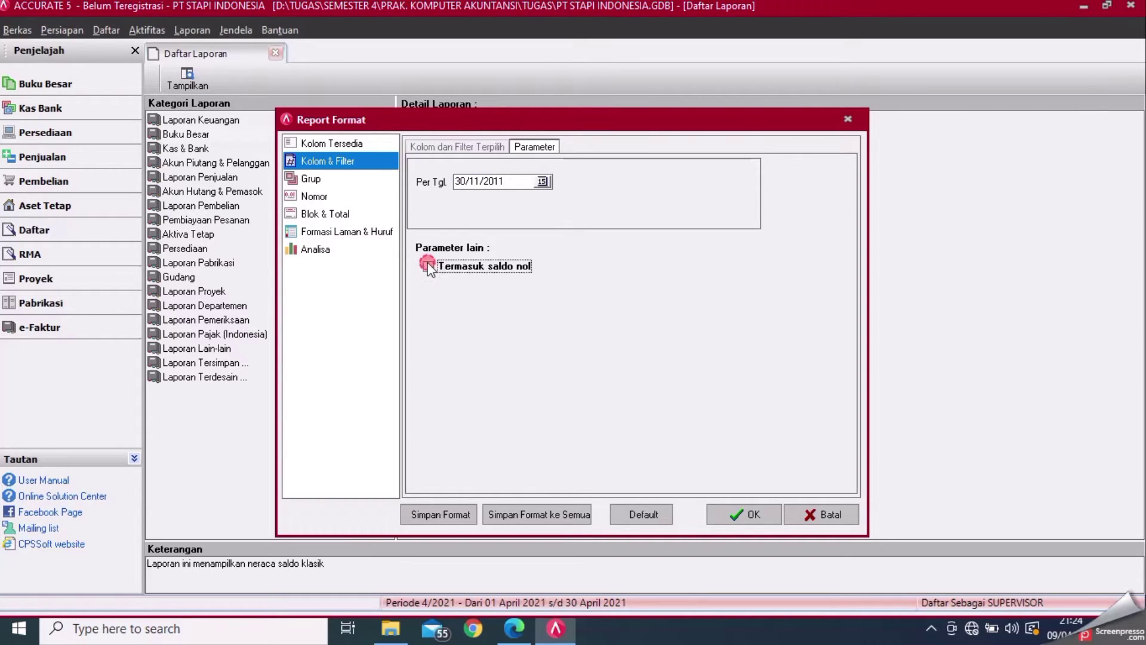
pyautogui.click(736, 517)
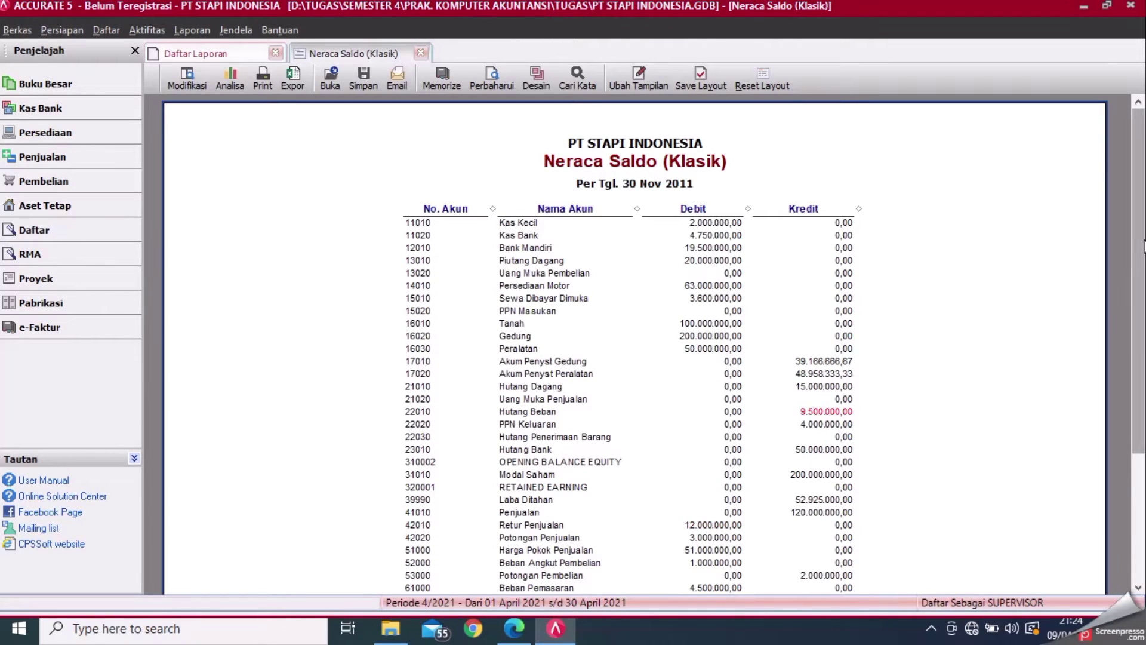
pyautogui.moveTo(1144, 246); pyautogui.dragTo(1144, 261)
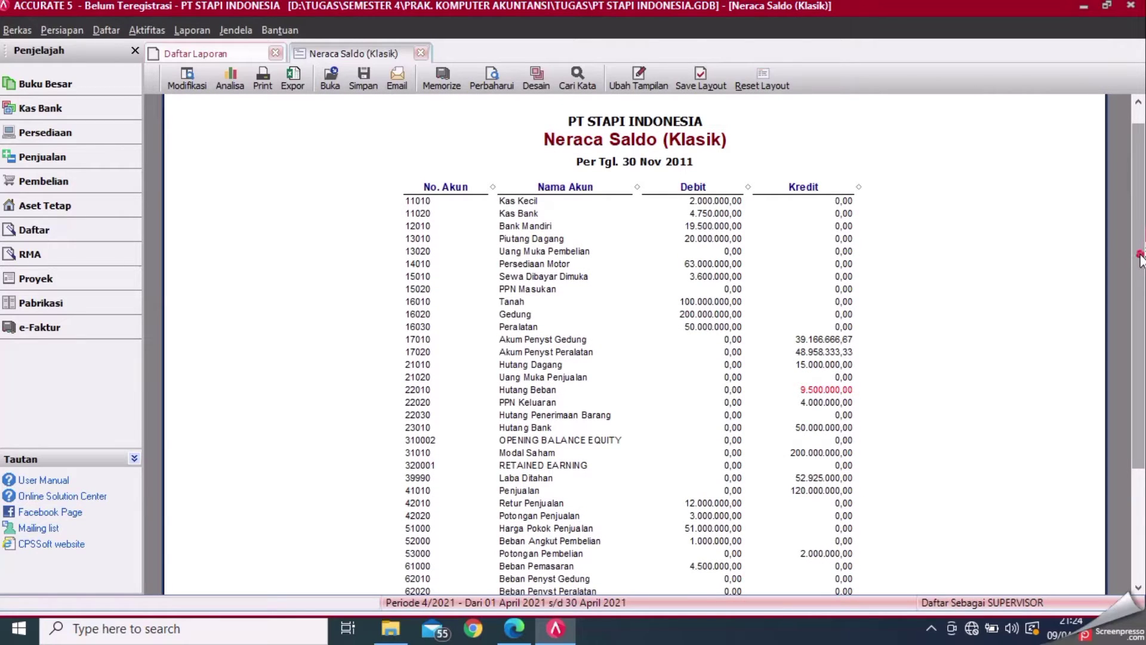
pyautogui.moveTo(1141, 257); pyautogui.dragTo(1144, 113)
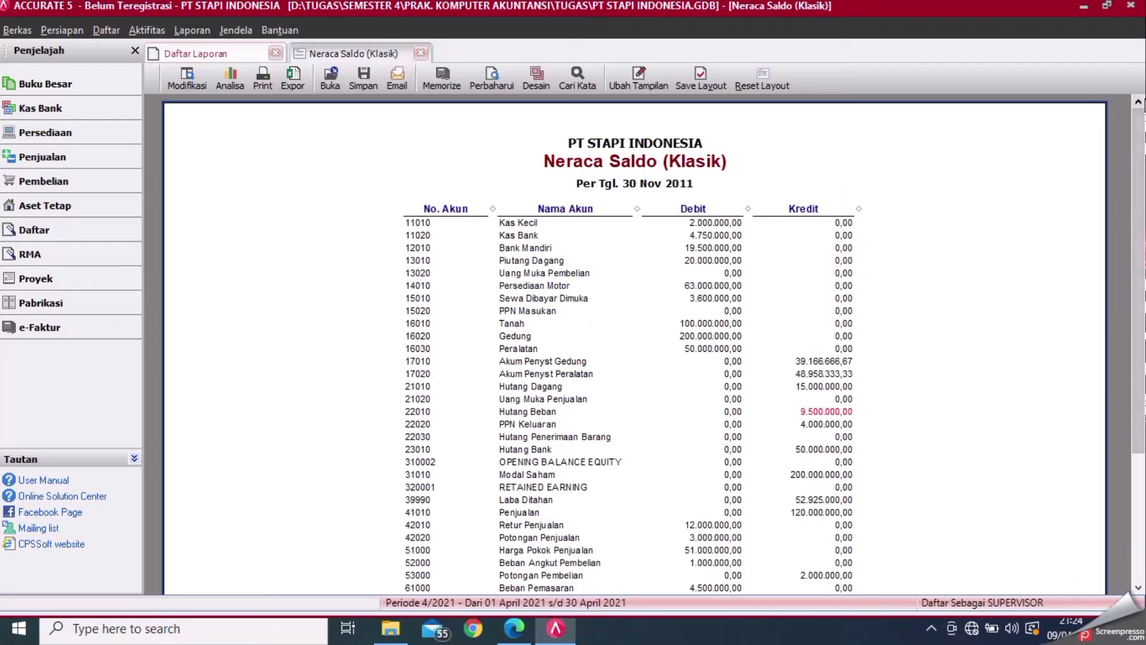
pyautogui.click(422, 53)
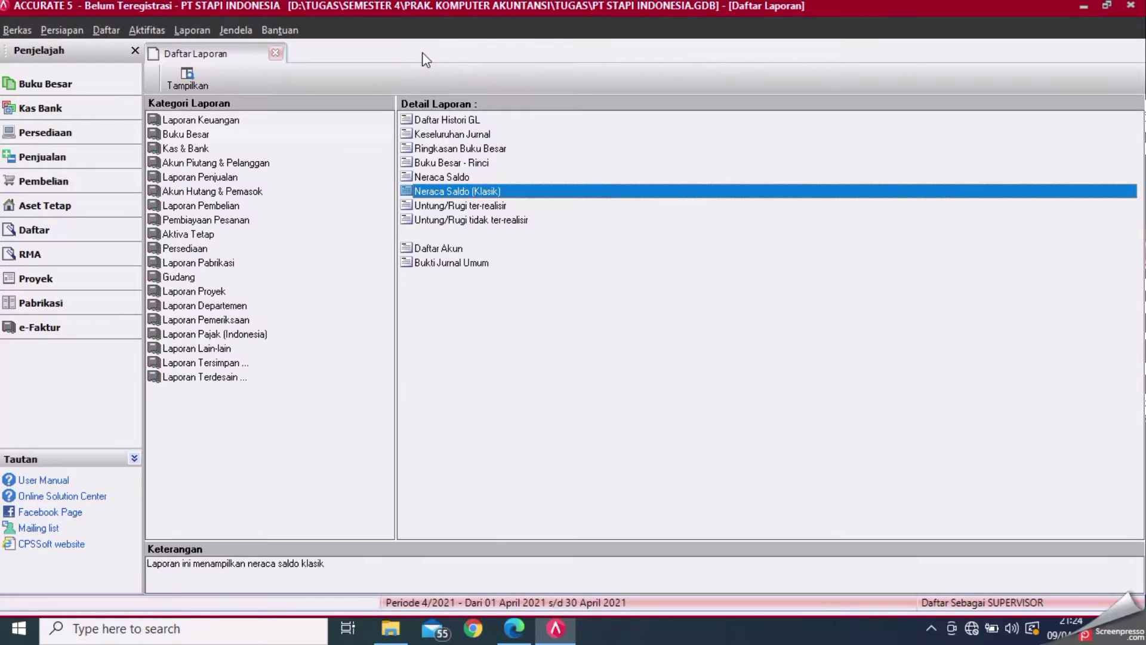
pyautogui.click(277, 54)
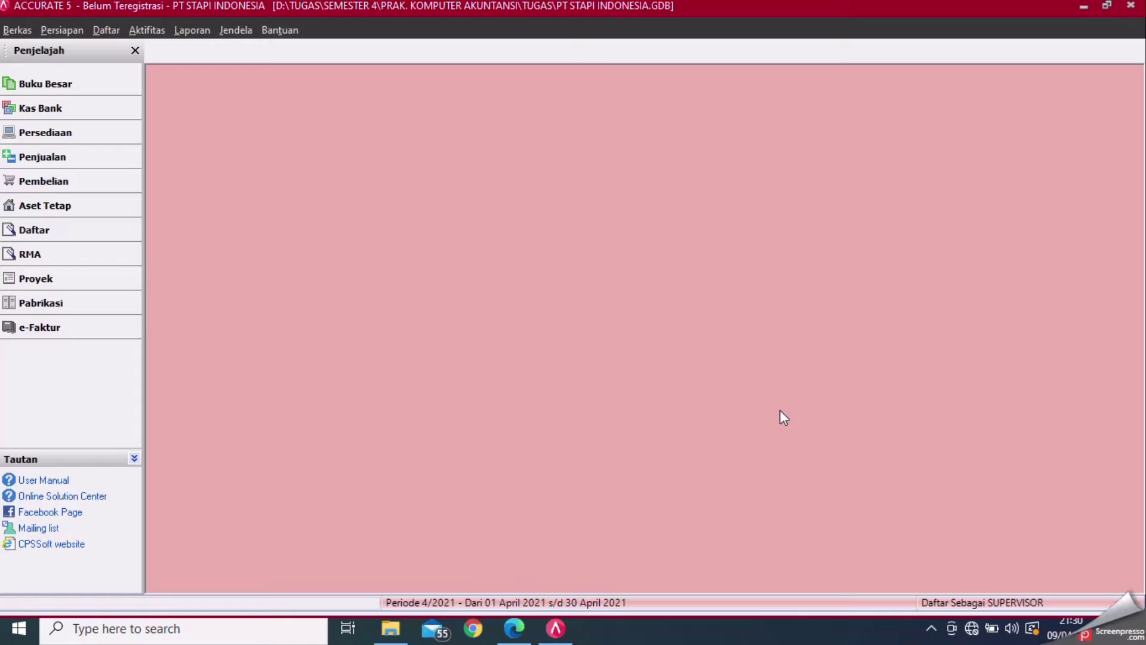
pyautogui.click(513, 628)
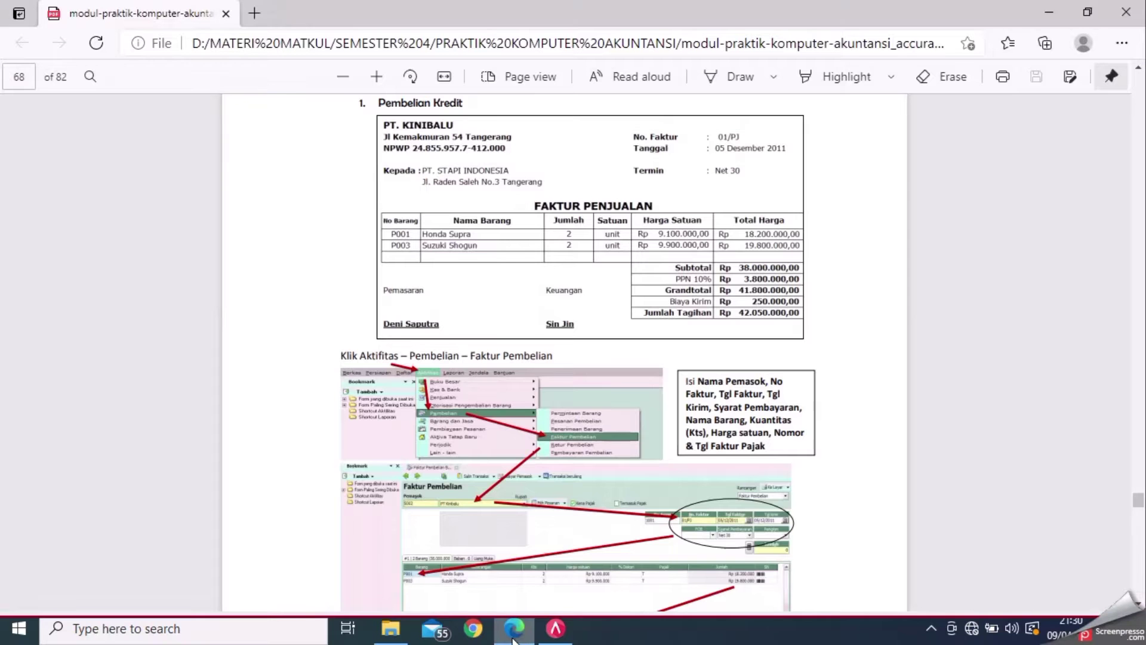
pyautogui.click(1139, 67)
pyautogui.click(1139, 68)
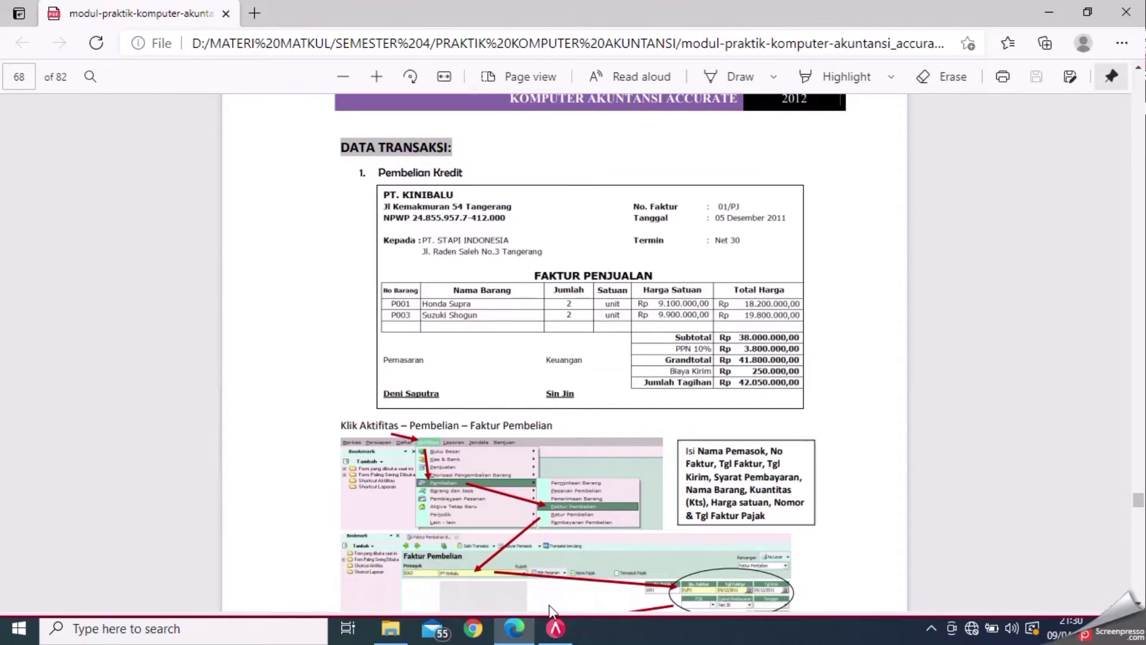
pyautogui.click(556, 630)
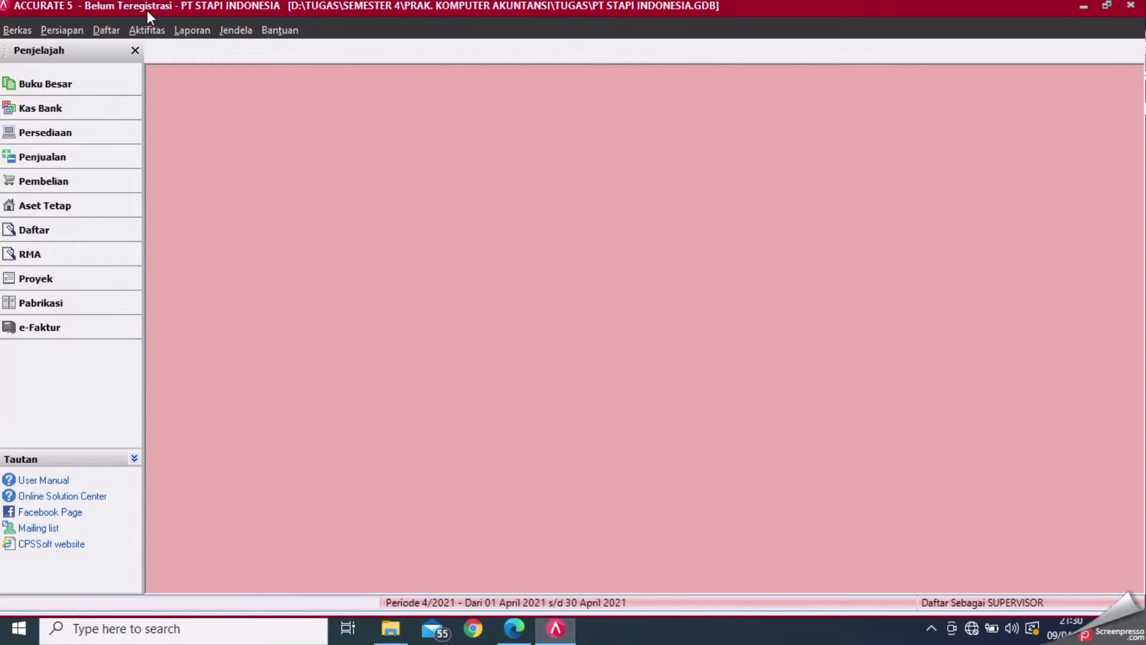
# - Start a new purchase invoice with PT Kinibalu as the vendor
pyautogui.click(145, 28)
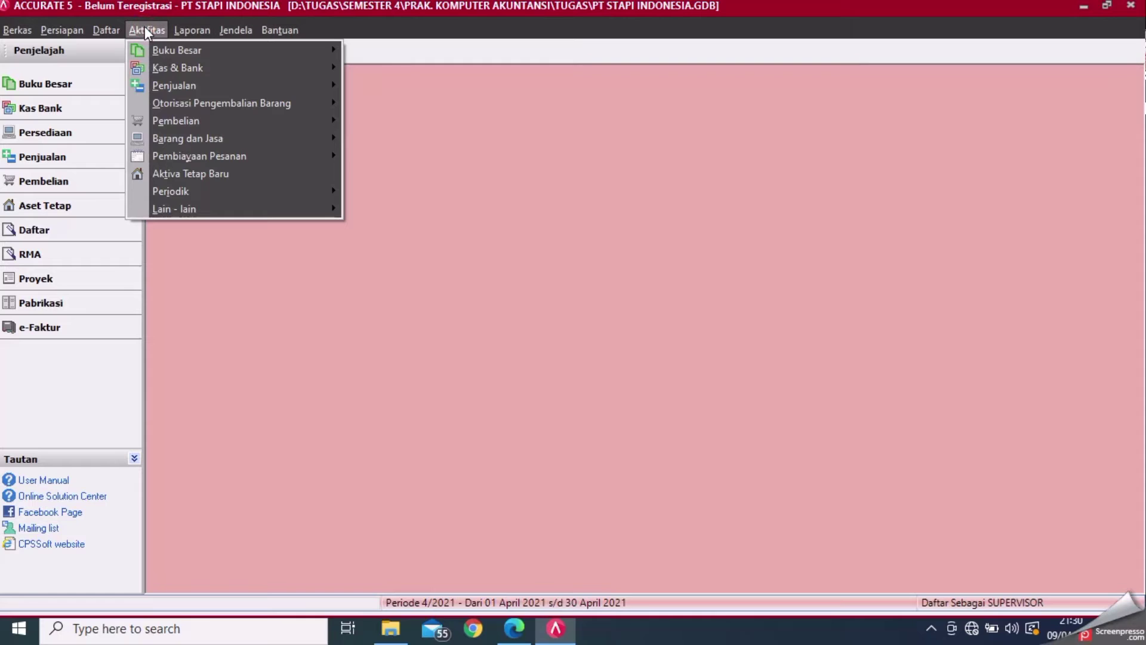
pyautogui.moveTo(220, 119)
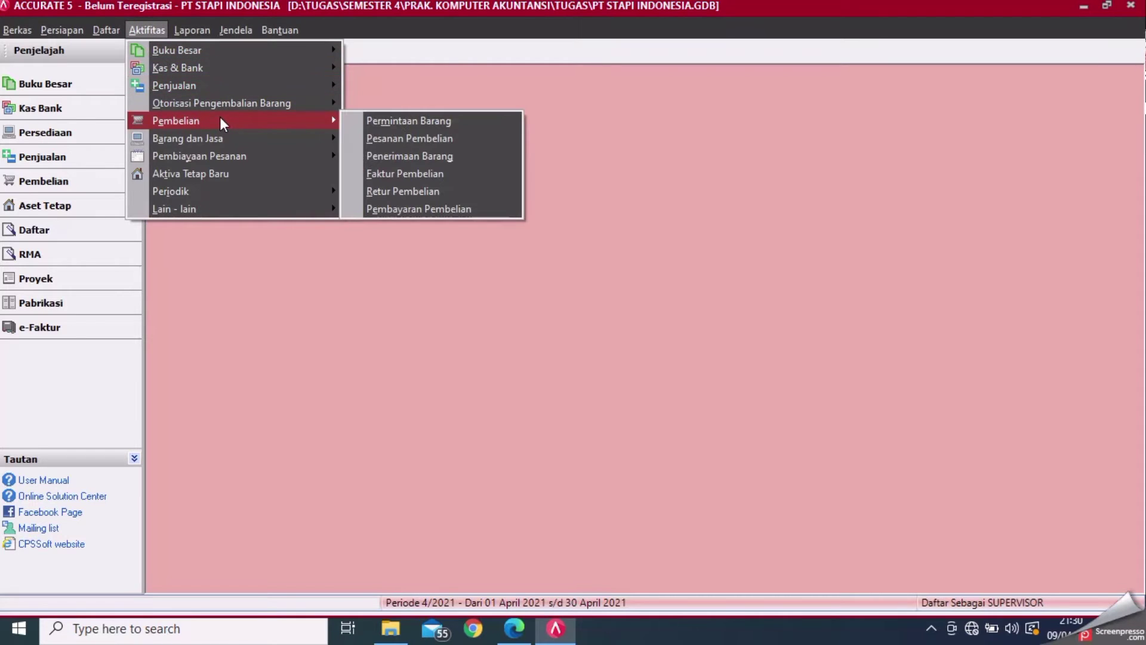
pyautogui.click(384, 173)
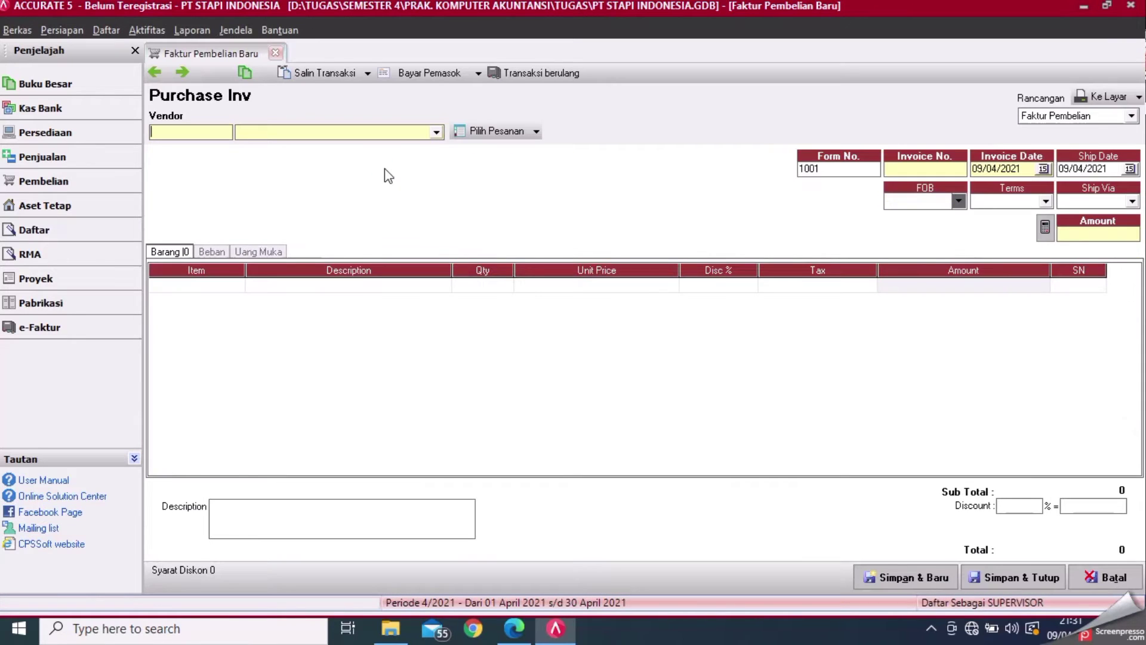
pyautogui.click(439, 131)
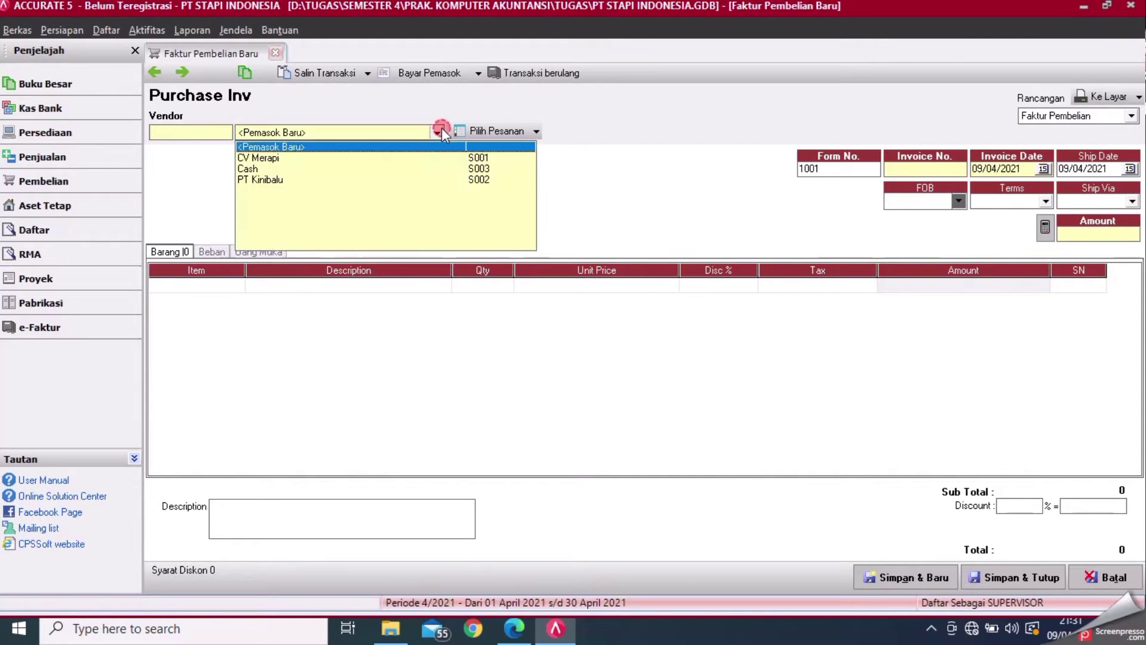
pyautogui.click(308, 180)
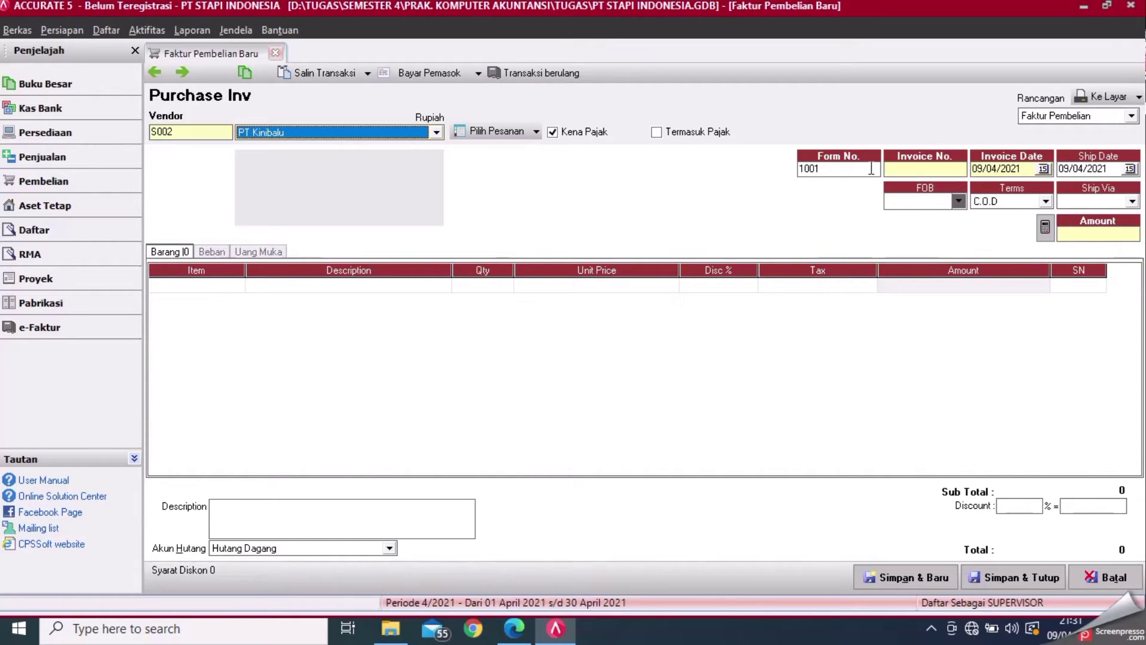
# - Enter 01/PJ as the purchase invoice number
pyautogui.click(913, 169)
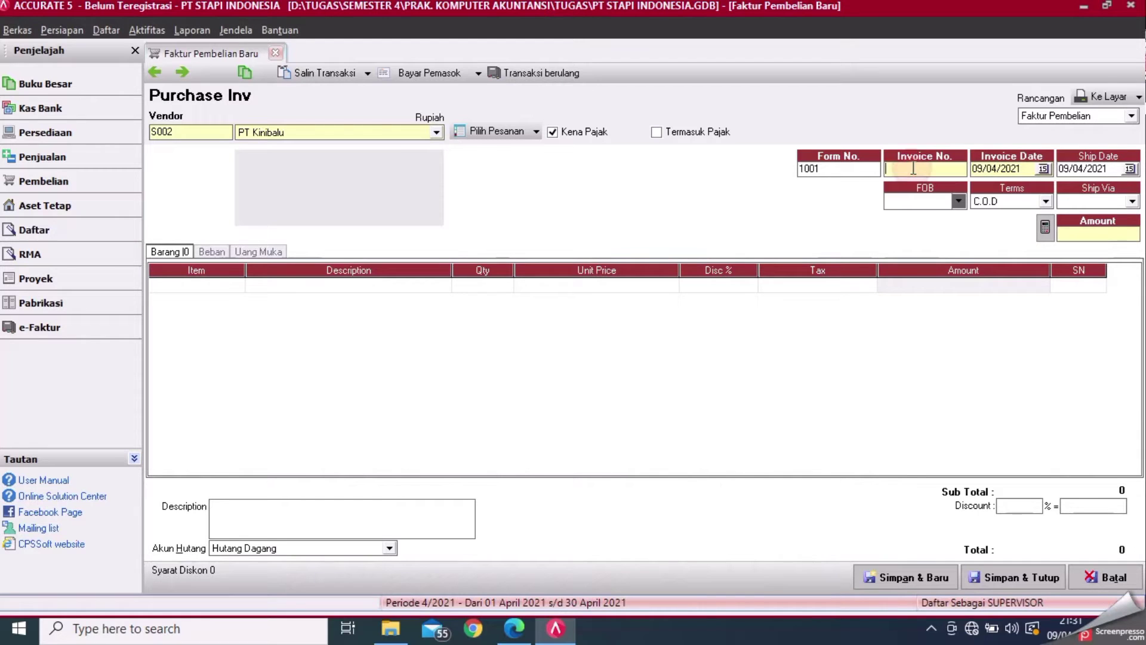
pyautogui.click(519, 633)
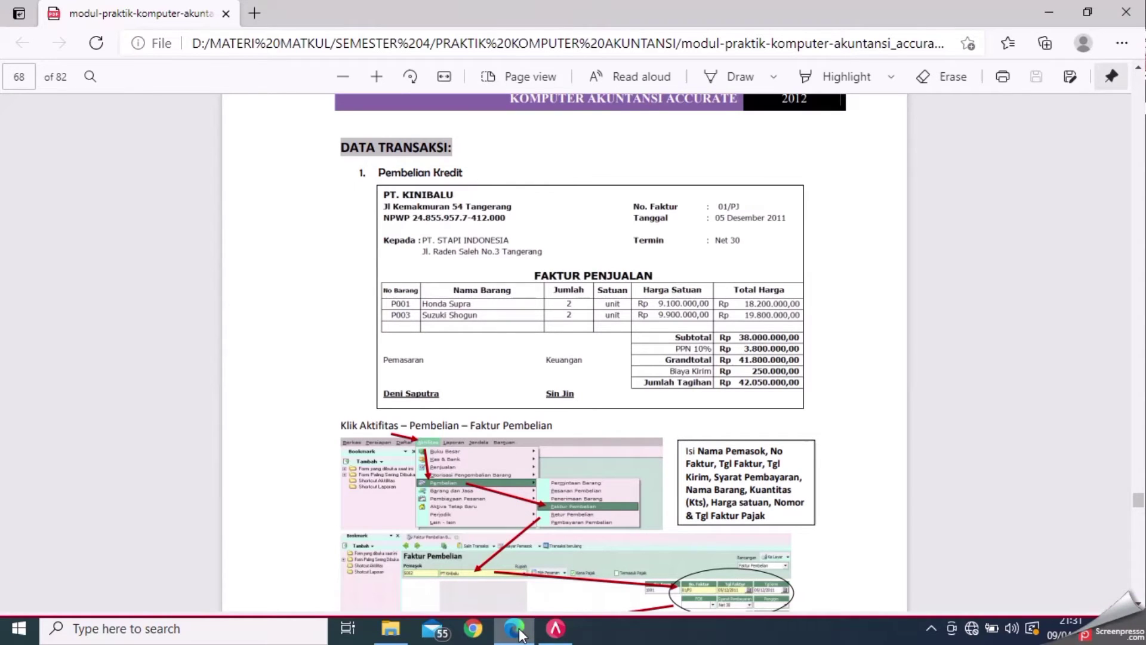
pyautogui.click(555, 628)
pyautogui.write('01')
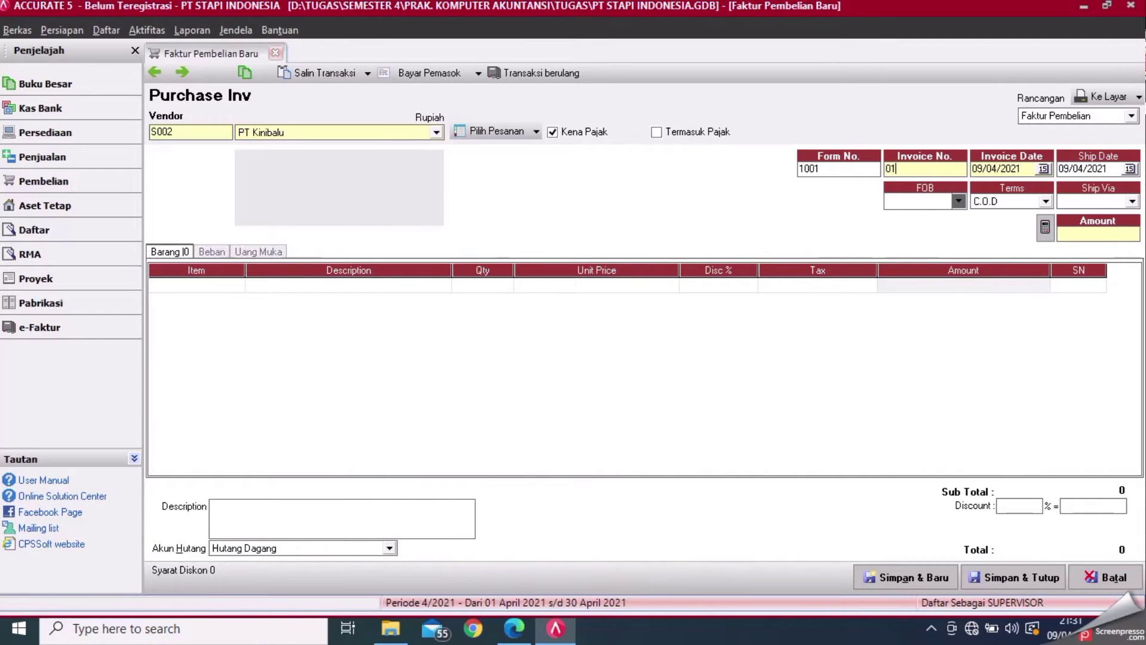
pyautogui.write('/PJ')
# - Set both the invoice date and ship date to 05/12/2011
pyautogui.click(1030, 169)
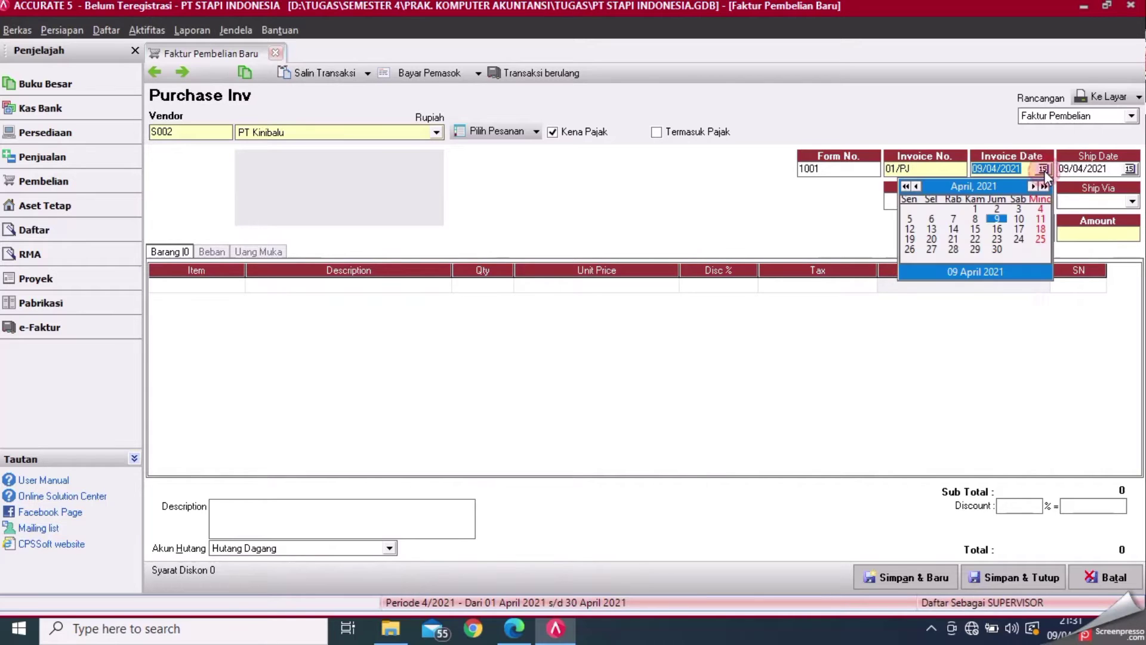
pyautogui.click(1026, 170)
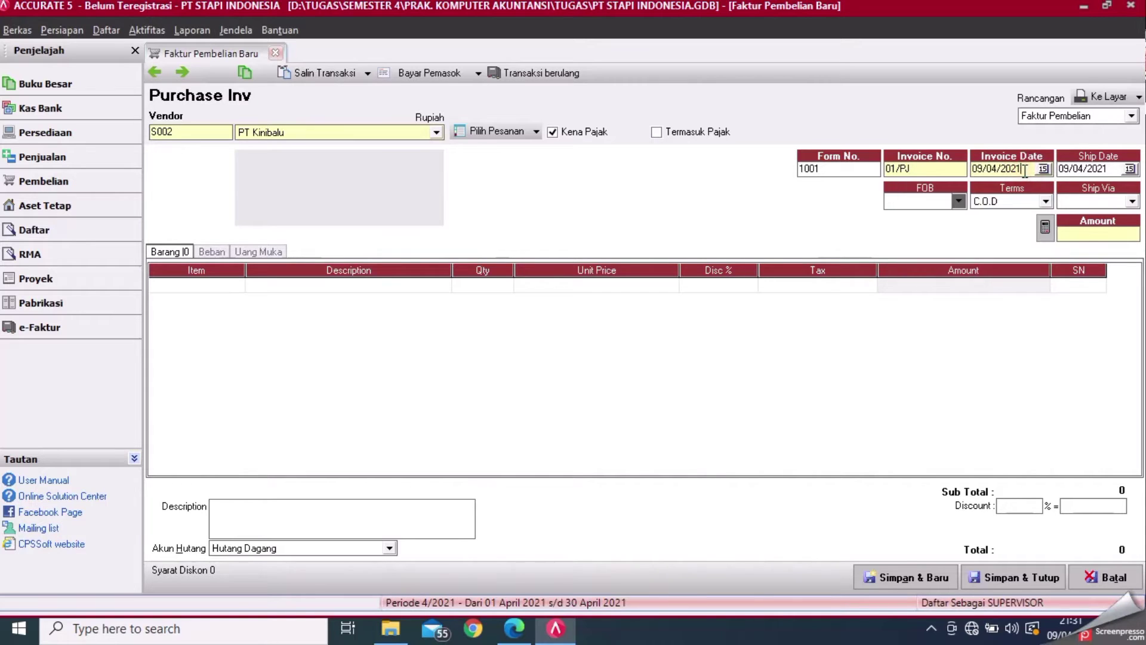
pyautogui.hotkey('ctrl', 'a')
pyautogui.press('Delete')
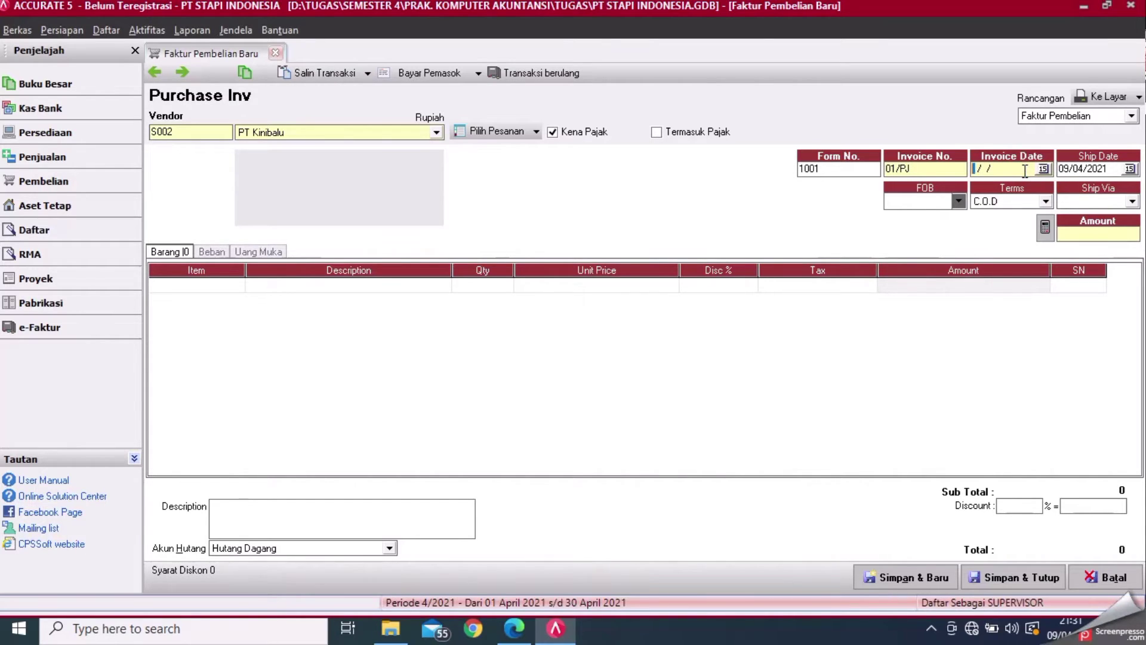
pyautogui.click(512, 634)
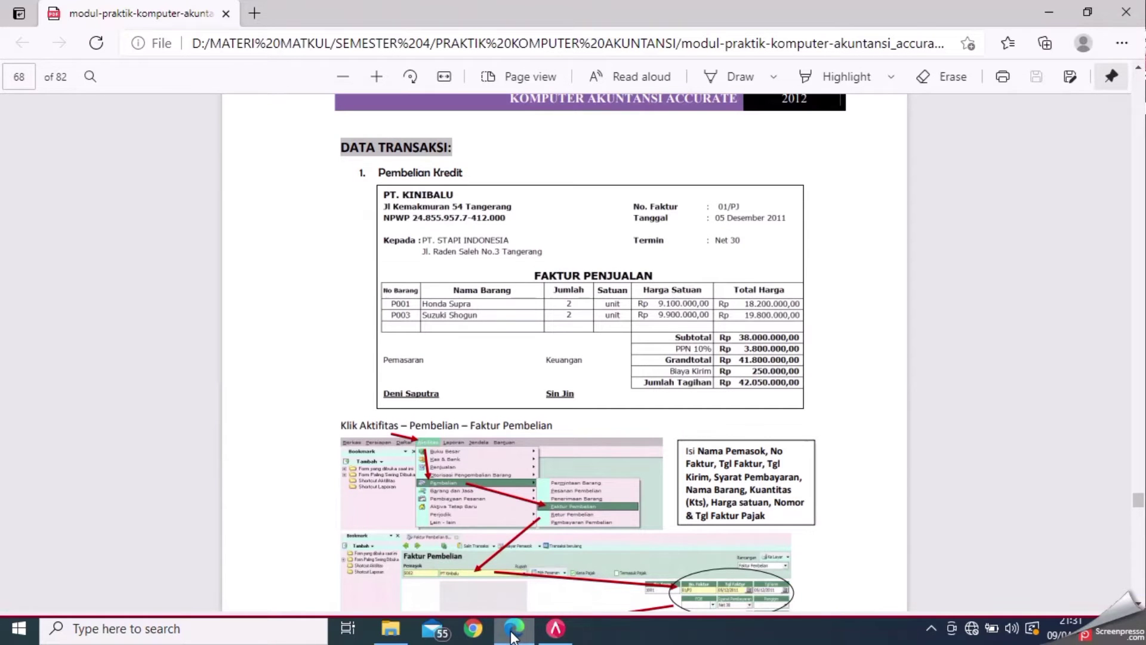
pyautogui.click(556, 628)
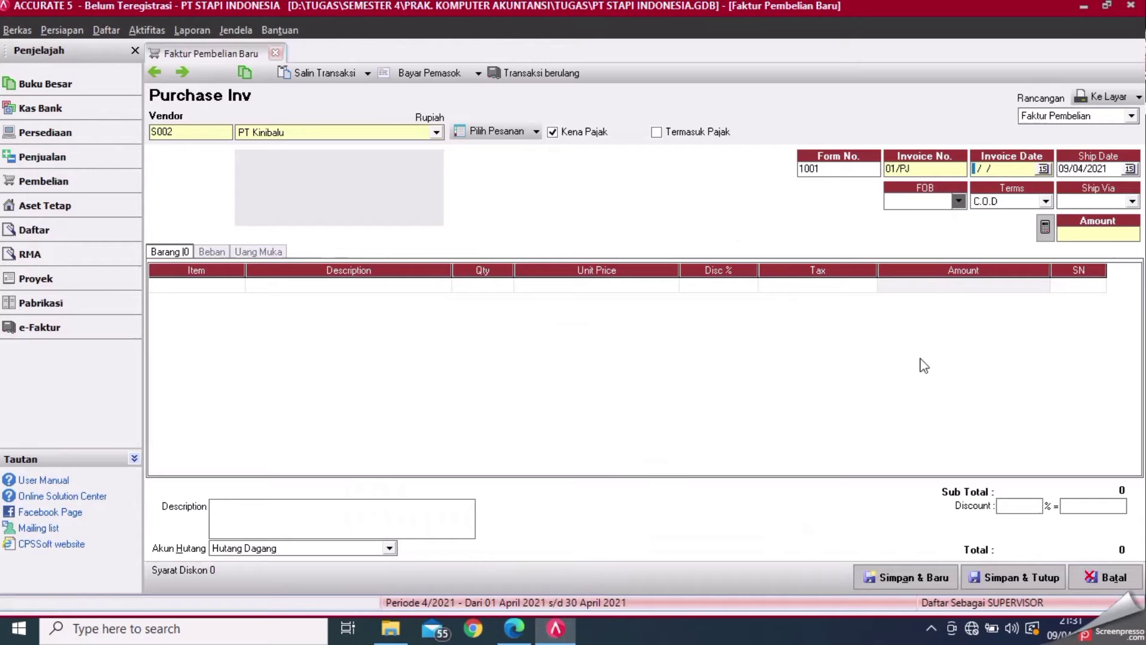
pyautogui.write('05/12/2011')
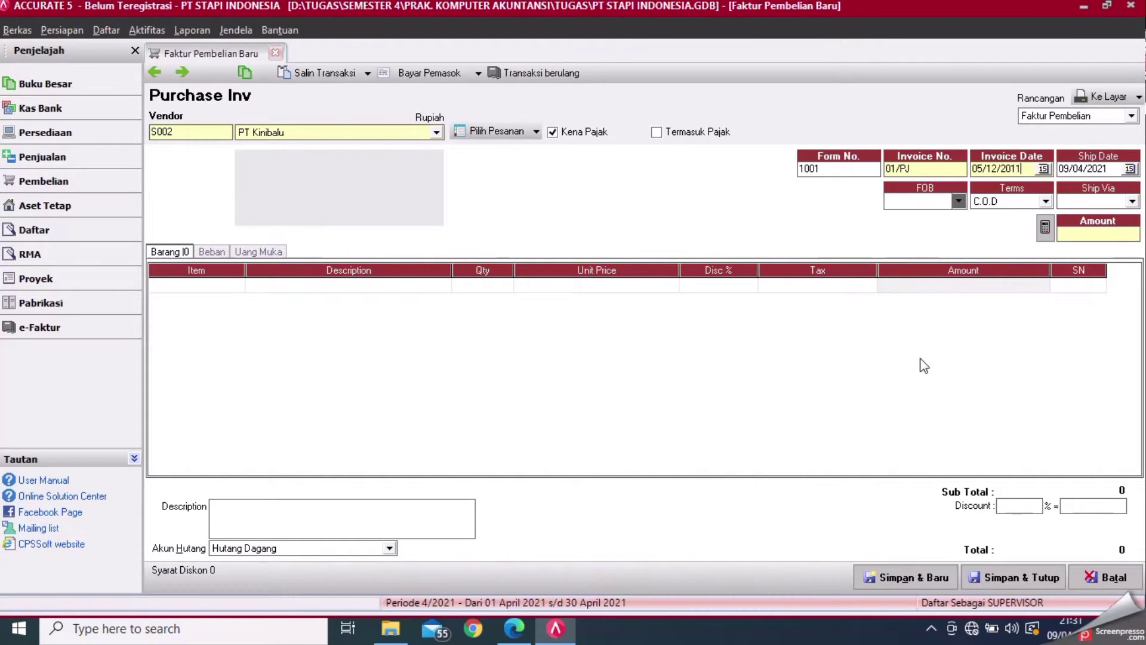
pyautogui.click(1114, 170)
pyautogui.press('BackSpace')
pyautogui.press('BackSpace')
pyautogui.press('BackSpace')
pyautogui.press('BackSpace')
pyautogui.press('BackSpace')
pyautogui.press('BackSpace')
pyautogui.press('BackSpace')
pyautogui.press('BackSpace')
pyautogui.write('05/12/2011')
# - Change the payment terms from C.O.D. to Net 30
pyautogui.click(514, 630)
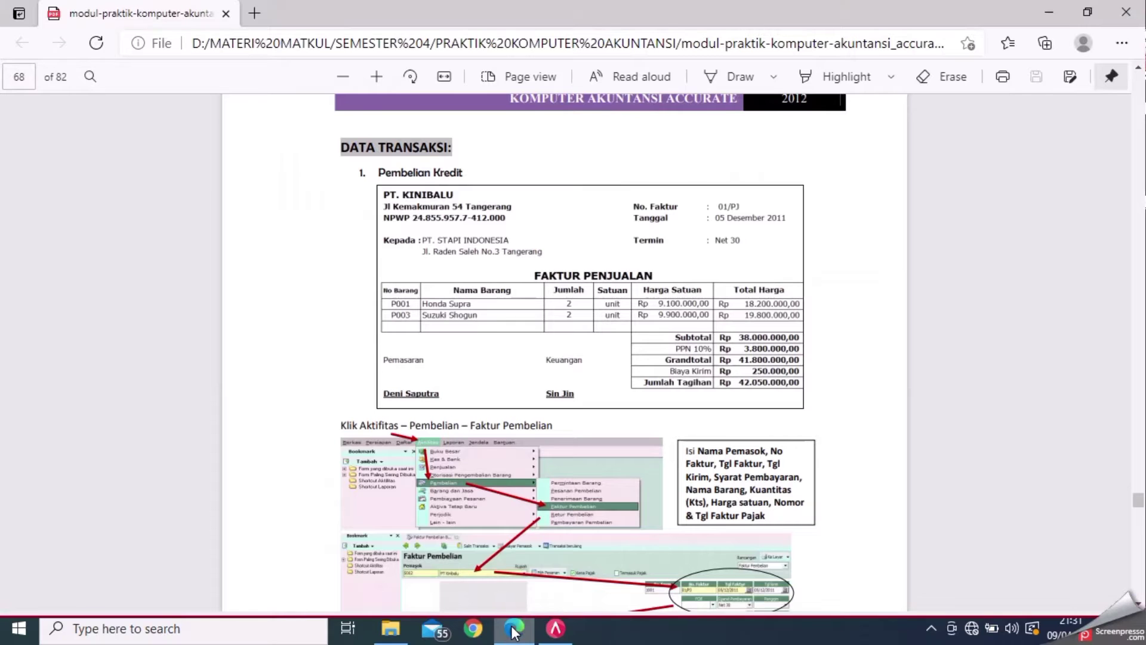
pyautogui.click(557, 630)
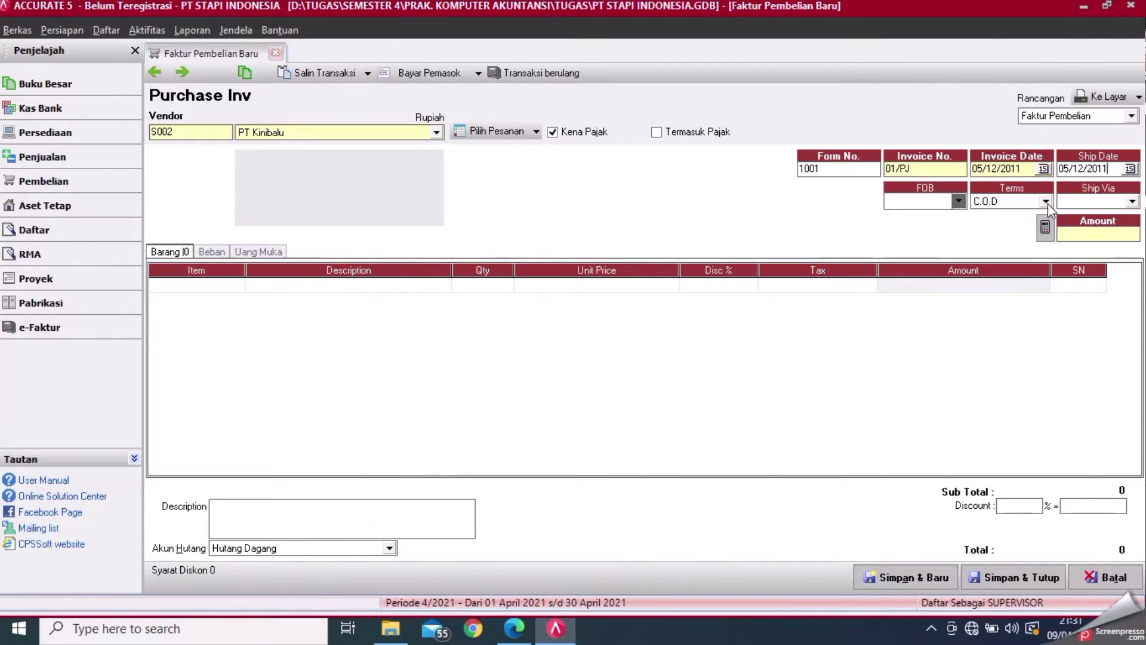
pyautogui.click(1047, 202)
pyautogui.click(996, 239)
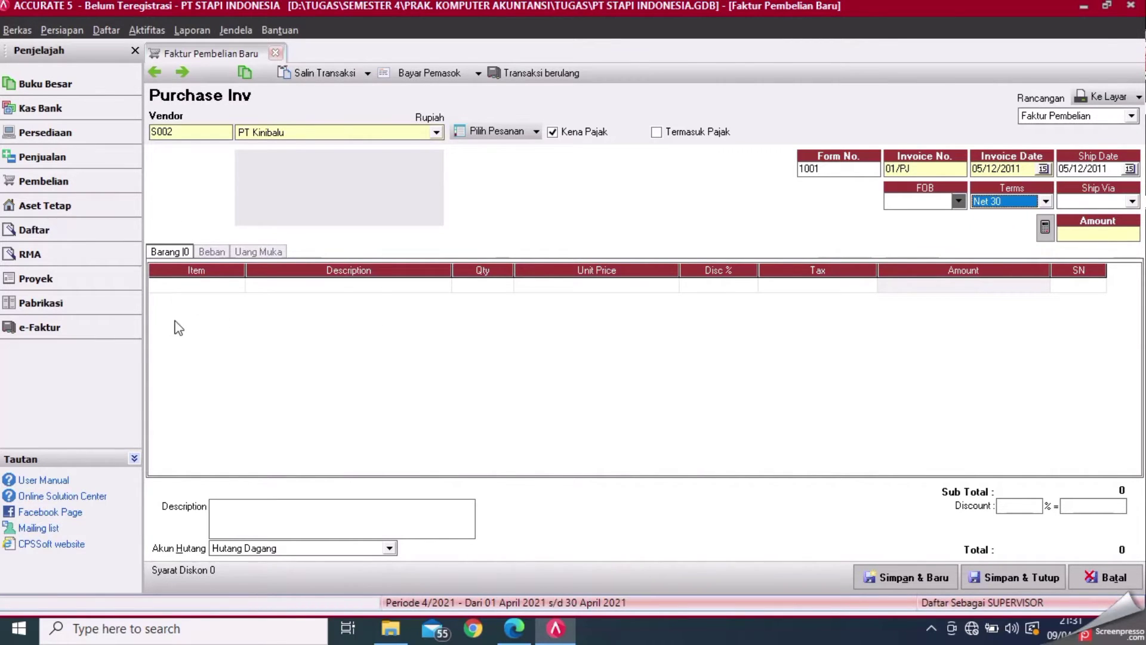
pyautogui.click(521, 624)
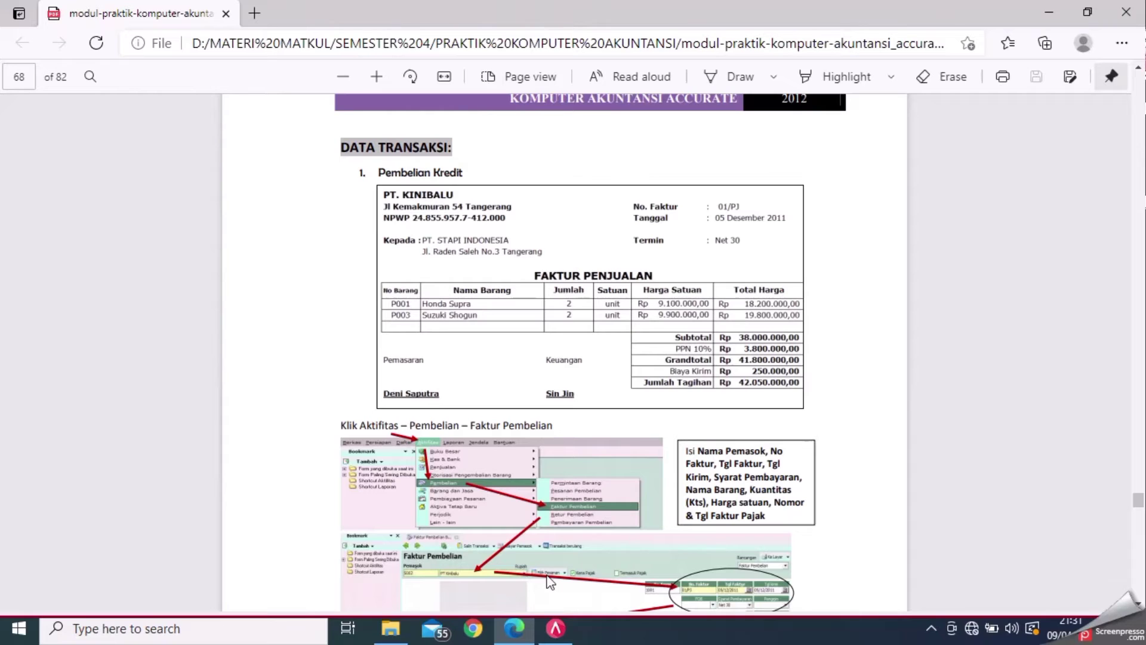
pyautogui.click(554, 632)
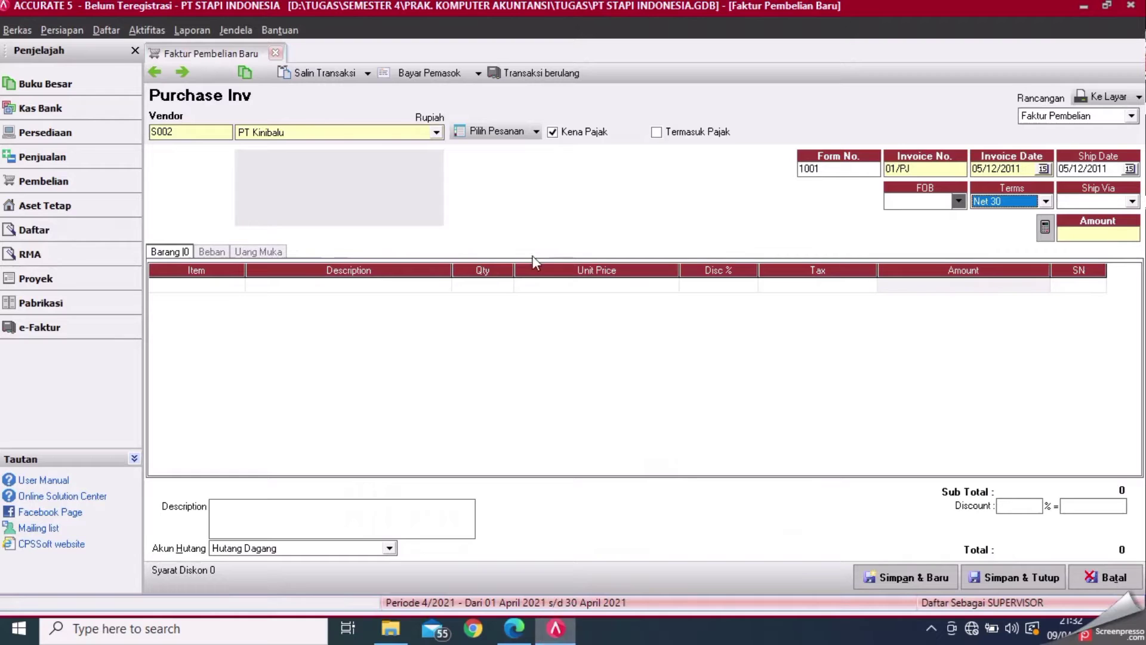
pyautogui.click(238, 286)
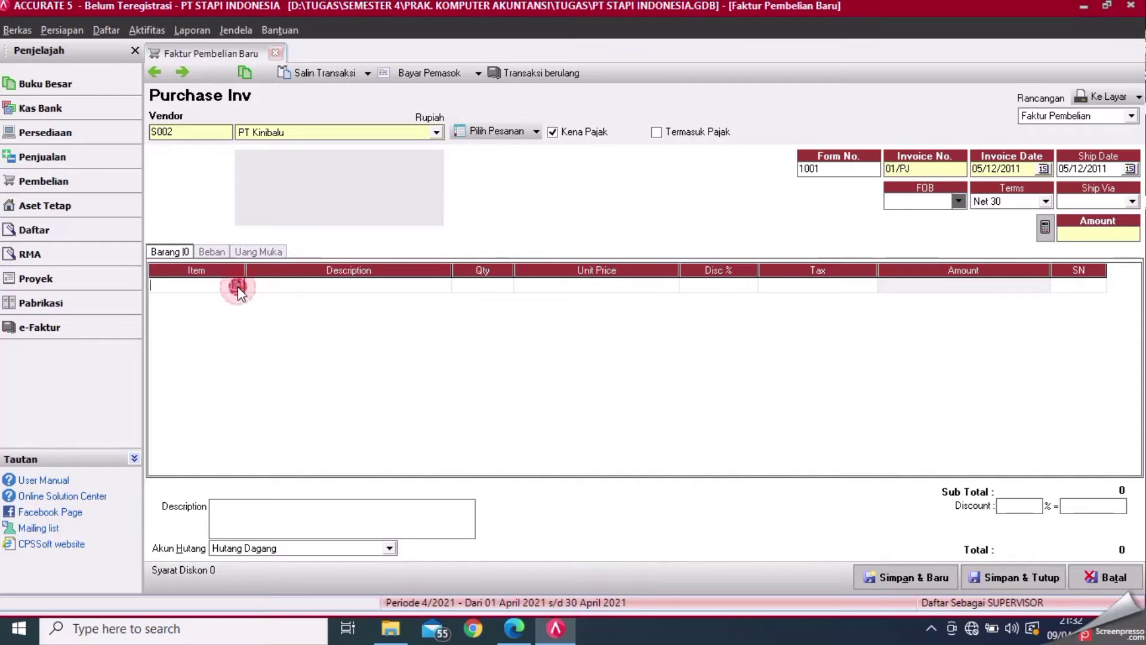
# - Add Honda Supra on the first line with quantity 2 at 9.100.000
pyautogui.click(238, 286)
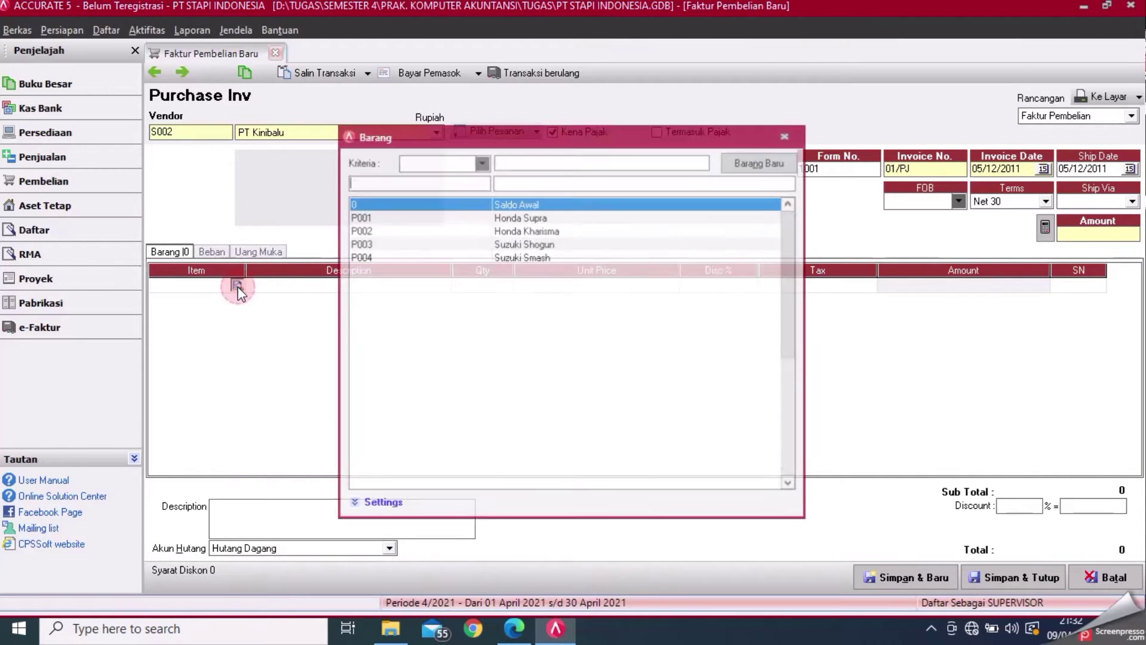
pyautogui.click(507, 218)
pyautogui.doubleClick(506, 219)
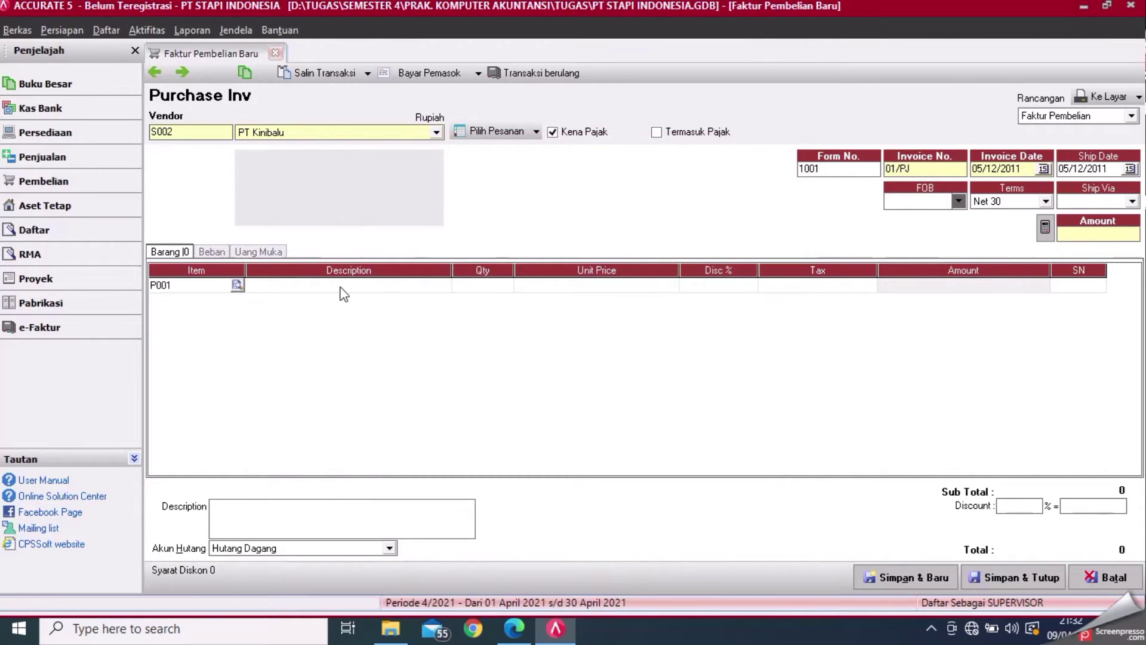
pyautogui.click(496, 288)
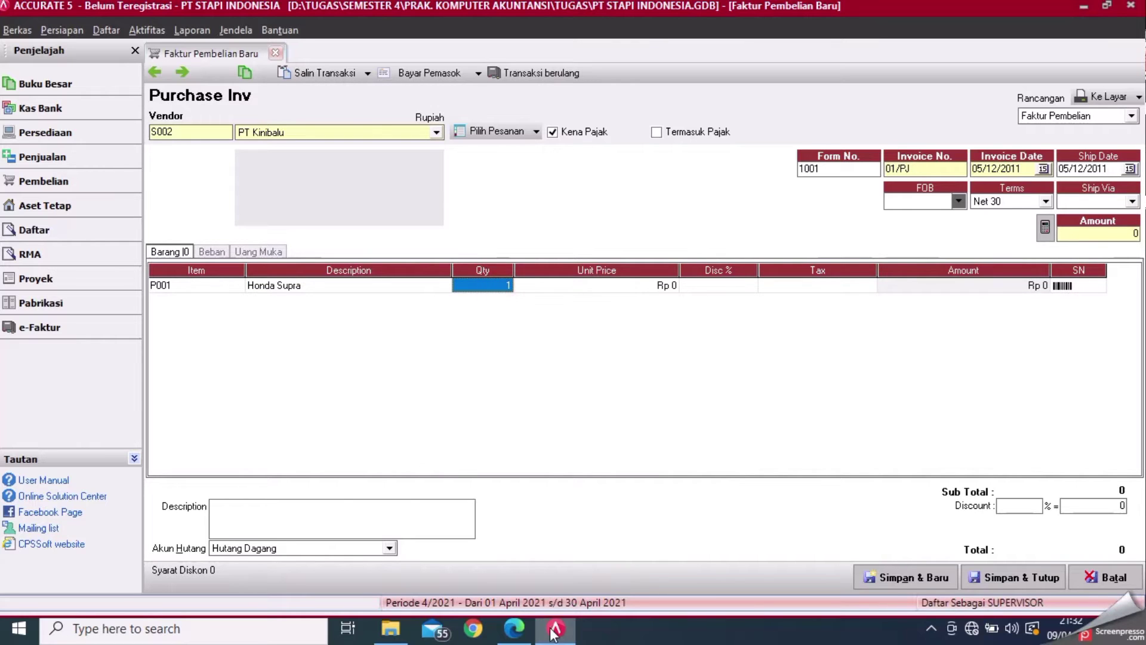
pyautogui.click(514, 630)
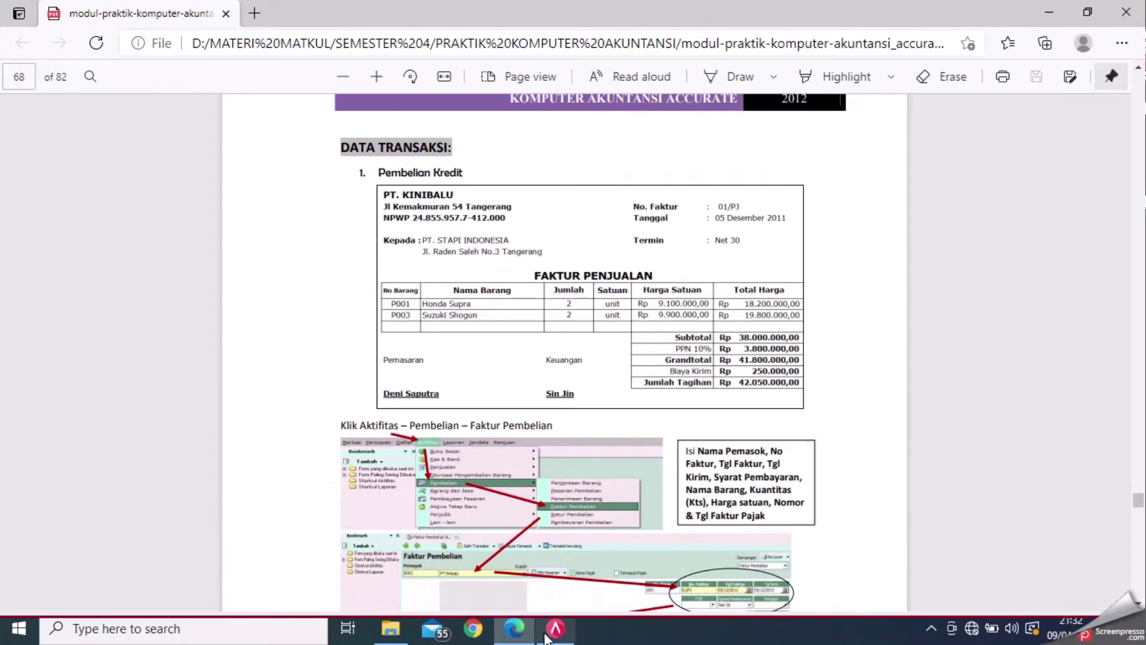
pyautogui.click(548, 637)
pyautogui.click(502, 287)
pyautogui.write('2')
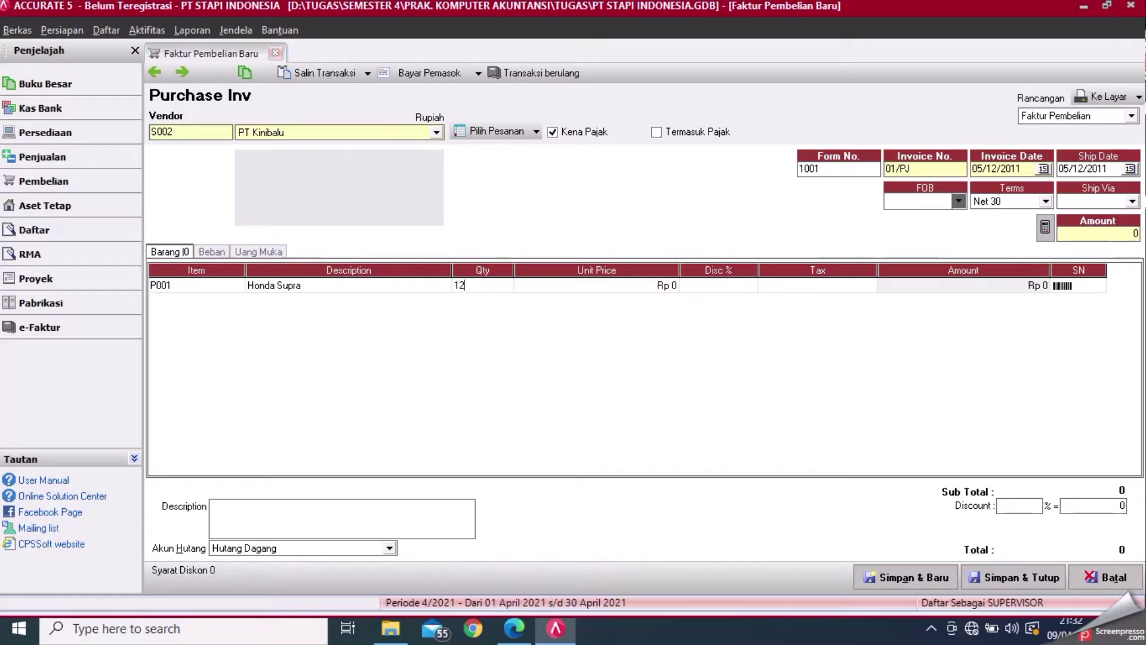
pyautogui.press('Left')
pyautogui.press('BackSpace')
pyautogui.click(586, 286)
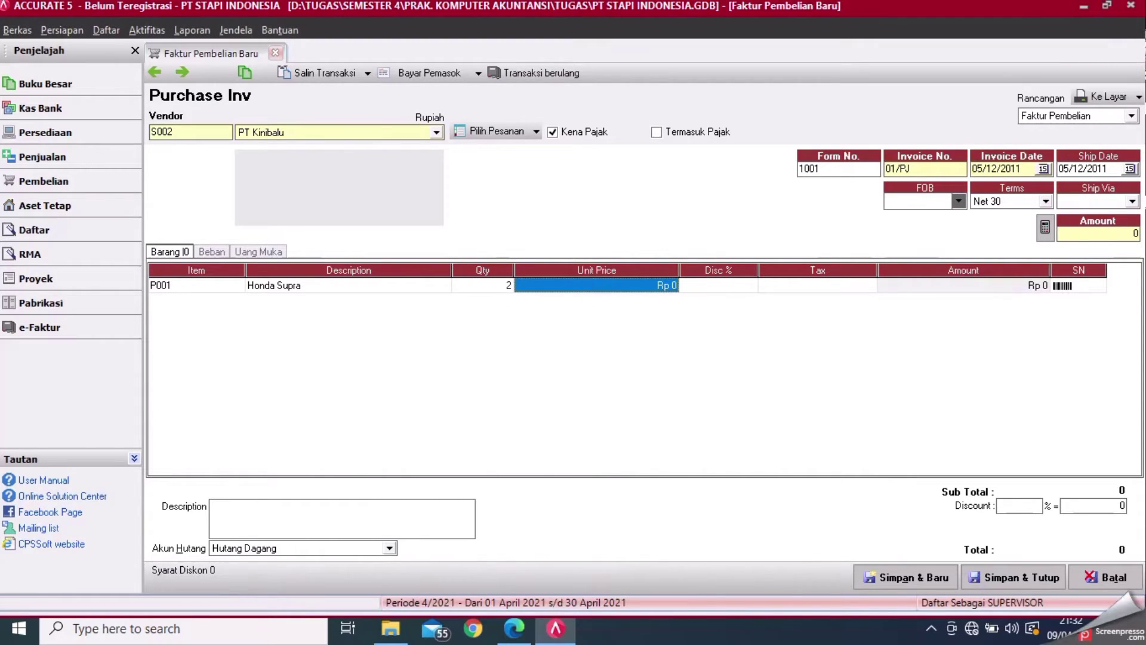
pyautogui.write('9.100.00')
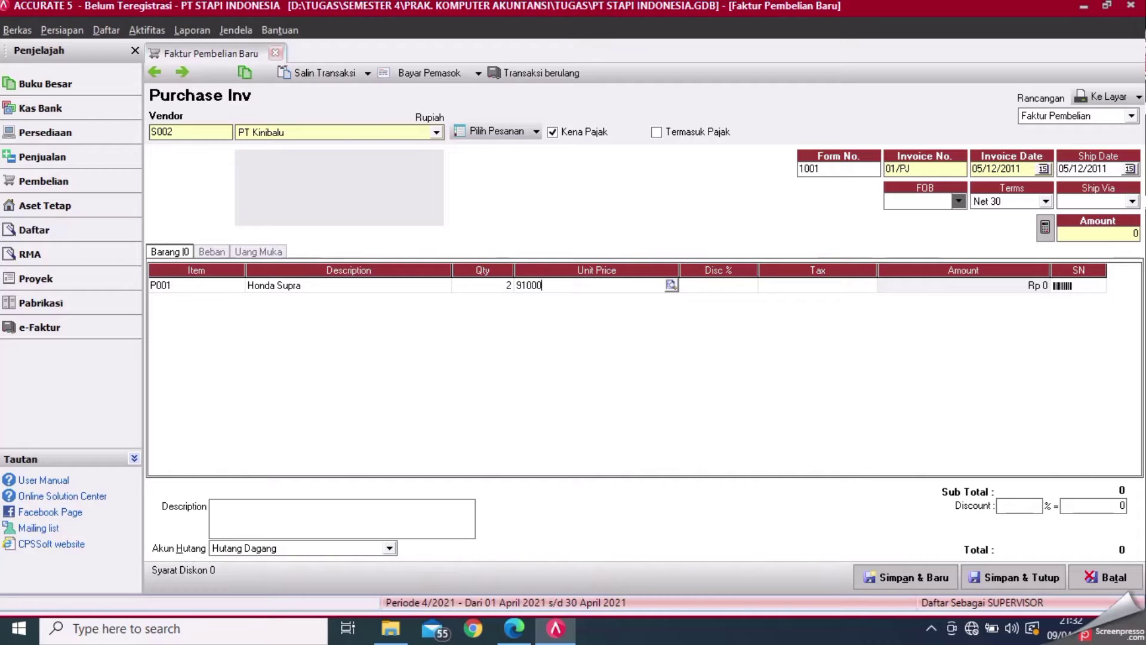
pyautogui.write('00')
pyautogui.press('Tab')
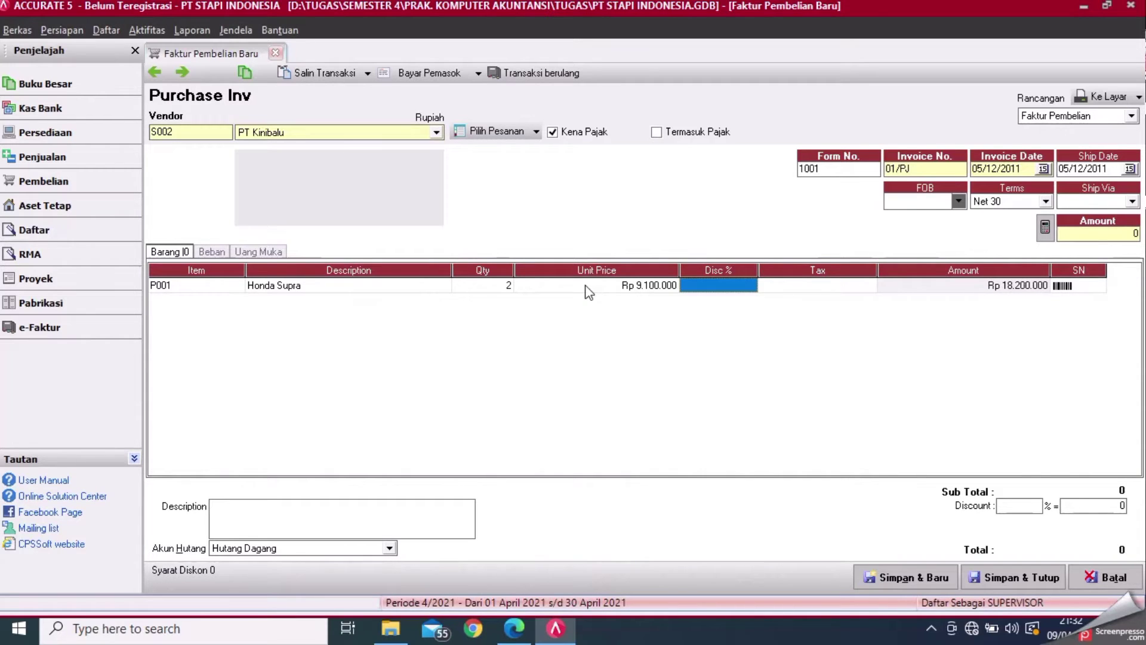
pyautogui.press('Tab')
pyautogui.press('Tab')
pyautogui.press('Tab')
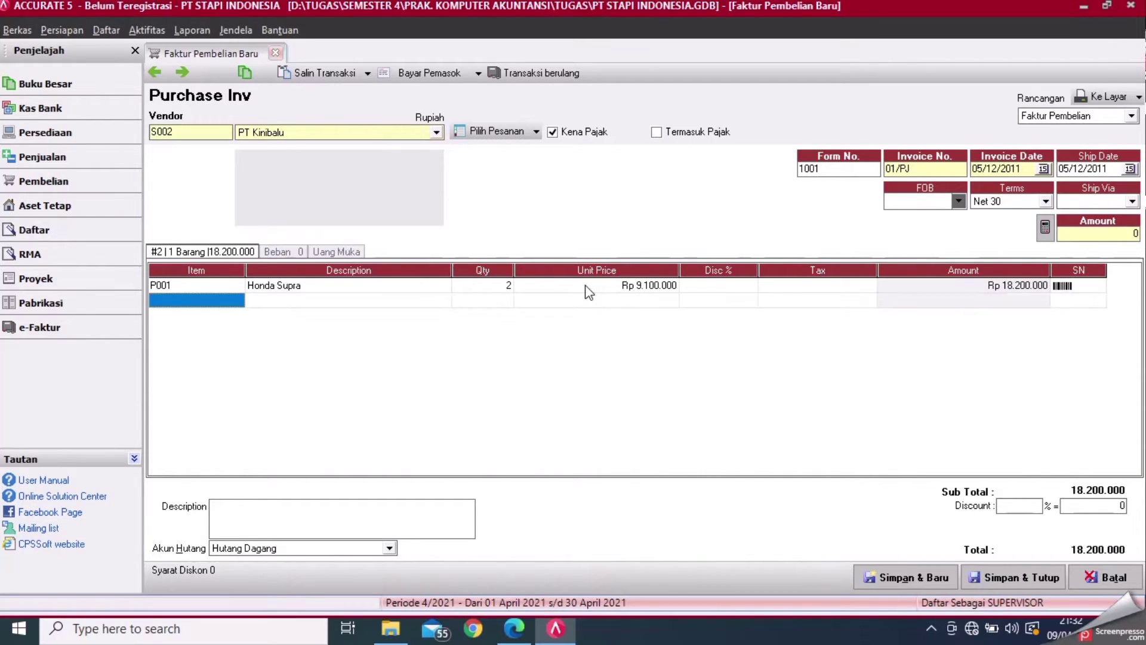
# - Add Suzuki Shogun on the second line with quantity 2 at 9.900.000
pyautogui.click(236, 300)
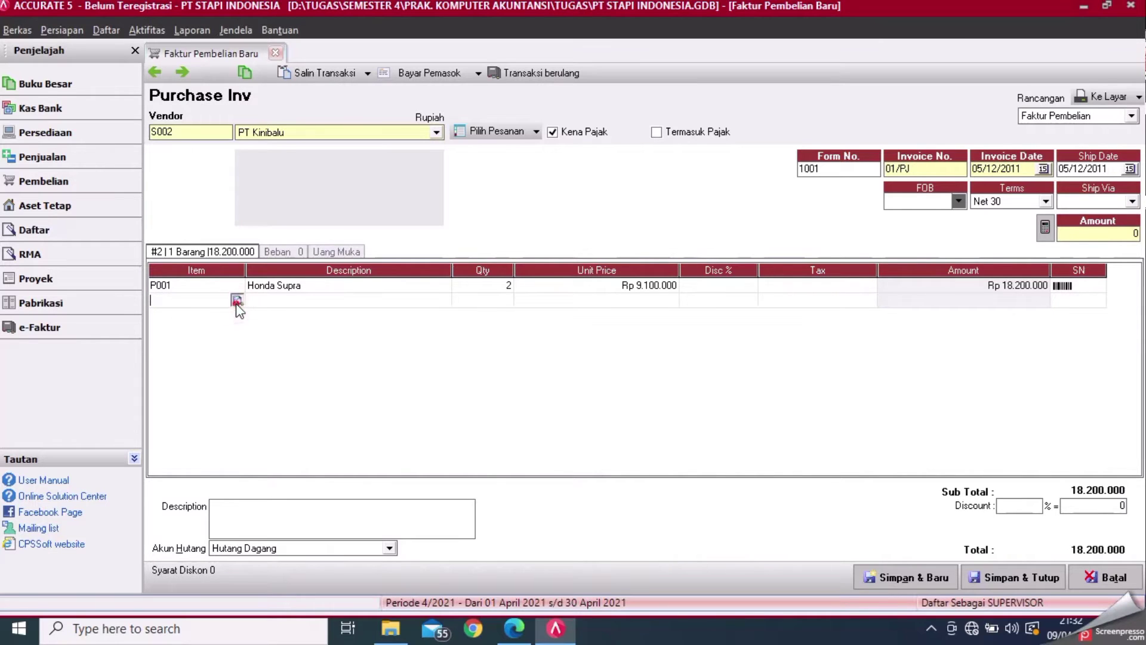
pyautogui.click(237, 299)
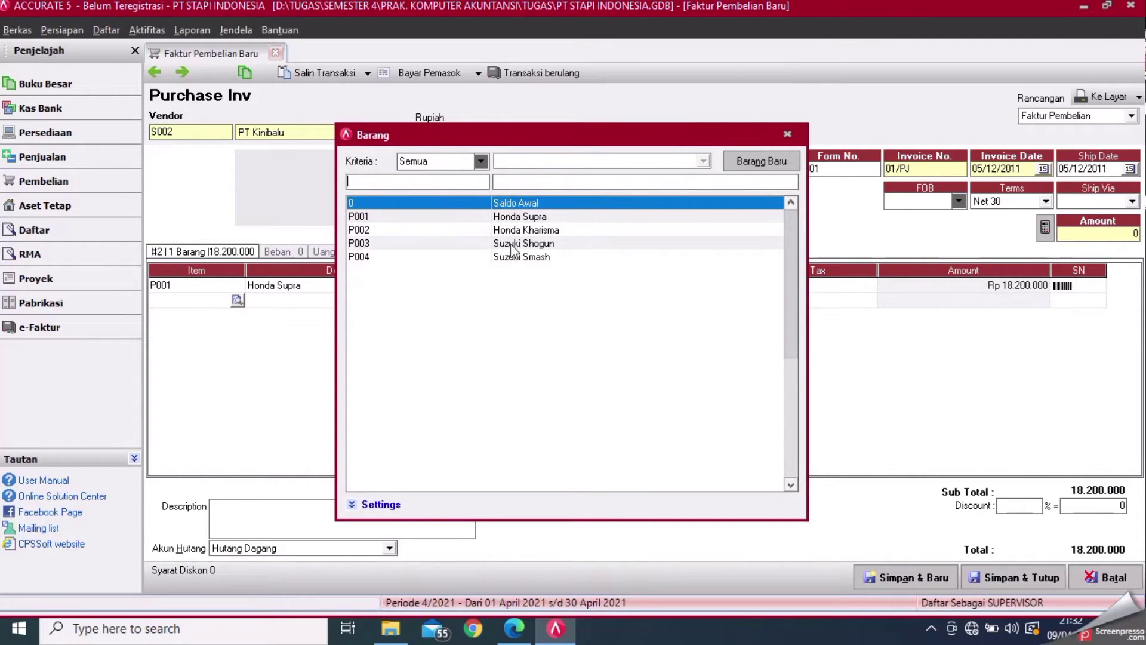
pyautogui.click(512, 246)
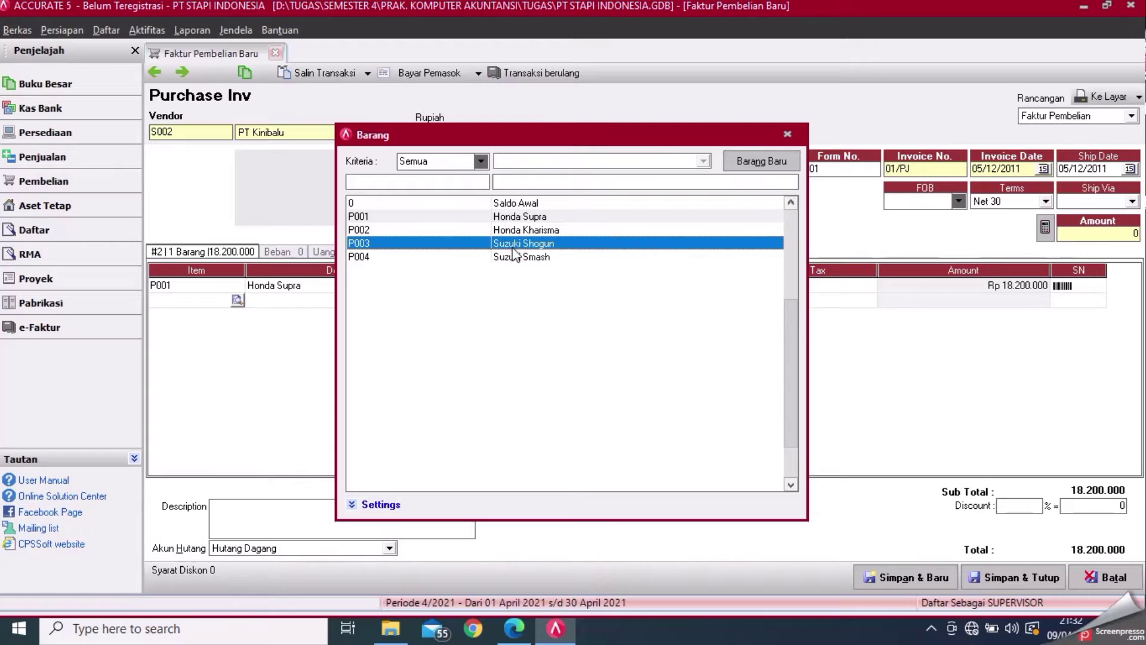
pyautogui.doubleClick(504, 246)
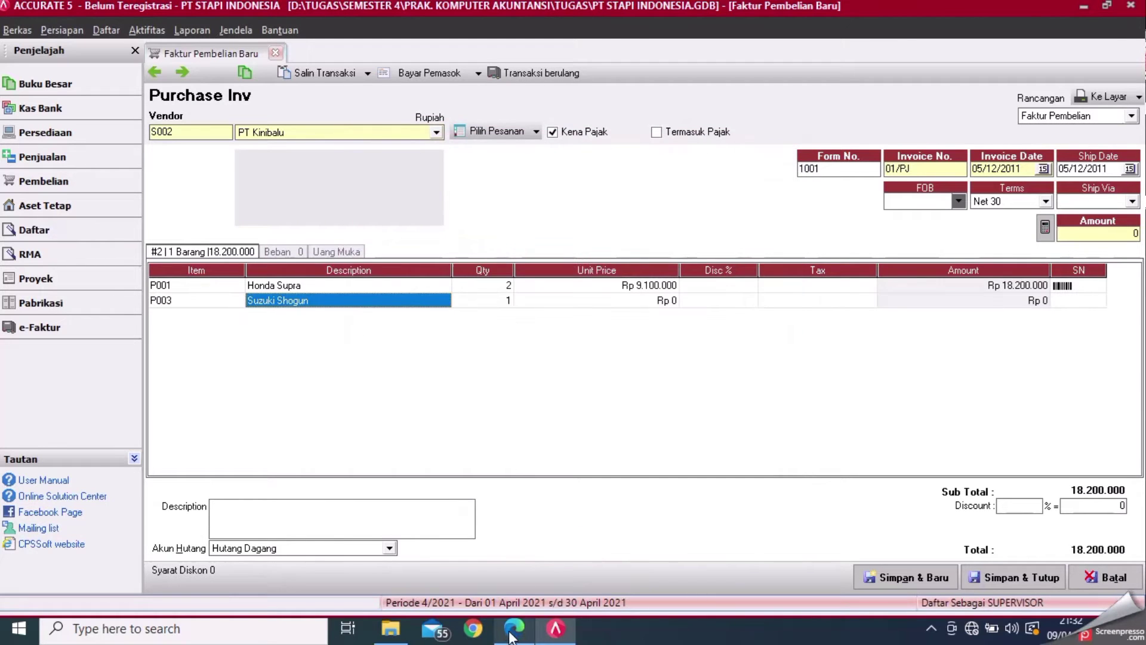
pyautogui.click(512, 634)
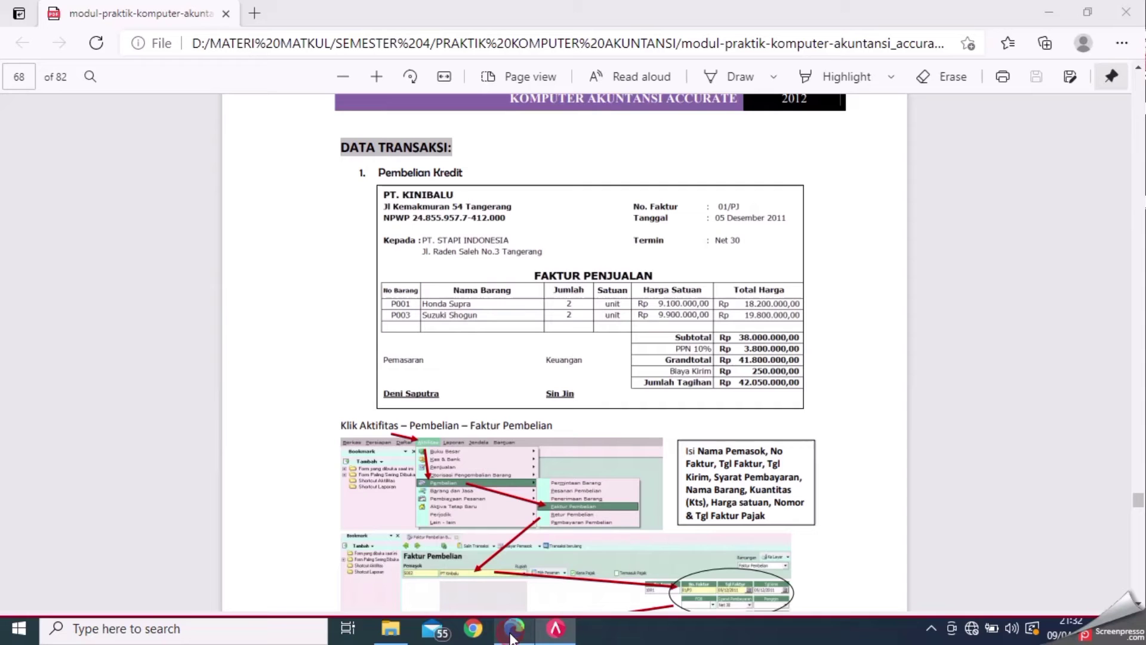
pyautogui.click(556, 629)
pyautogui.click(500, 301)
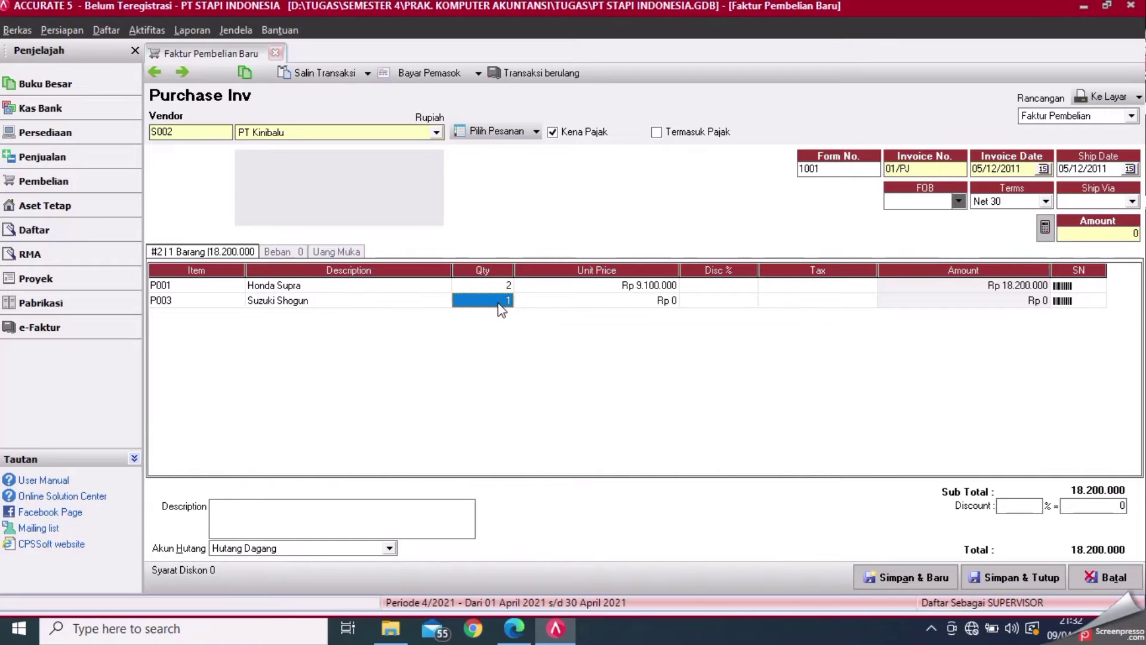
pyautogui.write('2')
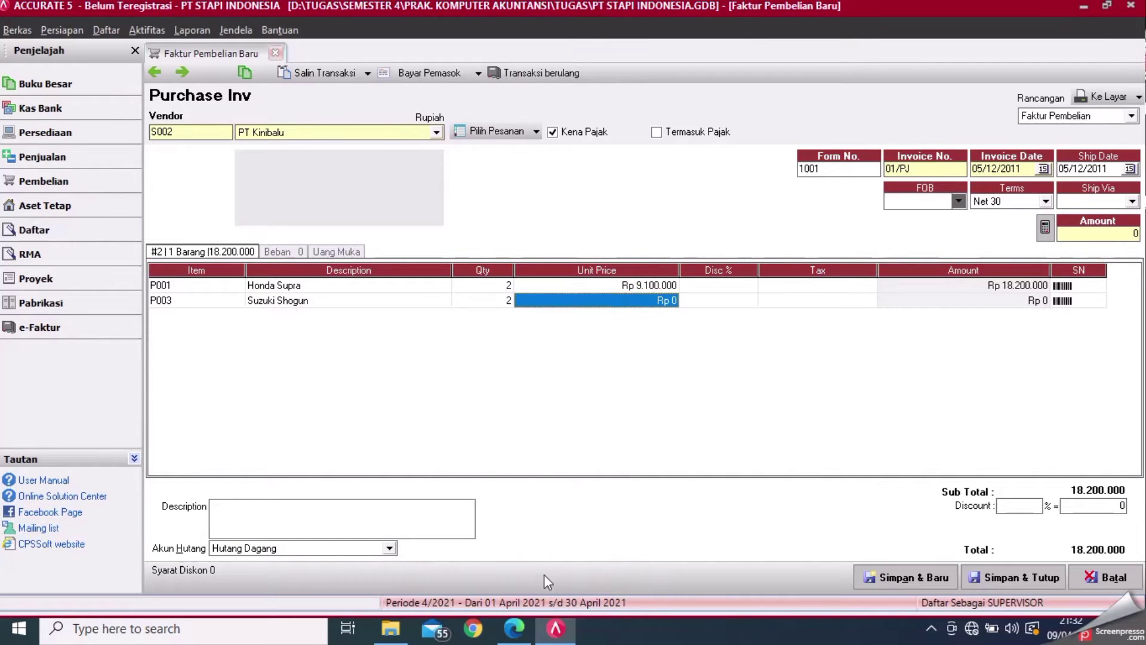
pyautogui.click(525, 626)
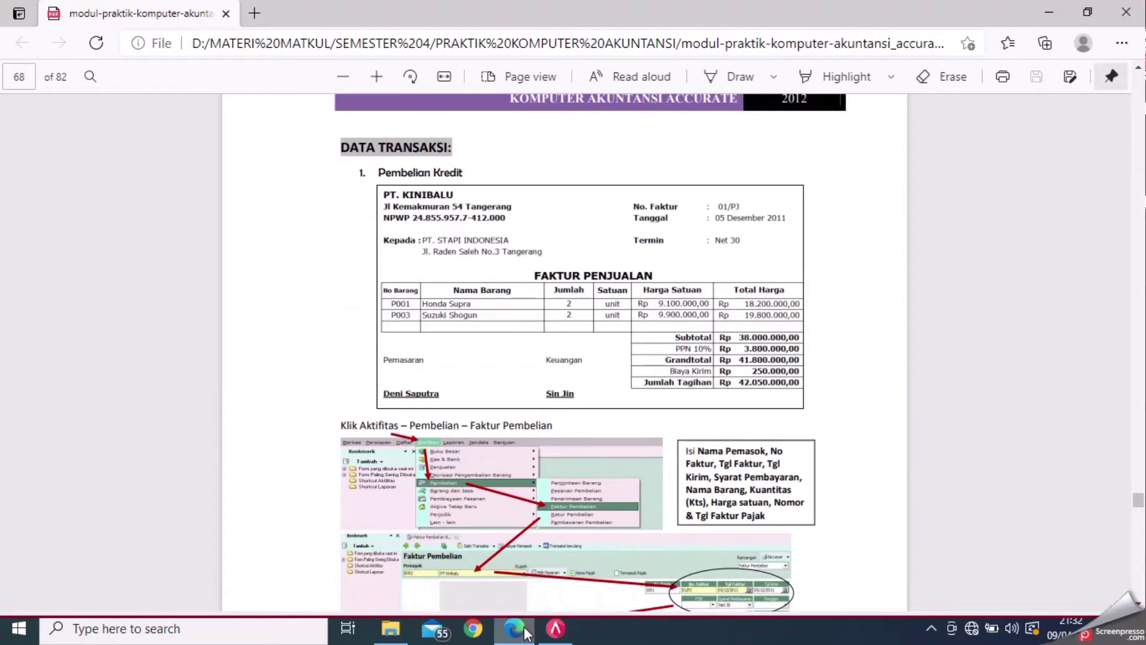
pyautogui.click(555, 629)
pyautogui.write('990000')
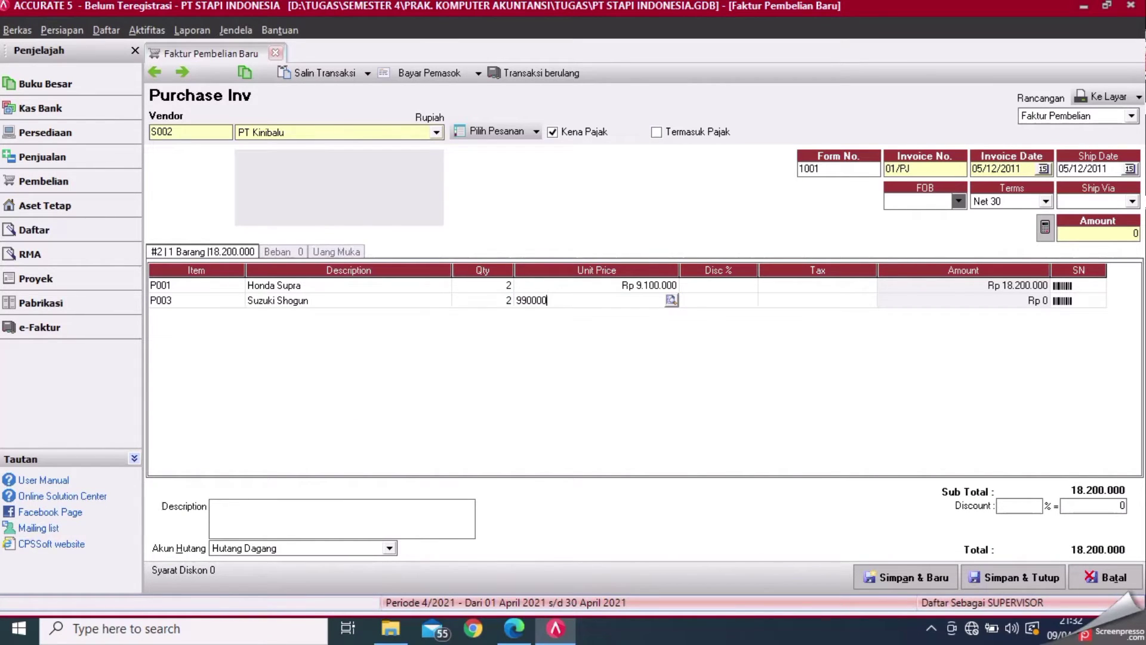
pyautogui.press('Tab')
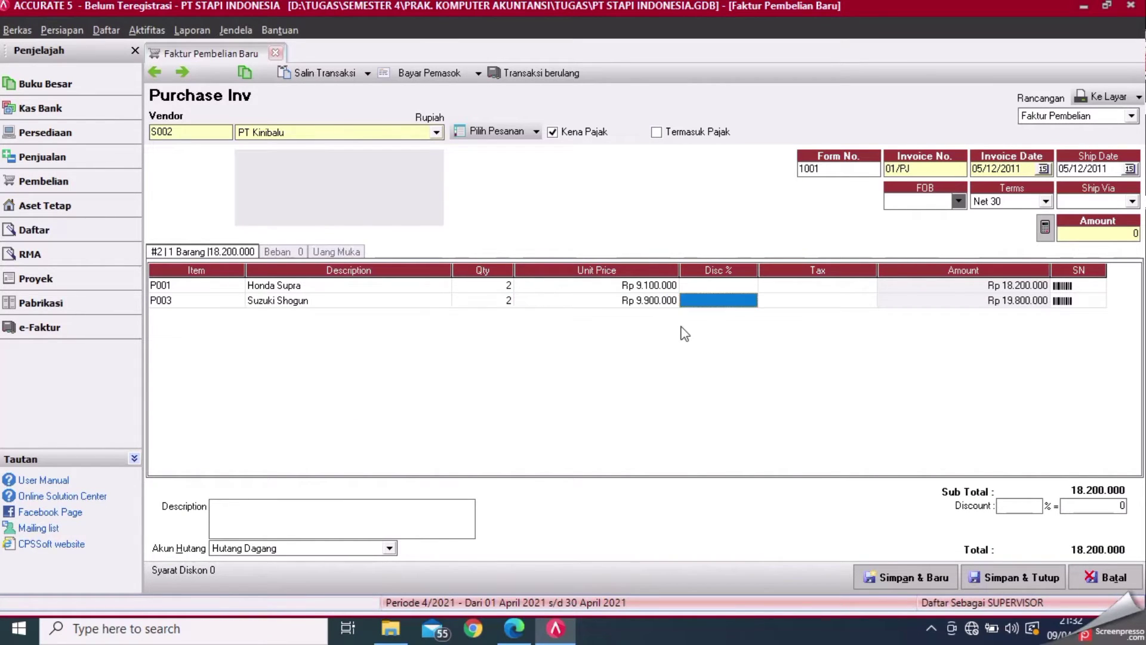
pyautogui.press('Tab')
pyautogui.press('Tab')
pyautogui.press('Tab')
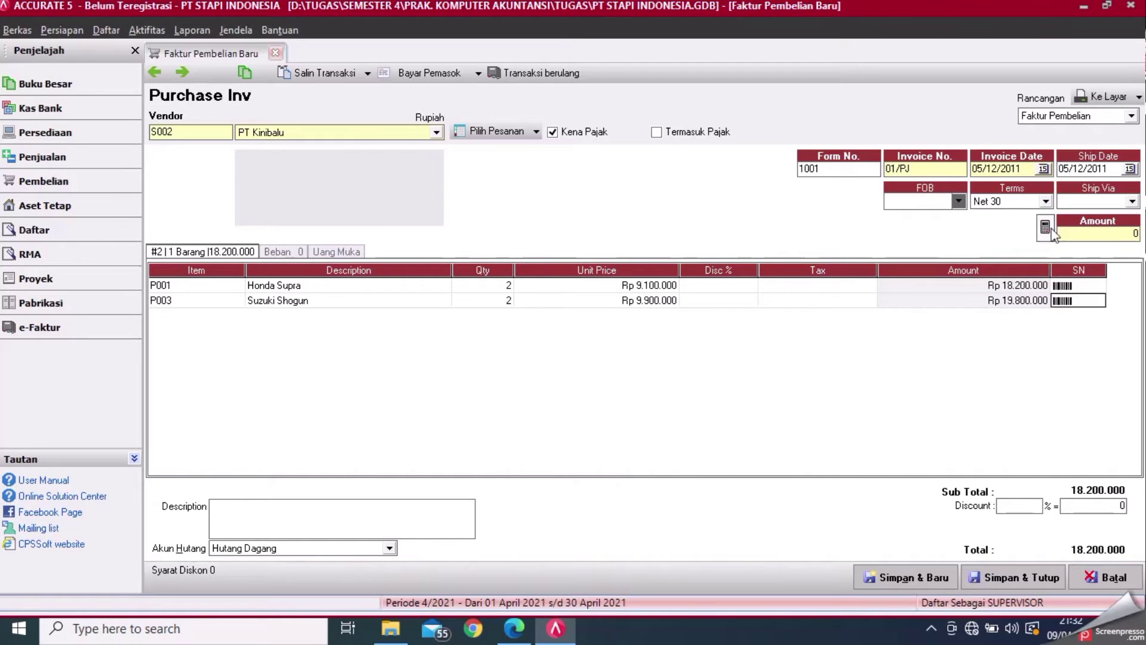
# - Recalculate the invoice total to 38.000.000 and go to the expenses (Beban) page
pyautogui.click(1046, 229)
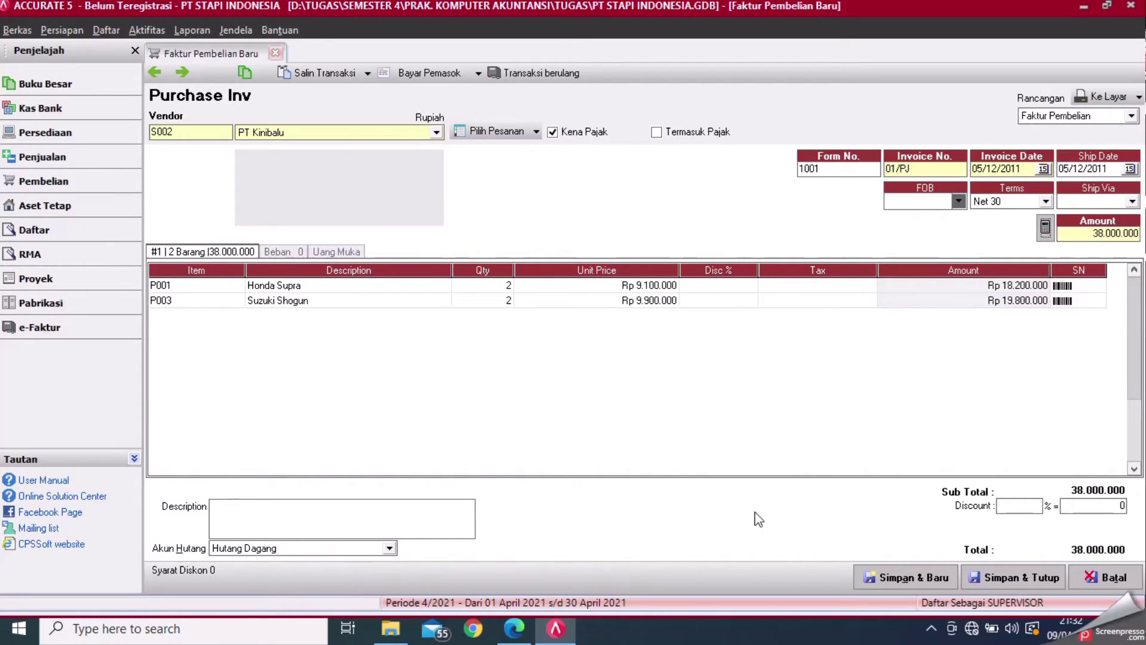
pyautogui.click(531, 635)
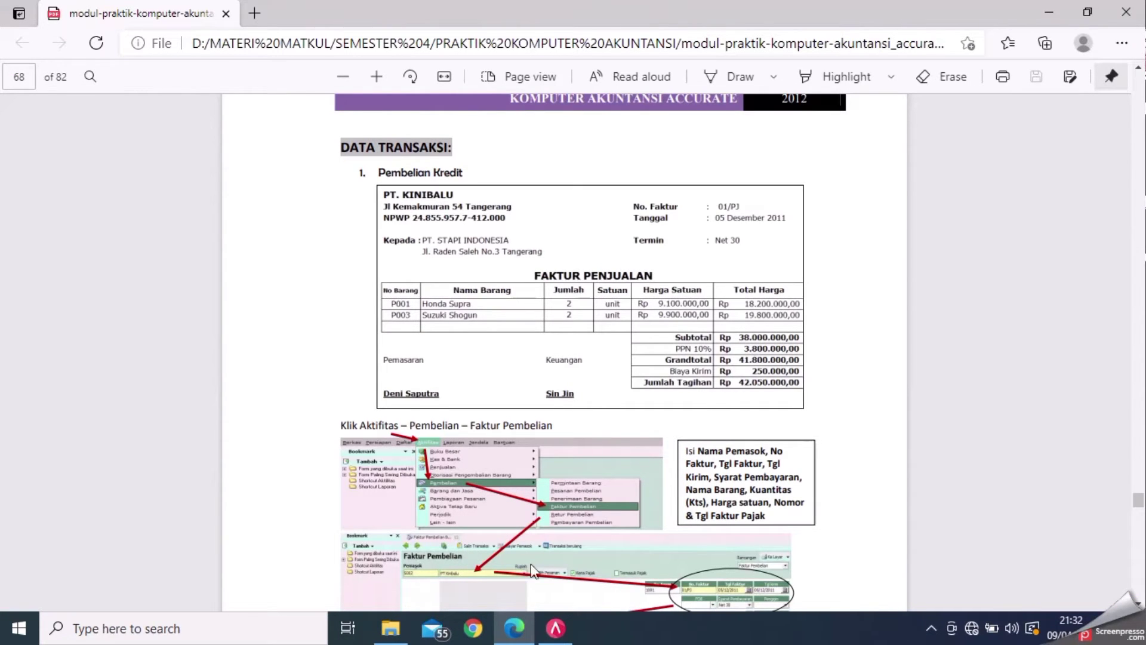
pyautogui.click(543, 637)
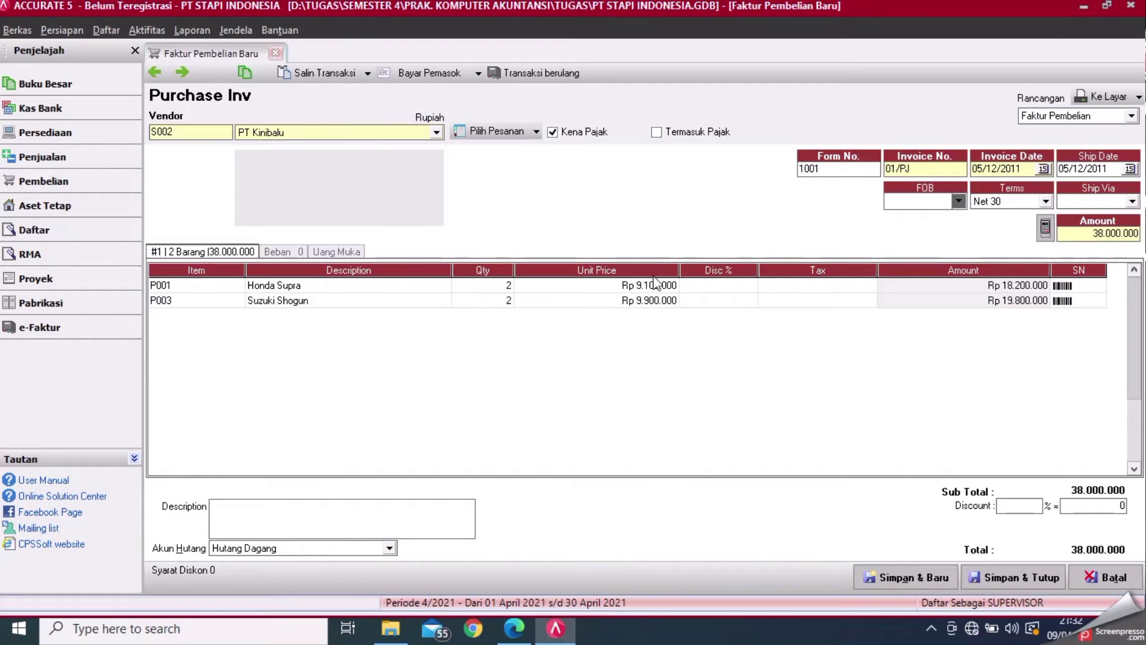
pyautogui.click(291, 252)
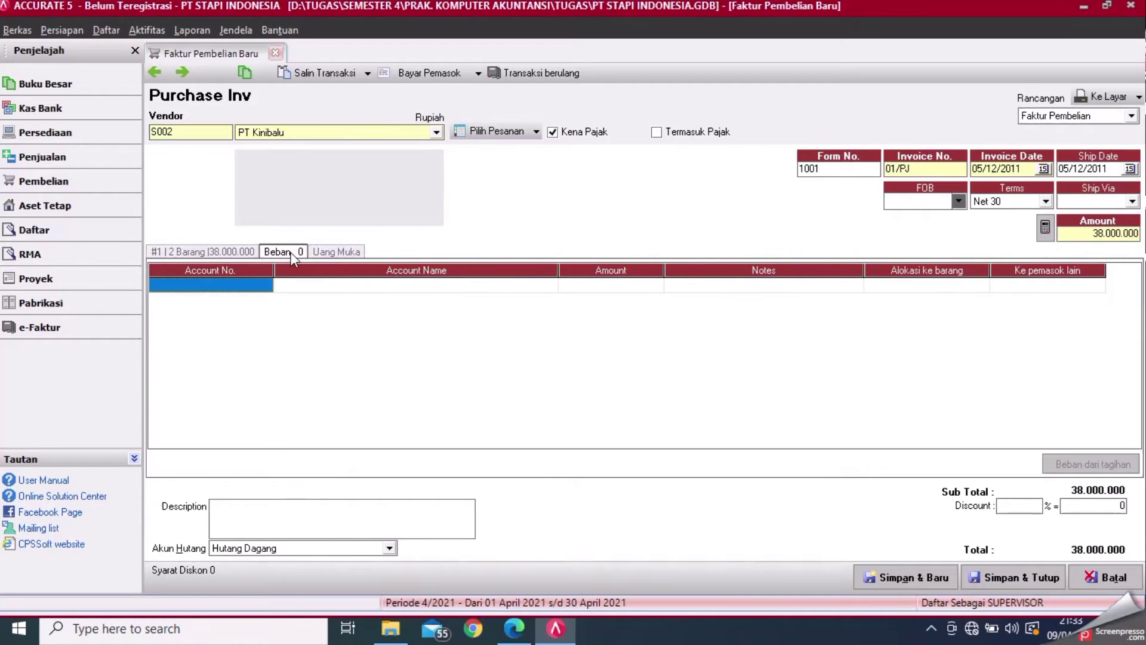
# - Add account 52000 Beban Angkut Pembelian at Rp 250.000, allocate it to items, and save and close
pyautogui.click(267, 286)
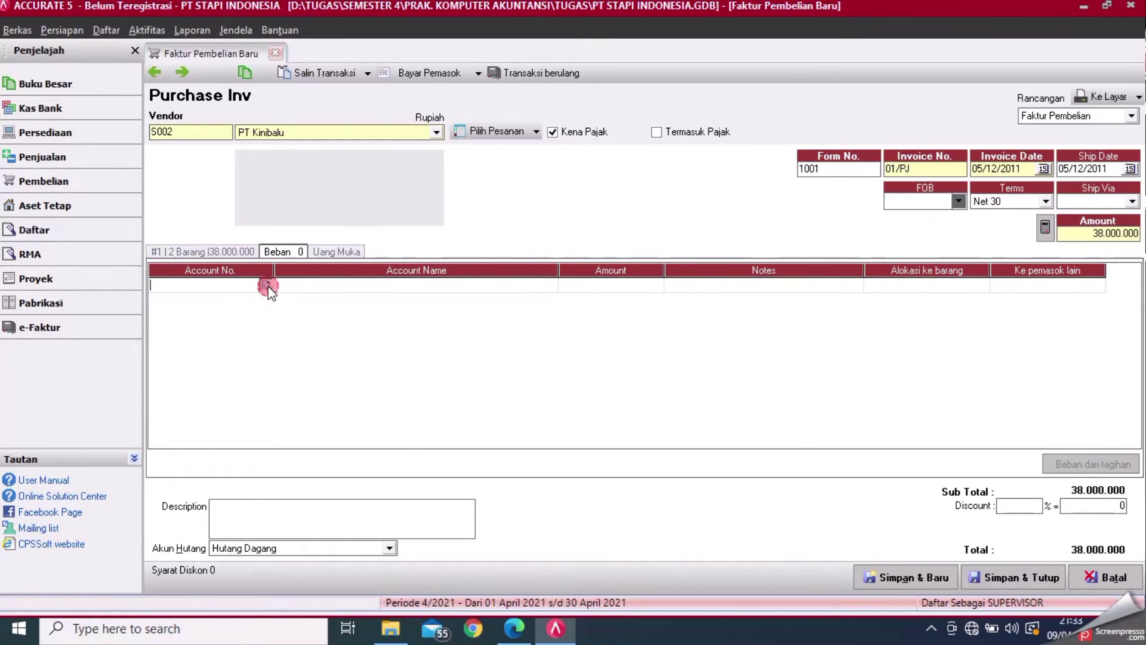
pyautogui.click(266, 285)
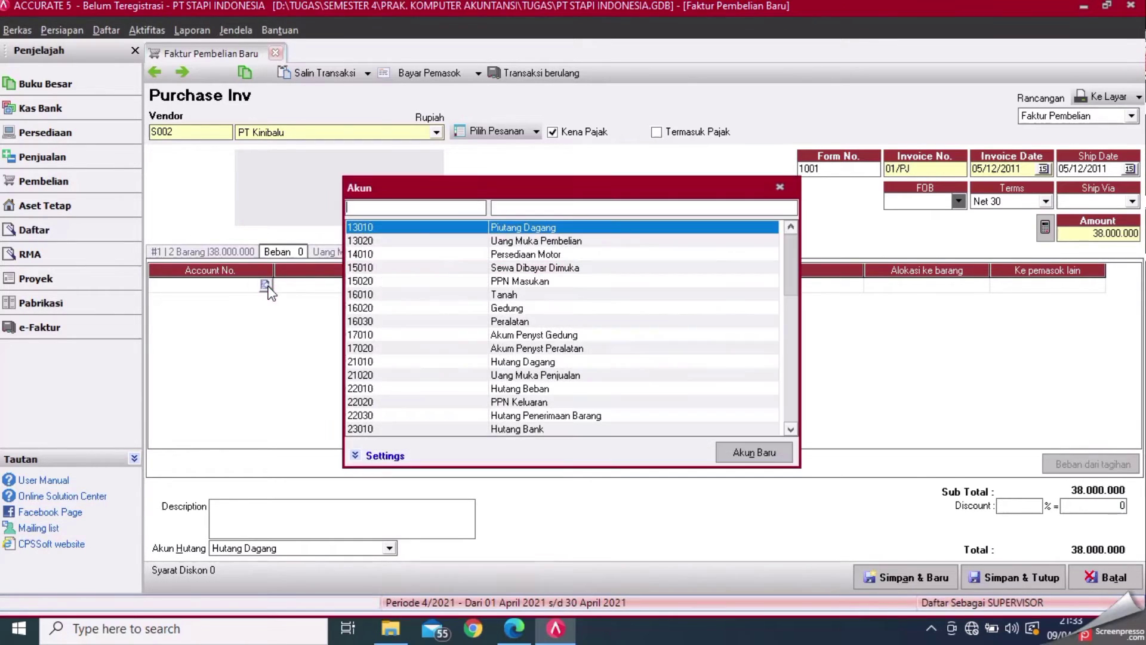
pyautogui.click(790, 393)
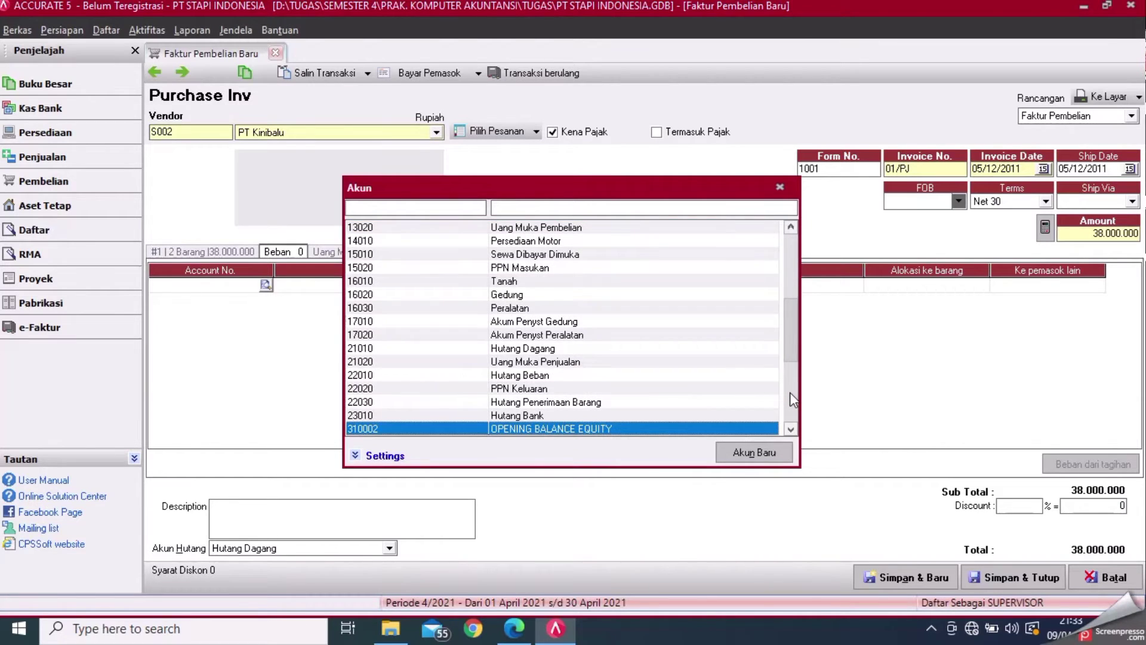
pyautogui.click(790, 398)
pyautogui.doubleClick(560, 336)
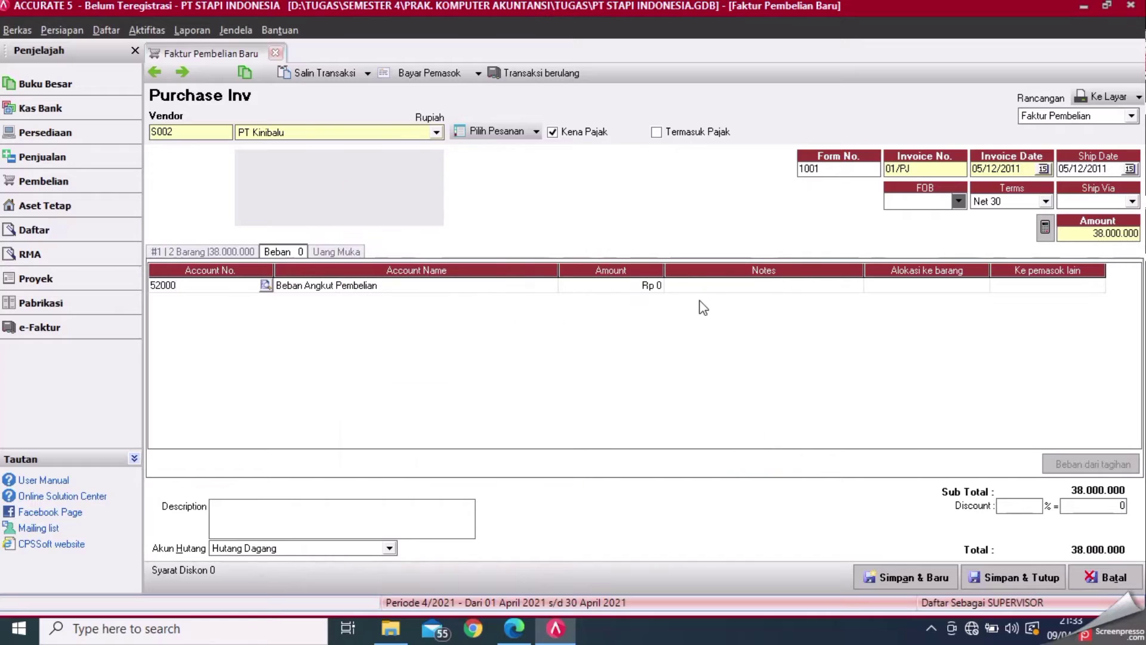
pyautogui.click(629, 276)
pyautogui.click(628, 281)
pyautogui.write('250000')
pyautogui.press('Tab')
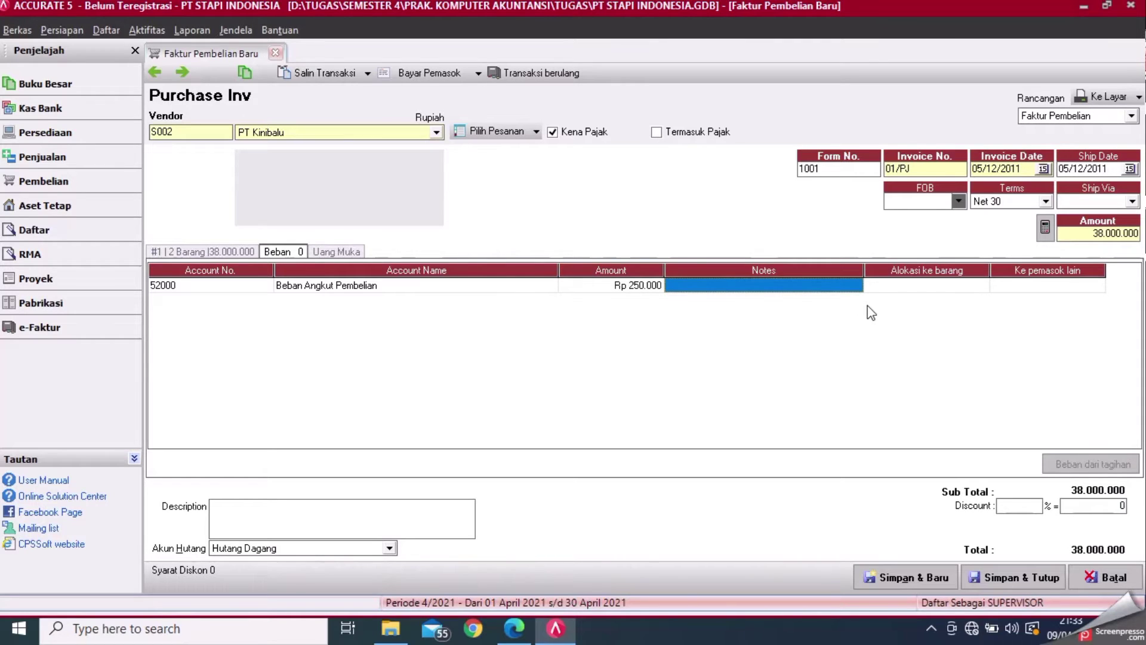
pyautogui.click(932, 286)
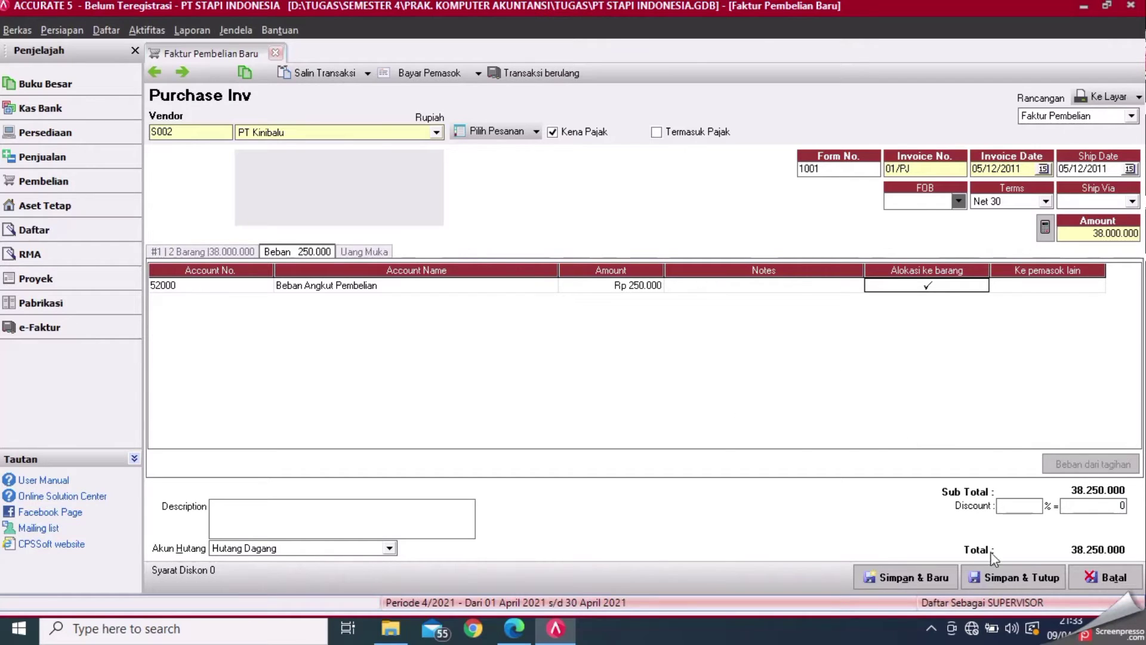
pyautogui.click(997, 578)
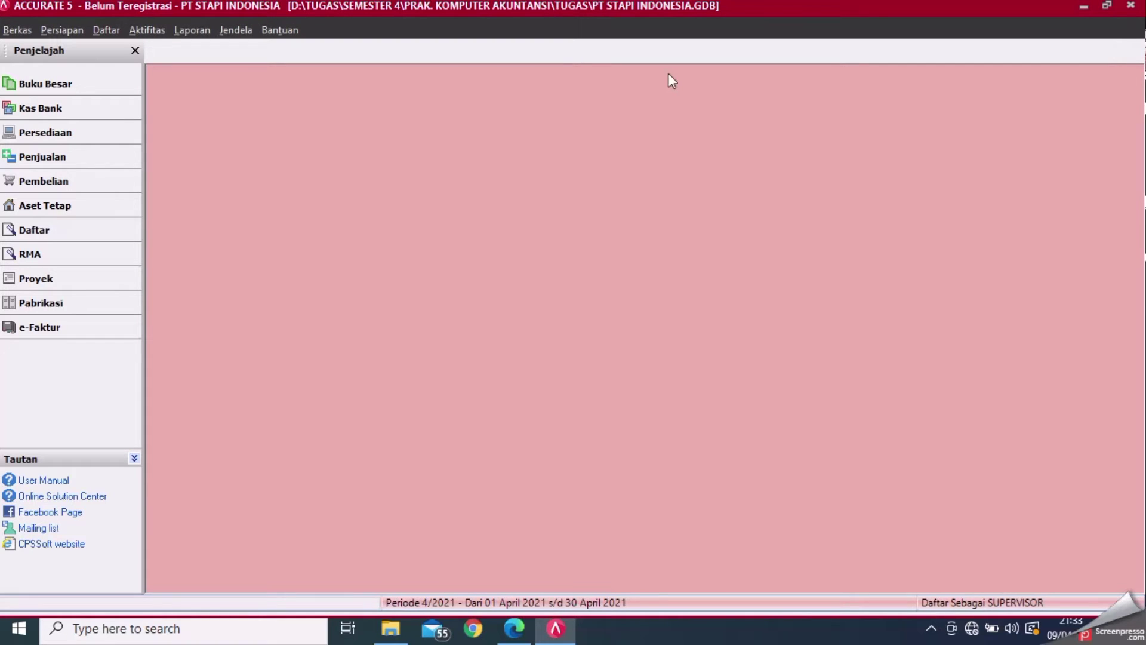
# - Review the PDF's Penjualan Tunai section for sales invoice 02/FPJ totalling Rp 71.900.000
pyautogui.click(513, 628)
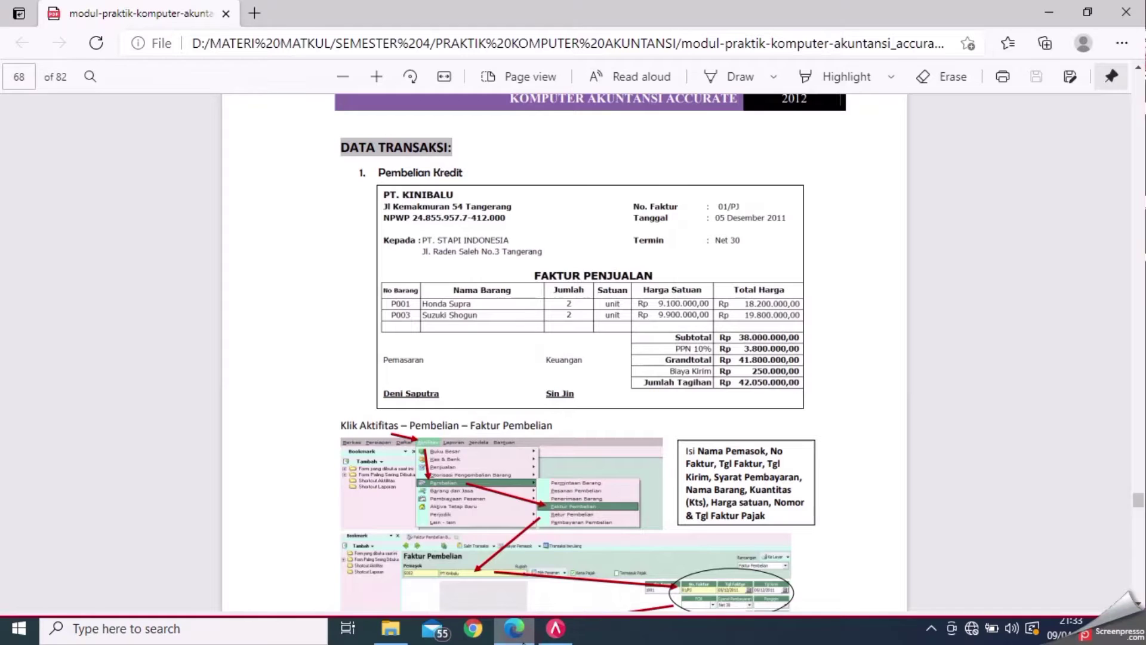
pyautogui.moveTo(555, 628)
pyautogui.scroll(-10, 564, 352)
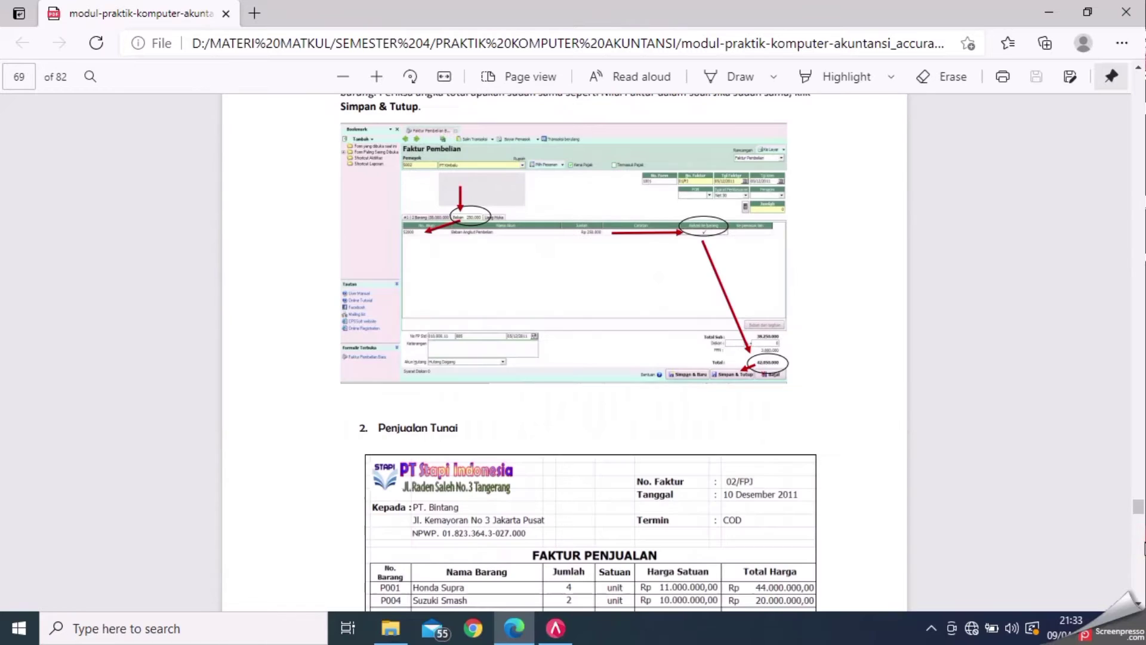
pyautogui.scroll(-5, 1138, 601)
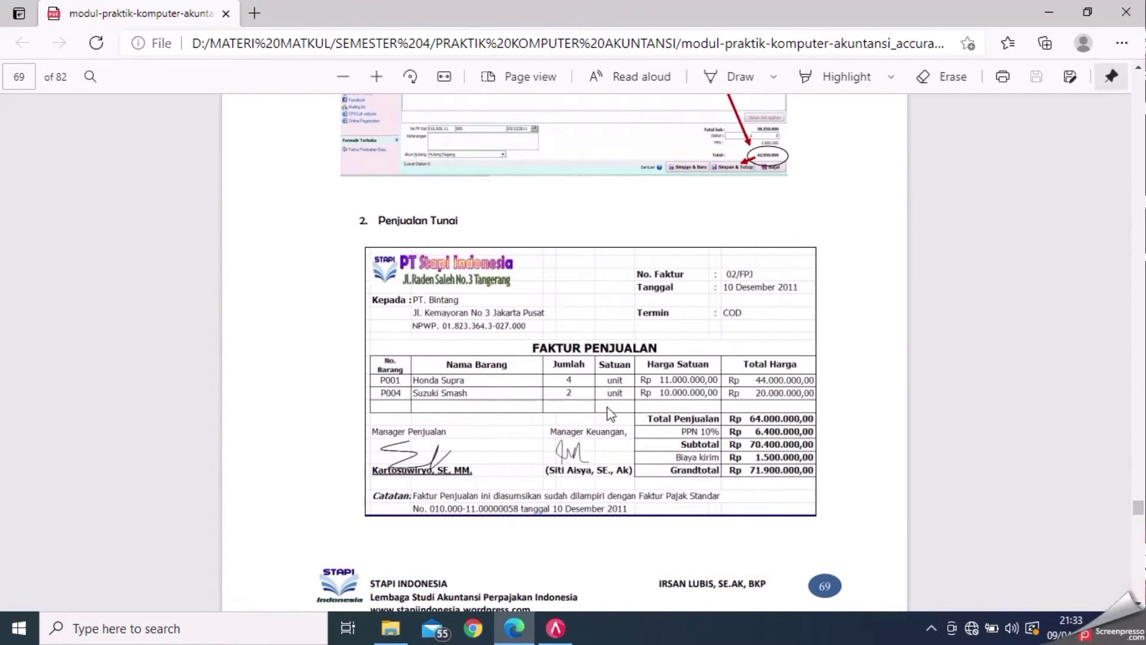
pyautogui.click(565, 637)
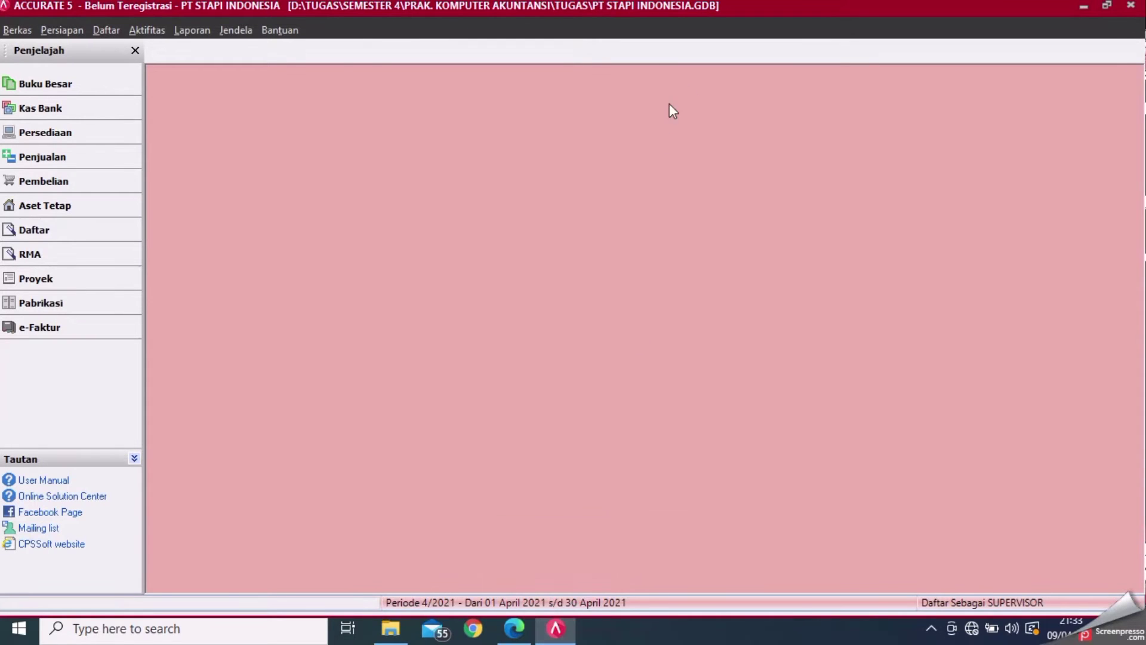
# - Open a new Faktur Penjualan form via Aktifitas > Penjualan
pyautogui.click(155, 30)
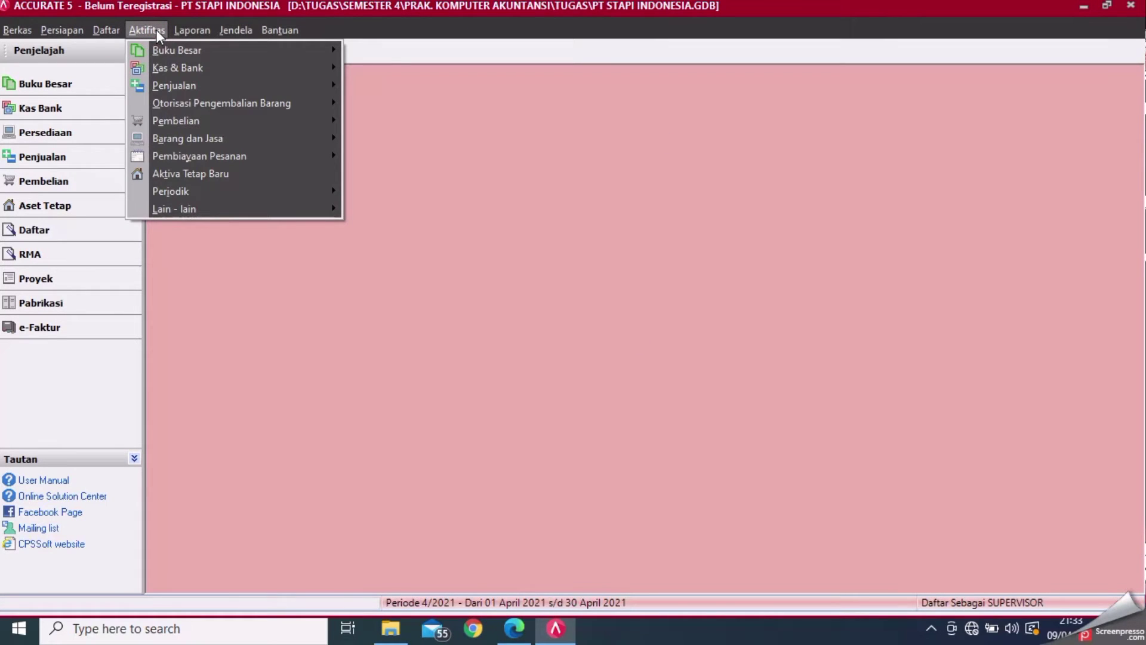
pyautogui.moveTo(187, 87)
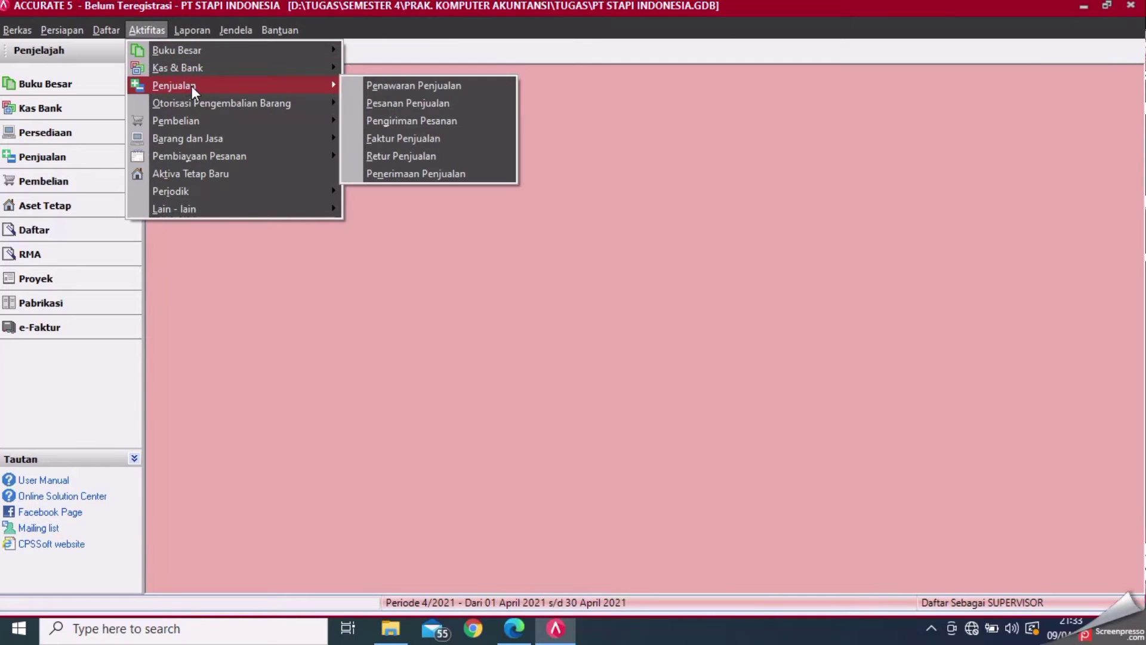
pyautogui.click(410, 142)
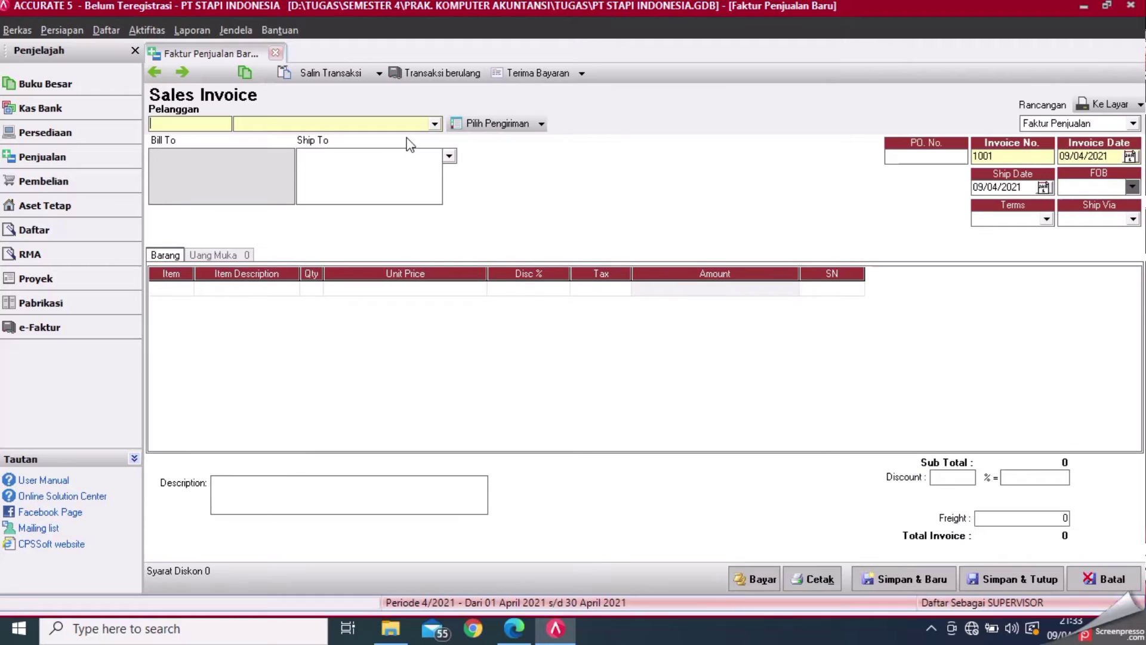
# - Choose customer PT. Bintang and enter invoice number 02/FPJ
pyautogui.click(434, 124)
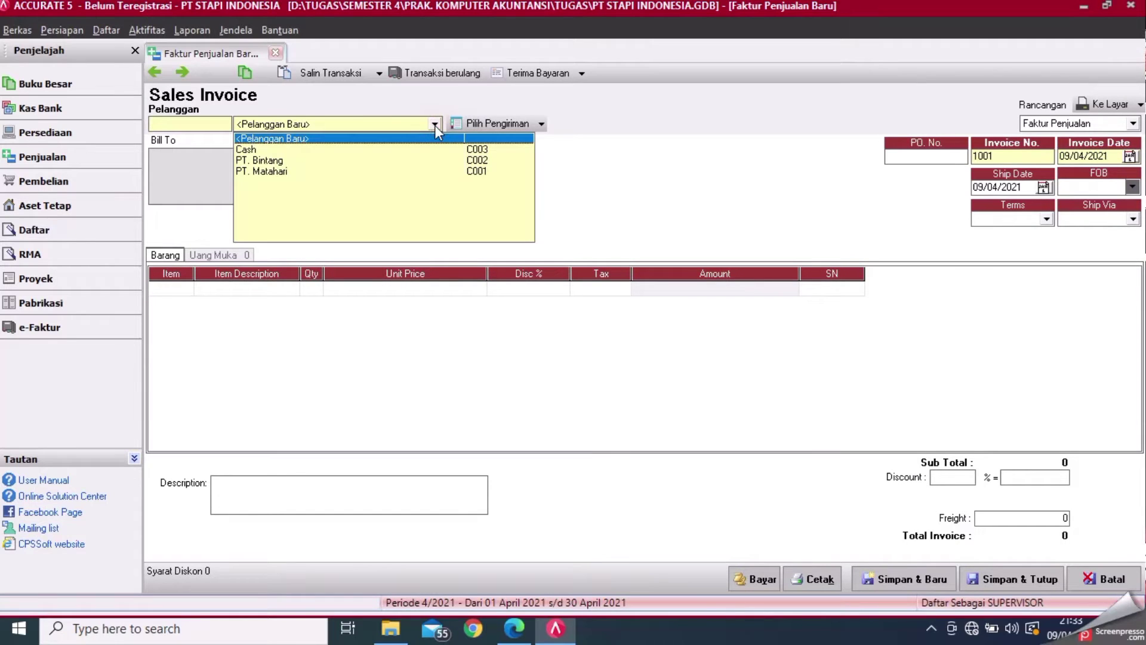
pyautogui.click(317, 160)
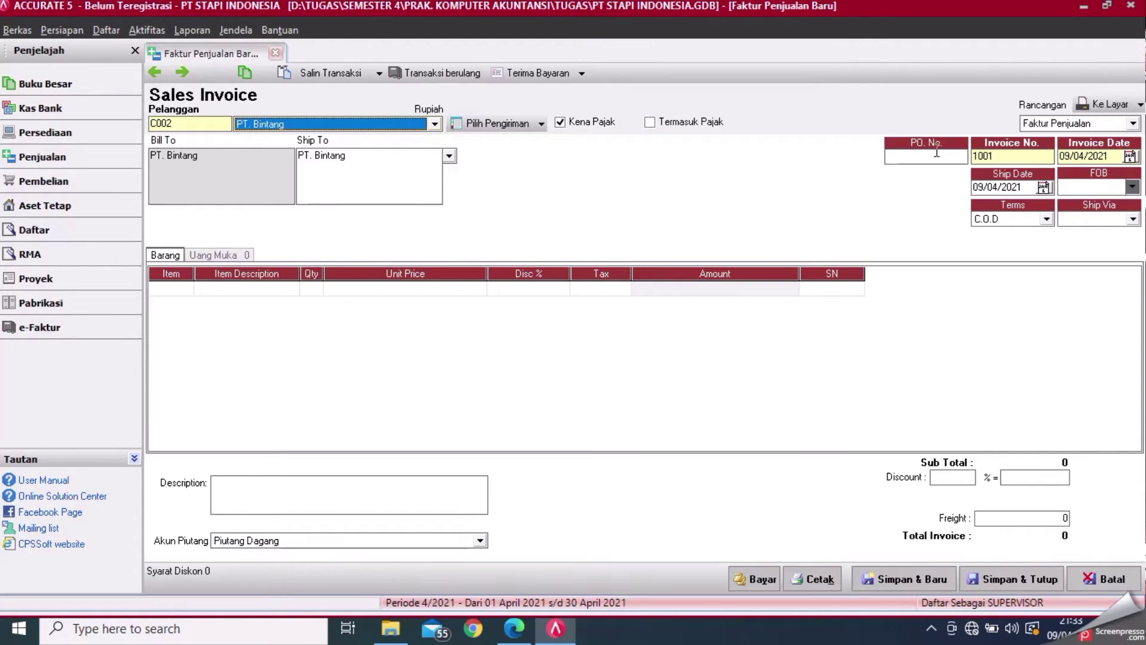
pyautogui.click(1042, 156)
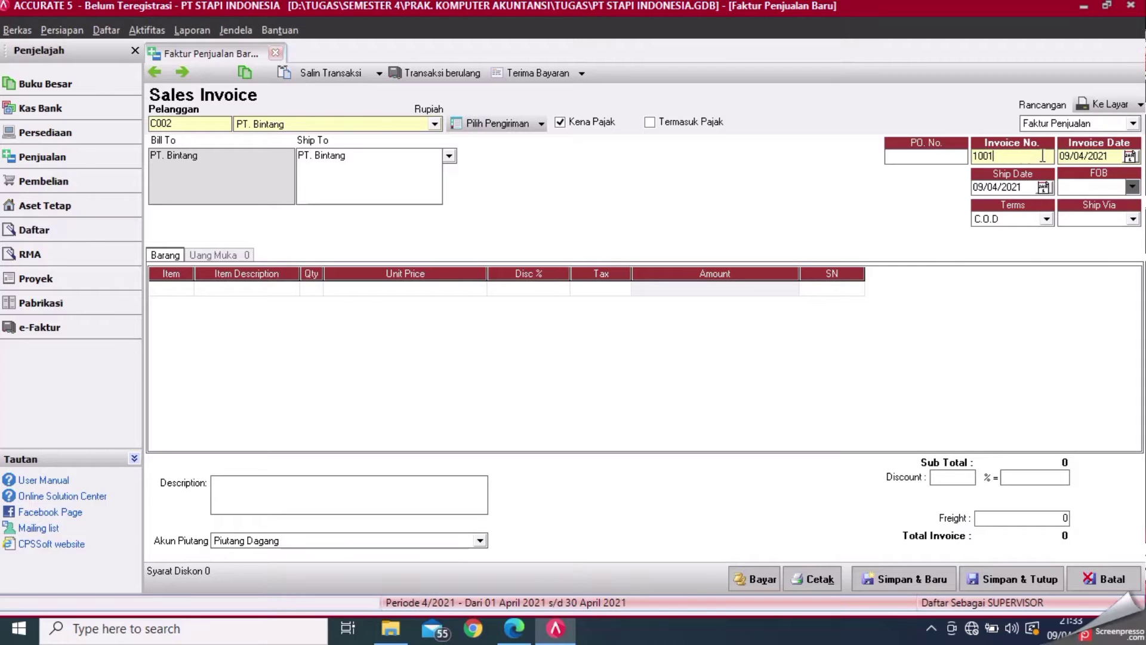
pyautogui.press('BackSpace')
pyautogui.press('BackSpace')
pyautogui.press('BackSpace')
pyautogui.press('BackSpace')
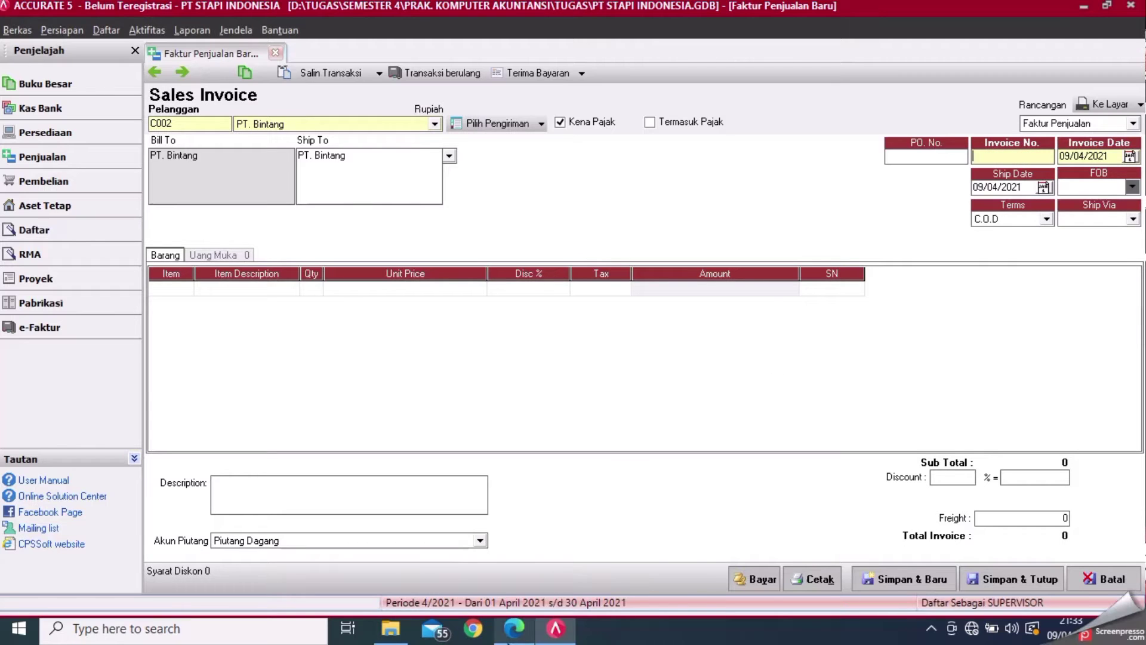
pyautogui.click(513, 628)
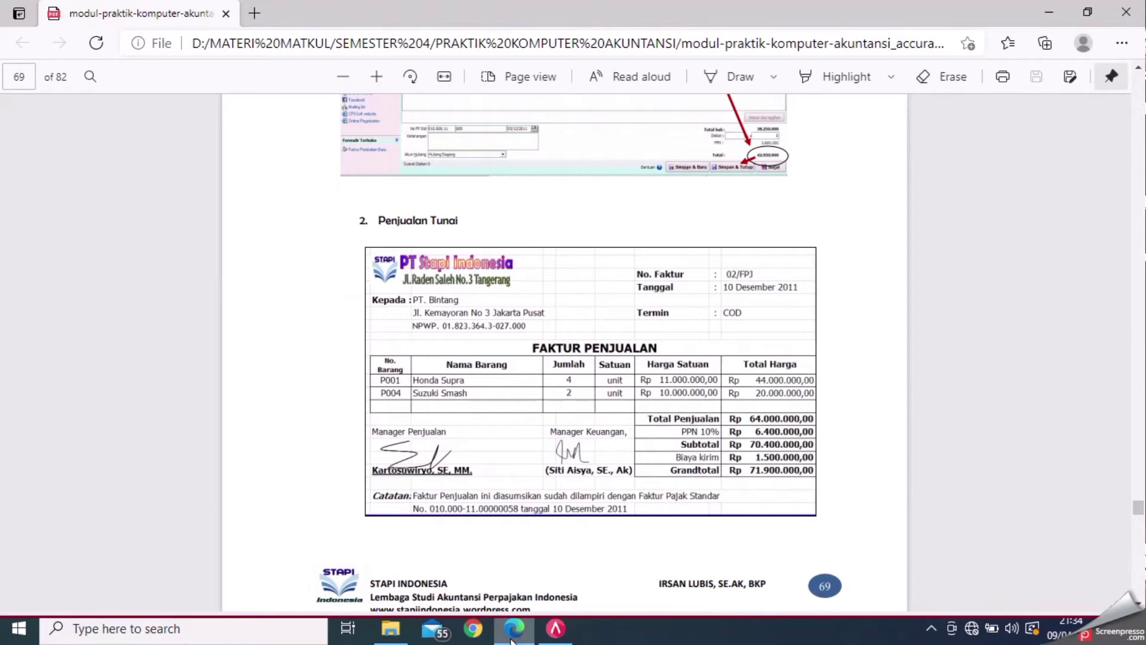
pyautogui.click(555, 628)
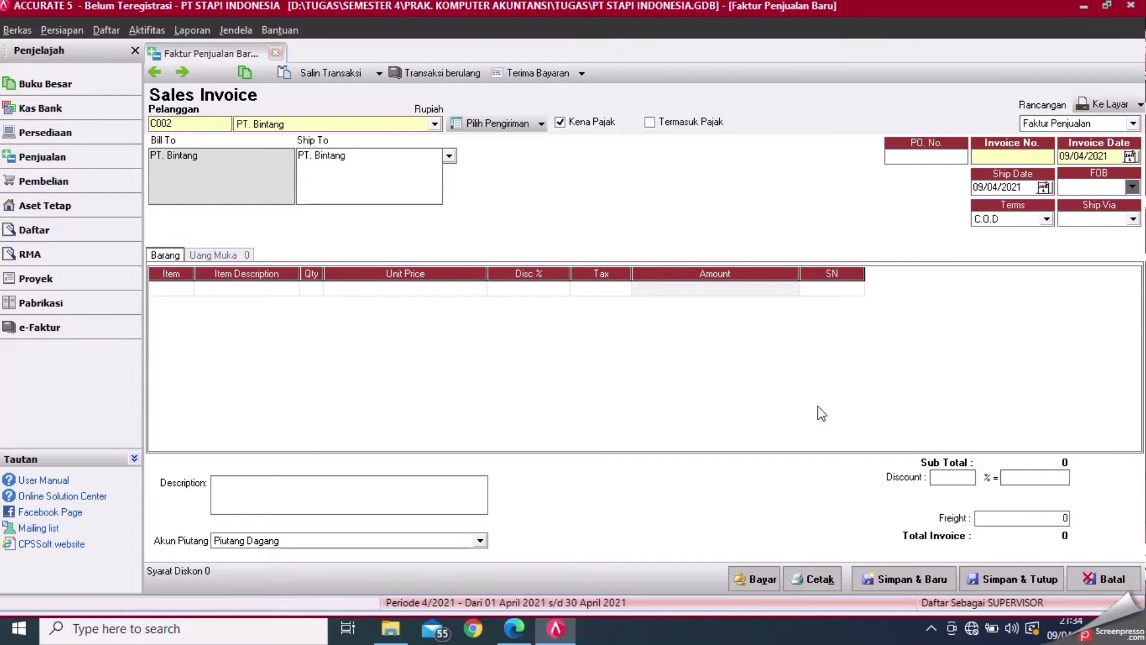
pyautogui.write('02/FJP')
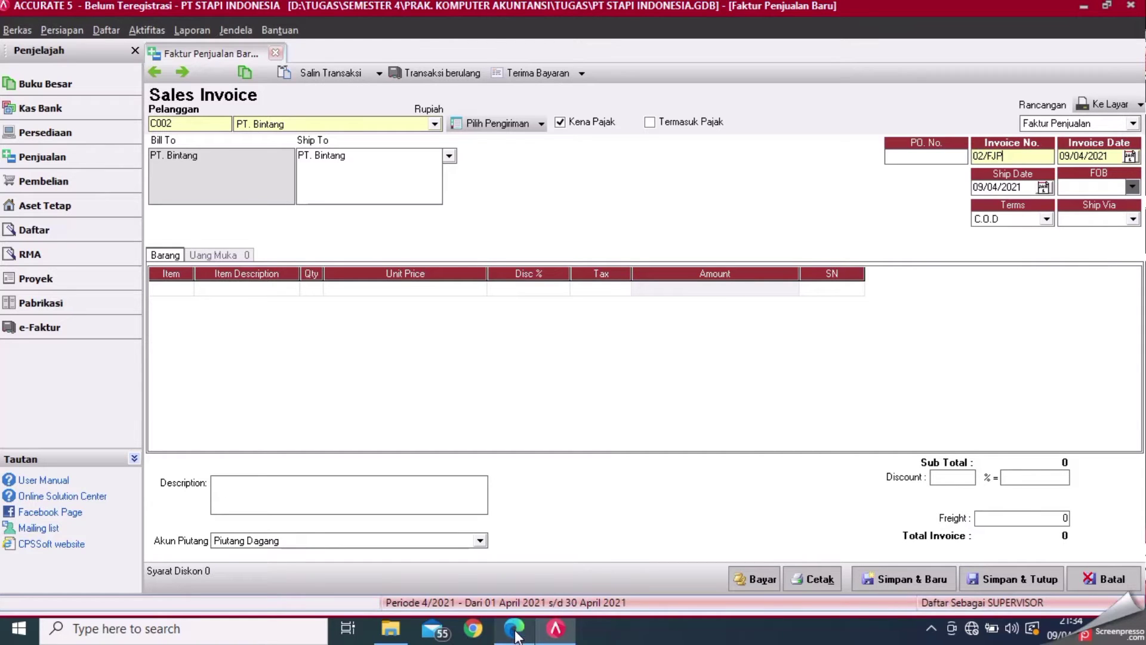
pyautogui.click(515, 632)
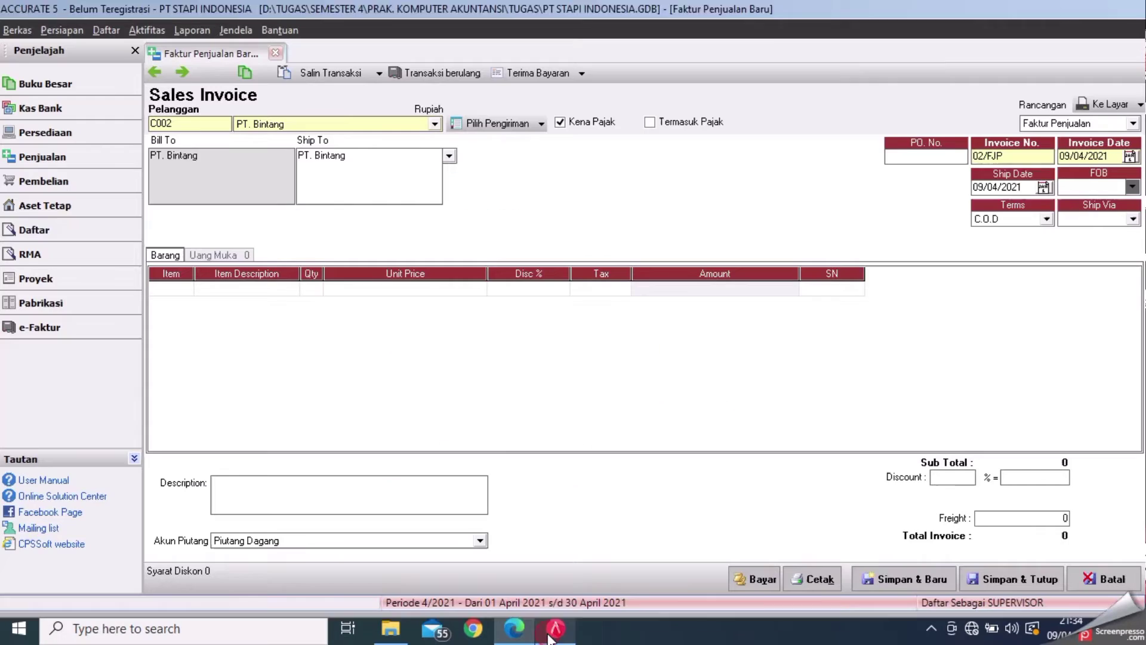
pyautogui.click(555, 628)
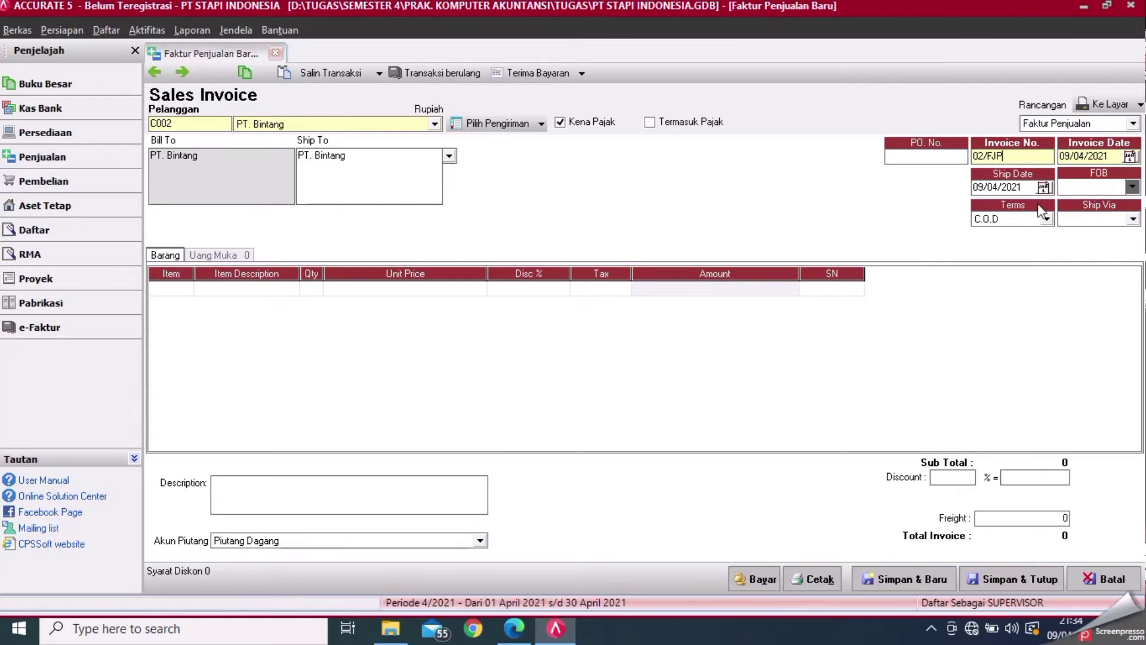
pyautogui.press('BackSpace')
pyautogui.press('BackSpace')
pyautogui.write('P')
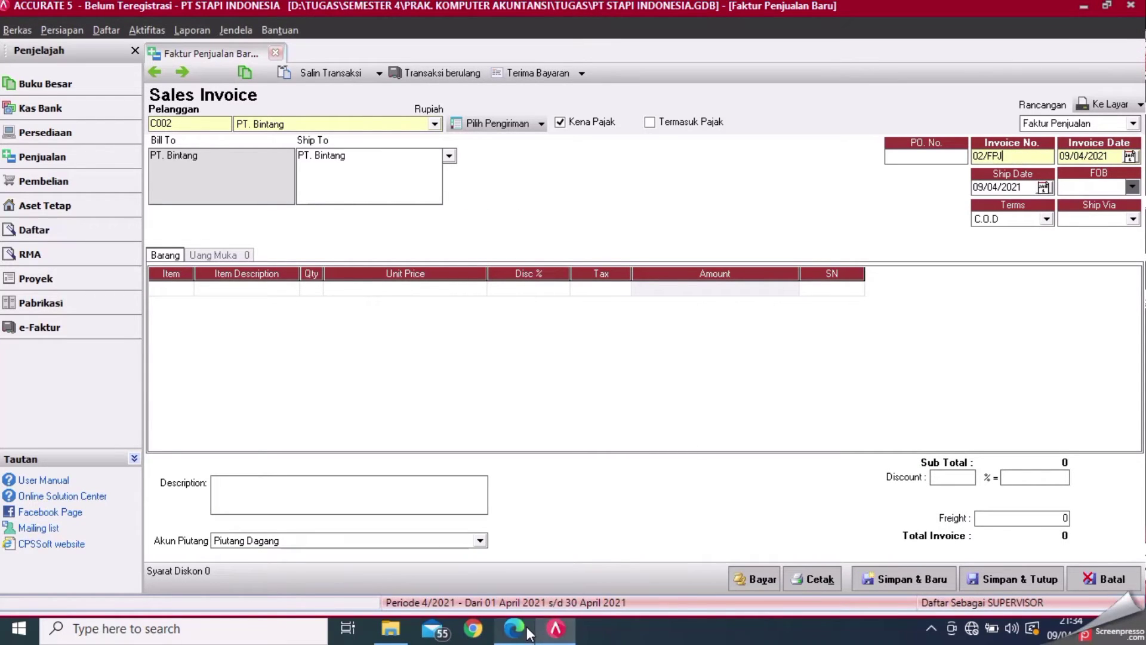
pyautogui.click(527, 631)
pyautogui.click(555, 628)
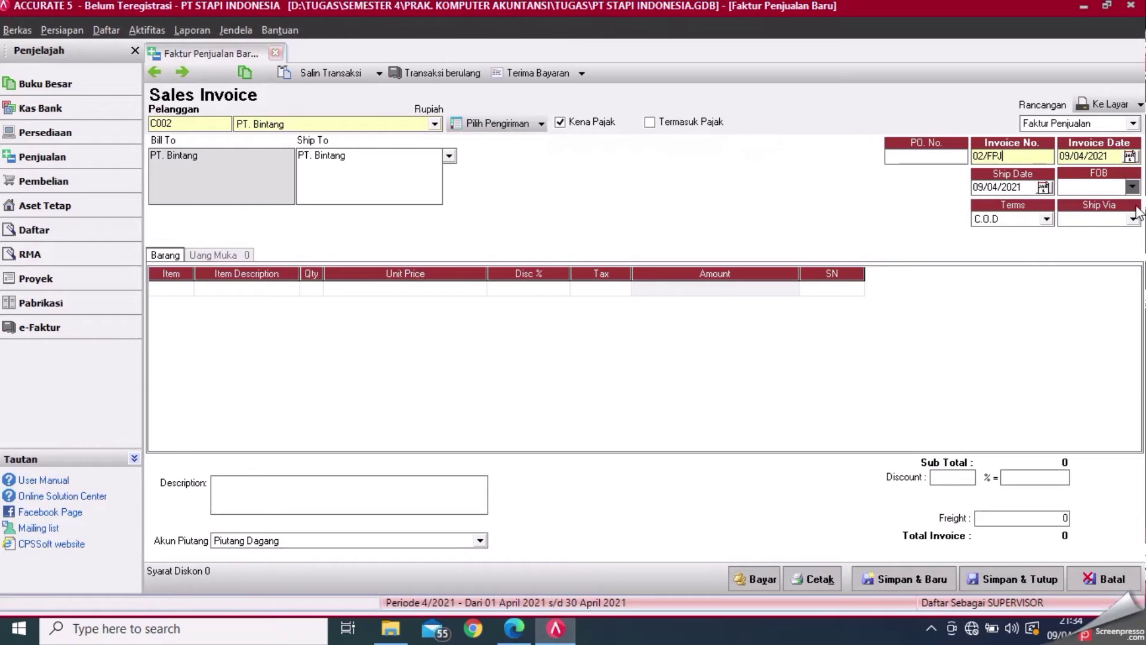
pyautogui.write('J')
# - Set the invoice date and ship date to 10/12/2011
pyautogui.click(1117, 156)
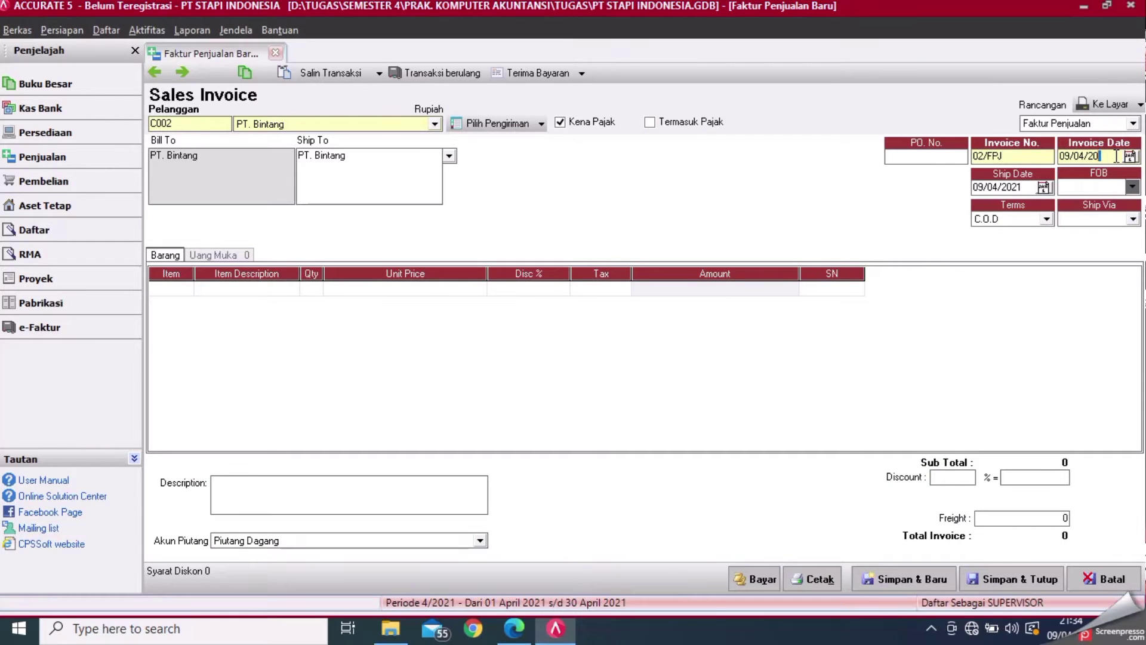
pyautogui.press('Delete')
pyautogui.write('10/12/2011')
pyautogui.click(1029, 188)
pyautogui.press('Delete')
pyautogui.write('10122011')
pyautogui.click(528, 639)
pyautogui.click(554, 632)
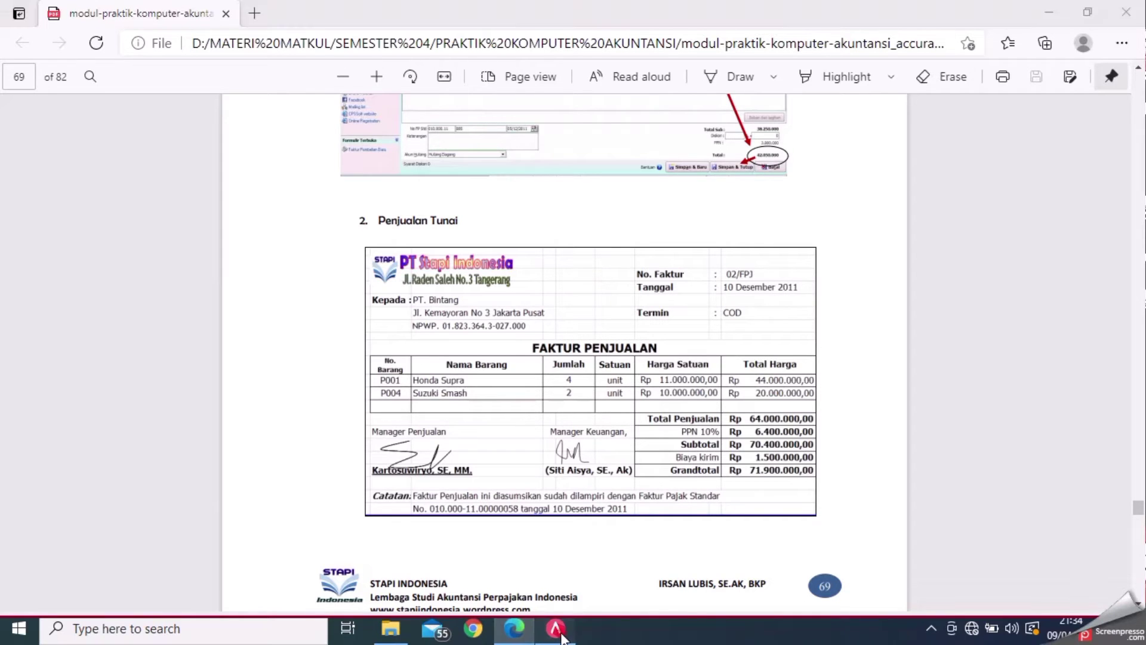
pyautogui.click(511, 636)
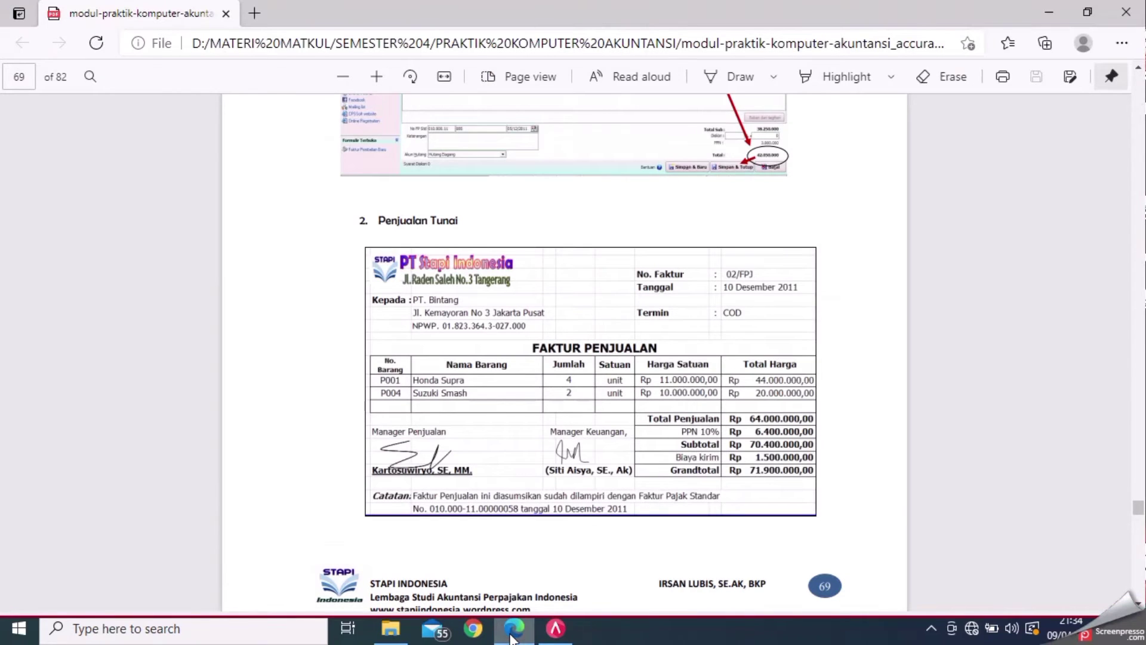
pyautogui.click(554, 634)
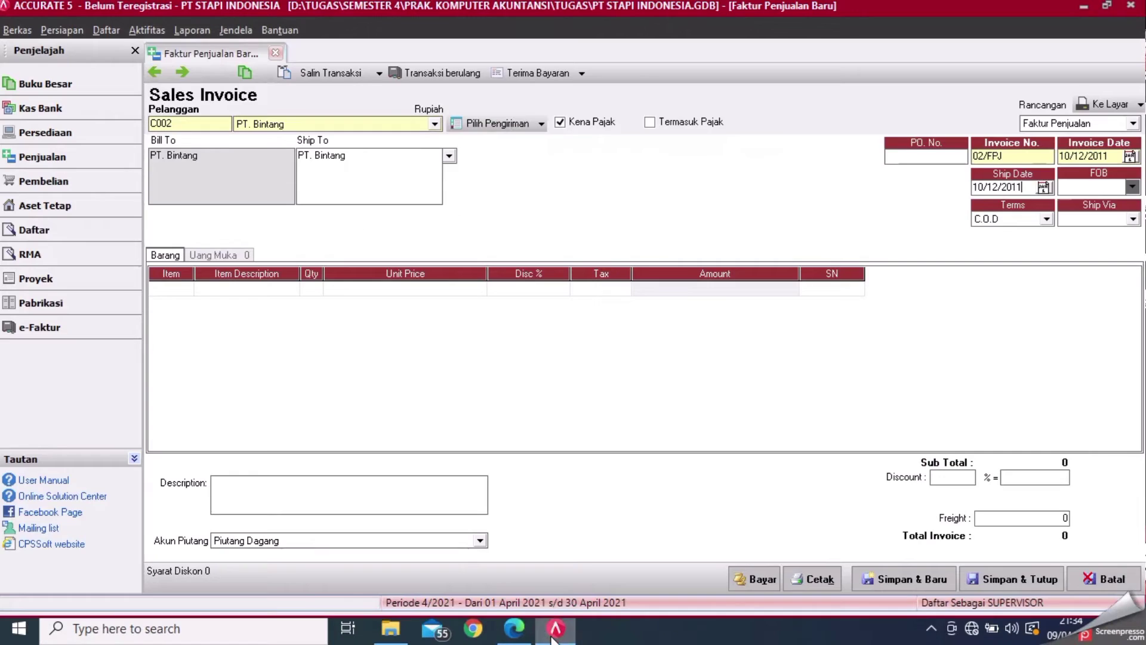
pyautogui.click(187, 287)
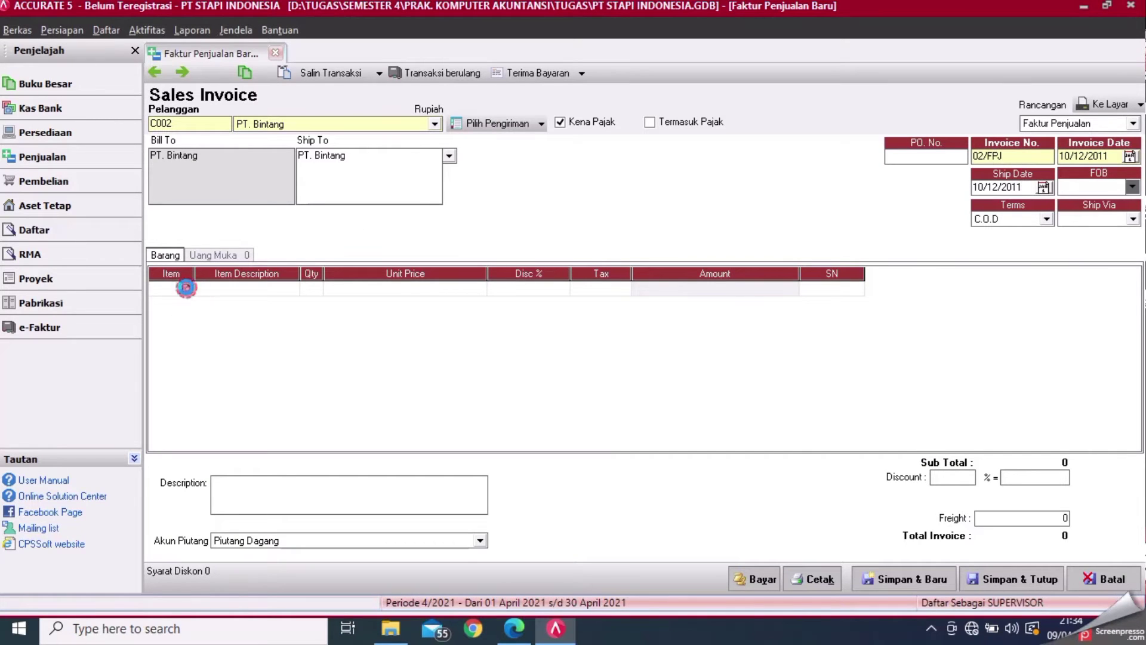
# - Add Honda Supra (P001) on the first line with quantity 4
pyautogui.click(186, 288)
pyautogui.doubleClick(542, 215)
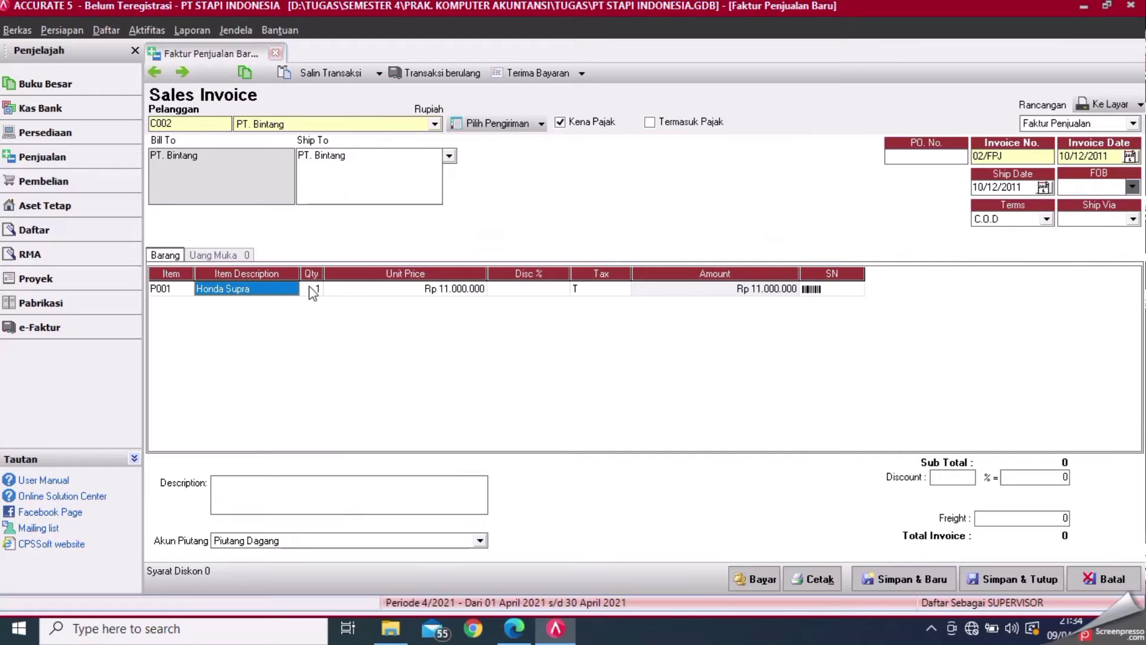
pyautogui.click(312, 288)
pyautogui.click(513, 628)
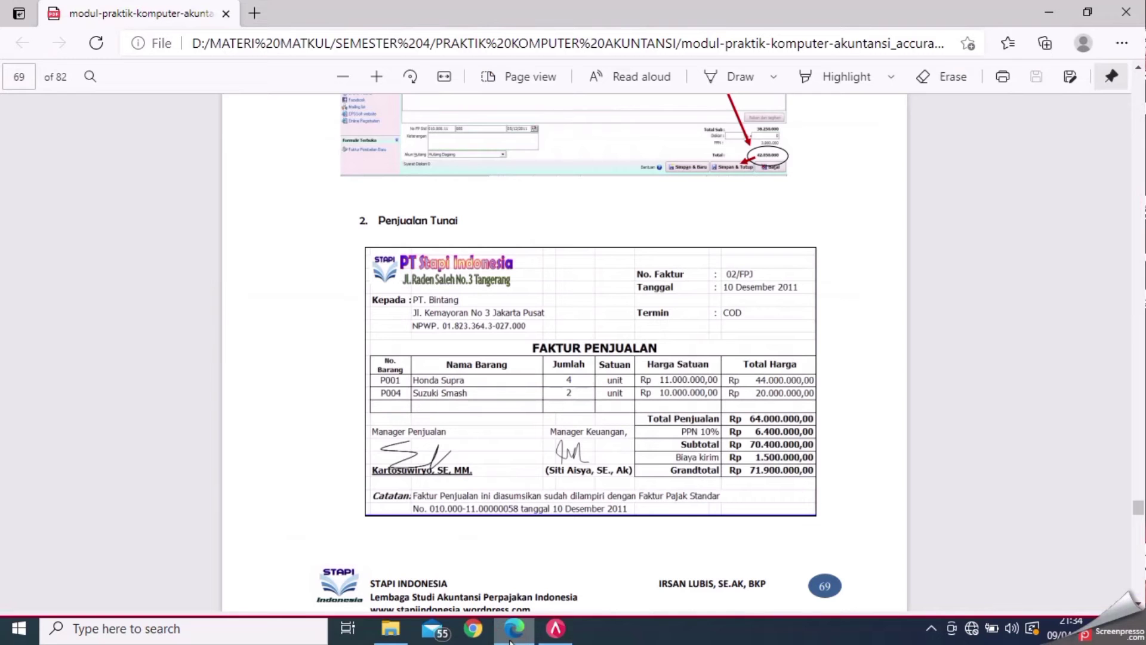
pyautogui.click(556, 628)
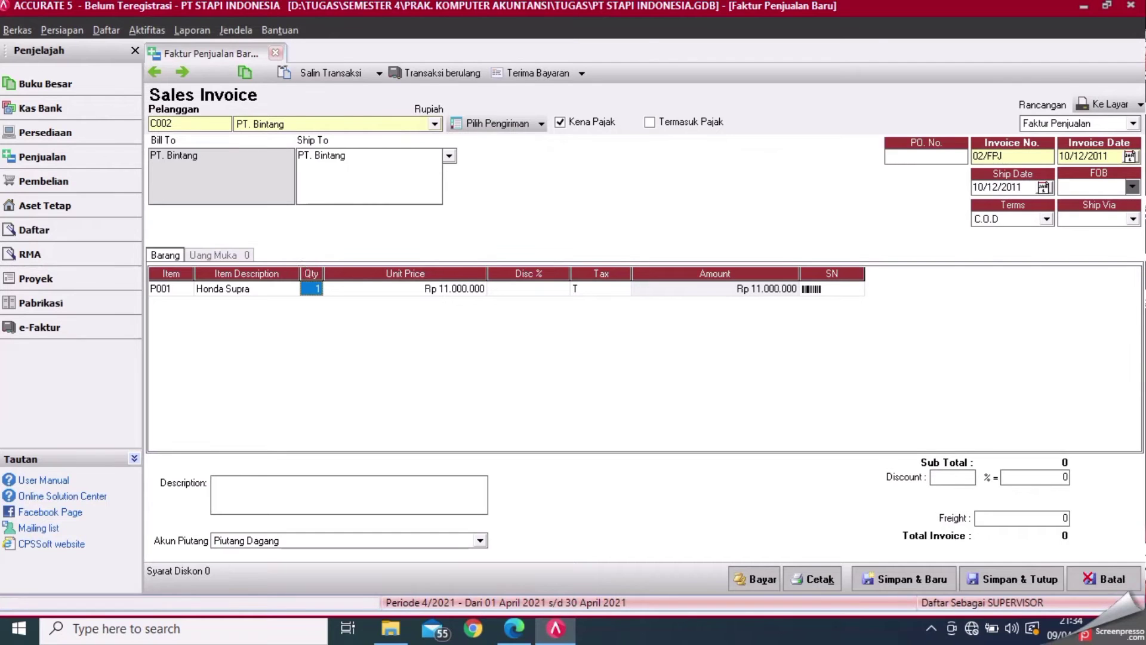
pyautogui.write('4')
pyautogui.press('Return')
pyautogui.press('Return')
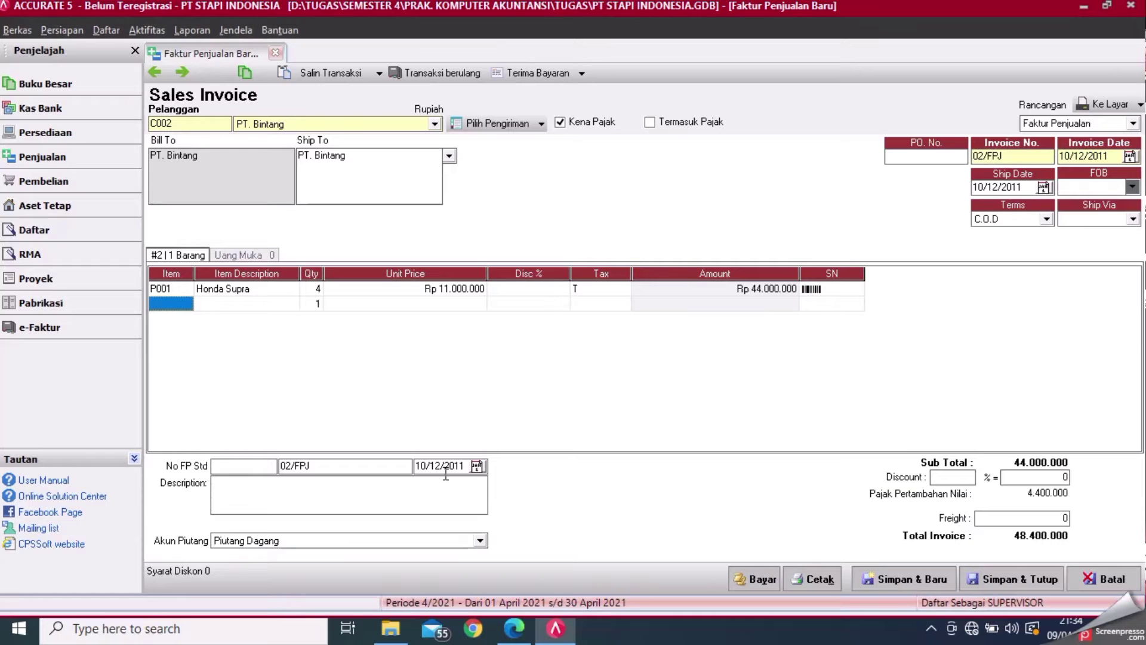
pyautogui.click(524, 622)
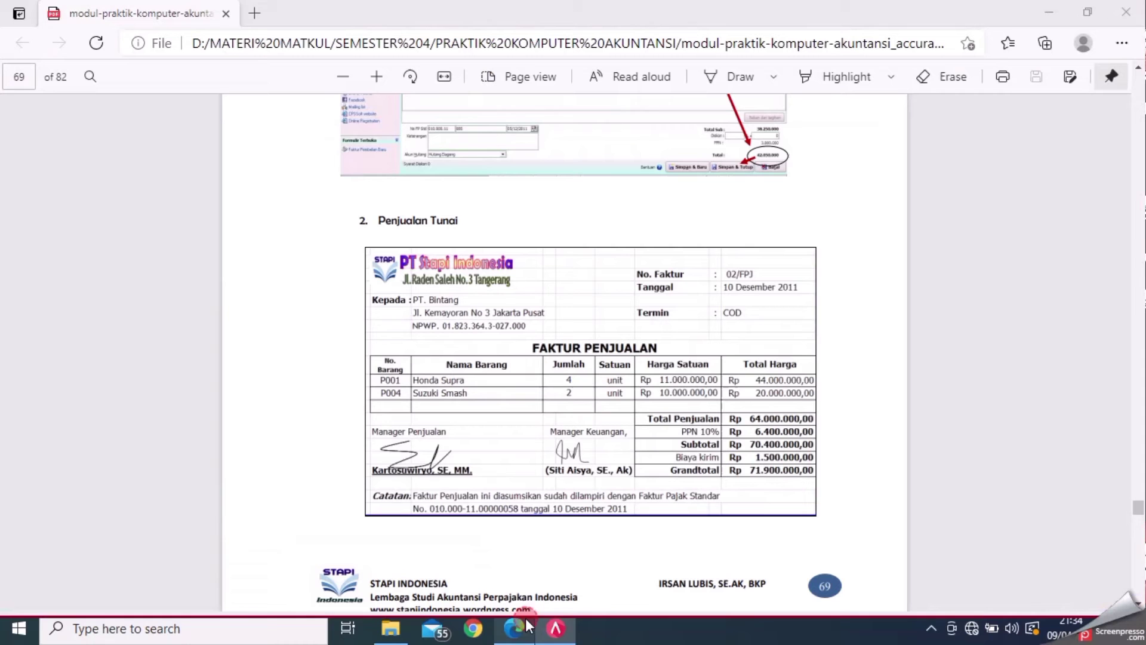
pyautogui.click(555, 636)
# - Add Suzuki Smash (P004) on the second line with quantity 2, then view the reference invoice
pyautogui.click(188, 303)
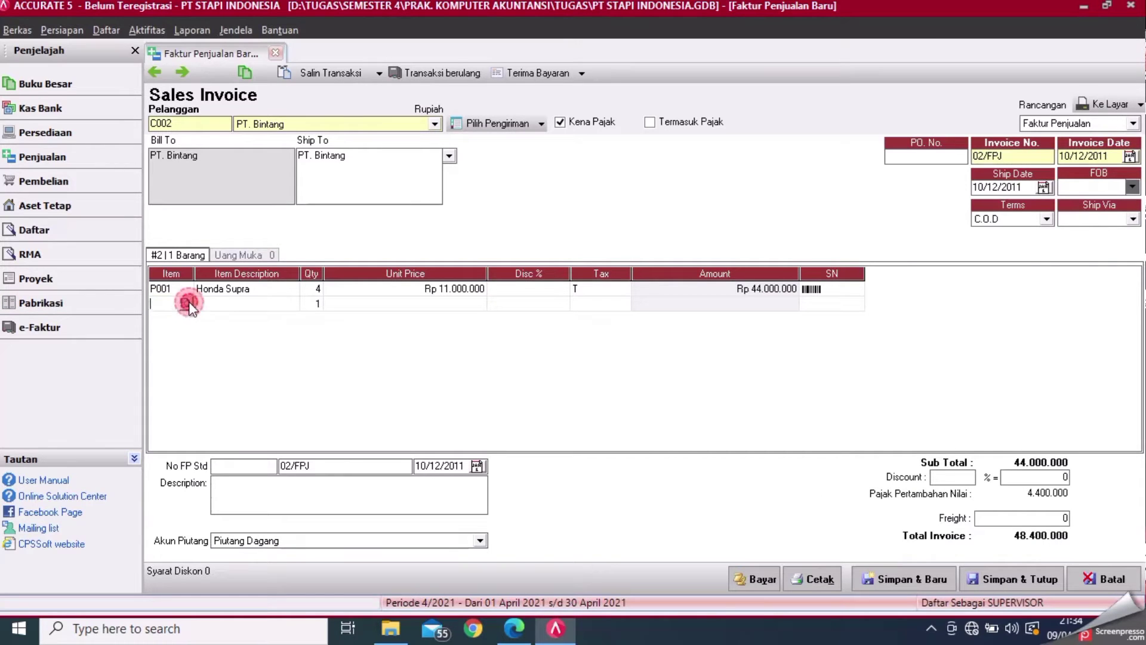
pyautogui.click(187, 303)
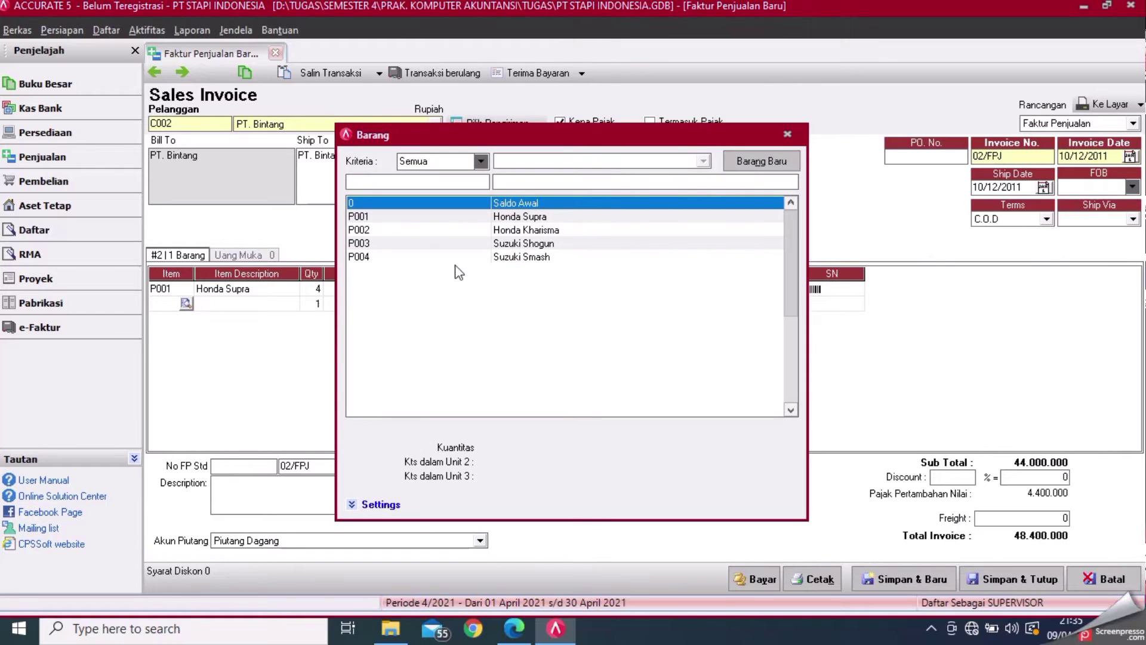
pyautogui.doubleClick(471, 258)
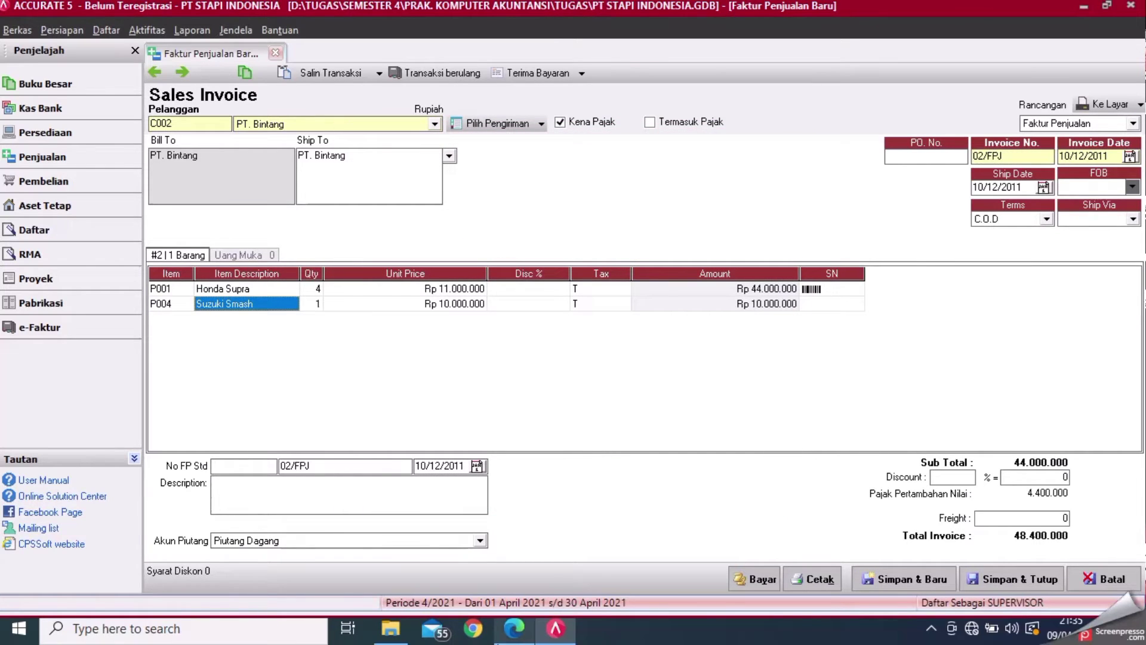
pyautogui.click(512, 636)
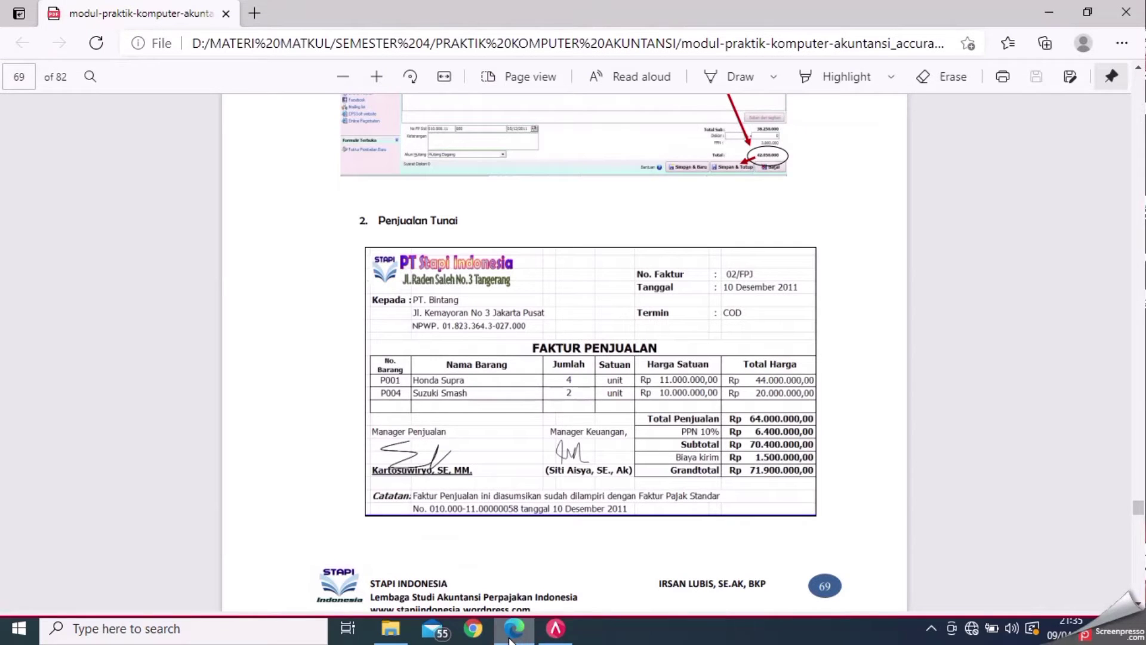
pyautogui.click(555, 634)
pyautogui.click(316, 305)
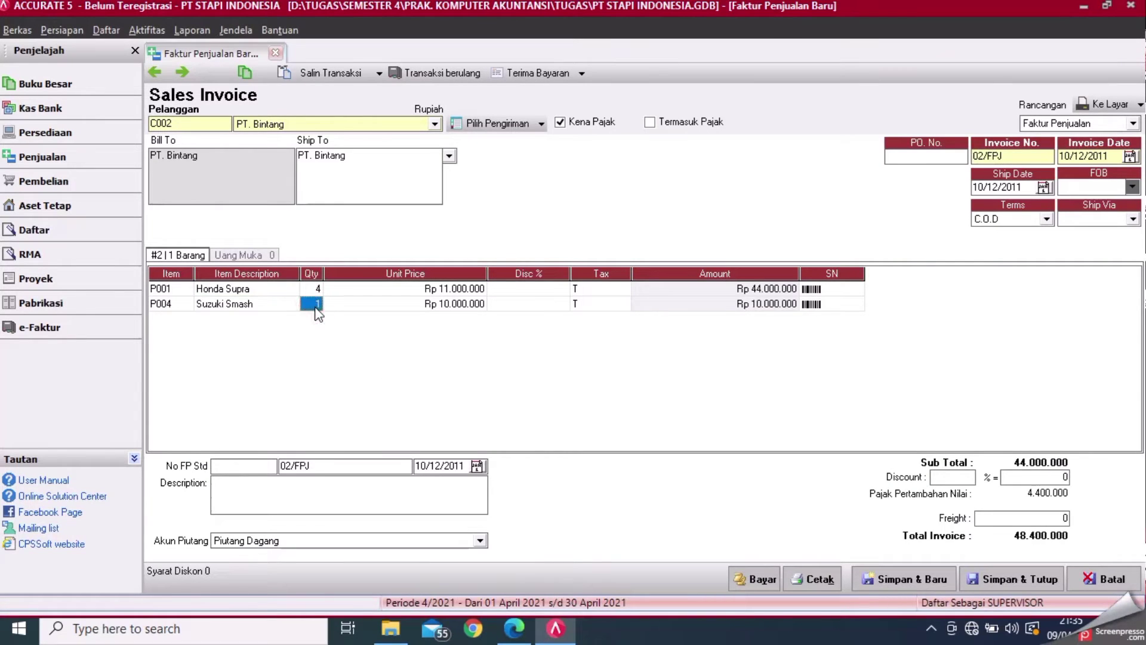
pyautogui.write('2')
pyautogui.press('Tab')
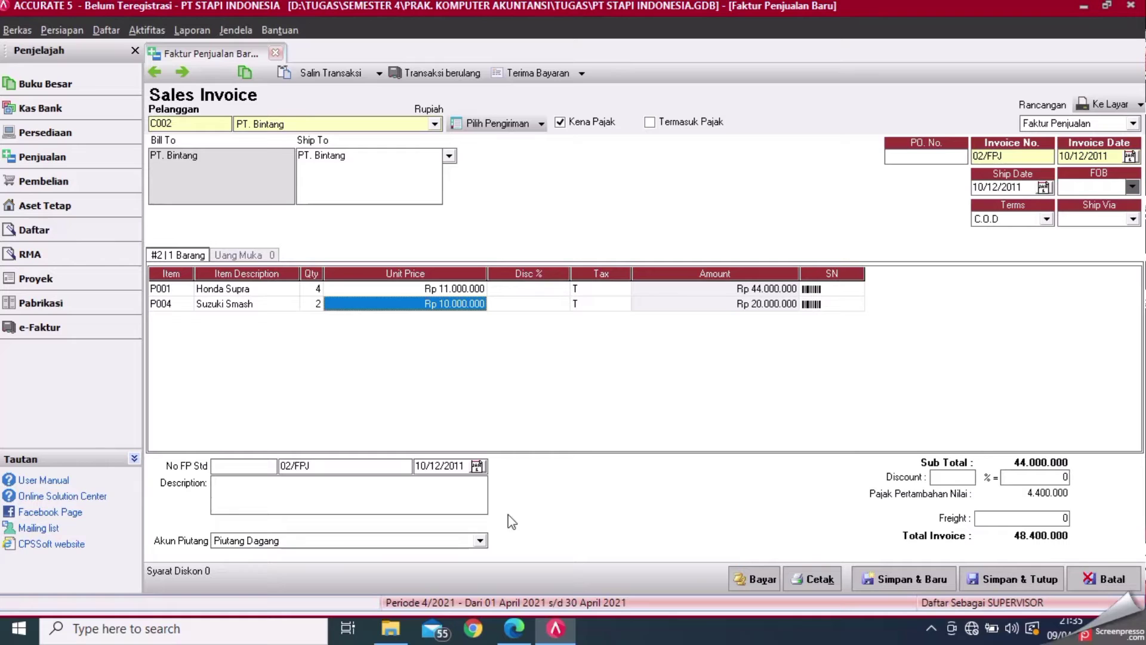
pyautogui.click(513, 628)
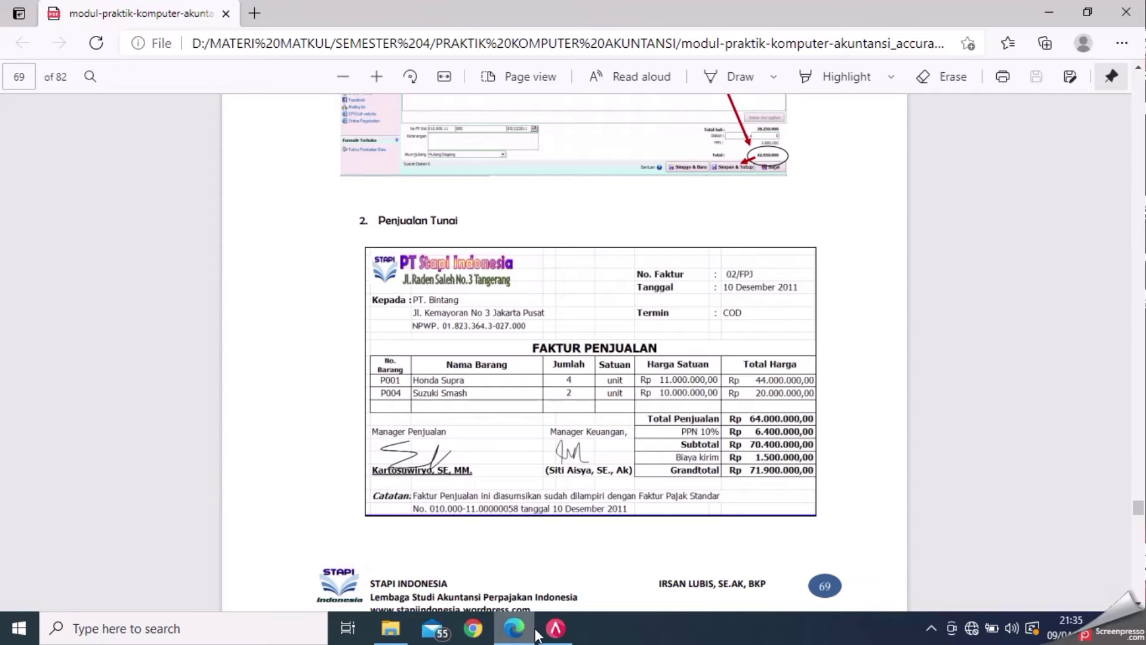
# - Enter 010.000 in the first tax number box and clear 02/FPJ from the second, checking the PDF
pyautogui.click(555, 628)
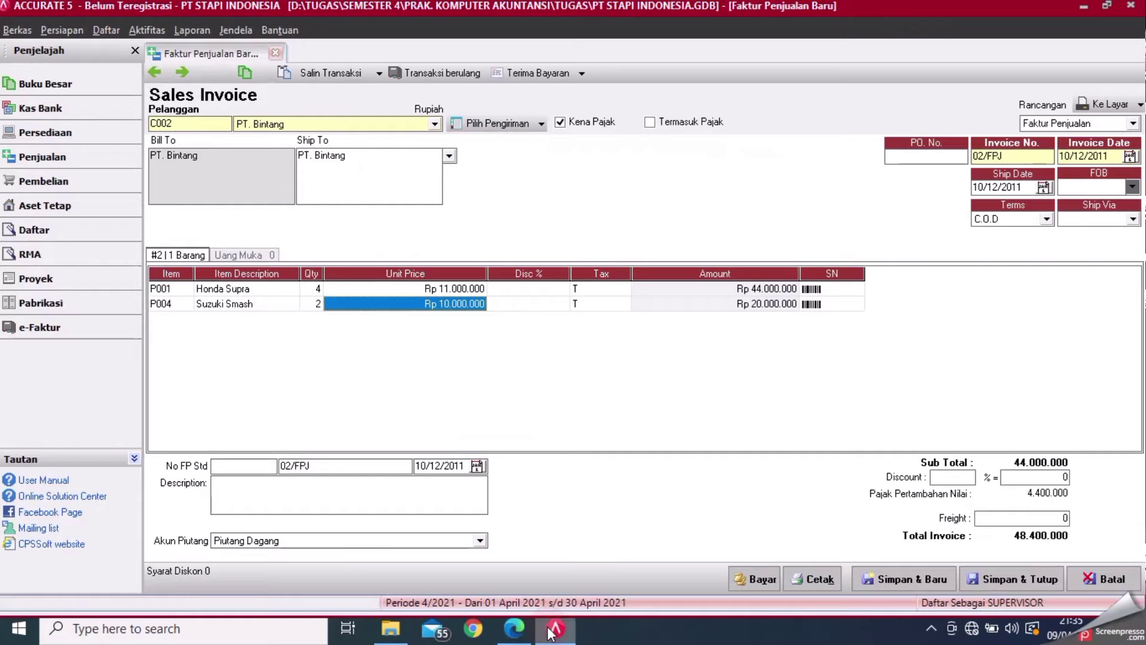
pyautogui.click(265, 470)
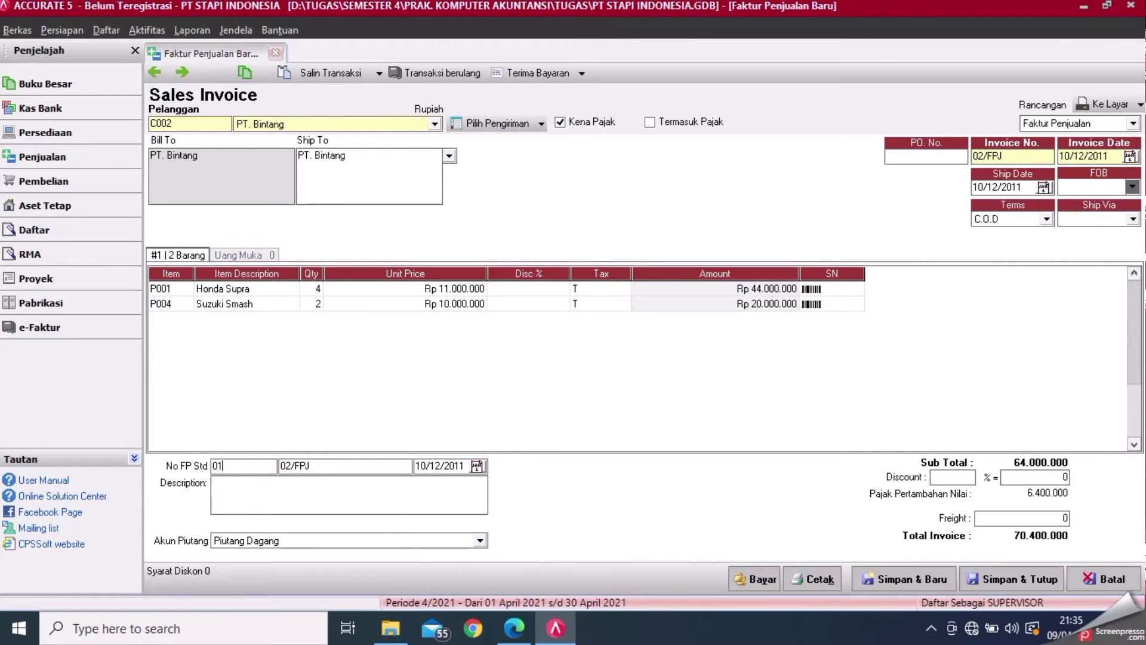
pyautogui.write('010.000')
pyautogui.click(367, 472)
pyautogui.press('BackSpace')
pyautogui.press('BackSpace')
pyautogui.press('BackSpace')
pyautogui.press('BackSpace')
pyautogui.press('BackSpace')
pyautogui.press('BackSpace')
pyautogui.click(514, 629)
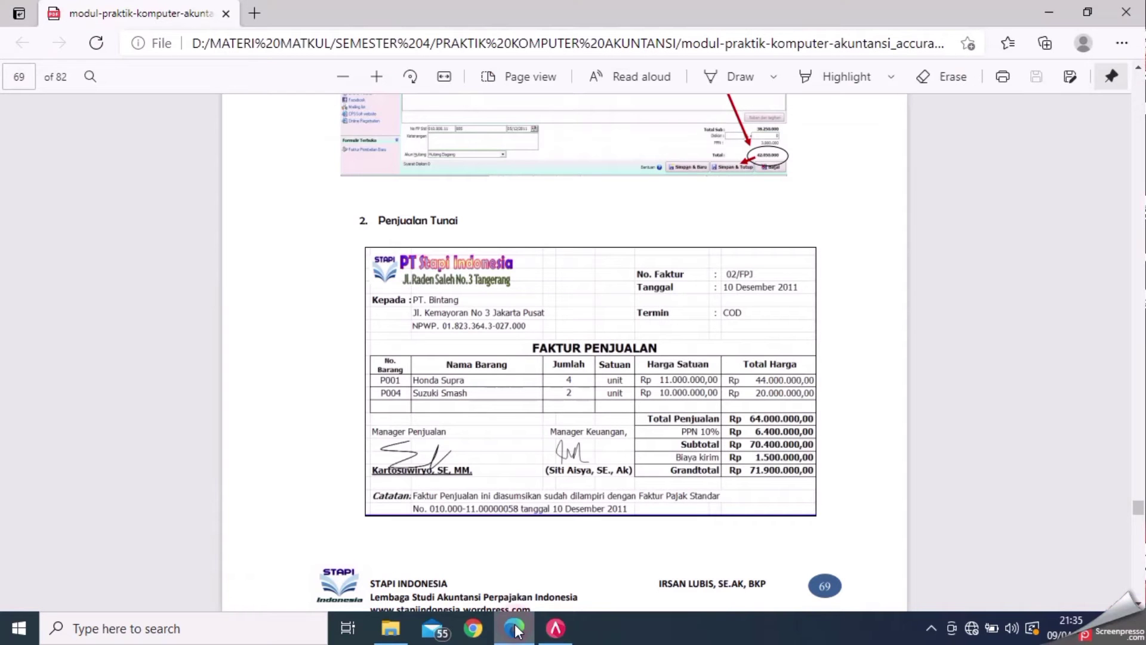
pyautogui.click(556, 628)
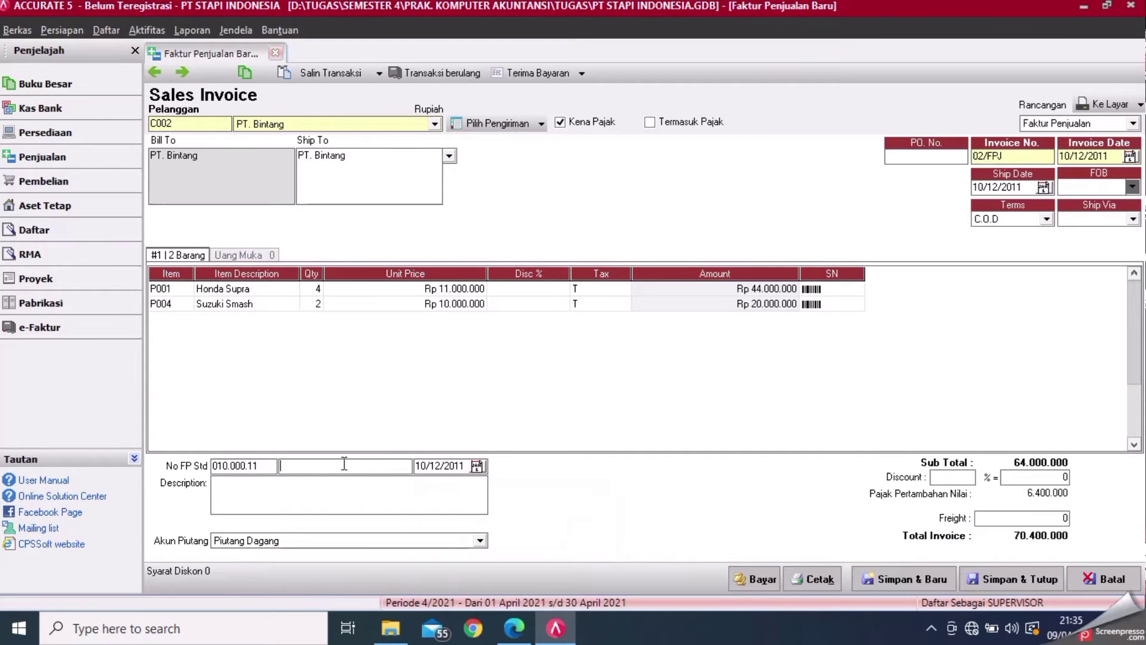
# - Enter 00000058 as the second part of the tax invoice number, verifying it against the PDF
pyautogui.click(251, 470)
pyautogui.click(306, 467)
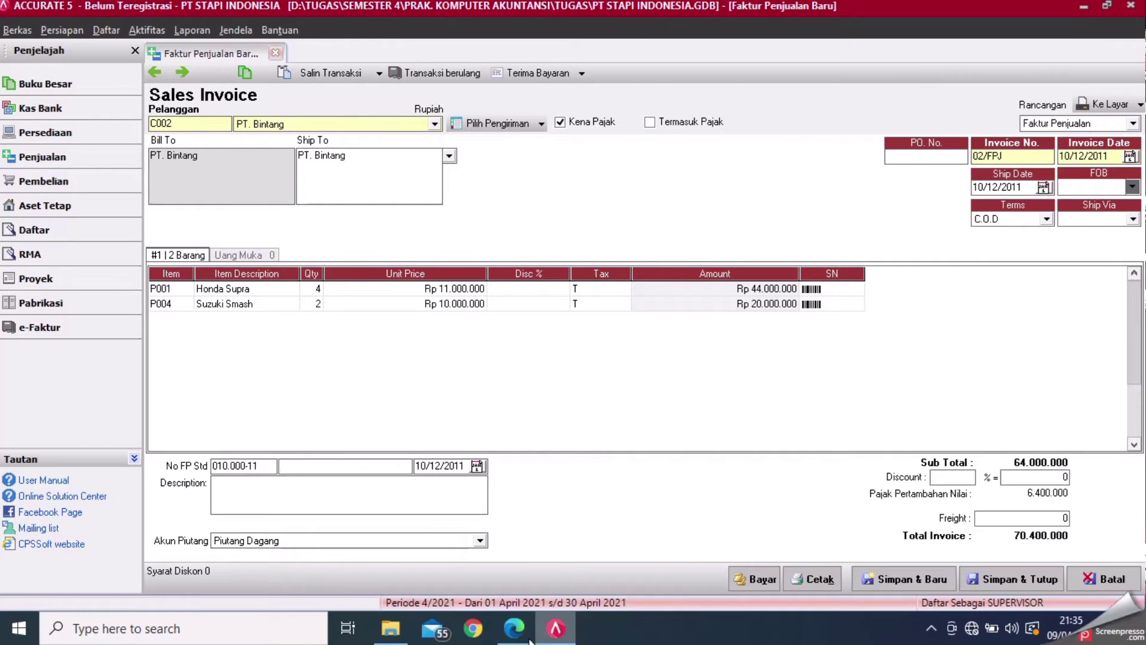
pyautogui.click(514, 628)
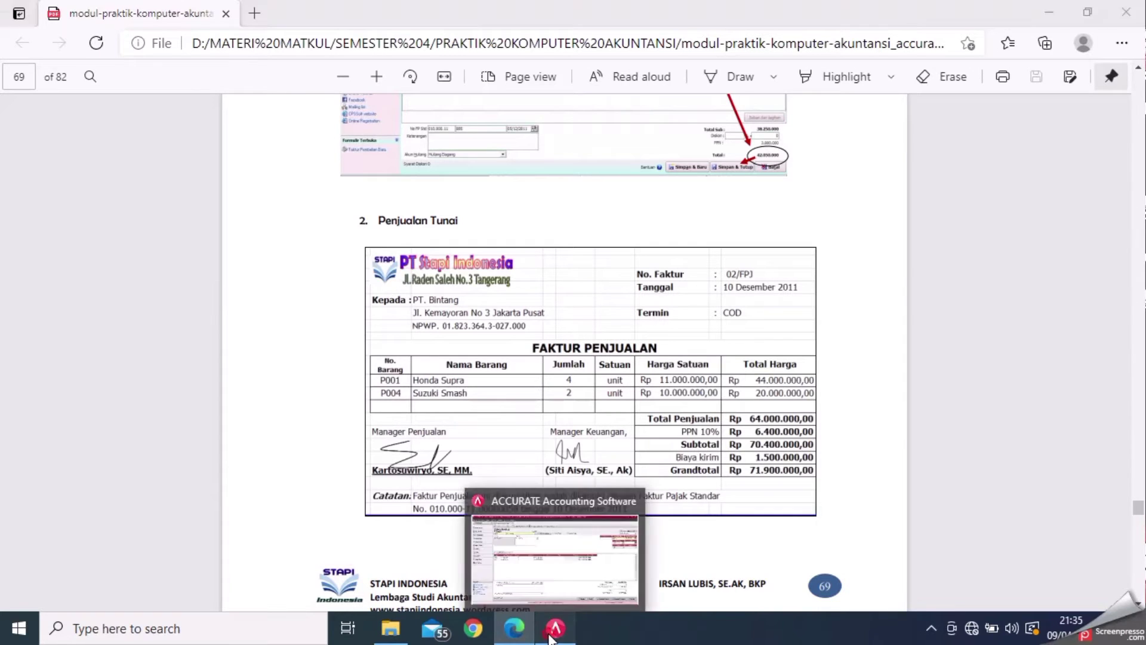
pyautogui.click(554, 634)
pyautogui.write('00')
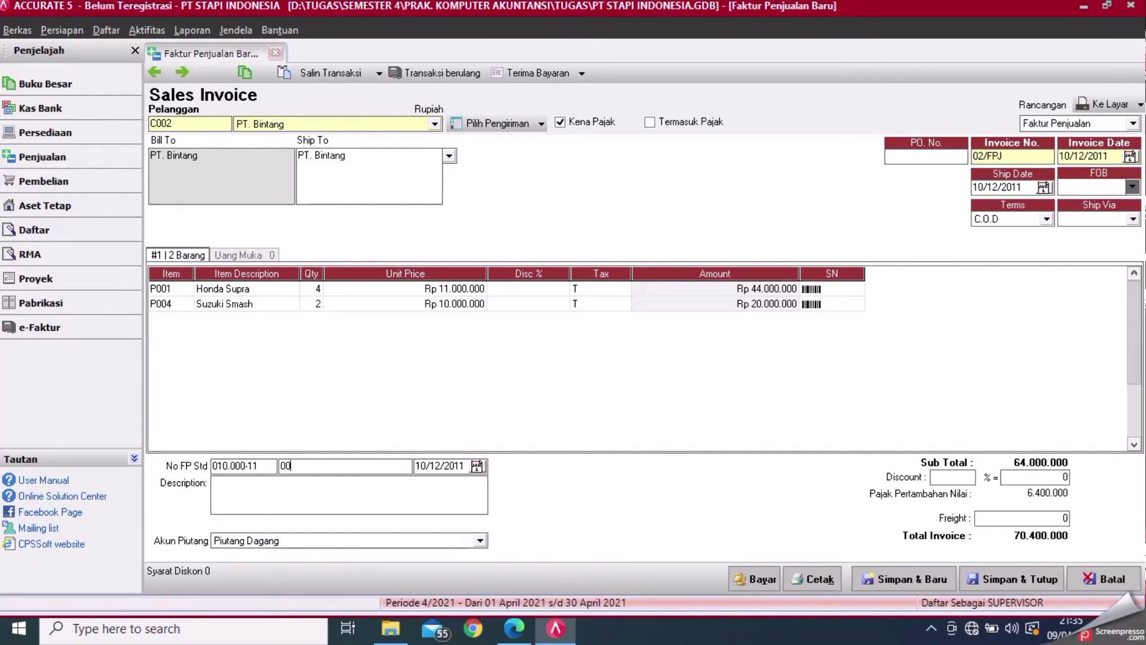
pyautogui.write('000058')
pyautogui.click(513, 629)
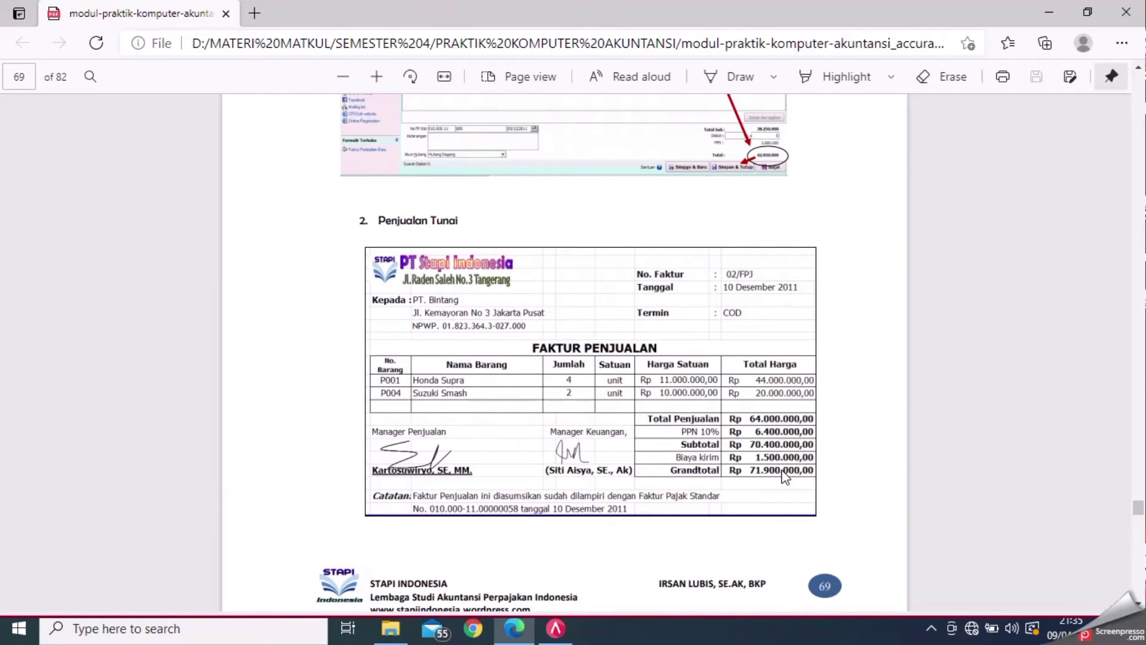
pyautogui.click(555, 628)
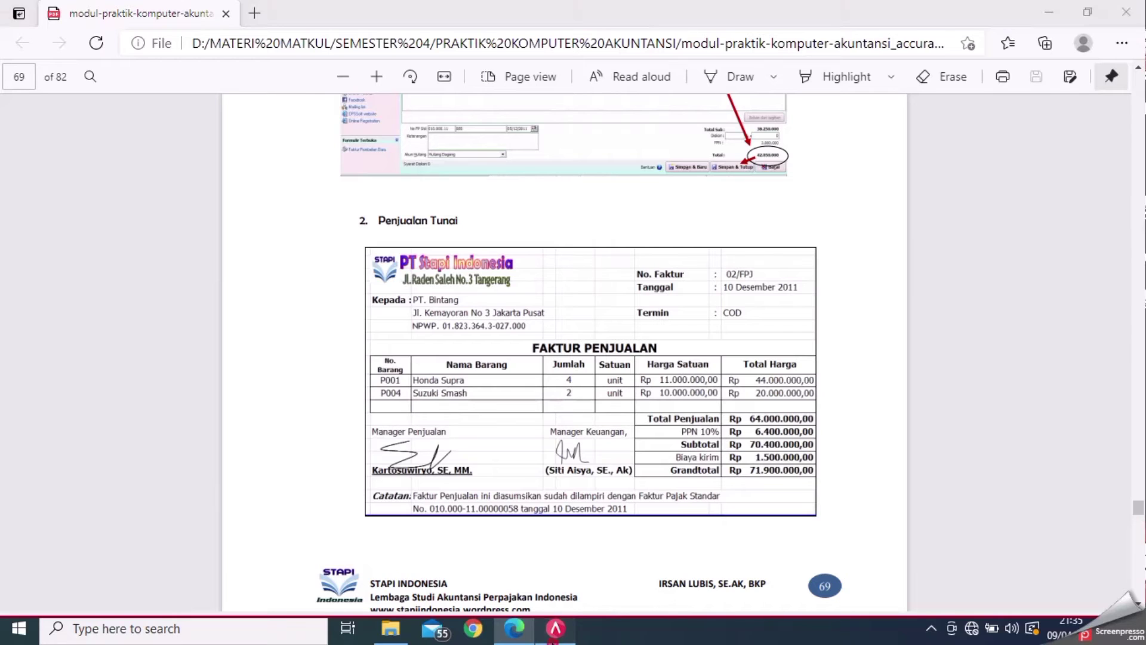
# - Set freight to 1.500.000 and post it to account 71000 Beban Luar Usaha
pyautogui.click(1035, 518)
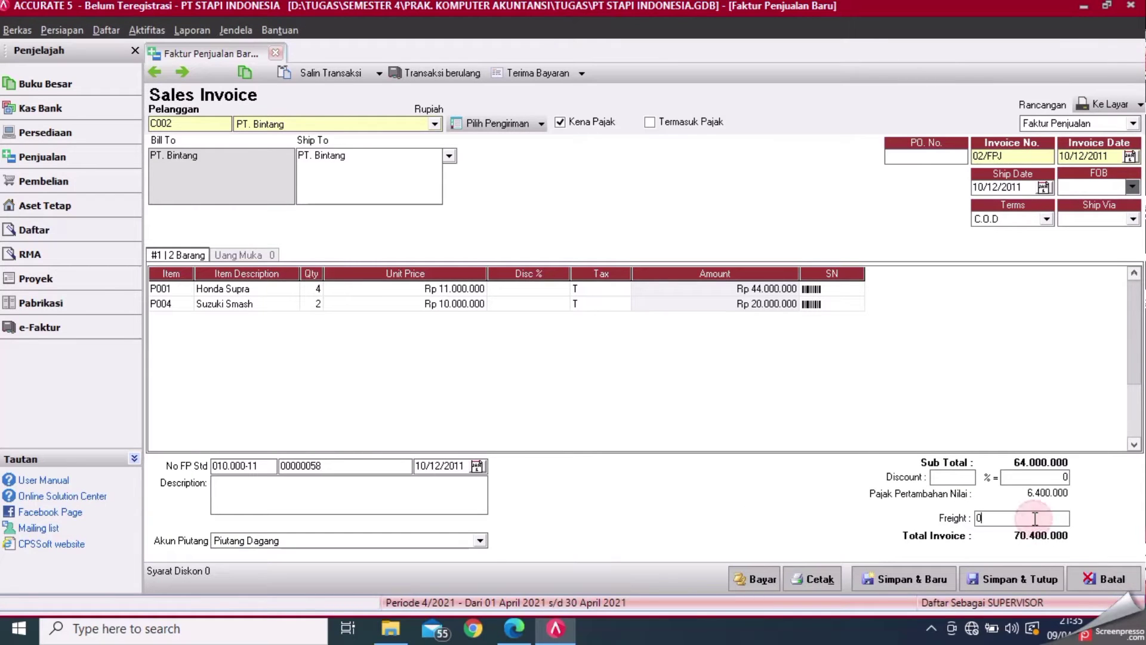
pyautogui.press('BackSpace')
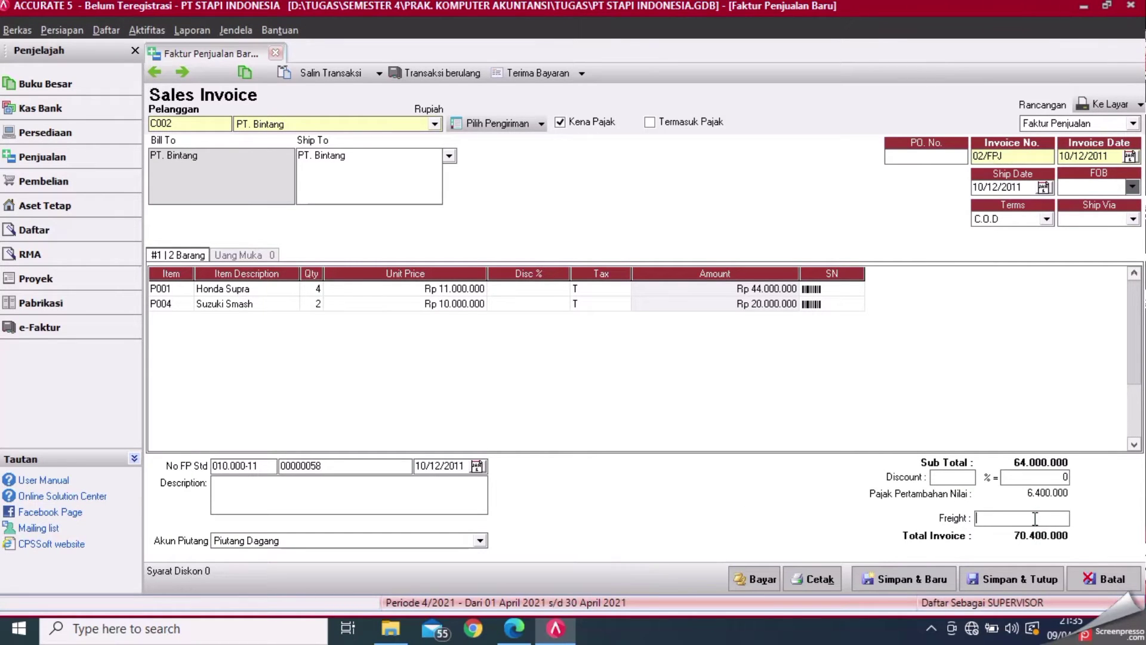
pyautogui.write('1500000')
pyautogui.press('Tab')
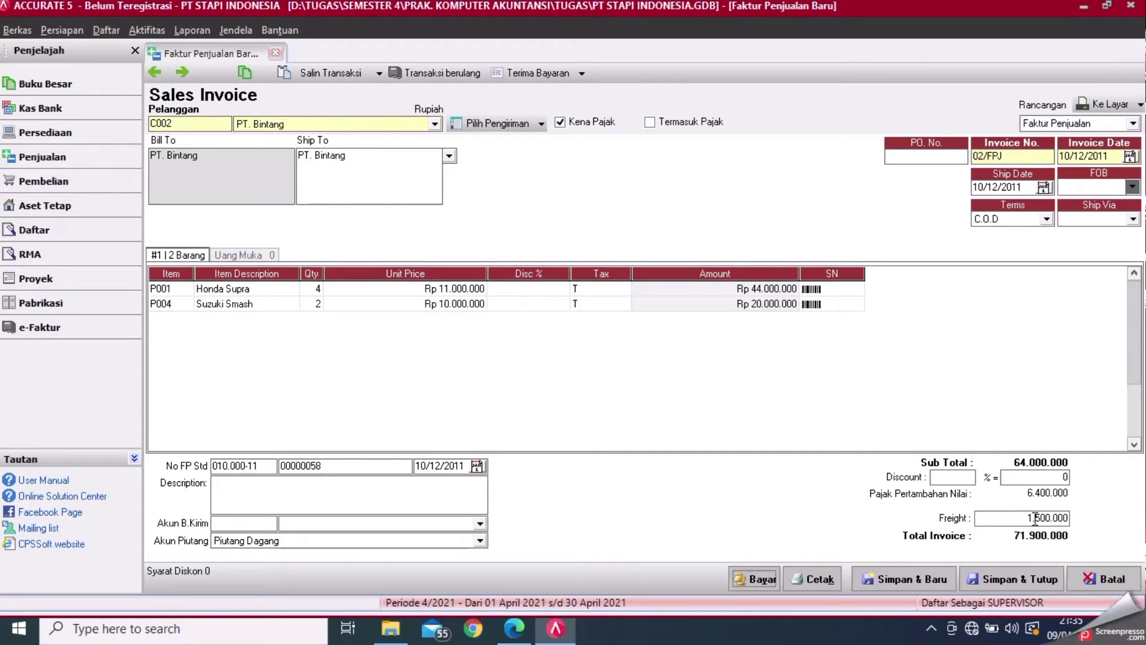
pyautogui.click(480, 523)
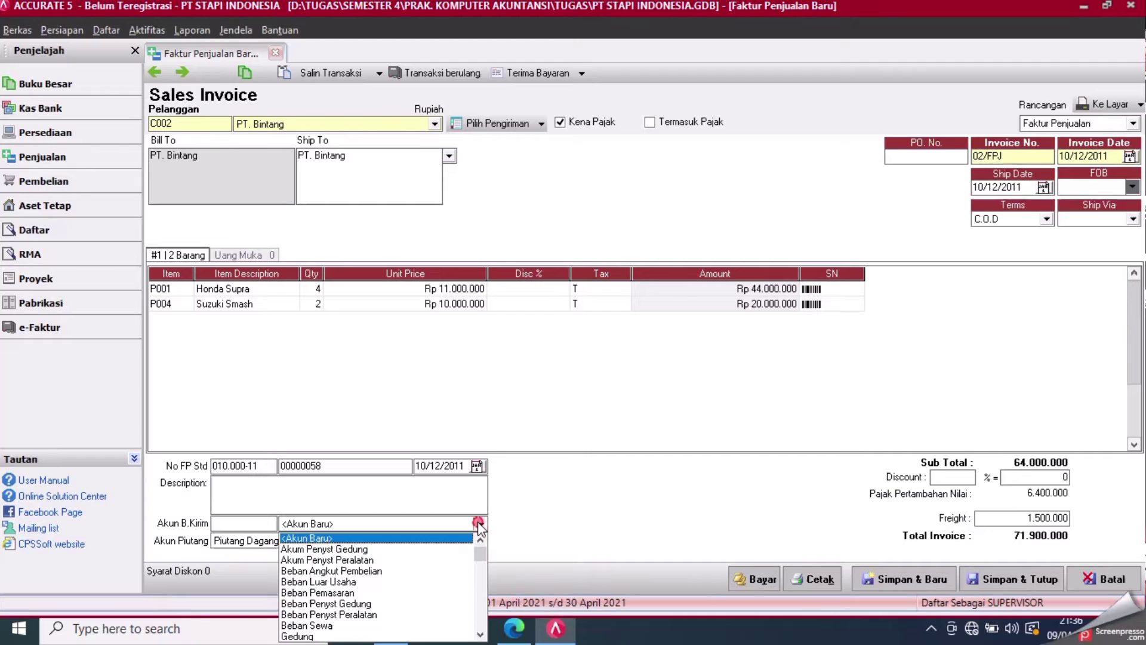
pyautogui.click(318, 582)
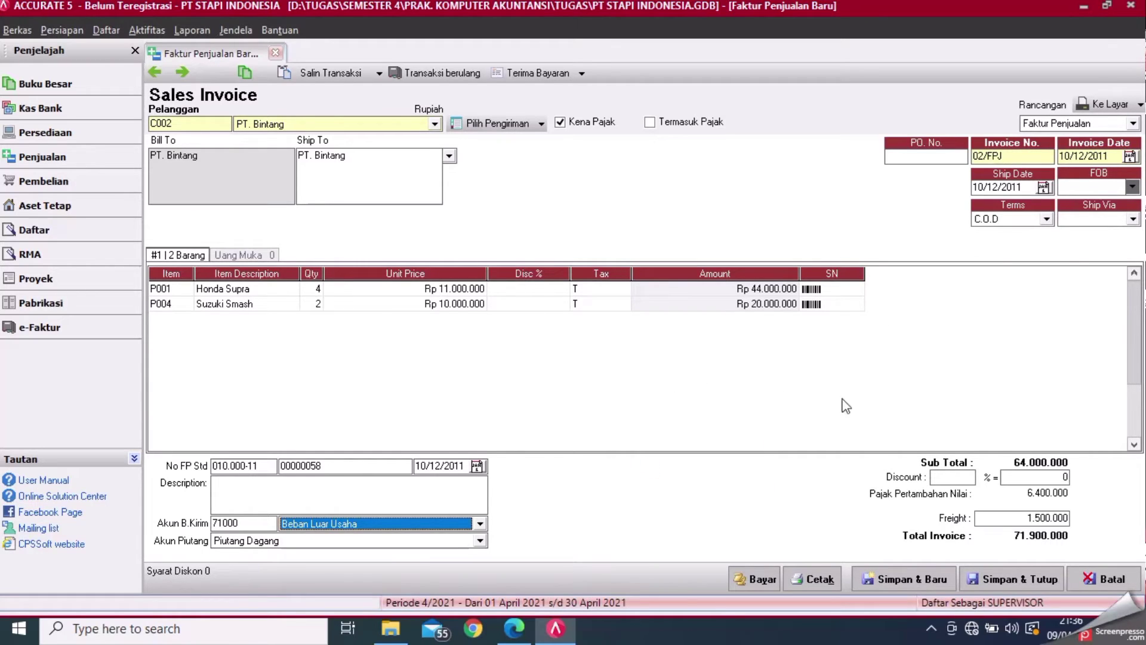
# - Start a payment for the invoice and set the receipt form number to 02/FPJ
pyautogui.click(742, 581)
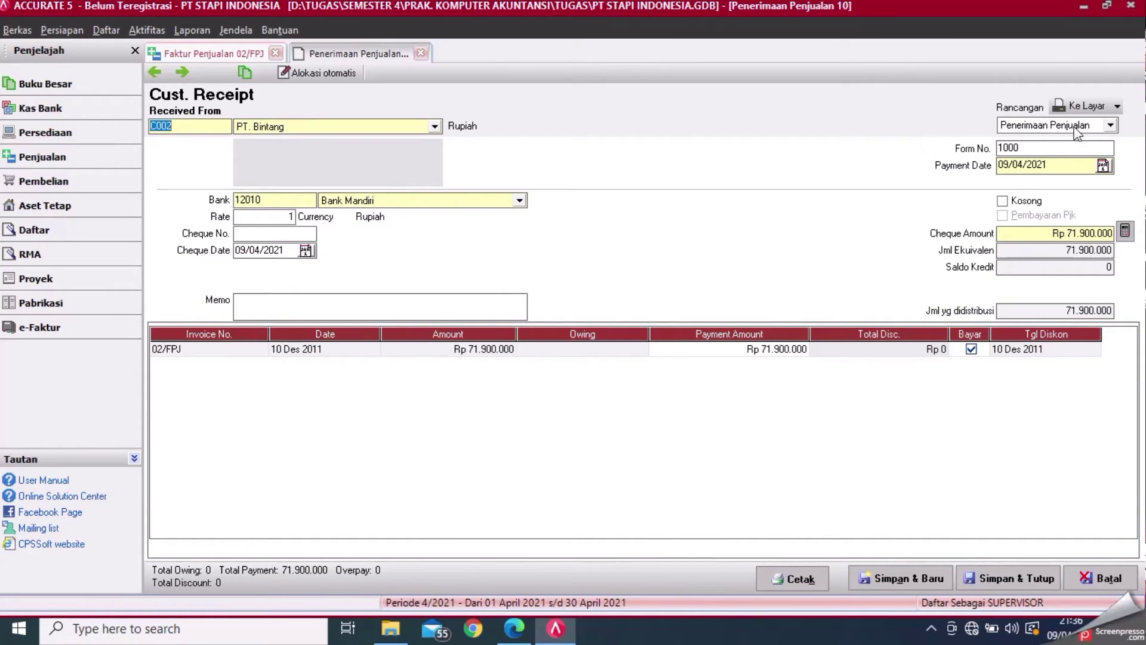
pyautogui.doubleClick(1069, 147)
pyautogui.write('1')
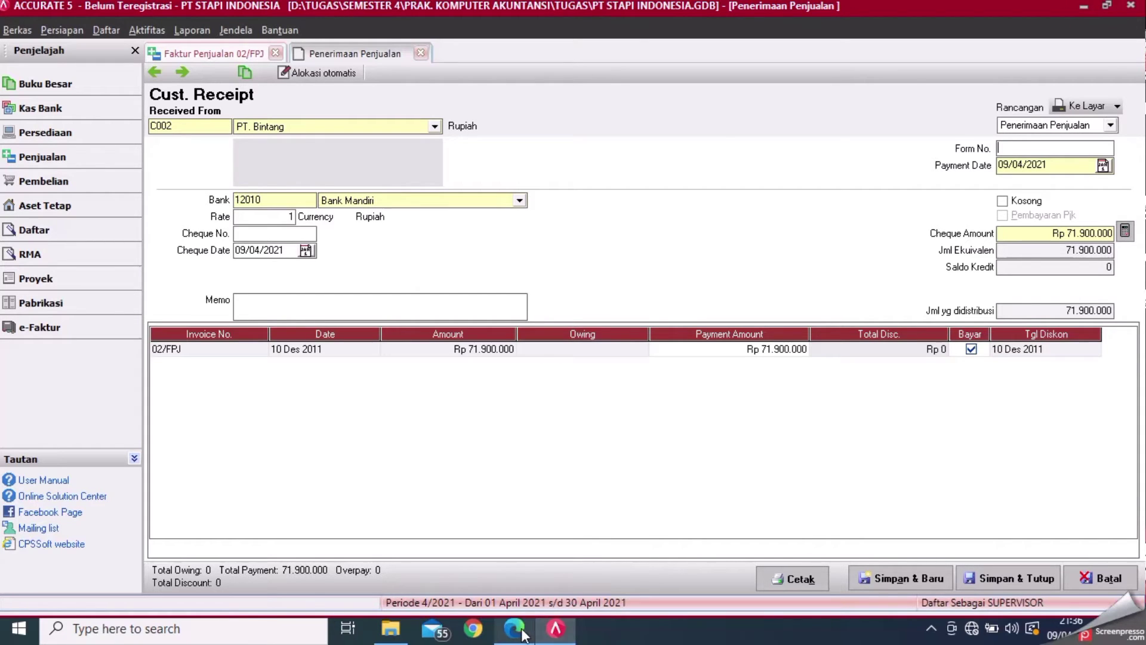
pyautogui.click(517, 630)
pyautogui.click(554, 633)
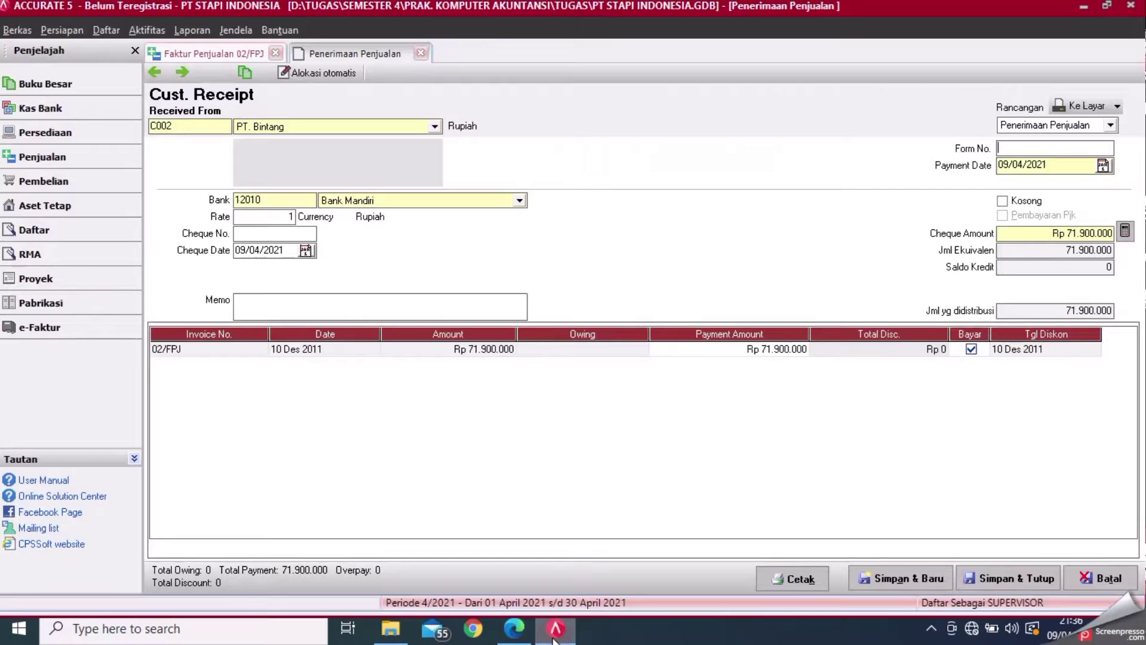
pyautogui.write('02/FPJ')
pyautogui.click(521, 633)
pyautogui.click(555, 628)
# - Set the payment and cheque dates, then save and close the receipt and the paid invoice
pyautogui.click(1065, 167)
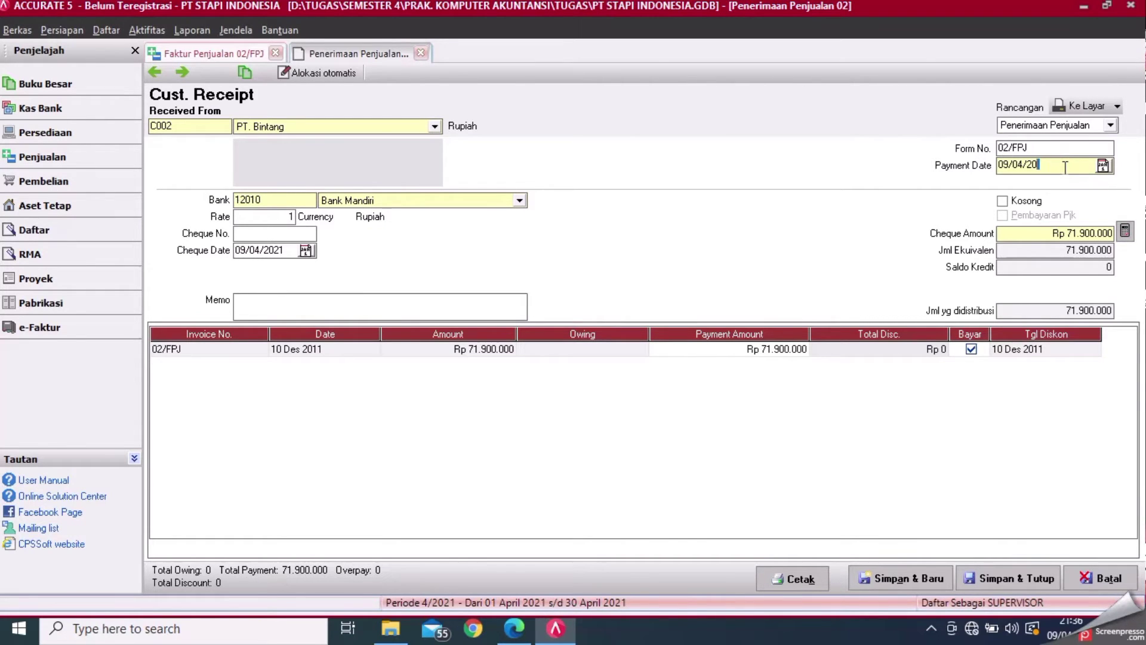
pyautogui.press('BackSpace')
pyautogui.write('10/1')
pyautogui.click(299, 249)
pyautogui.press('BackSpace')
pyautogui.press('BackSpace')
pyautogui.press('BackSpace')
pyautogui.press('BackSpace')
pyautogui.press('BackSpace')
pyautogui.press('BackSpace')
pyautogui.press('BackSpace')
pyautogui.write('10')
pyautogui.click(1019, 579)
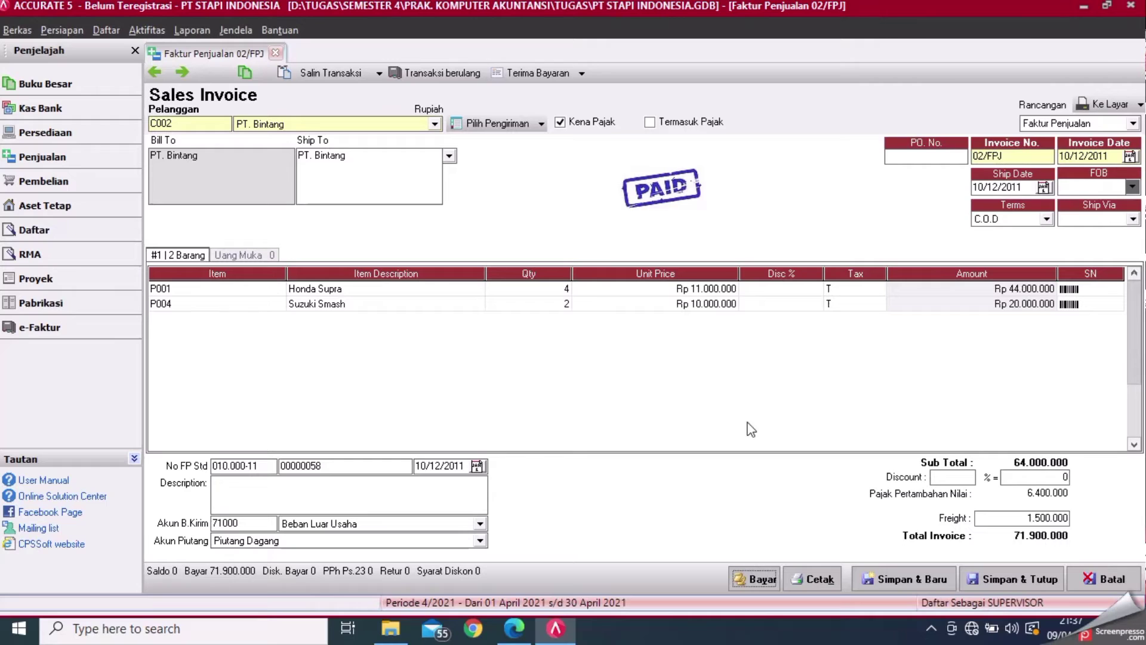
pyautogui.click(994, 579)
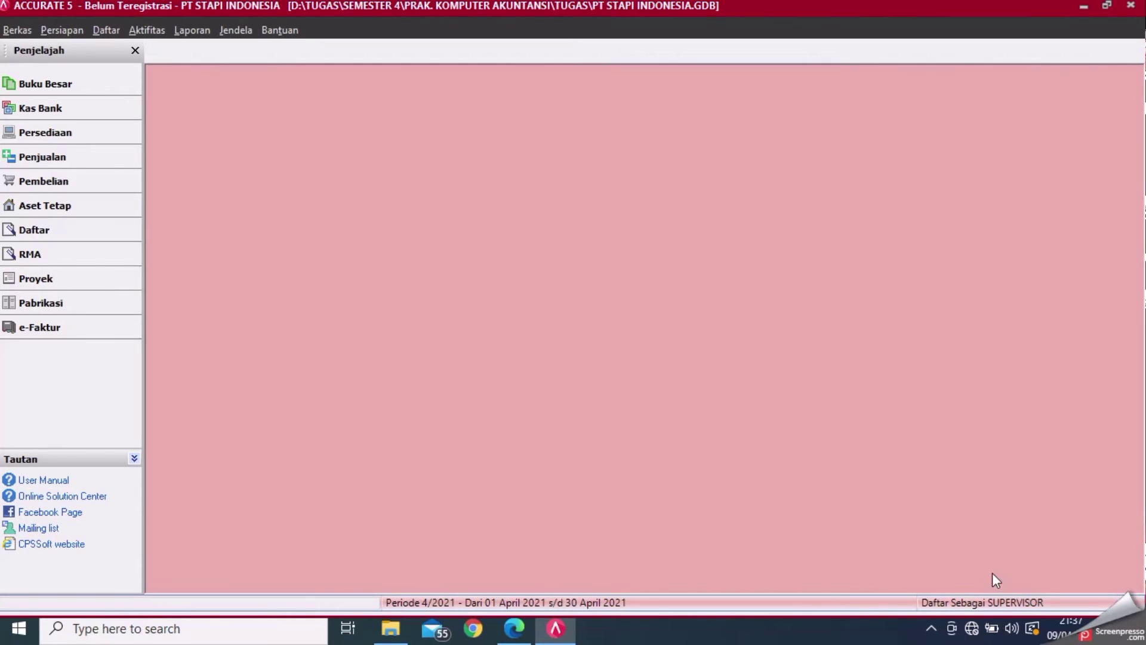
# - Find page 71's Penerimaan Piutang Dagang receipt from PT MATAHARI in the PDF, then return to ACCURATE
pyautogui.click(514, 629)
pyautogui.scroll(-8, 1004, 529)
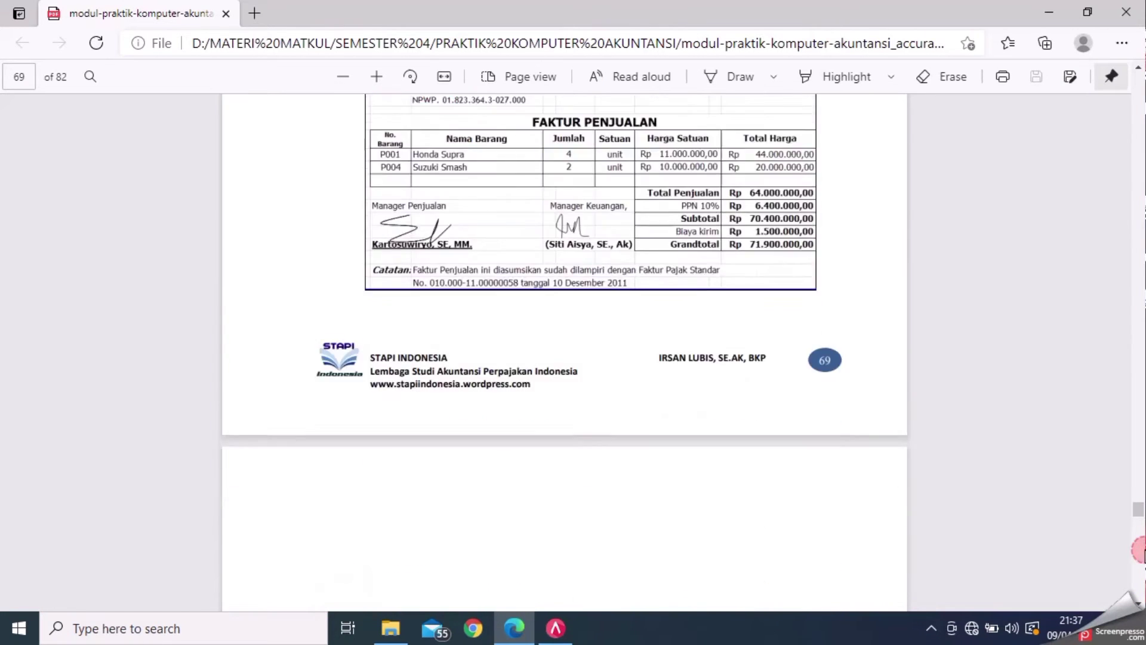
pyautogui.scroll(-20, 564, 353)
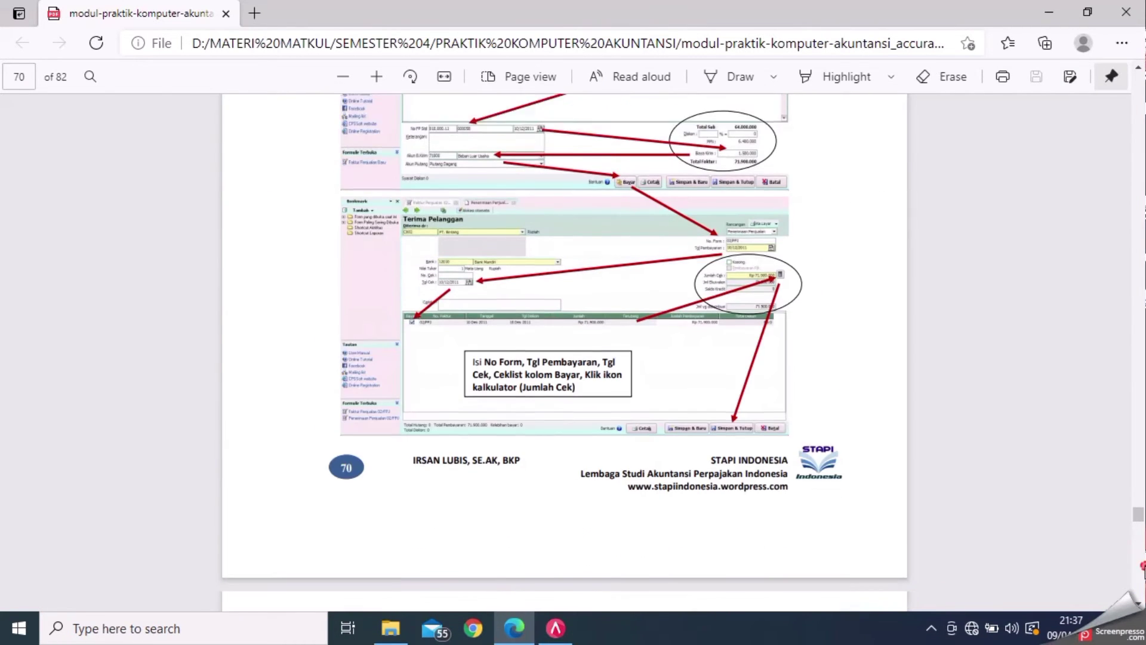
pyautogui.scroll(-8, 1141, 564)
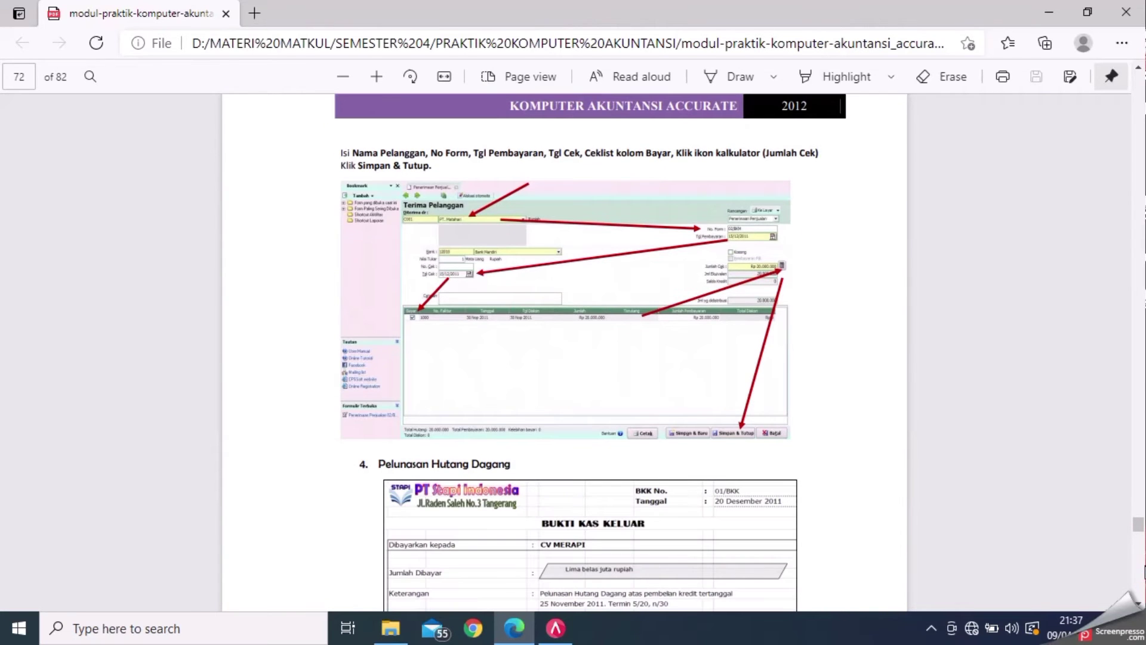
pyautogui.scroll(8, 1141, 365)
pyautogui.scroll(3, 1142, 365)
pyautogui.scroll(-10, 1139, 604)
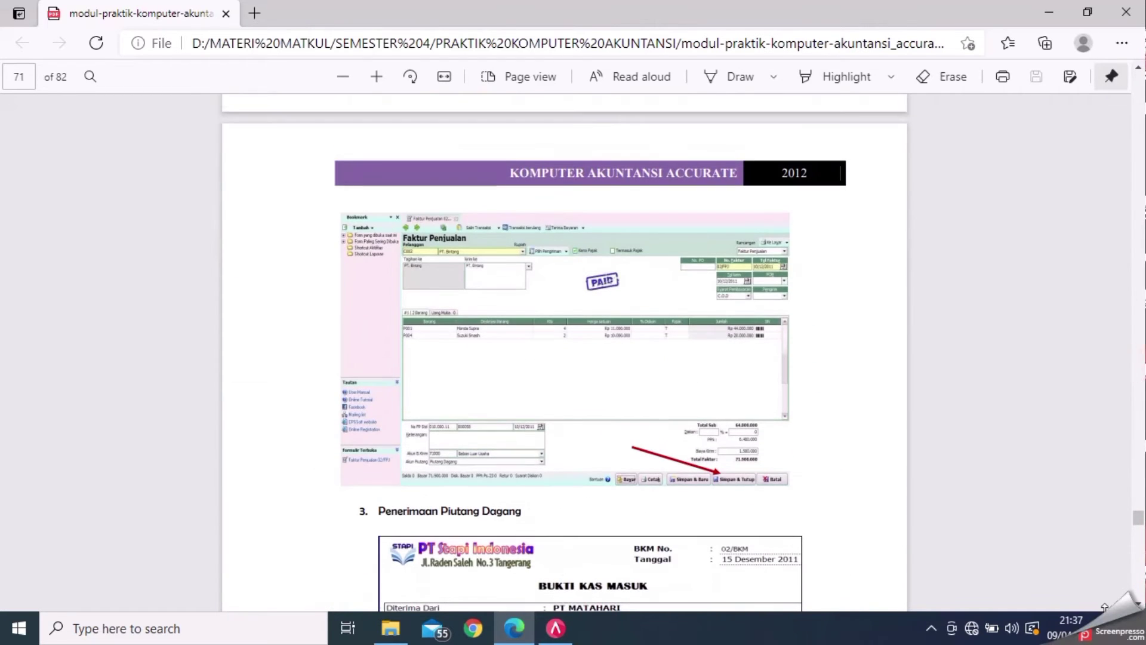
pyautogui.scroll(-6, 1140, 604)
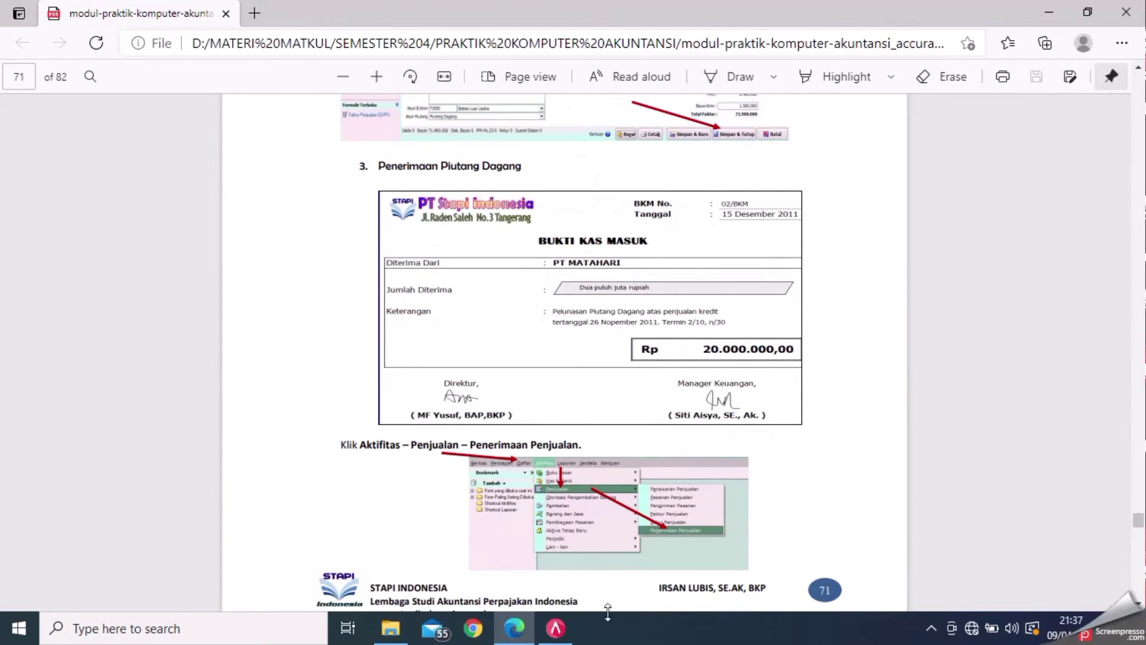
pyautogui.click(567, 631)
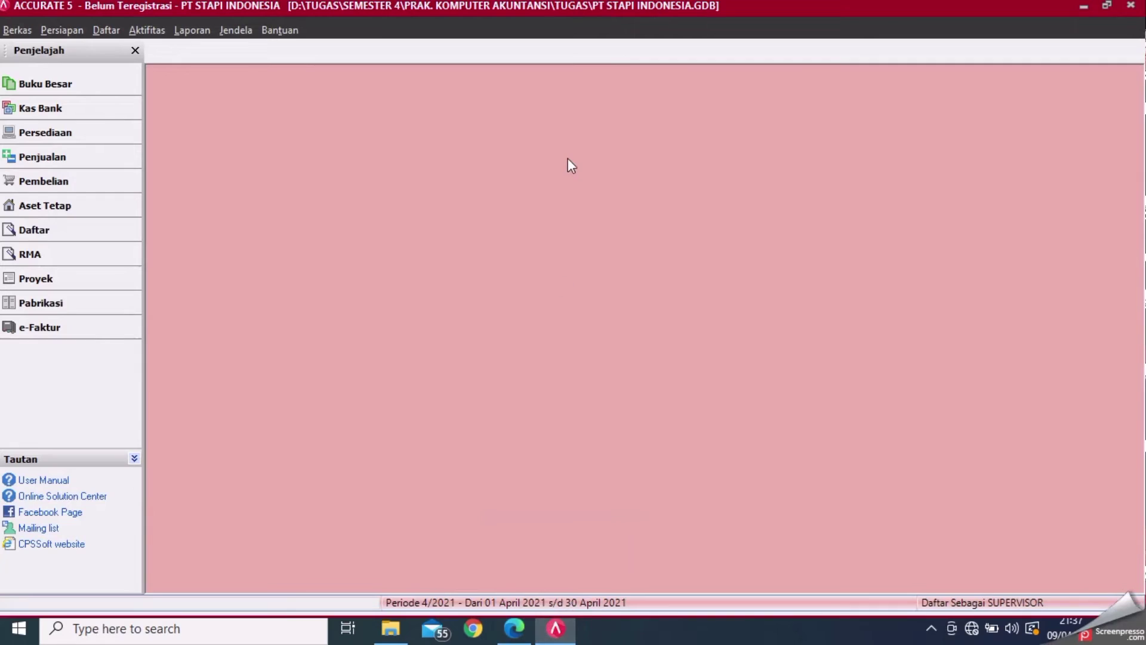
# - Start a new Penerimaan Penjualan receipt with PT. Matahari as the customer
pyautogui.click(156, 27)
pyautogui.moveTo(192, 30)
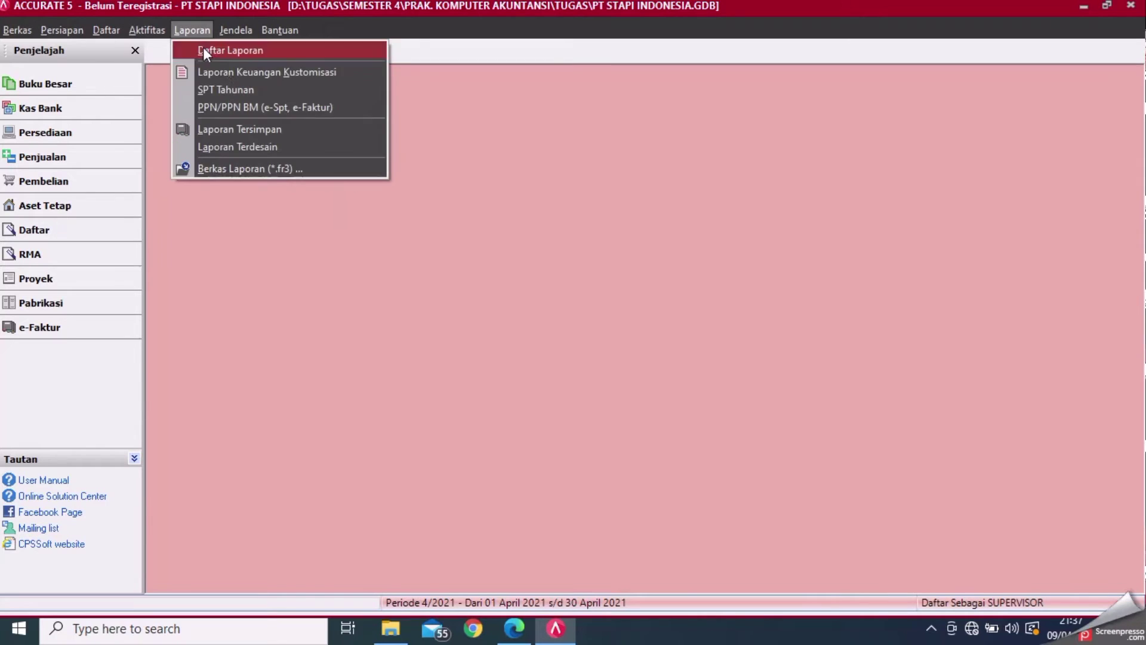
pyautogui.moveTo(147, 30)
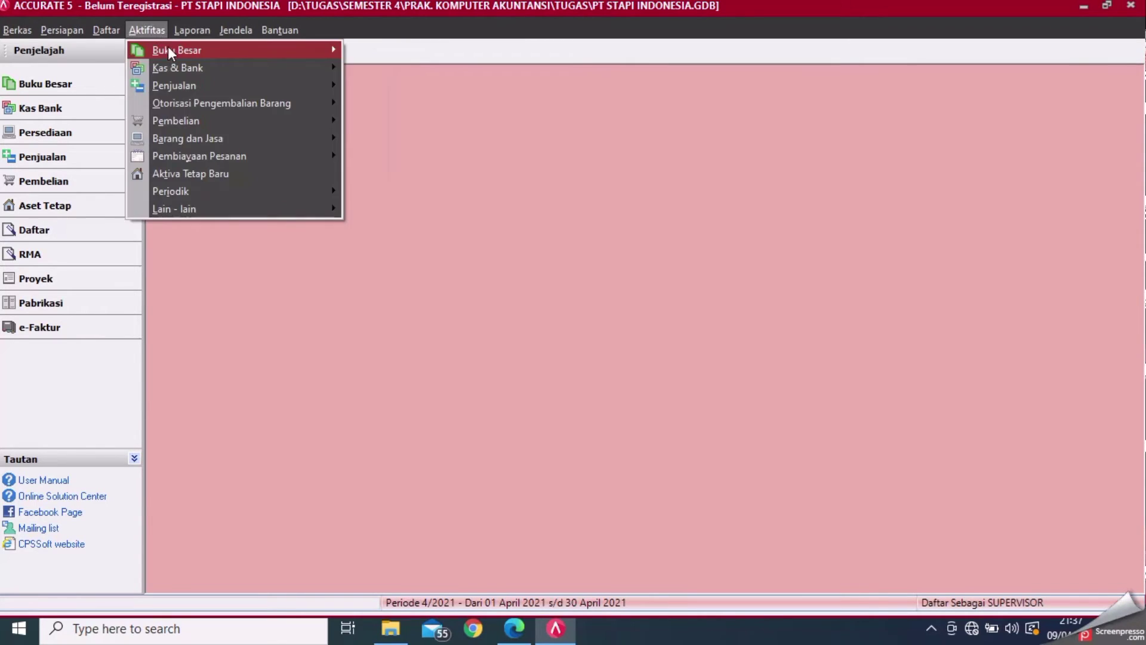
pyautogui.moveTo(183, 85)
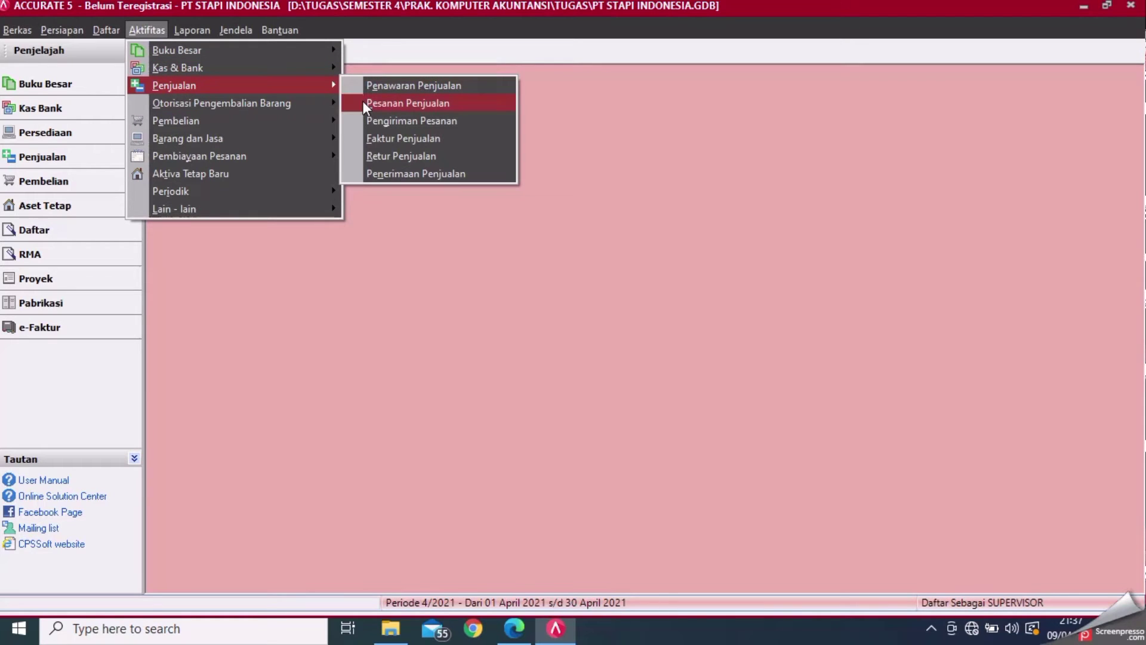
pyautogui.click(387, 173)
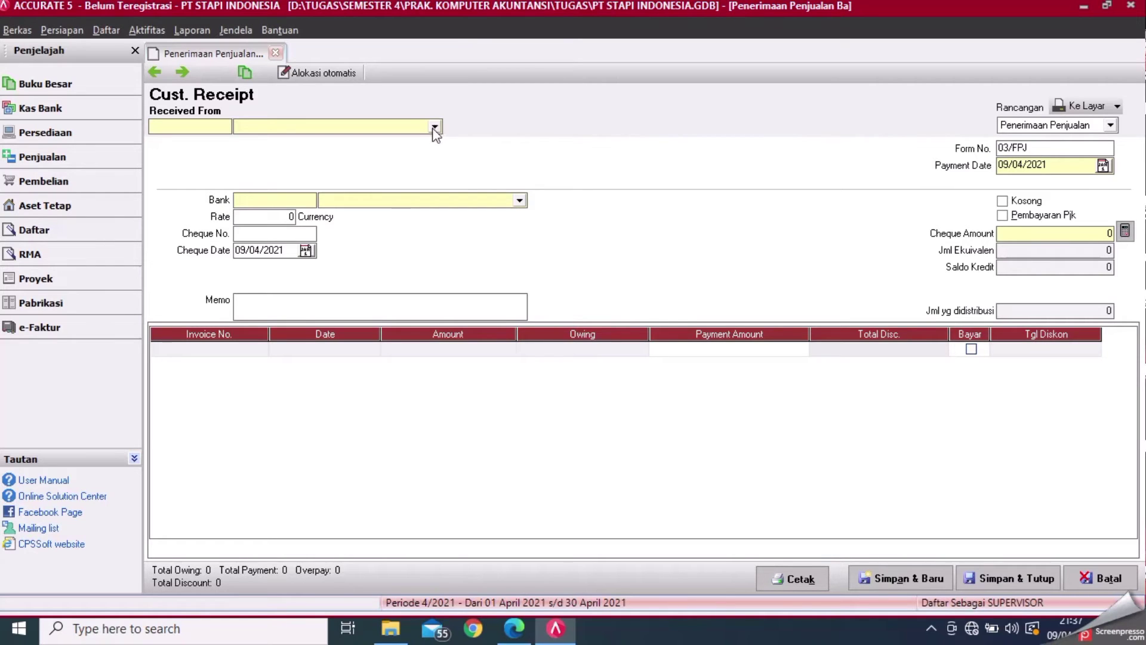
pyautogui.click(507, 636)
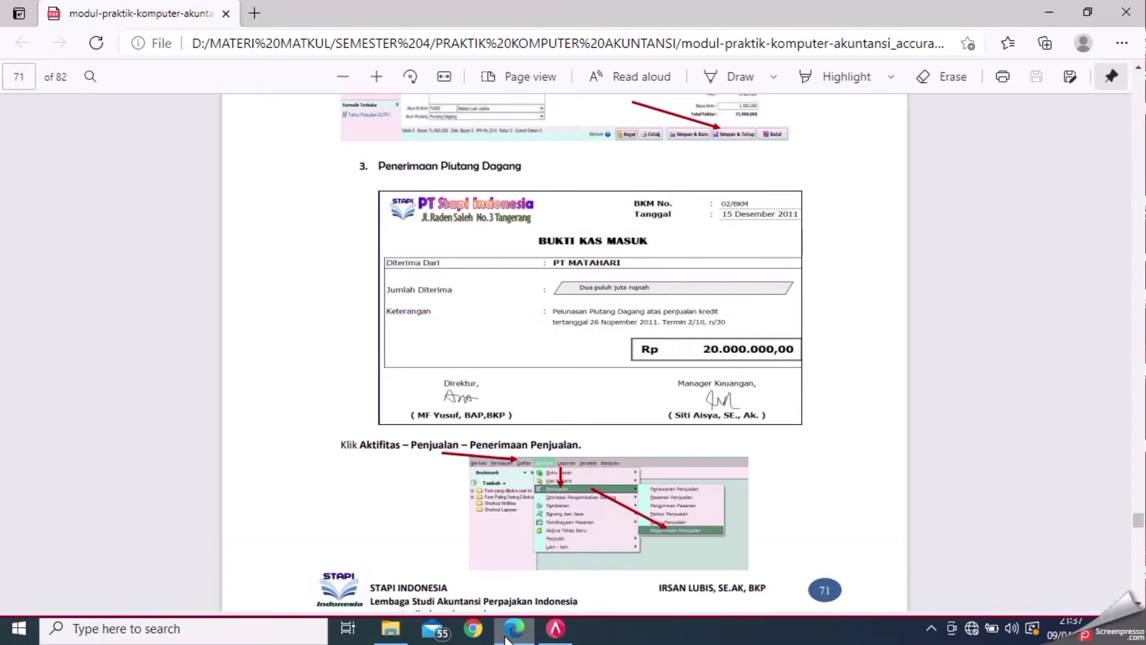
pyautogui.click(553, 637)
pyautogui.click(434, 128)
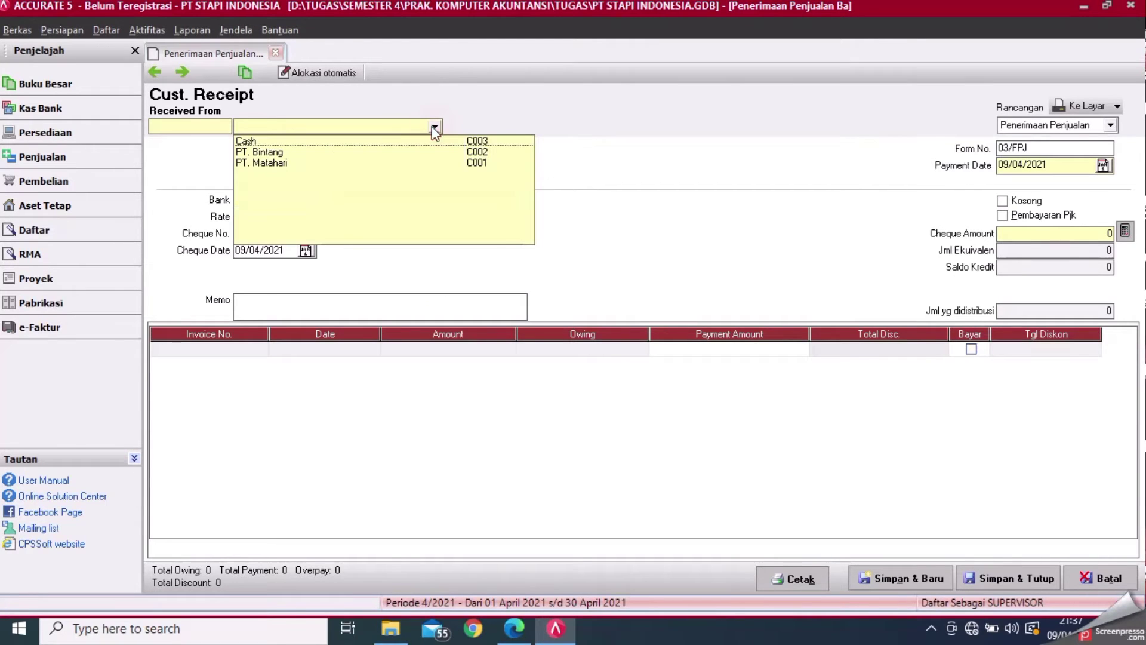
pyautogui.click(331, 163)
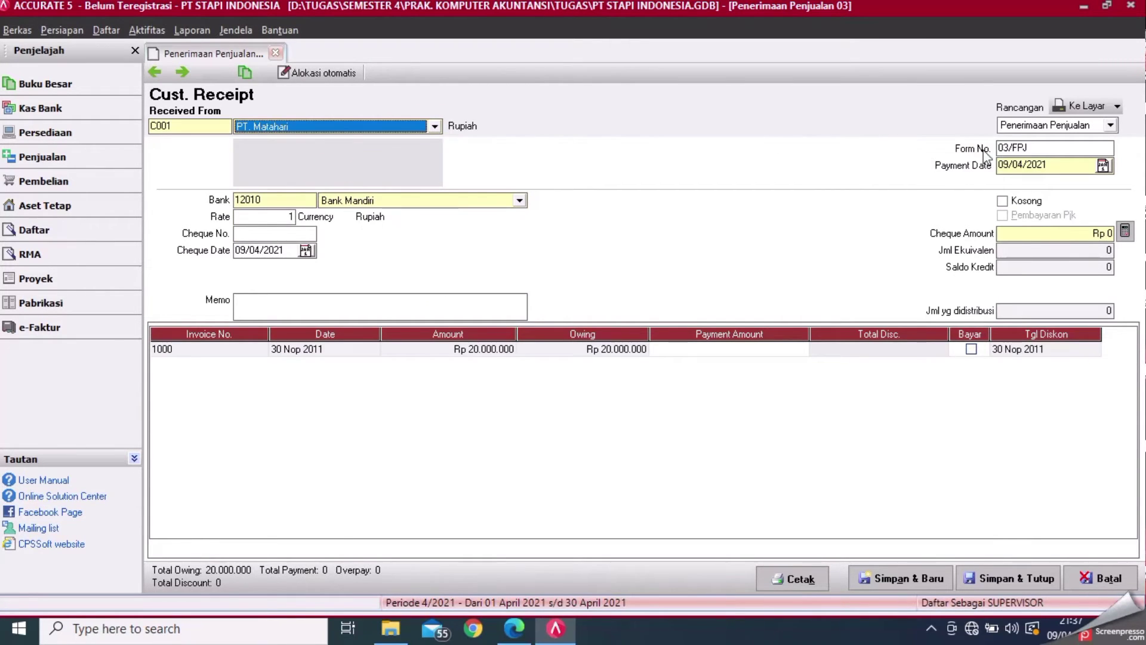
# - Set the receipt form number to 02/BKM, checking it against the module
pyautogui.click(1049, 147)
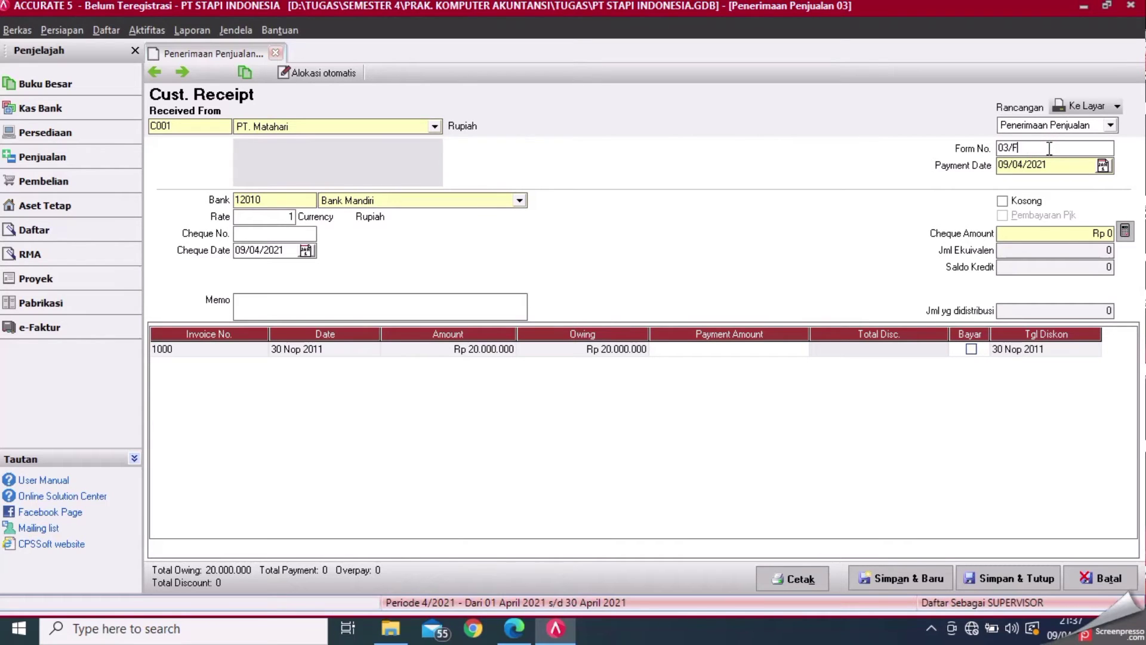
pyautogui.press('BackSpace')
pyautogui.press('BackSpace')
pyautogui.press('BackSpace')
pyautogui.press('BackSpace')
pyautogui.click(514, 628)
pyautogui.click(565, 637)
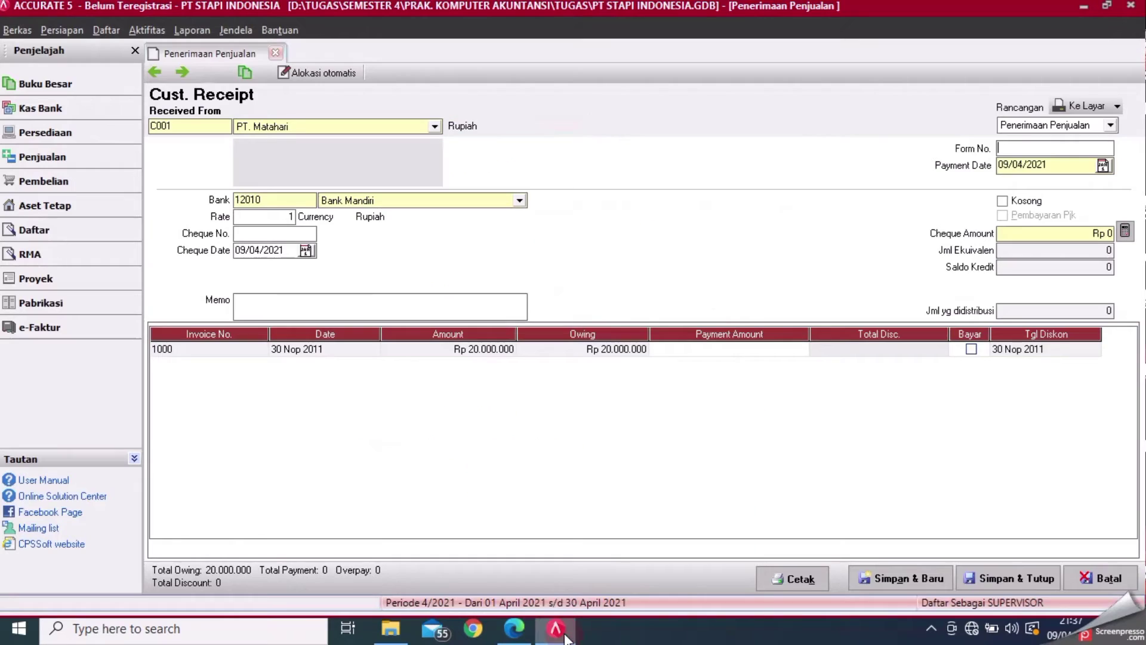
pyautogui.write('02/')
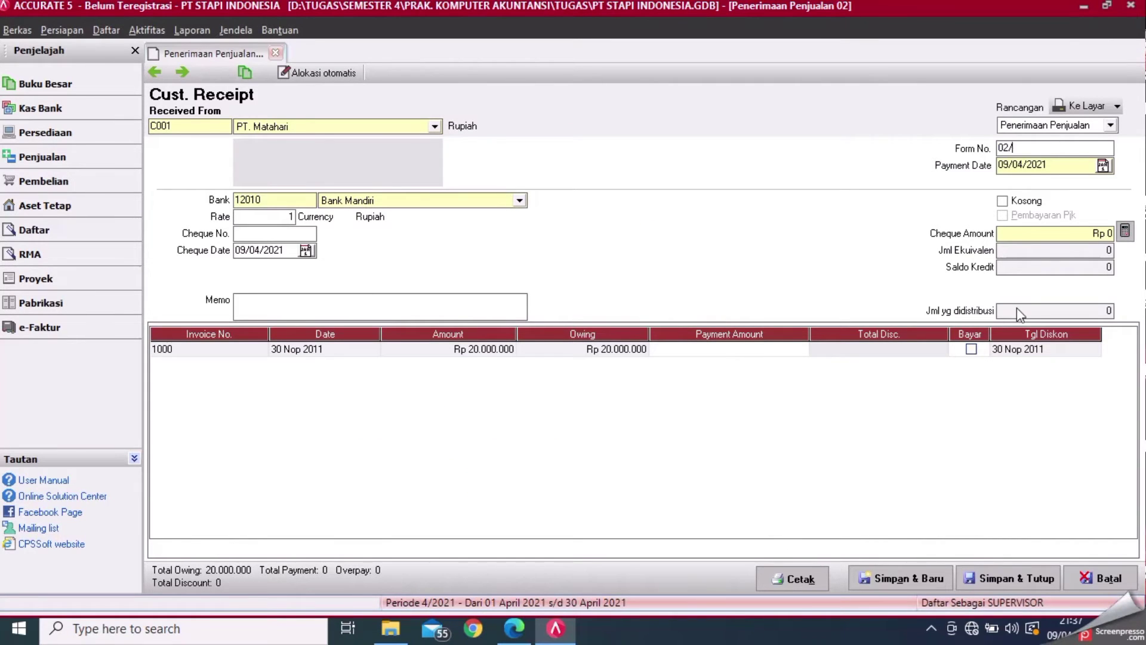
pyautogui.write('BKM')
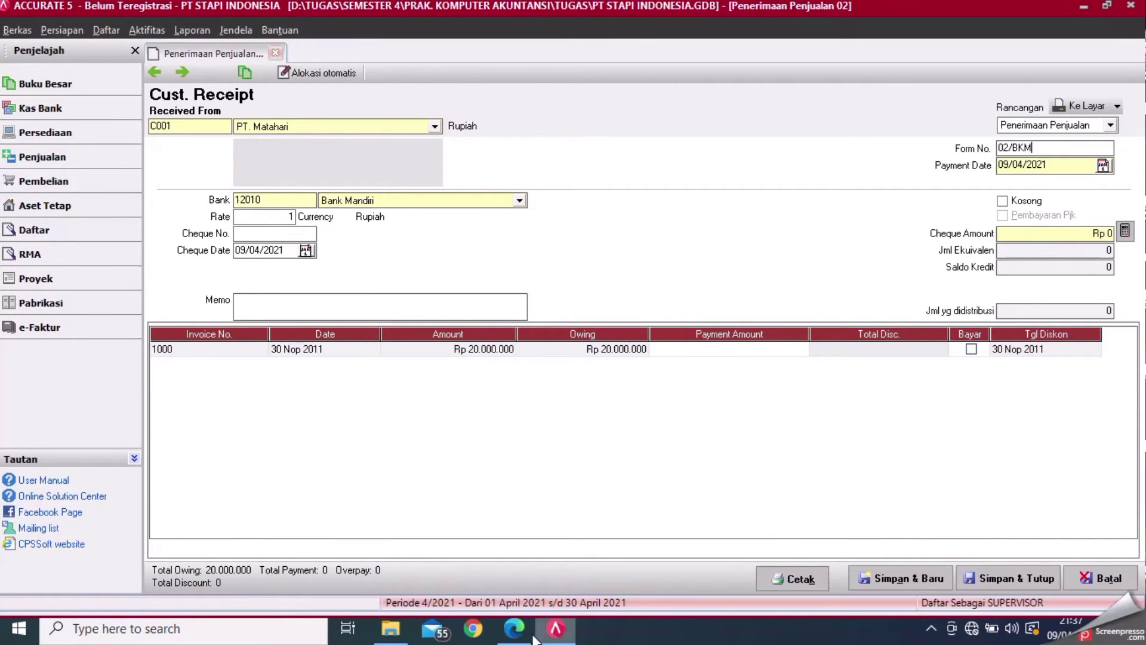
pyautogui.click(529, 635)
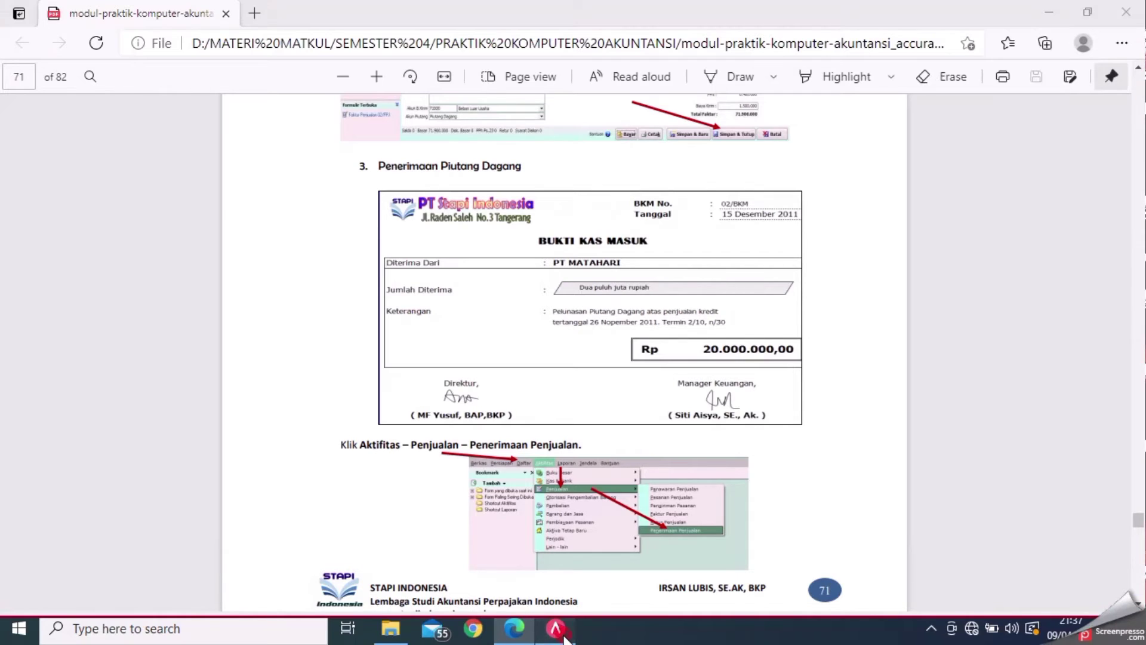
pyautogui.click(564, 636)
# - Set the payment and cheque dates to 15/12/2011
pyautogui.click(1063, 167)
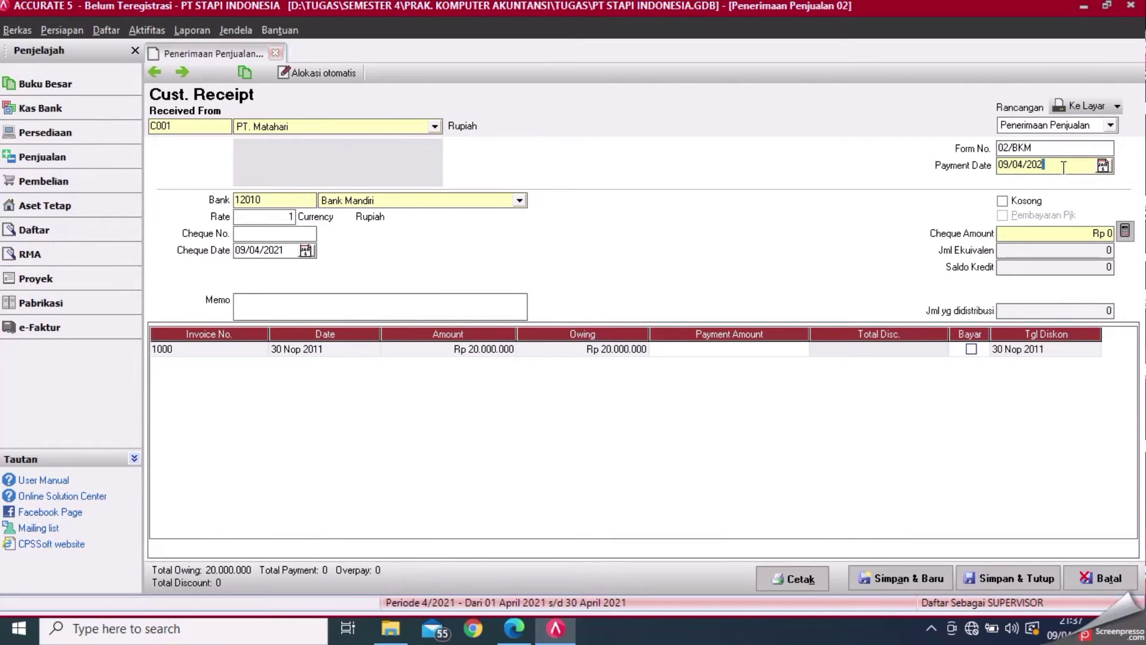
pyautogui.press('BackSpace')
pyautogui.press('BackSpace')
pyautogui.press('BackSpace')
pyautogui.press('BackSpace')
pyautogui.press('BackSpace')
pyautogui.press('BackSpace')
pyautogui.press('BackSpace')
pyautogui.write('15/12/201')
pyautogui.press('BackSpace')
pyautogui.press('BackSpace')
pyautogui.press('BackSpace')
pyautogui.press('BackSpace')
pyautogui.press('BackSpace')
pyautogui.press('BackSpace')
pyautogui.press('BackSpace')
pyautogui.press('BackSpace')
pyautogui.write('15')
# - Mark invoice 1000 as paid, fill the cheque amount with Rp 20.000.000, and save the receipt
pyautogui.click(971, 349)
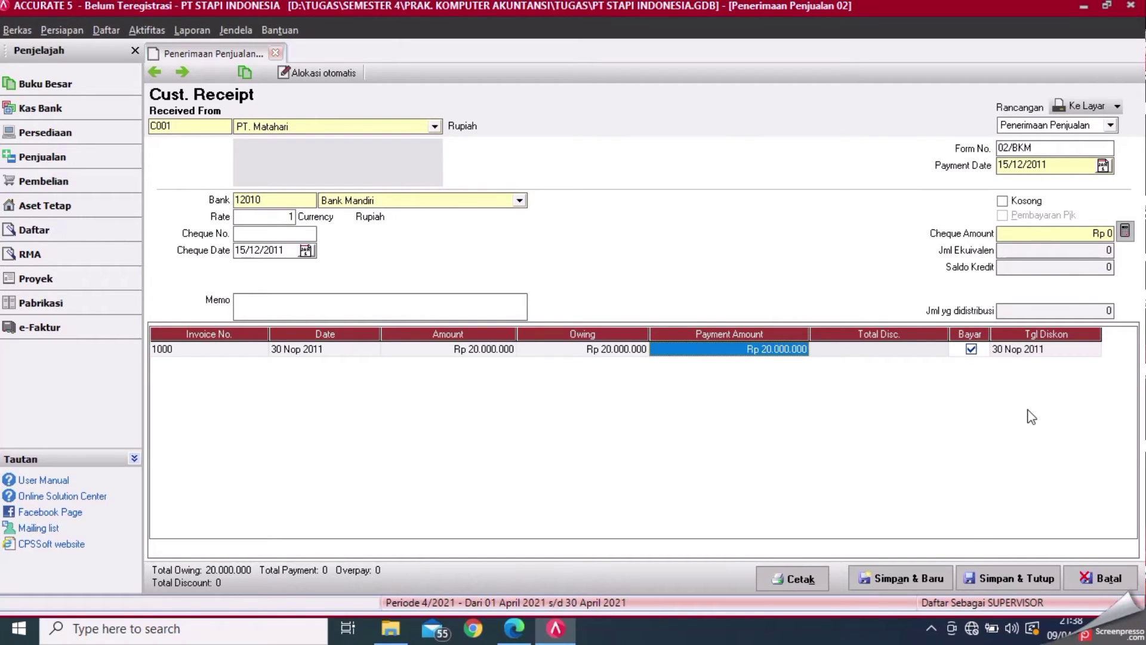
pyautogui.click(995, 579)
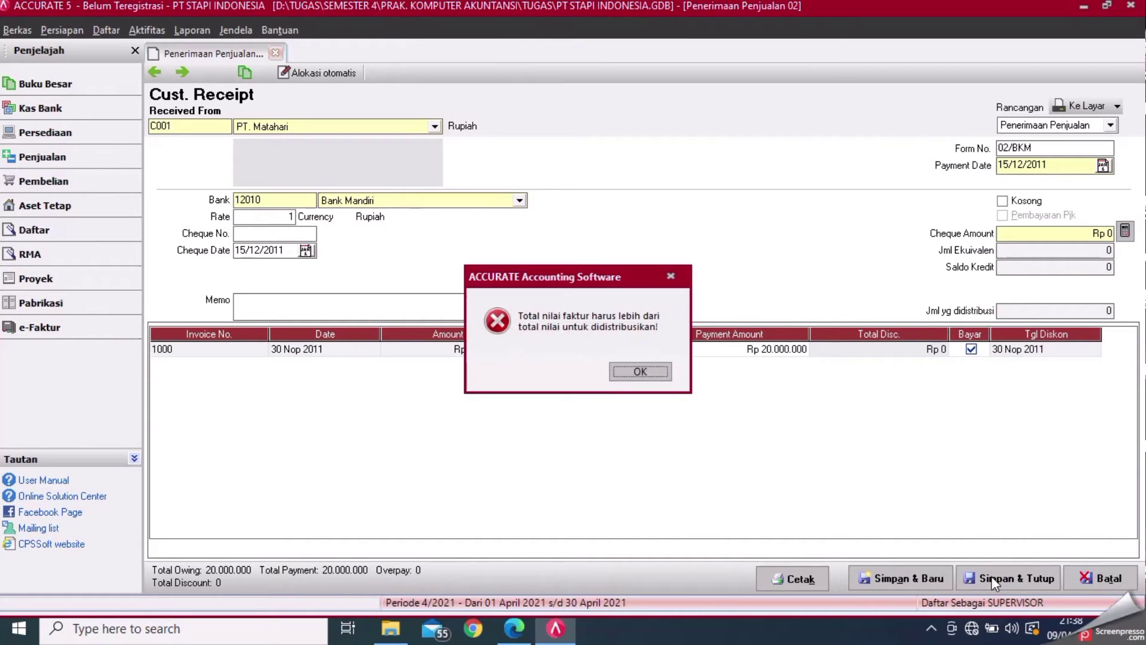
pyautogui.click(649, 375)
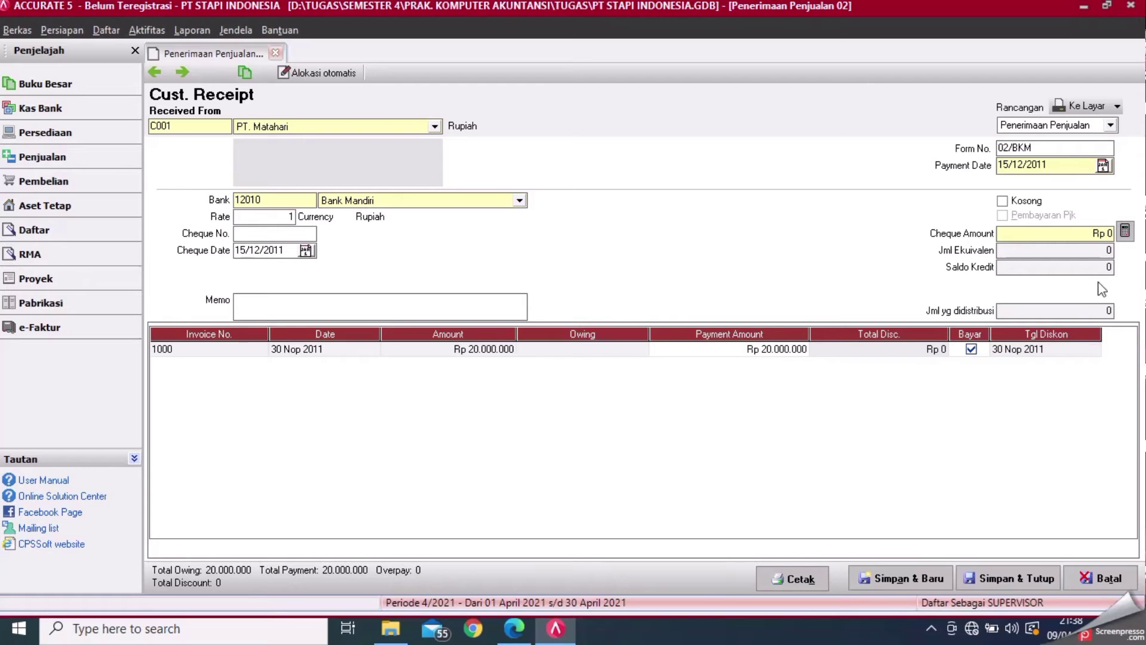
pyautogui.click(1124, 232)
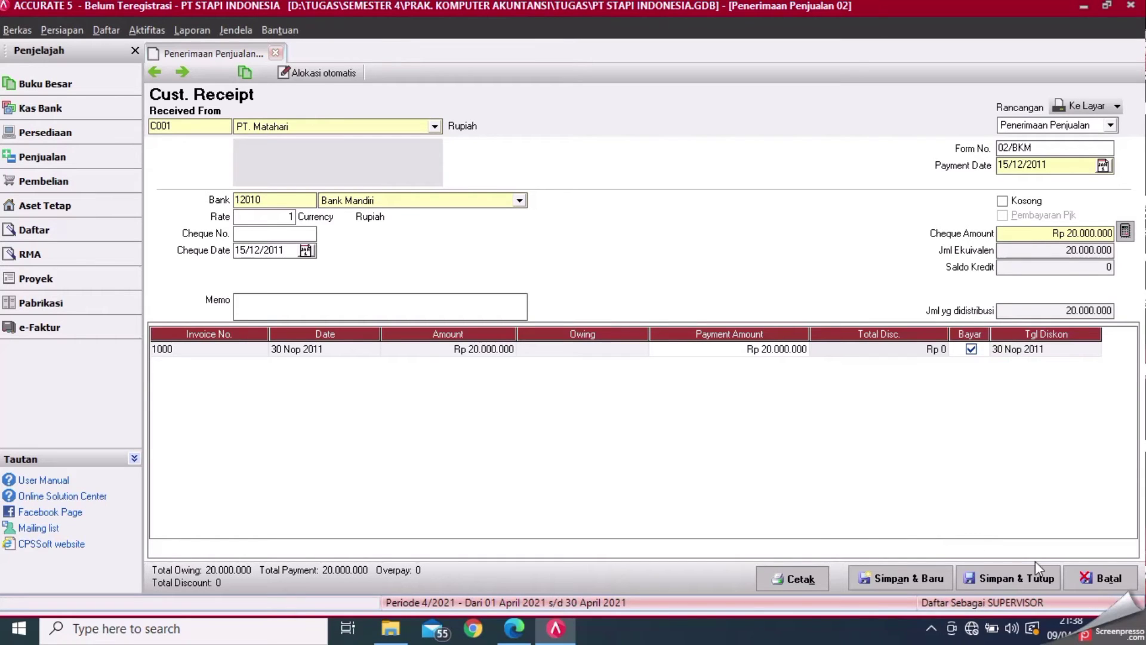
pyautogui.click(1031, 585)
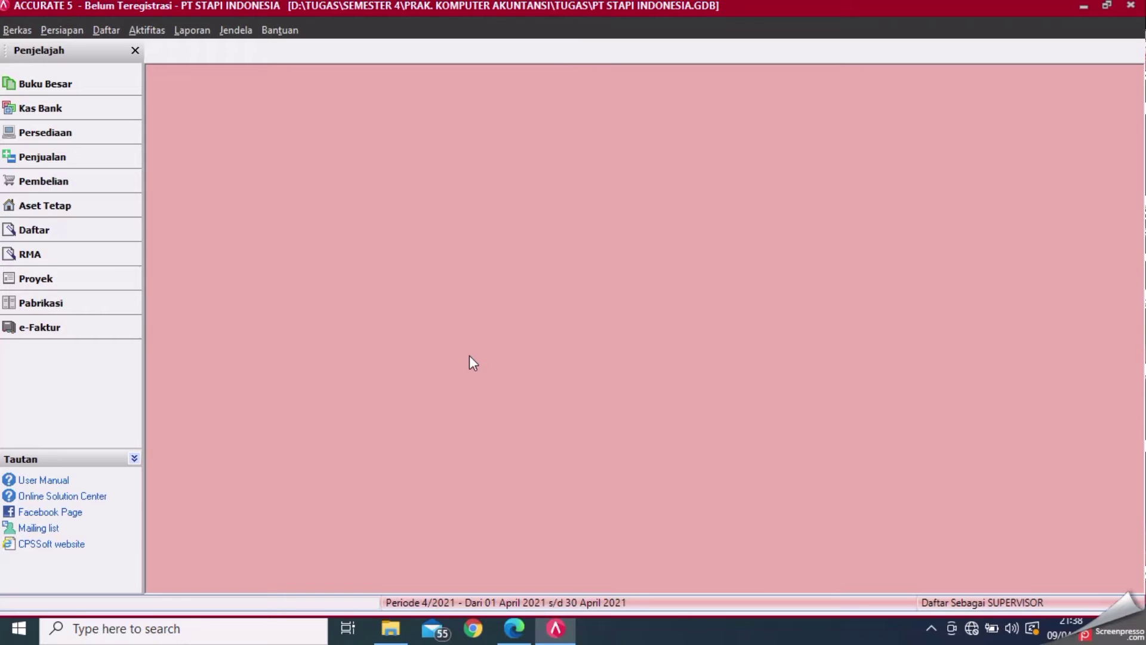
# - Find page 72's Pelunasan Hutang Dagang exercise for CV MERAPI in the PDF, then return to ACCURATE
pyautogui.click(514, 628)
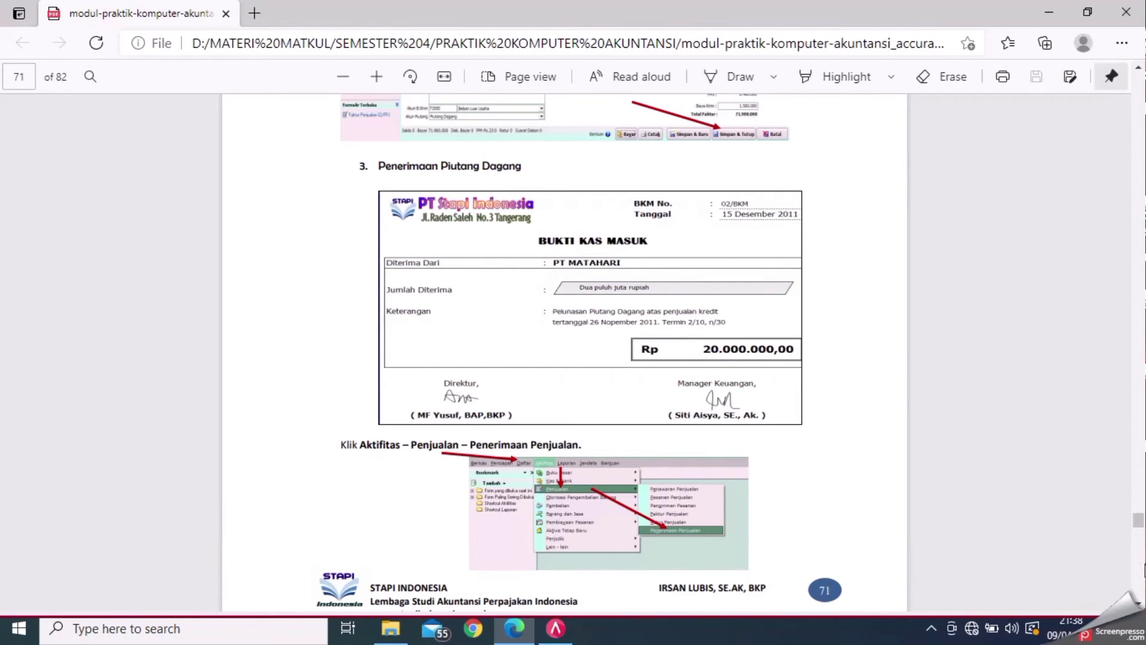
pyautogui.scroll(-8, 1112, 571)
pyautogui.scroll(-8, 1144, 571)
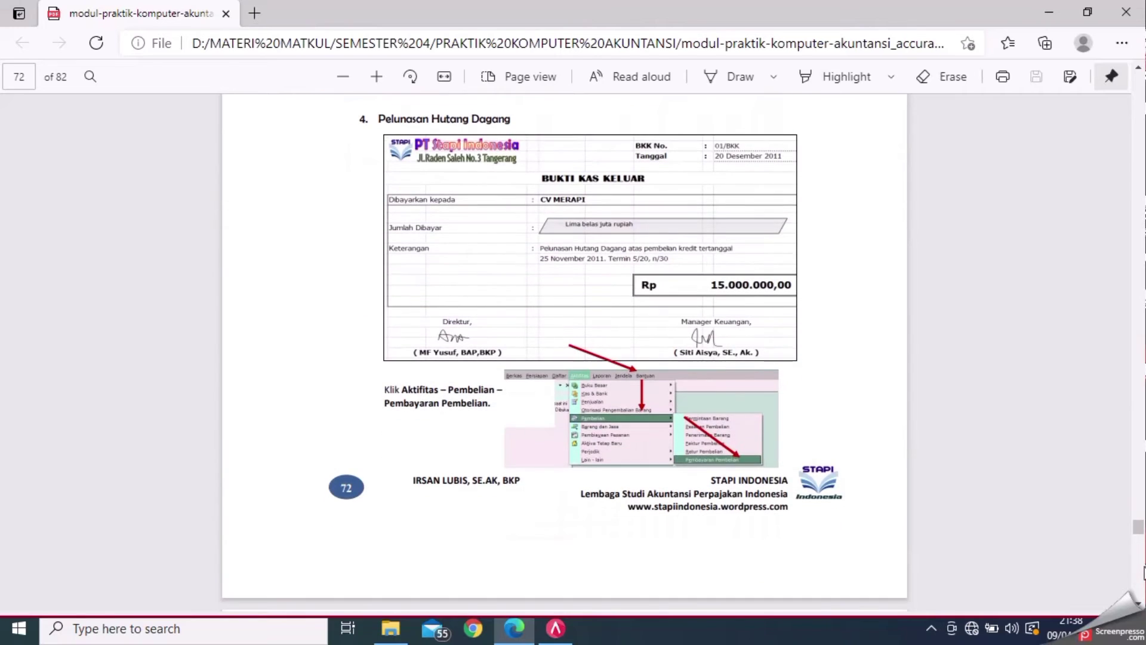
pyautogui.click(560, 631)
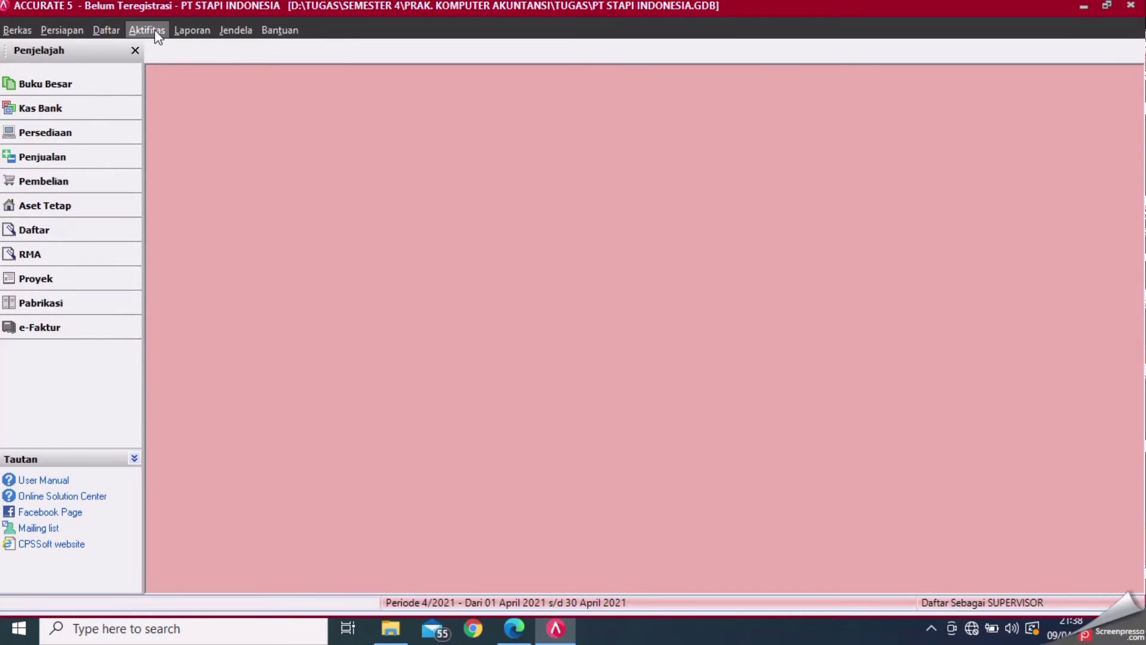
# - Start a new Pembayaran Pembelian payment to vendor CV Merapi
pyautogui.click(147, 30)
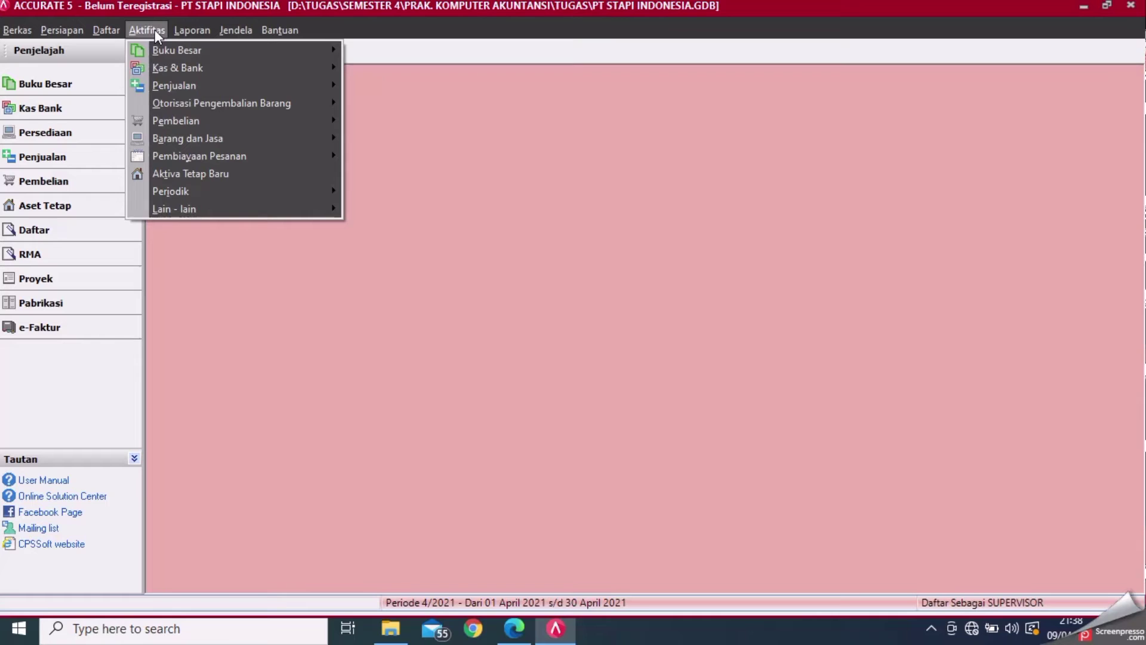
pyautogui.moveTo(252, 120)
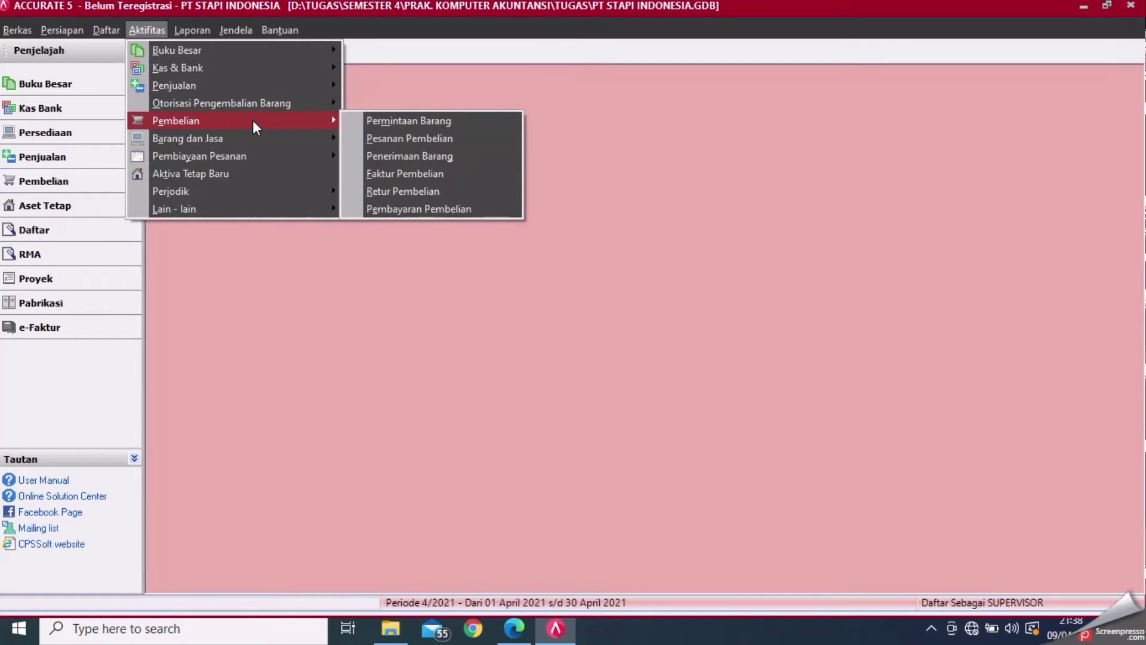
pyautogui.click(396, 208)
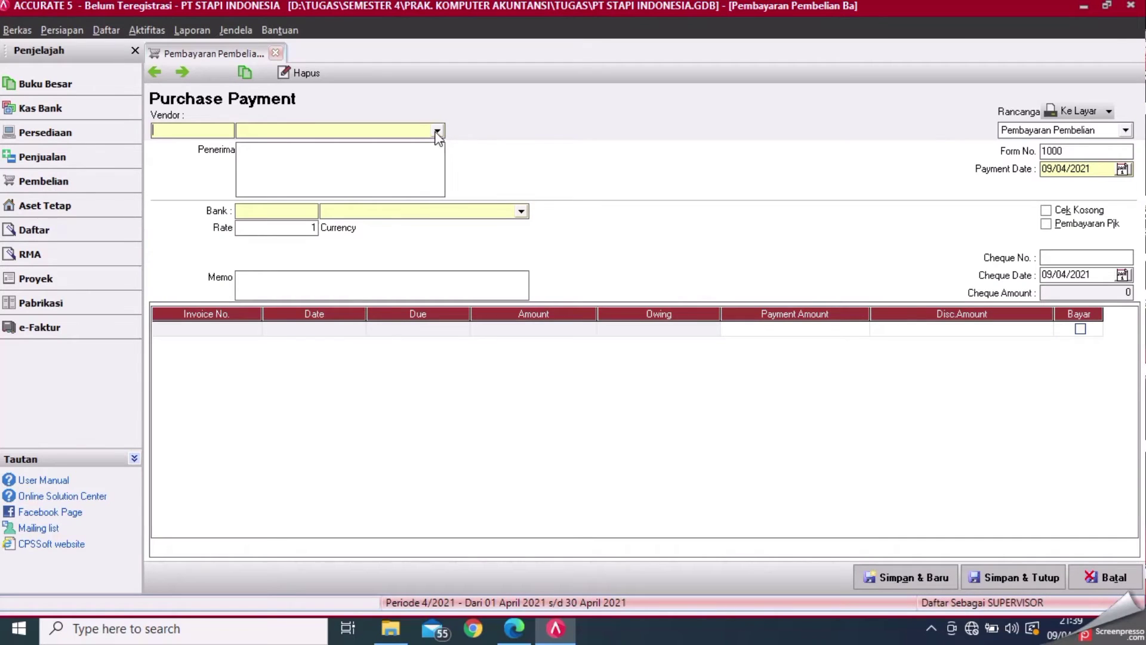
pyautogui.click(438, 131)
pyautogui.click(349, 149)
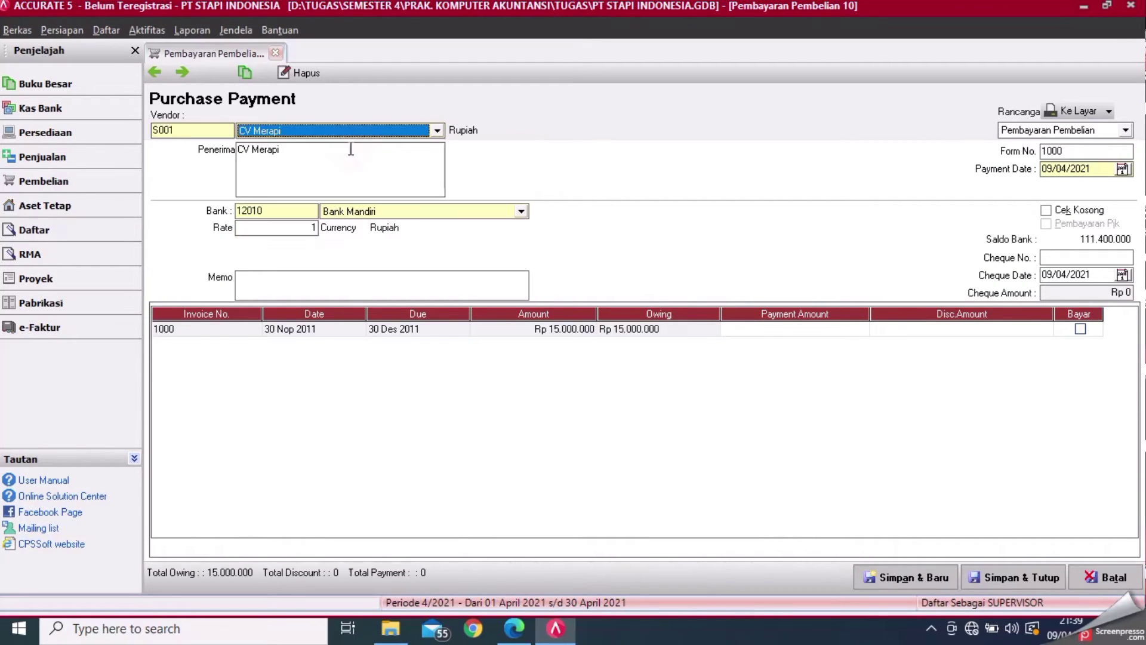
# - Set form number 01/BKK and payment date 20/12/2011, checking against the module
pyautogui.click(1087, 154)
pyautogui.press('BackSpace')
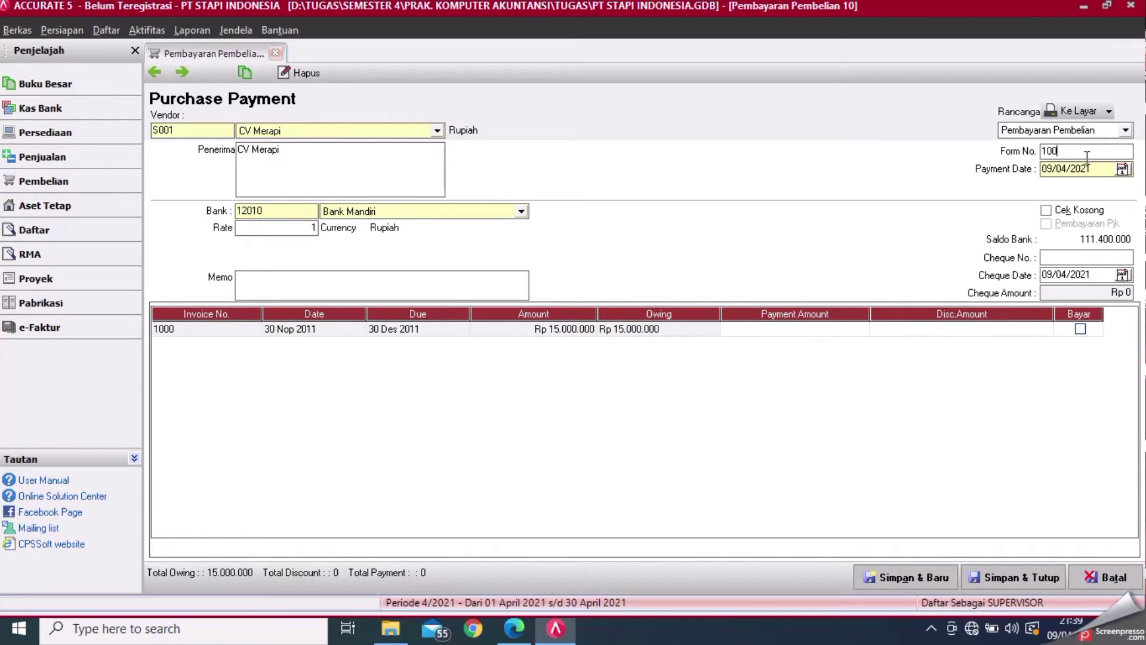
pyautogui.click(512, 630)
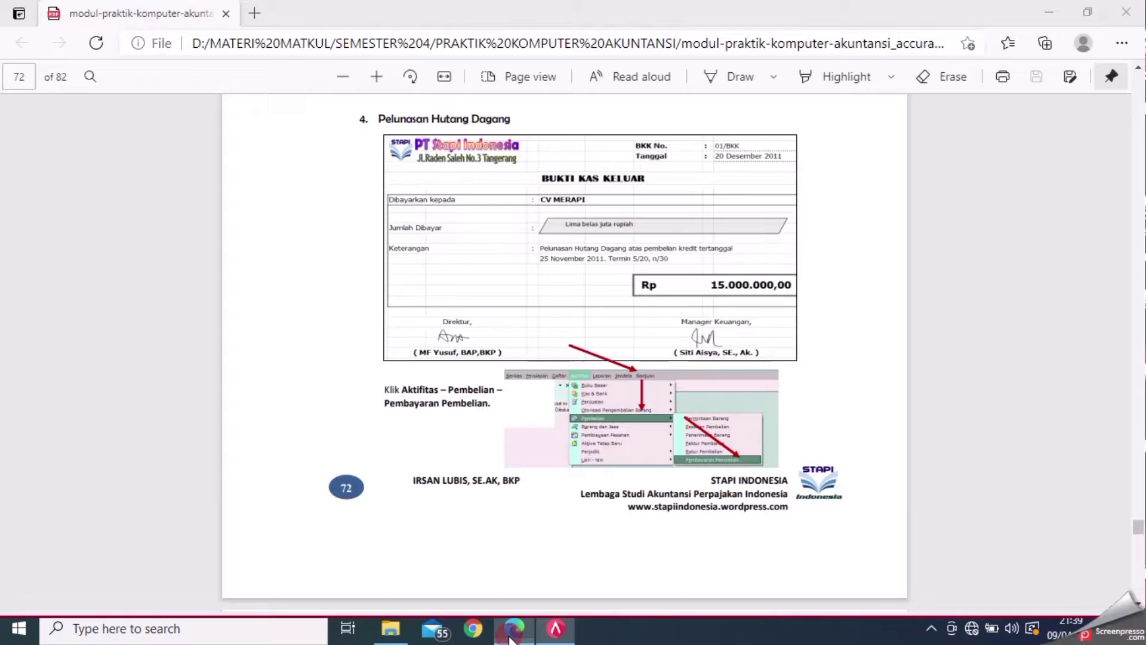
pyautogui.click(542, 637)
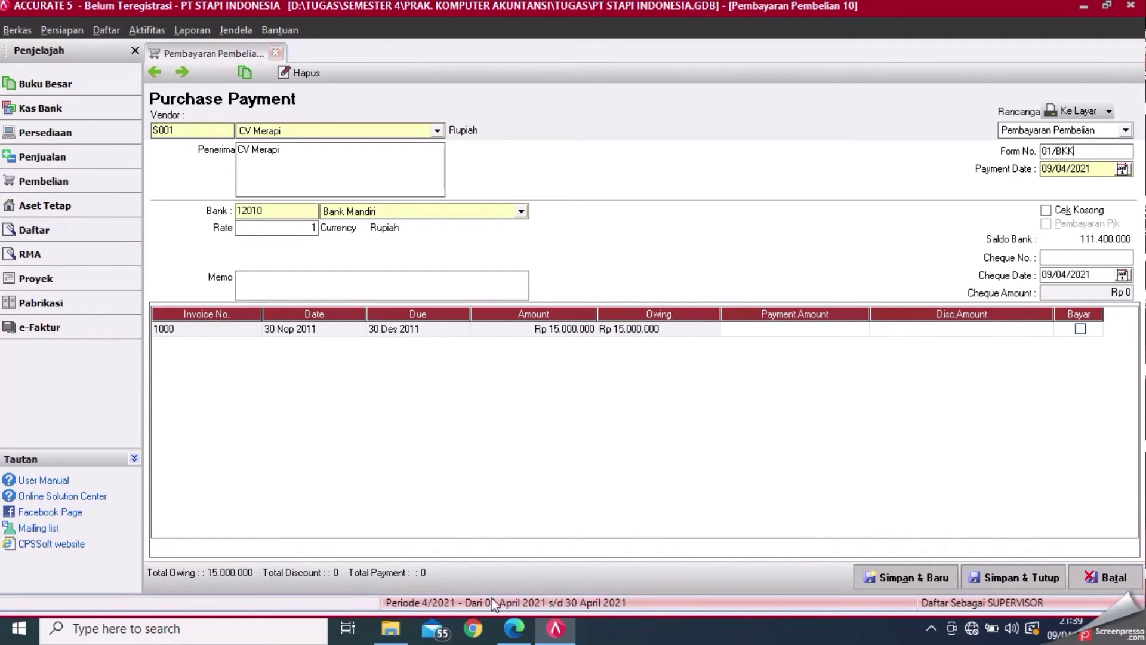
pyautogui.click(515, 636)
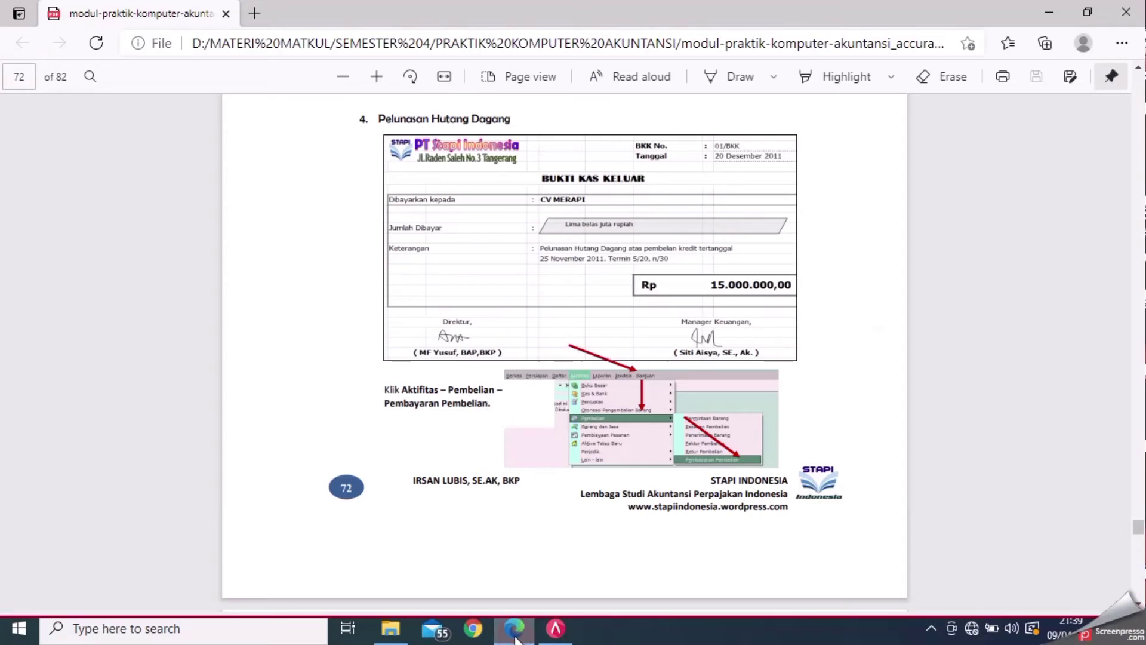
pyautogui.click(555, 635)
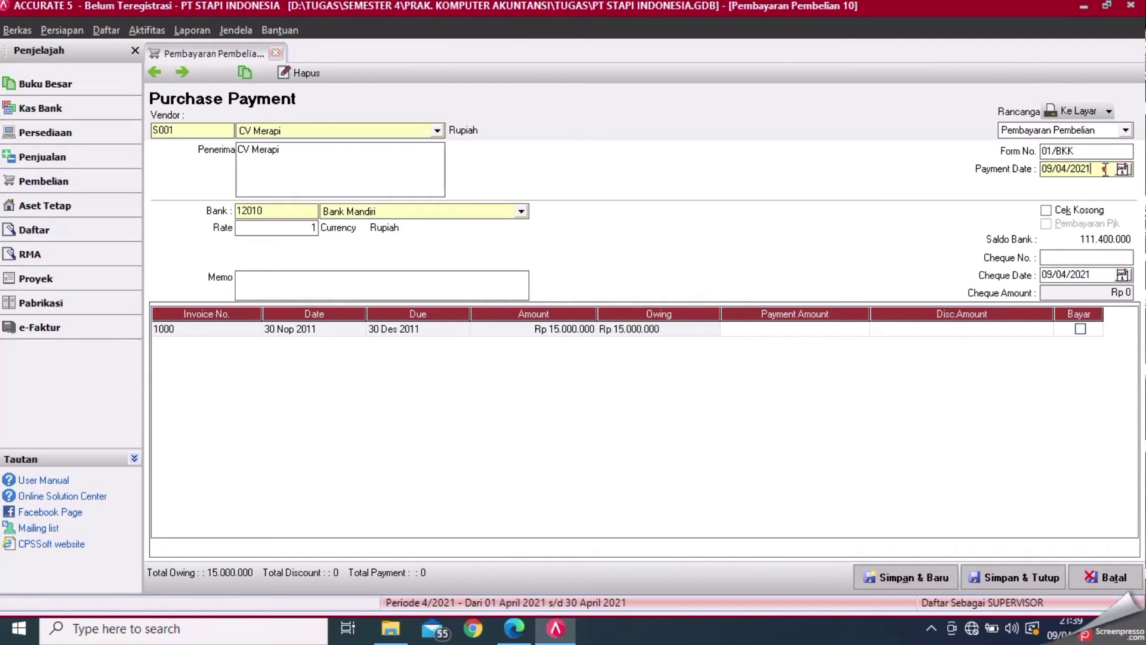
pyautogui.click(1106, 169)
pyautogui.press('BackSpace')
pyautogui.press('BackSpace')
pyautogui.press('BackSpace')
pyautogui.press('BackSpace')
pyautogui.press('BackSpace')
pyautogui.press('BackSpace')
pyautogui.press('BackSpace')
pyautogui.press('BackSpace')
pyautogui.press('BackSpace')
pyautogui.press('BackSpace')
pyautogui.write('20/12/2')
# - Pay invoice 1000 in full, set the cheque date to 20/12/2011, and save
pyautogui.click(1081, 329)
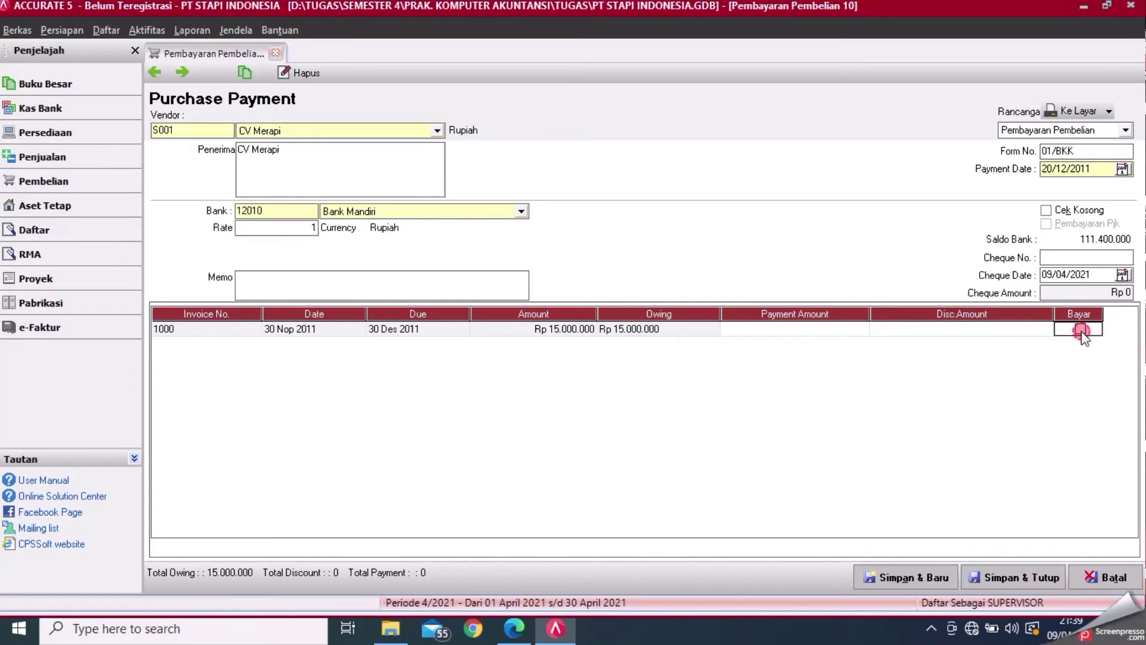
pyautogui.click(1100, 276)
pyautogui.press('BackSpace')
pyautogui.press('BackSpace')
pyautogui.press('BackSpace')
pyautogui.press('BackSpace')
pyautogui.press('BackSpace')
pyautogui.press('BackSpace')
pyautogui.press('BackSpace')
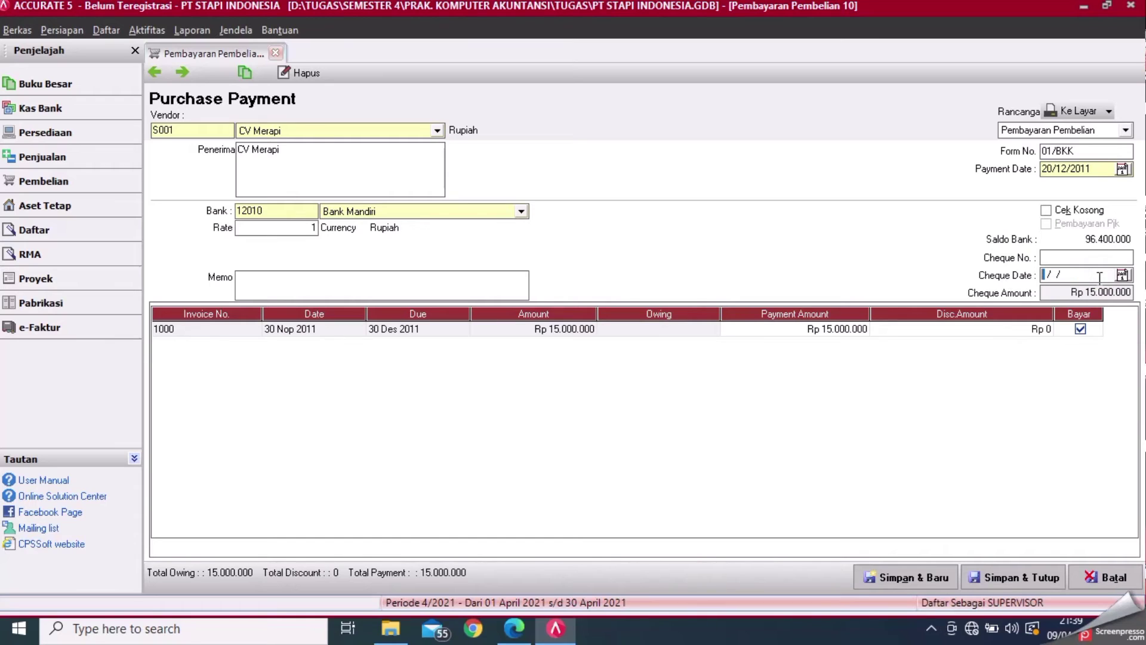
pyautogui.write('20/12/2011')
pyautogui.click(1039, 578)
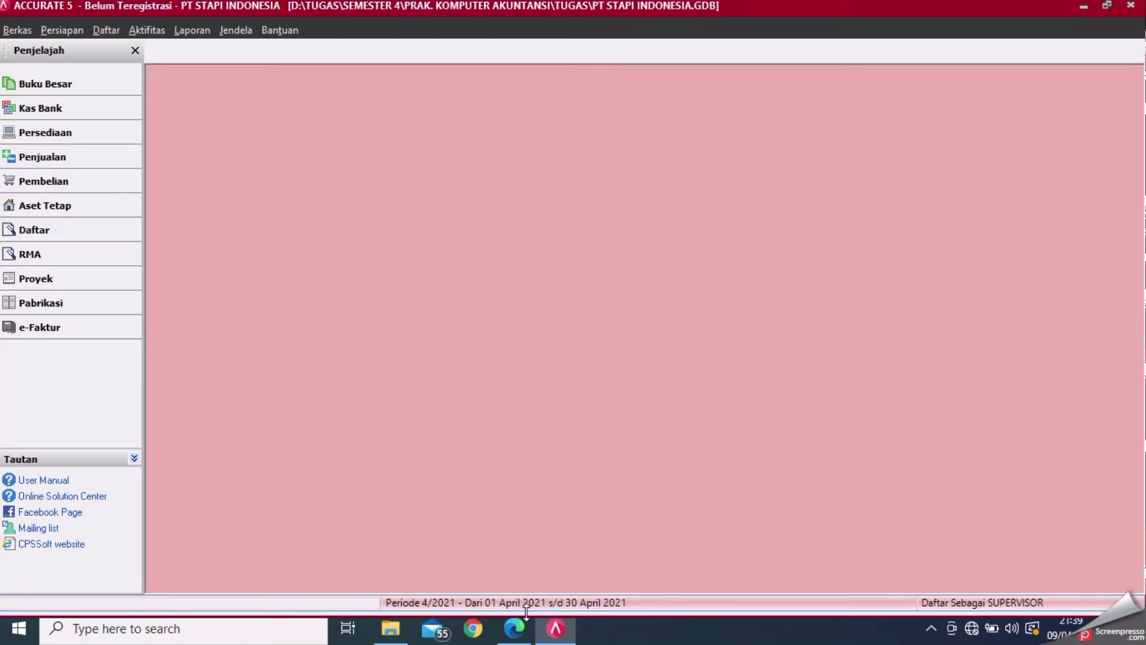
# - Review page 73 of the PDF, then open a new Kas & Bank Pembayaran form
pyautogui.click(515, 633)
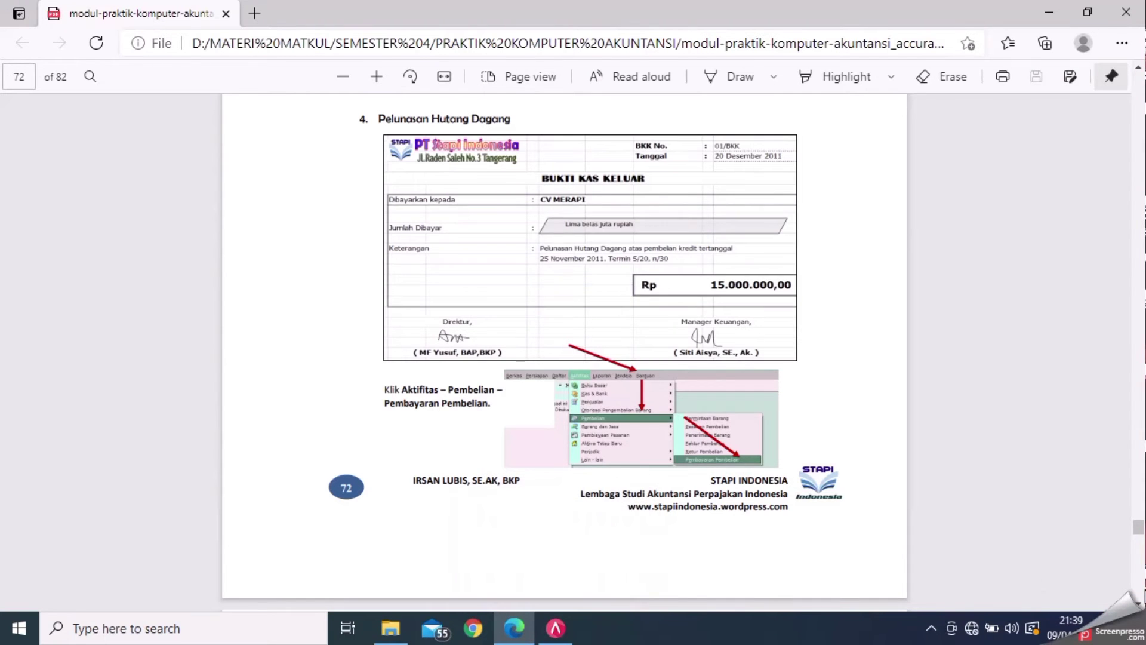
pyautogui.scroll(-7, 1122, 600)
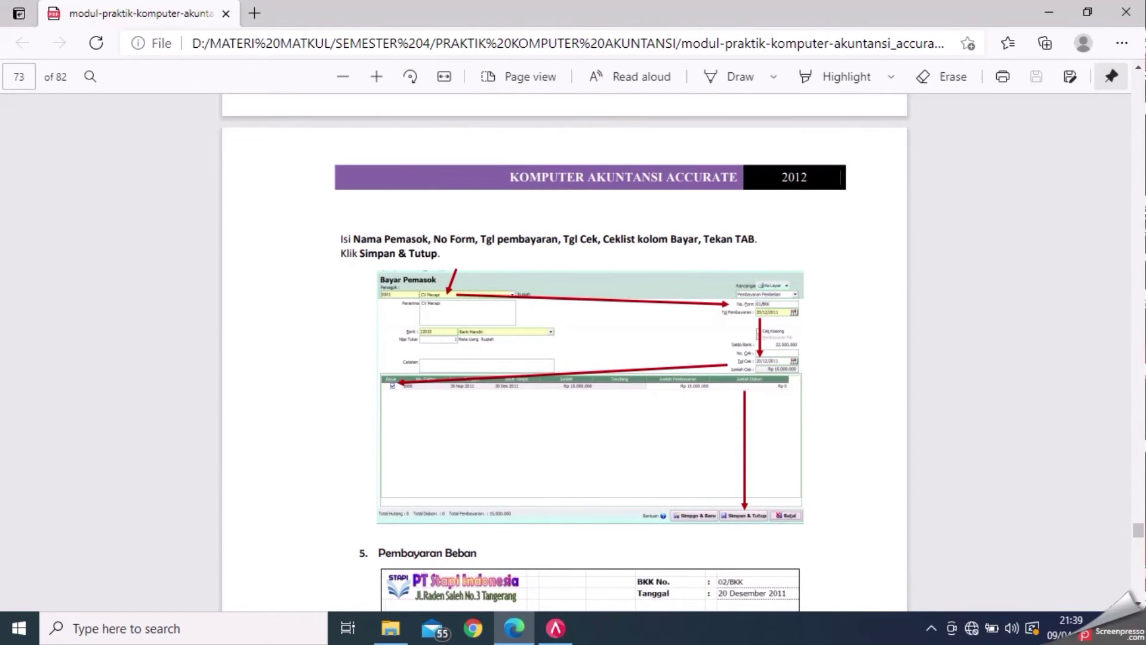
pyautogui.scroll(-5, 1135, 602)
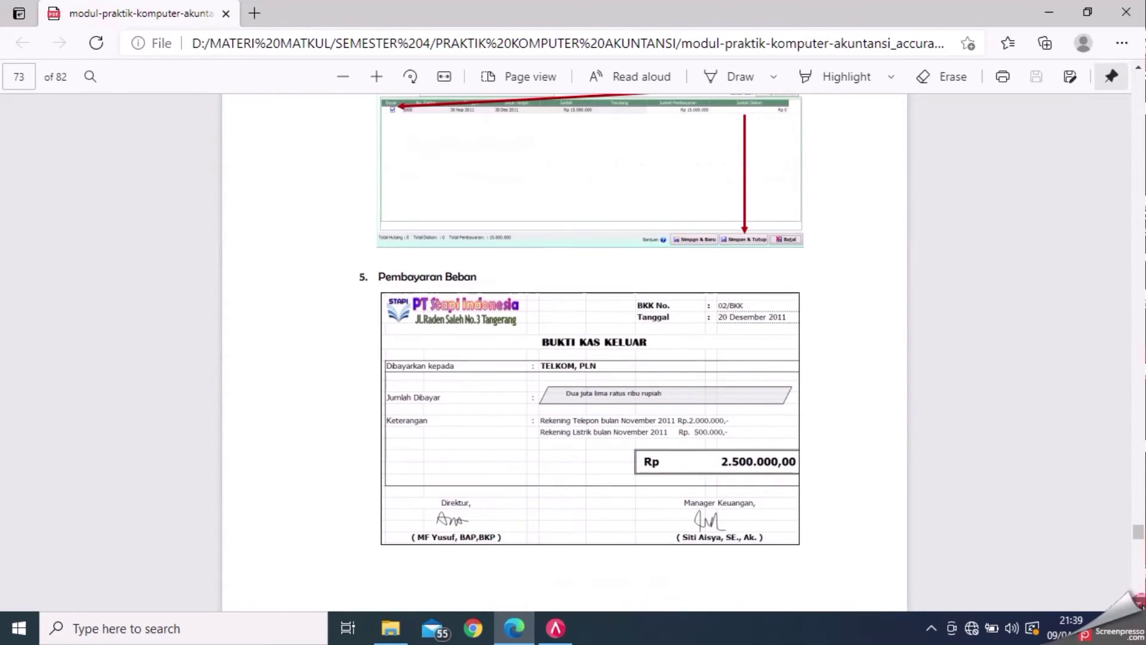
pyautogui.scroll(-1, 1138, 601)
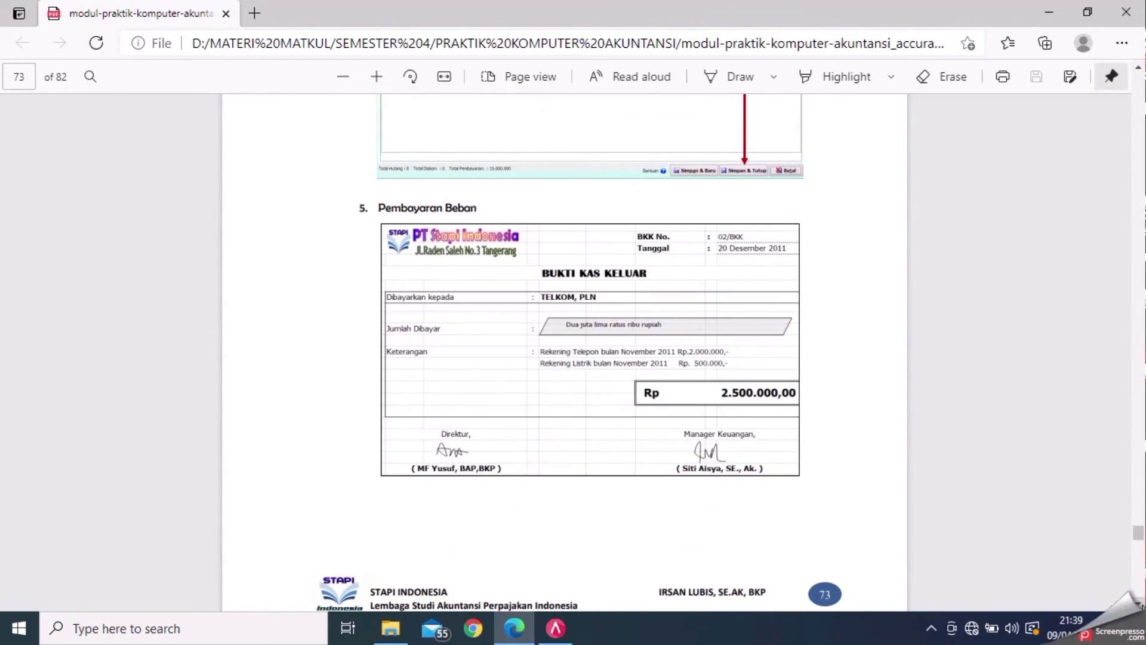
pyautogui.scroll(-1, 1138, 600)
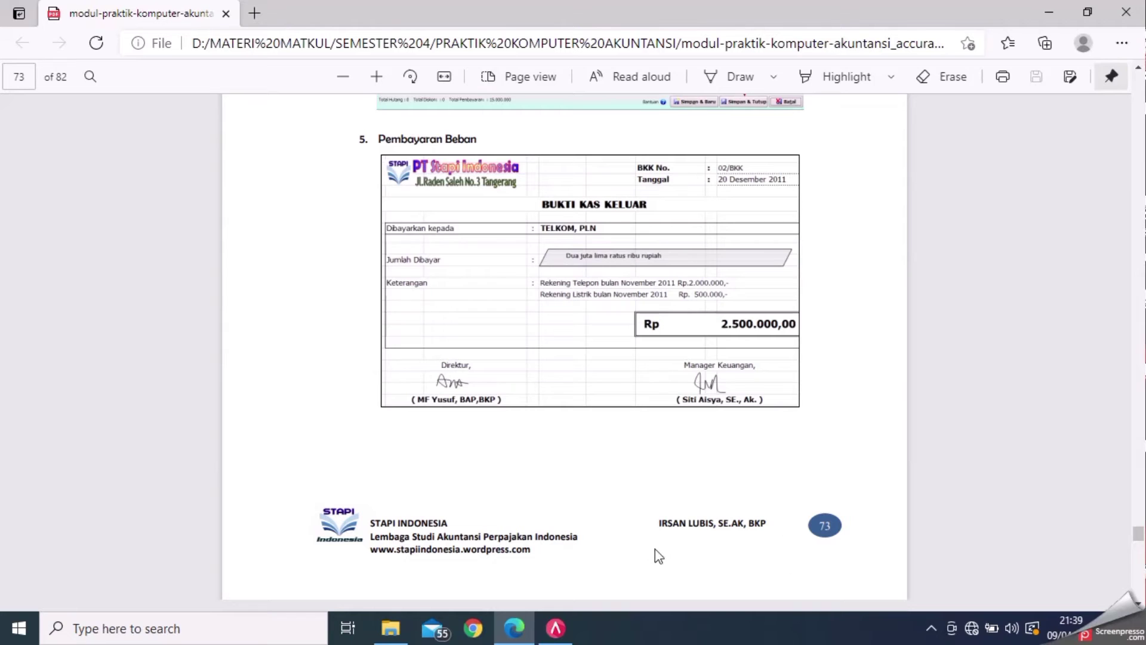
pyautogui.click(555, 628)
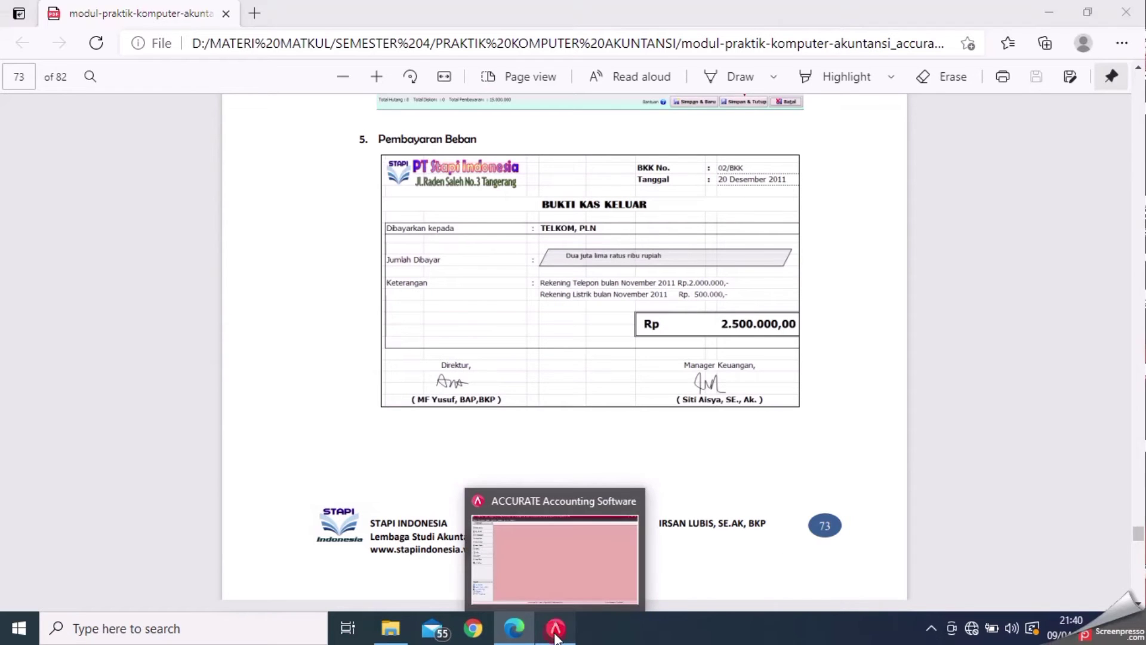
pyautogui.click(146, 30)
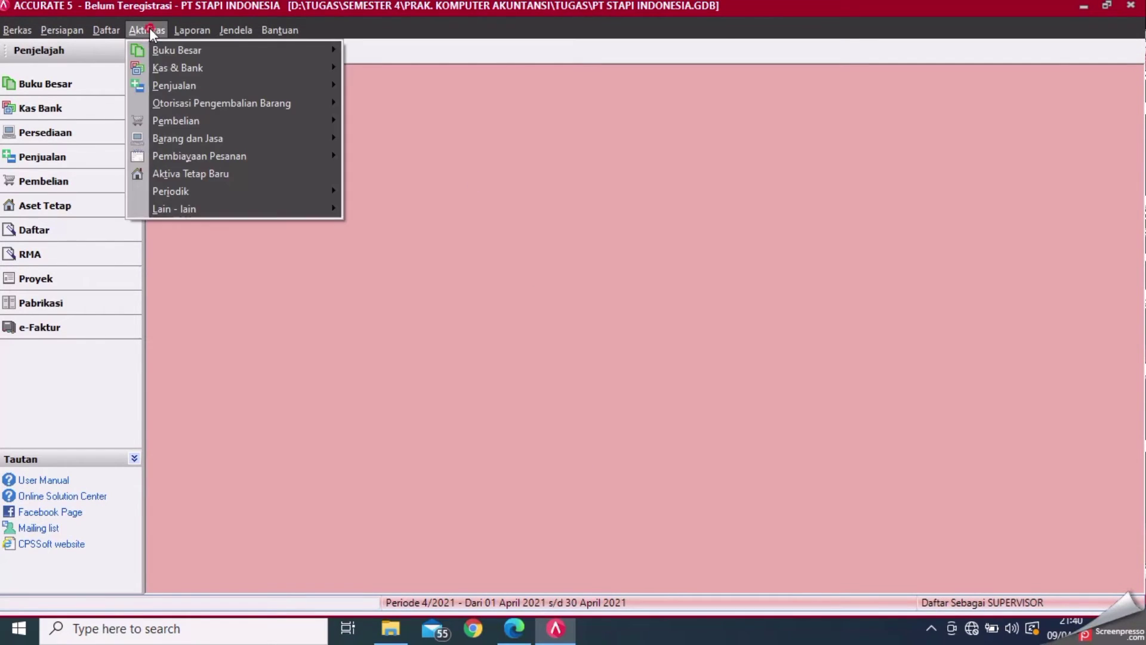
pyautogui.moveTo(173, 70)
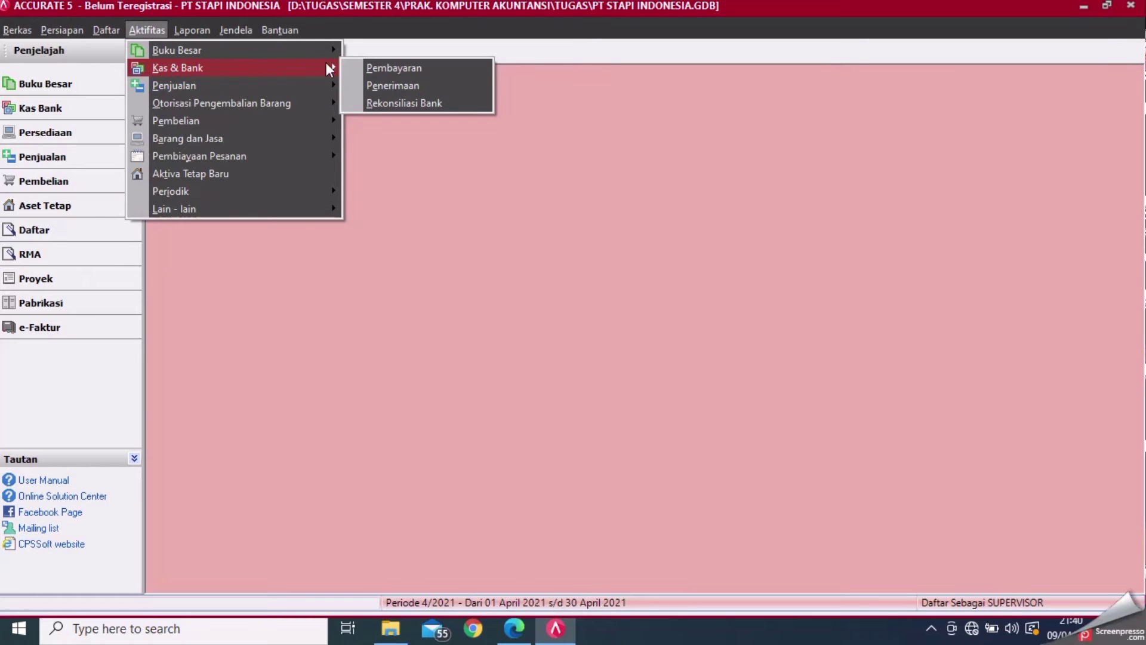
pyautogui.click(357, 68)
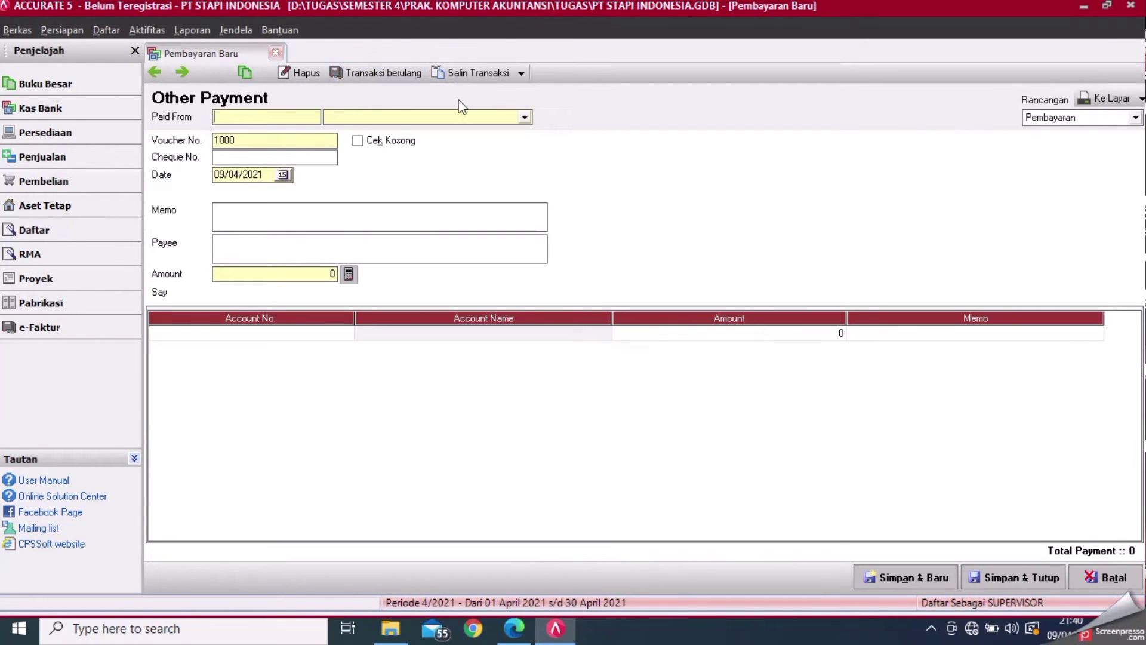
# - Pay from the Bank Mandiri account and set cheque number 02/BKK
pyautogui.click(525, 117)
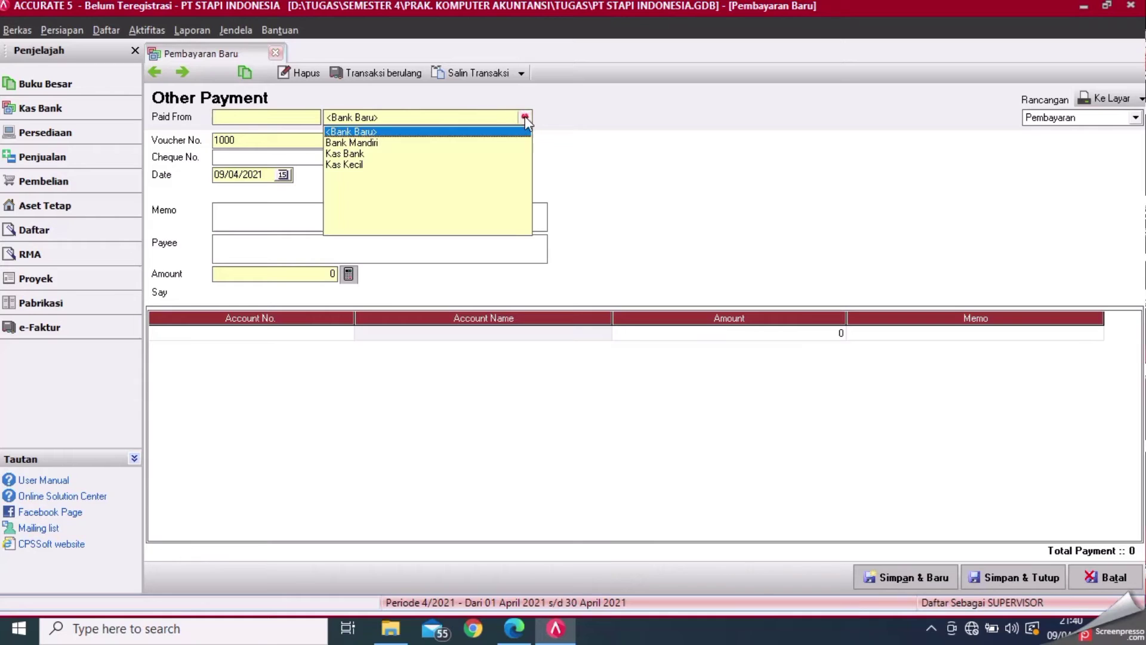
pyautogui.click(382, 144)
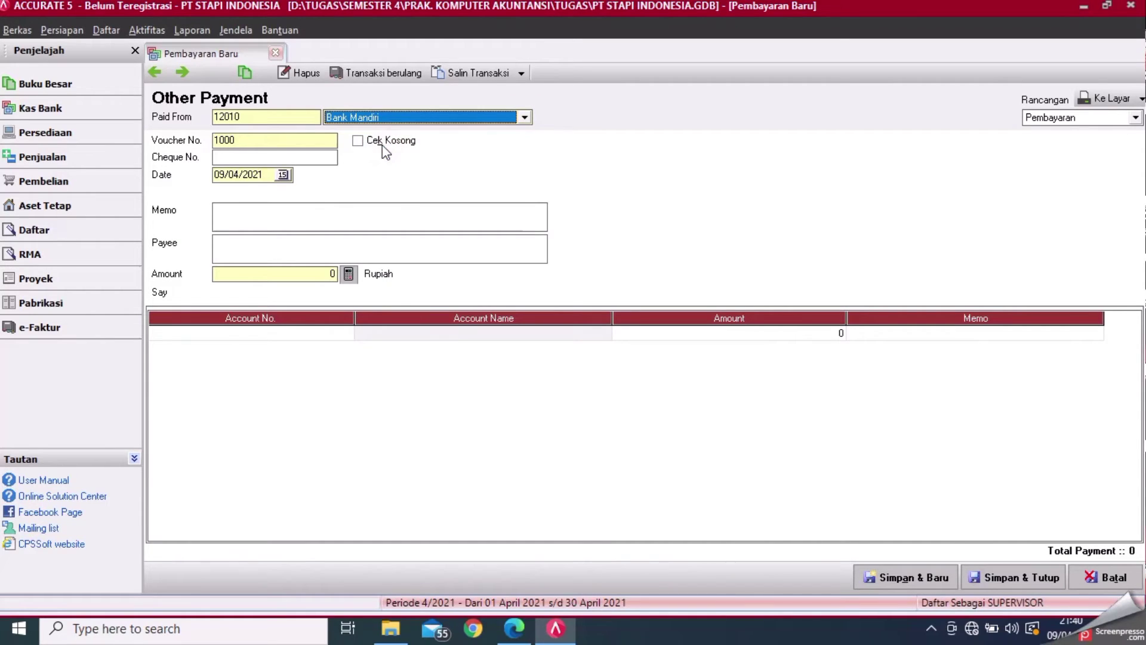
pyautogui.click(279, 160)
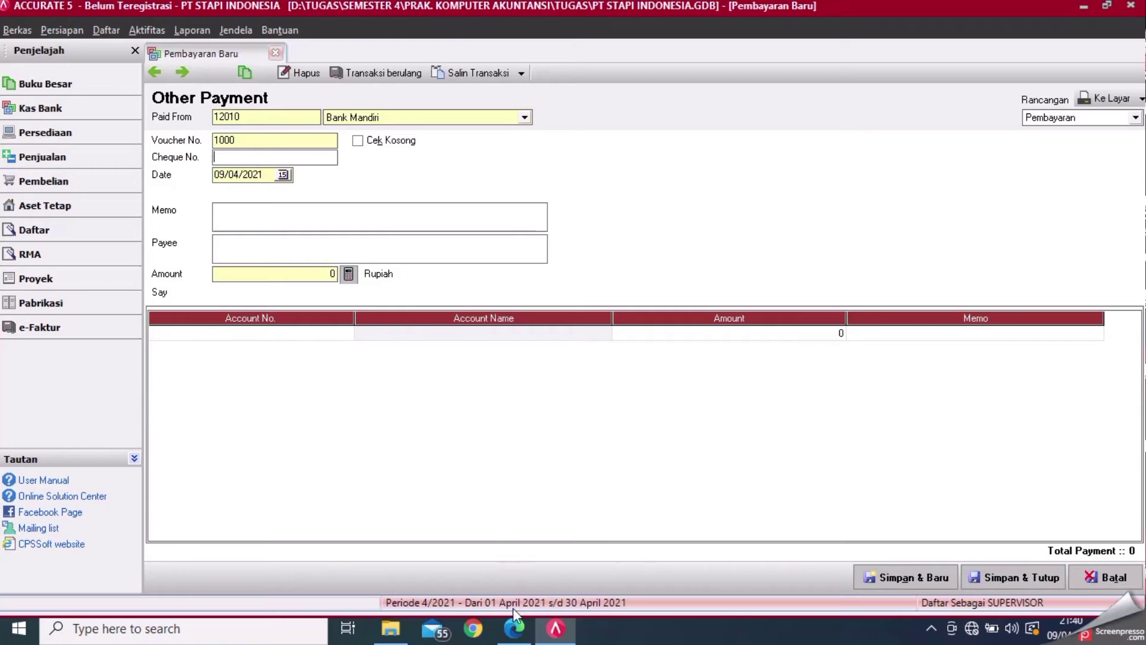
pyautogui.click(514, 630)
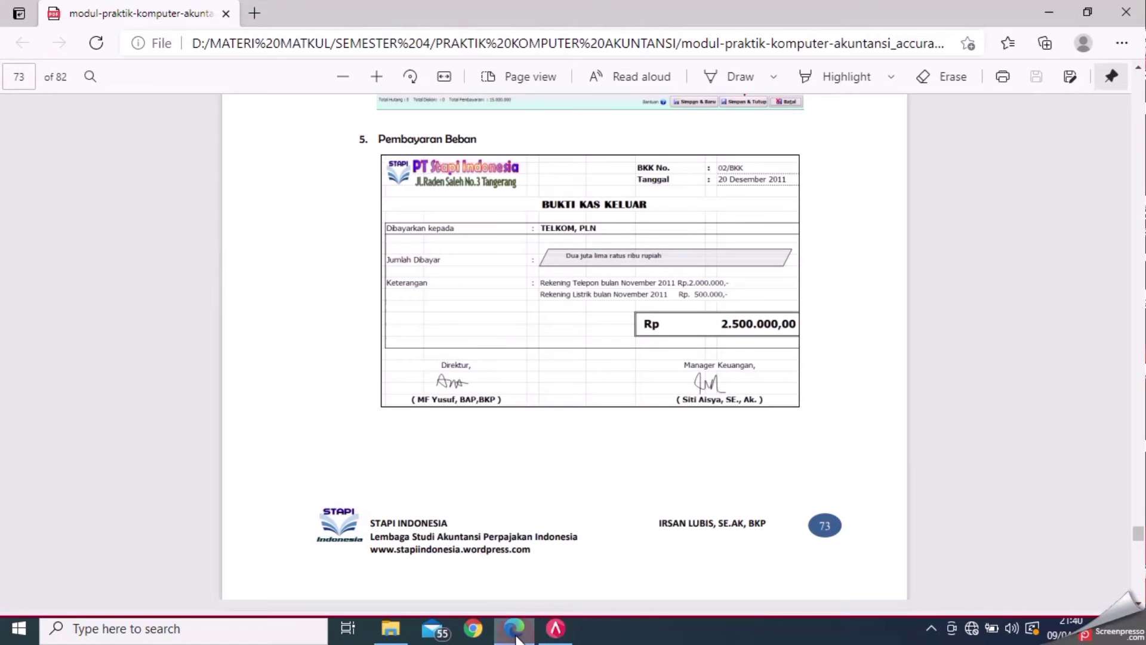
pyautogui.click(552, 642)
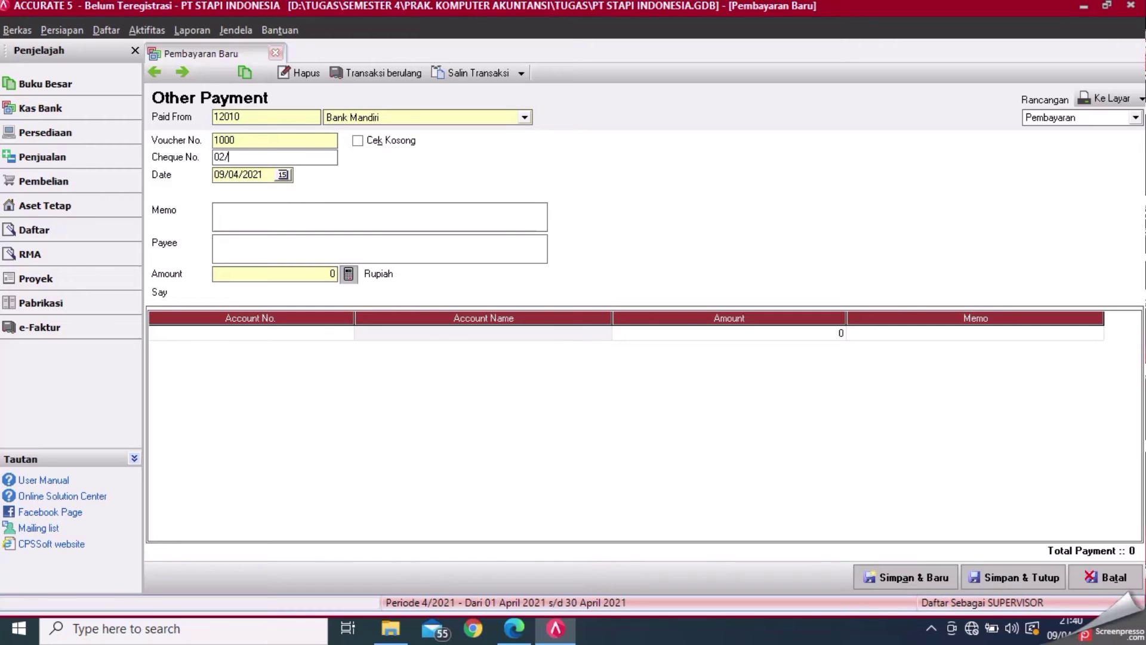
# - Set the payment date to 20/12/2011, checking the module's expense receipt
pyautogui.click(263, 177)
pyautogui.press('BackSpace')
pyautogui.press('BackSpace')
pyautogui.press('BackSpace')
pyautogui.press('BackSpace')
pyautogui.press('BackSpace')
pyautogui.press('BackSpace')
pyautogui.press('BackSpace')
pyautogui.press('BackSpace')
pyautogui.click(515, 630)
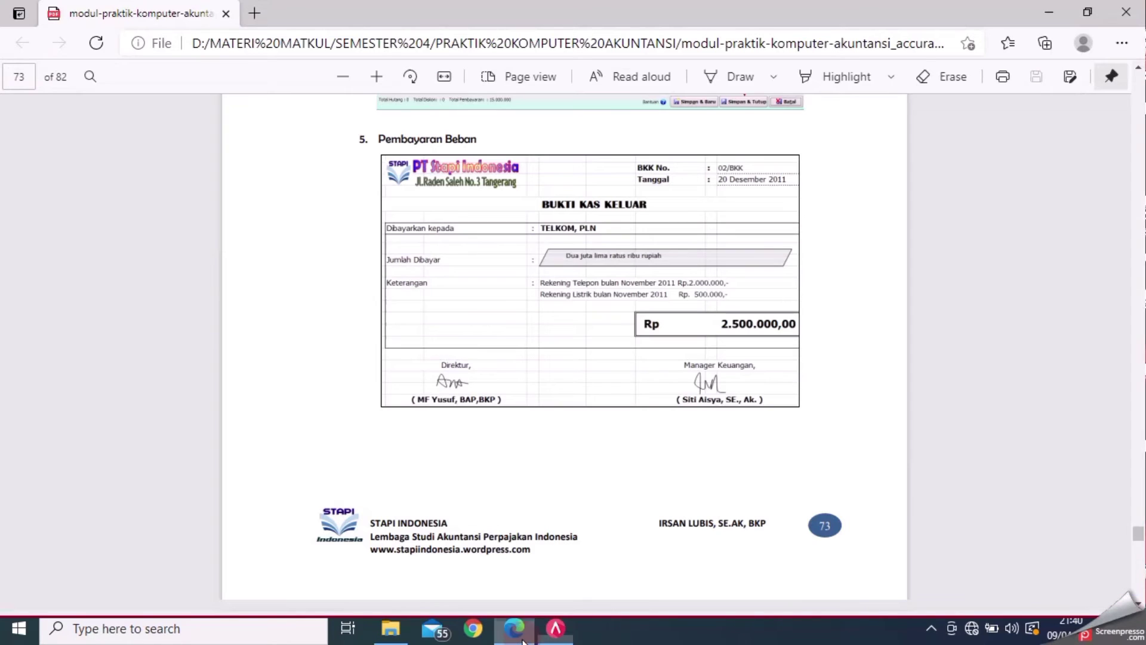
pyautogui.moveTo(555, 629)
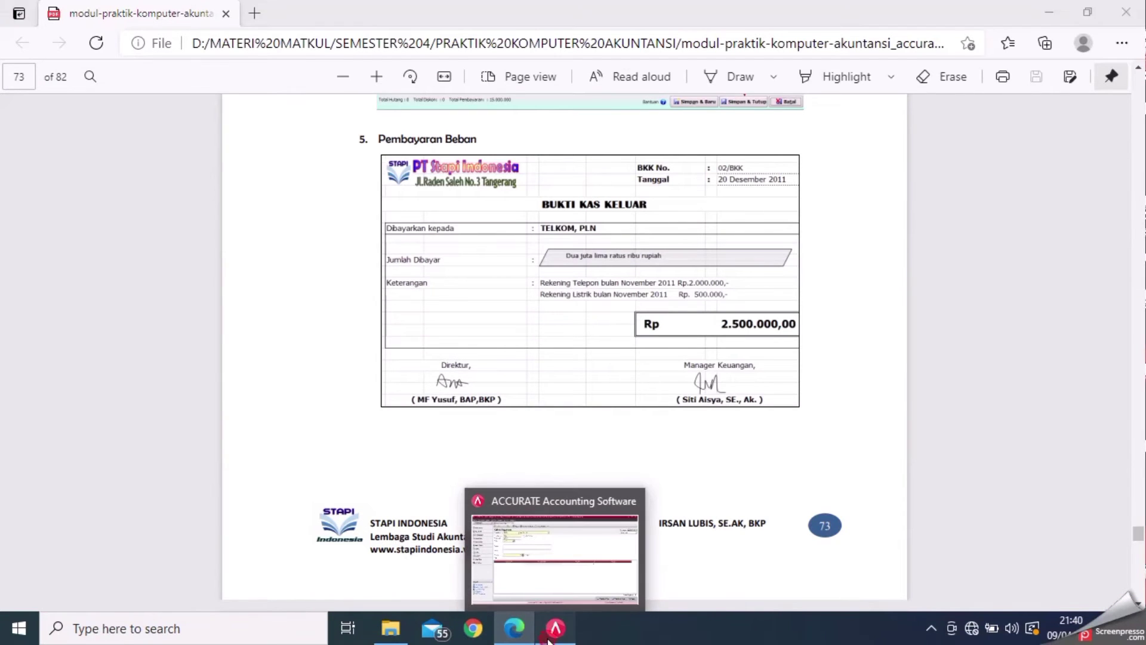
pyautogui.click(478, 545)
pyautogui.write('20122')
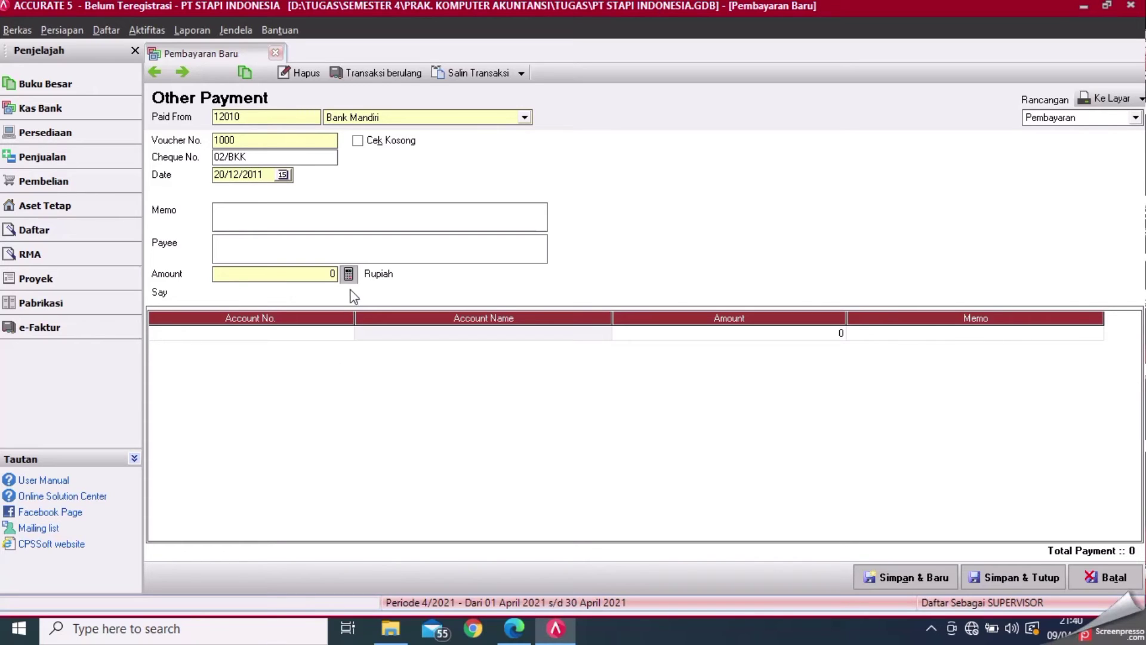
pyautogui.click(362, 215)
# - Enter memo 'PEMBAYARAN BEBAN LISTRIK DAN TELEPON BULAN NOVEMBER 2011' and payee 'TELKOM, PLN'
pyautogui.write('PEMBAYARAN BEBAN LIST')
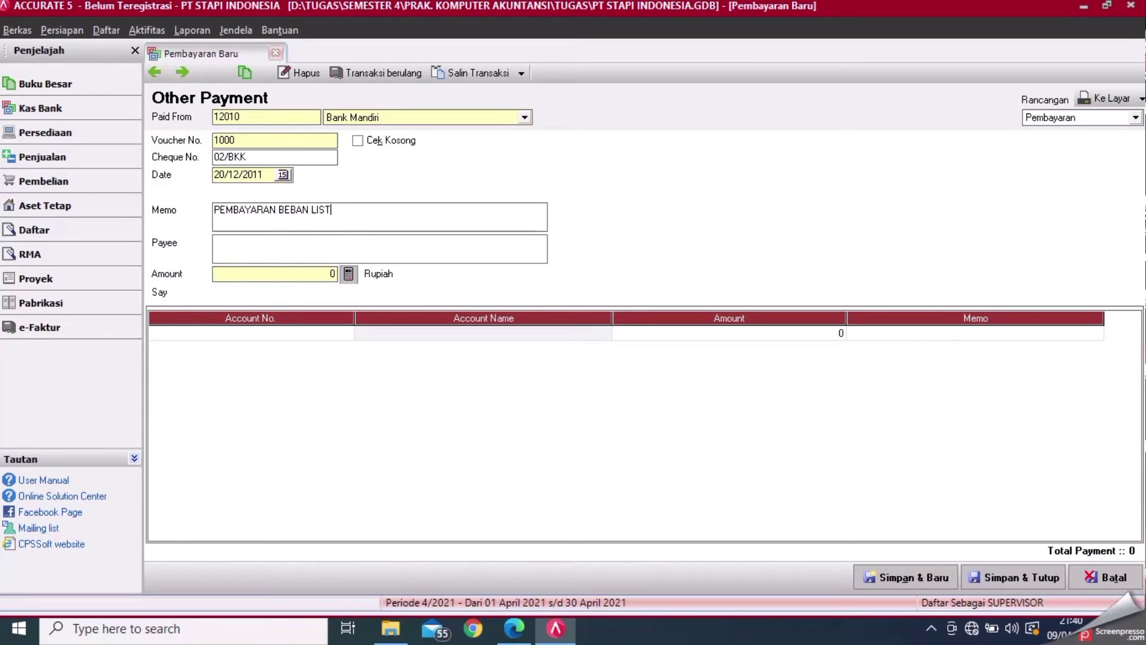
pyautogui.write('RIK DAN TELEPON BULAN ')
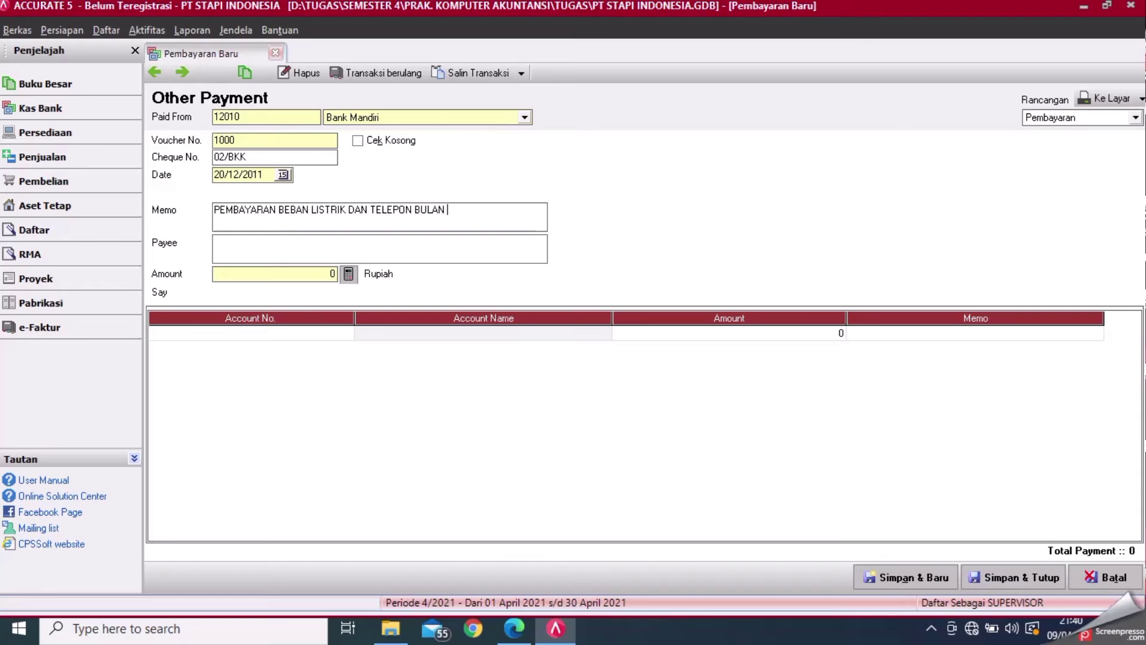
pyautogui.write('NOVEMBER 2011')
pyautogui.click(297, 245)
pyautogui.click(514, 628)
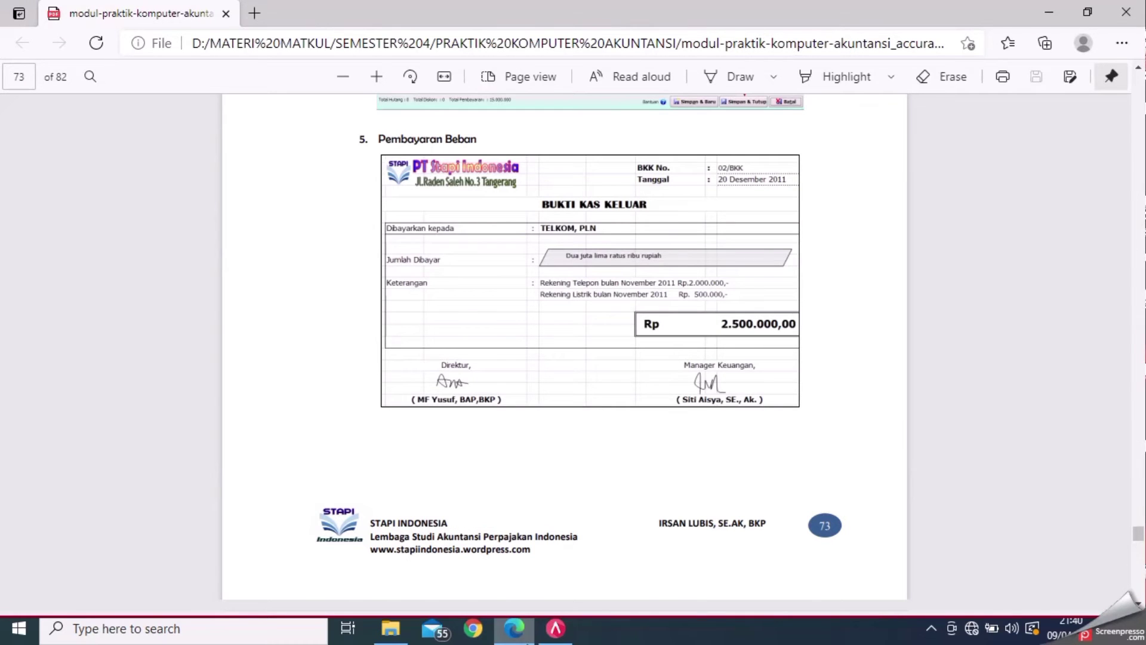
pyautogui.click(555, 628)
pyautogui.write('TE')
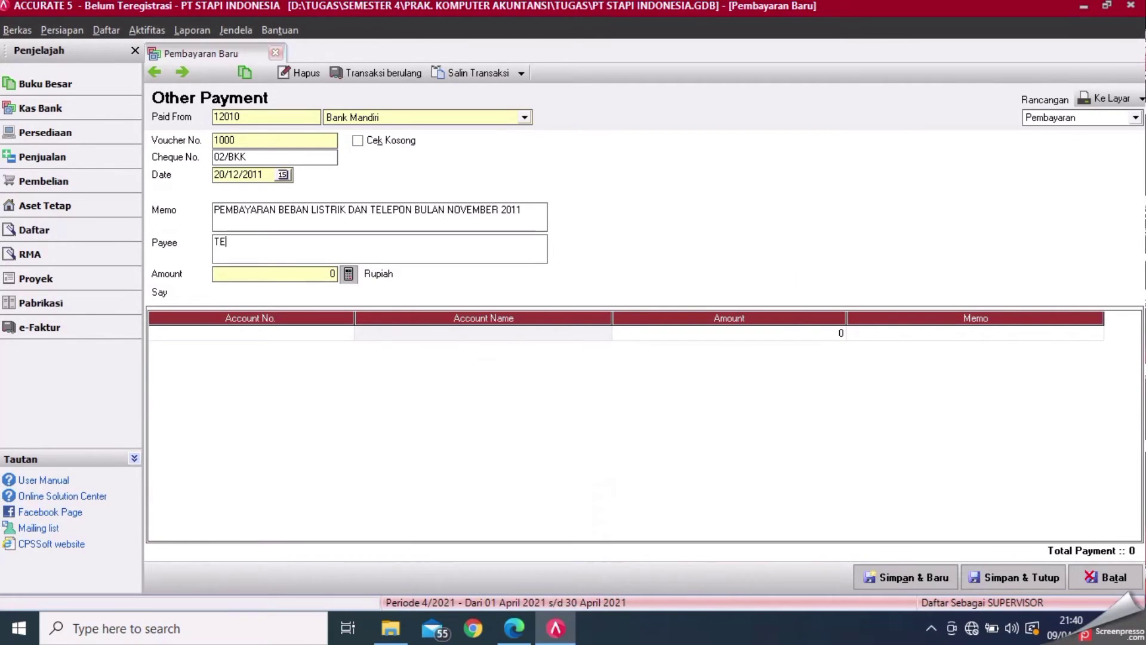
pyautogui.write('LKOM, PLN')
pyautogui.click(326, 335)
# - Add a line for account 22010 Hutang Beban with amount 2.500.000, then save and close
pyautogui.click(346, 333)
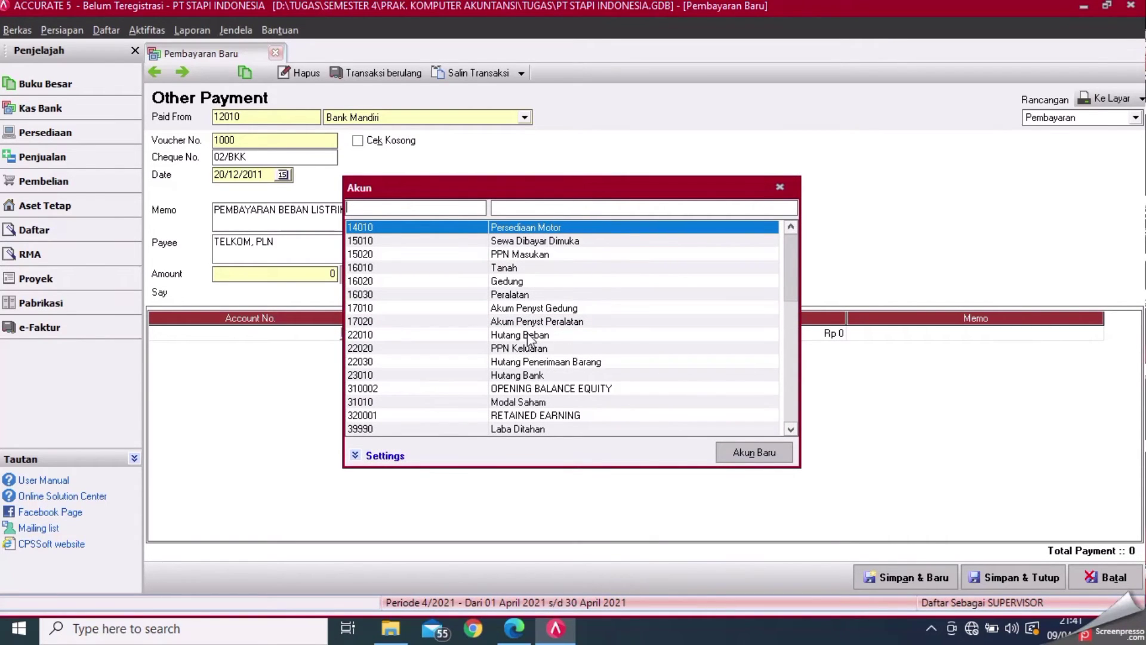
pyautogui.doubleClick(517, 336)
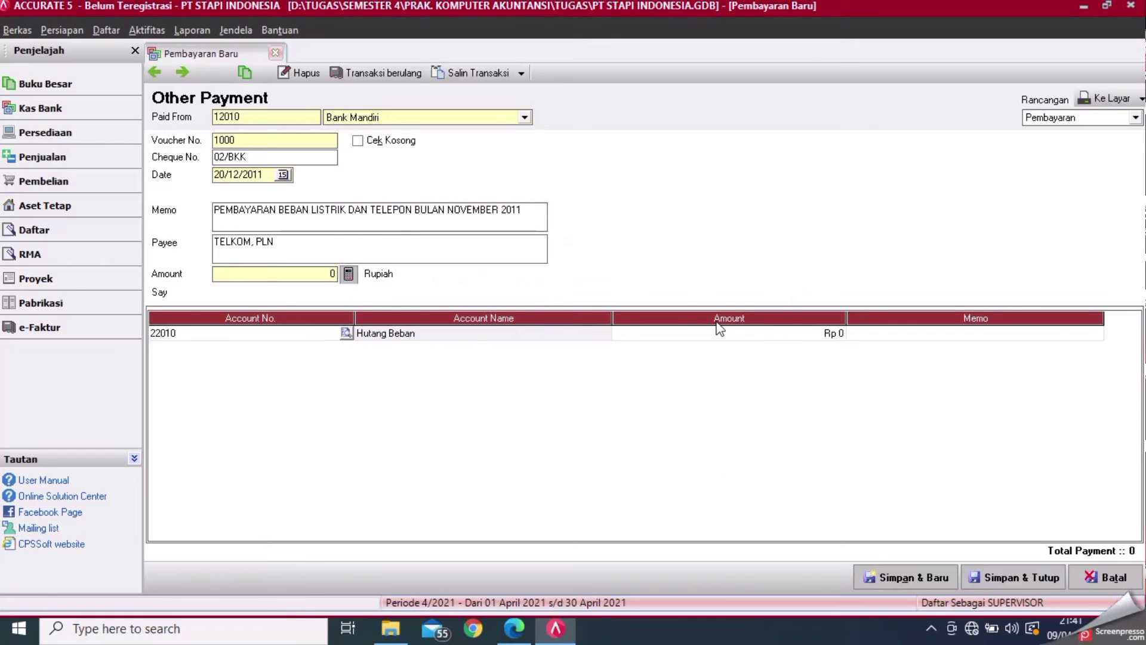
pyautogui.click(766, 333)
pyautogui.click(514, 628)
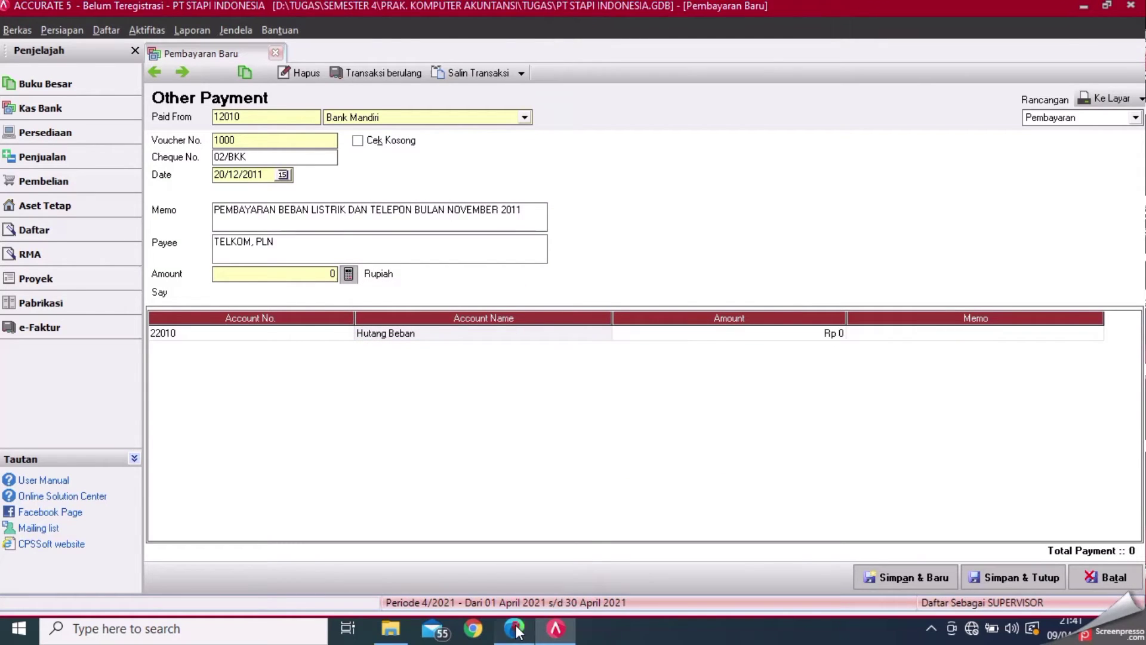
pyautogui.click(552, 635)
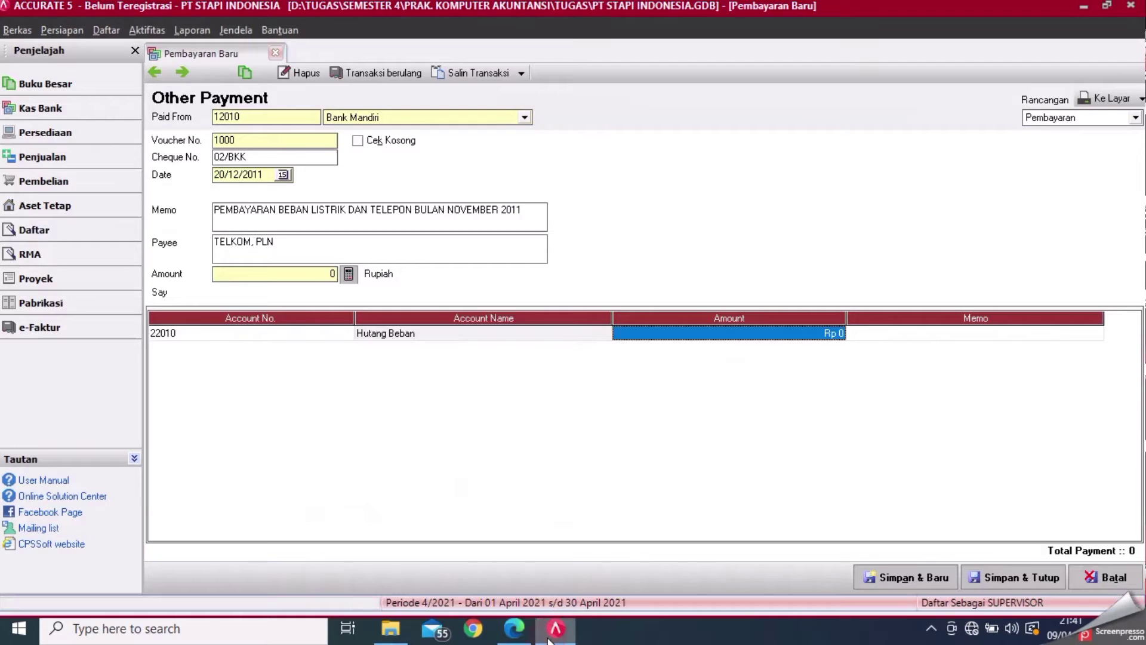
pyautogui.write('2500000')
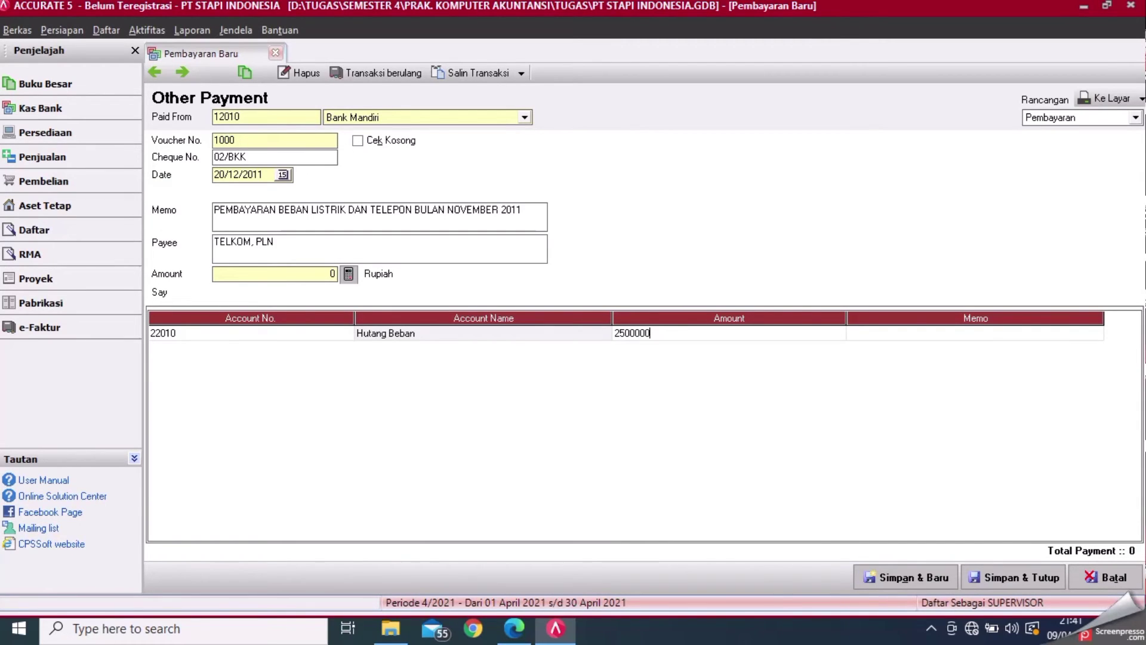
pyautogui.press('Tab')
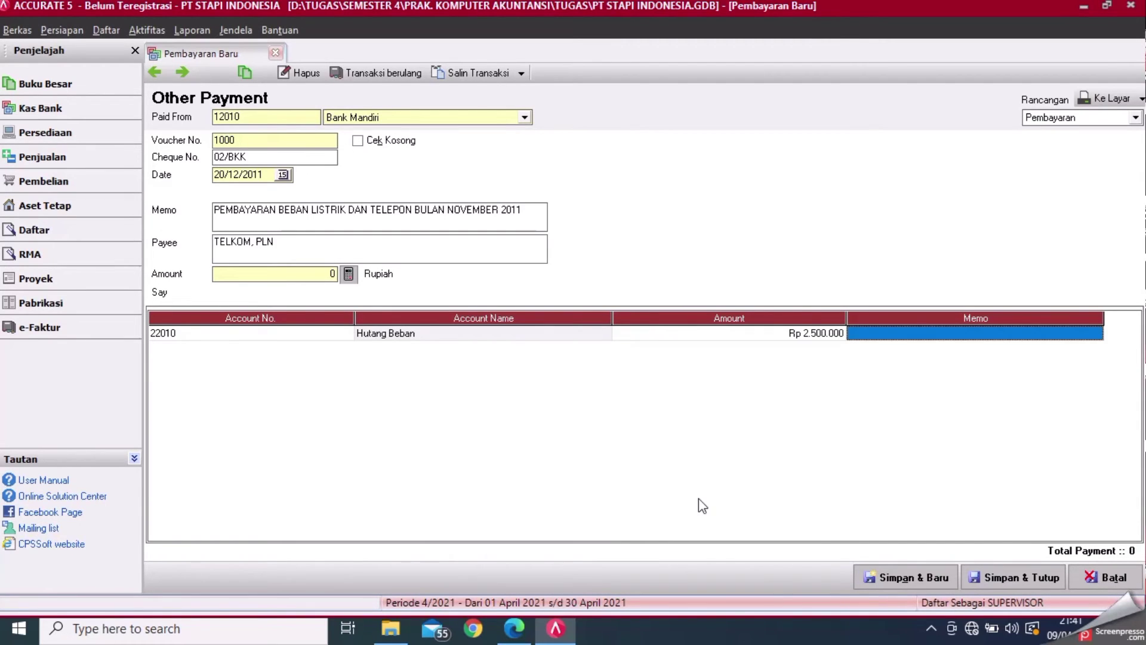
pyautogui.click(348, 278)
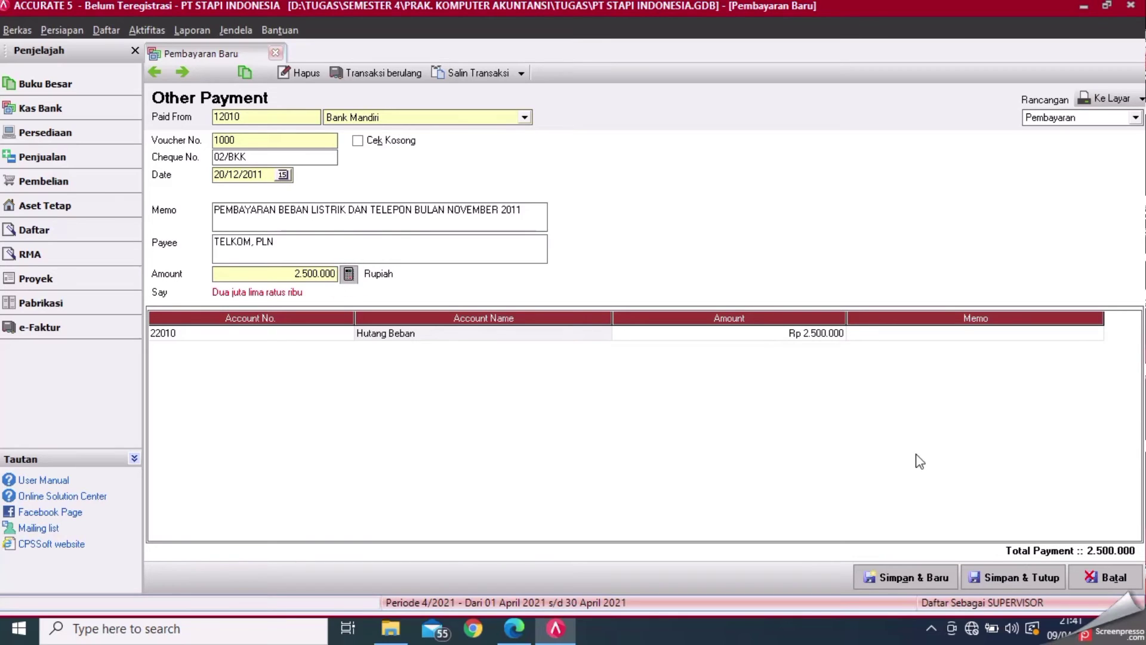
pyautogui.click(1040, 579)
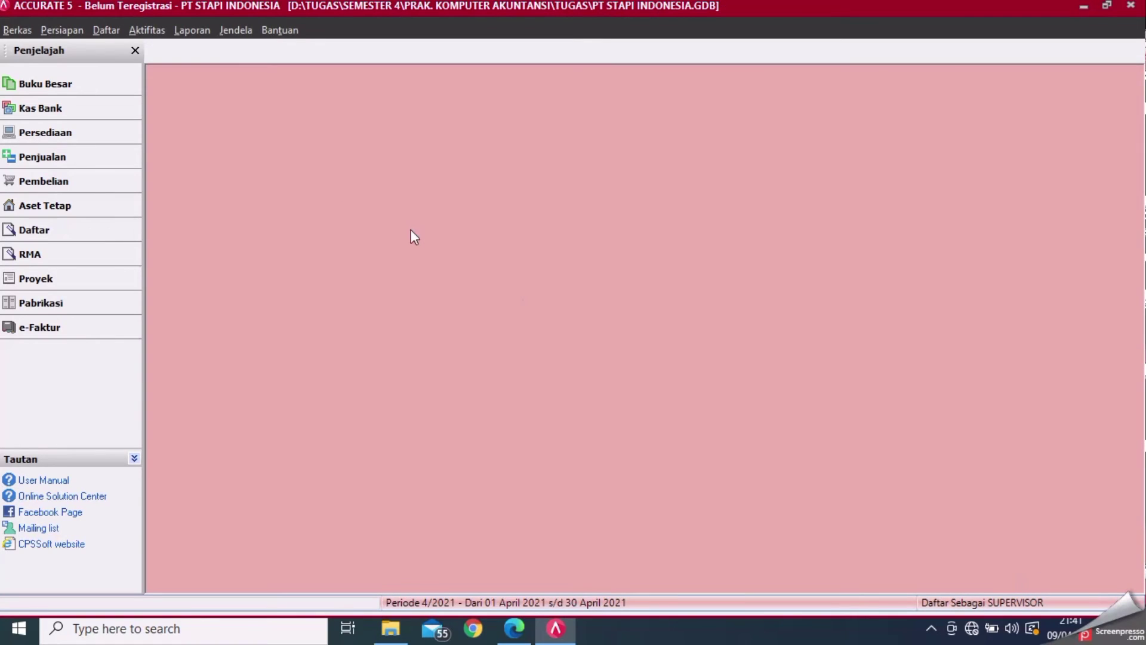
pyautogui.click(514, 628)
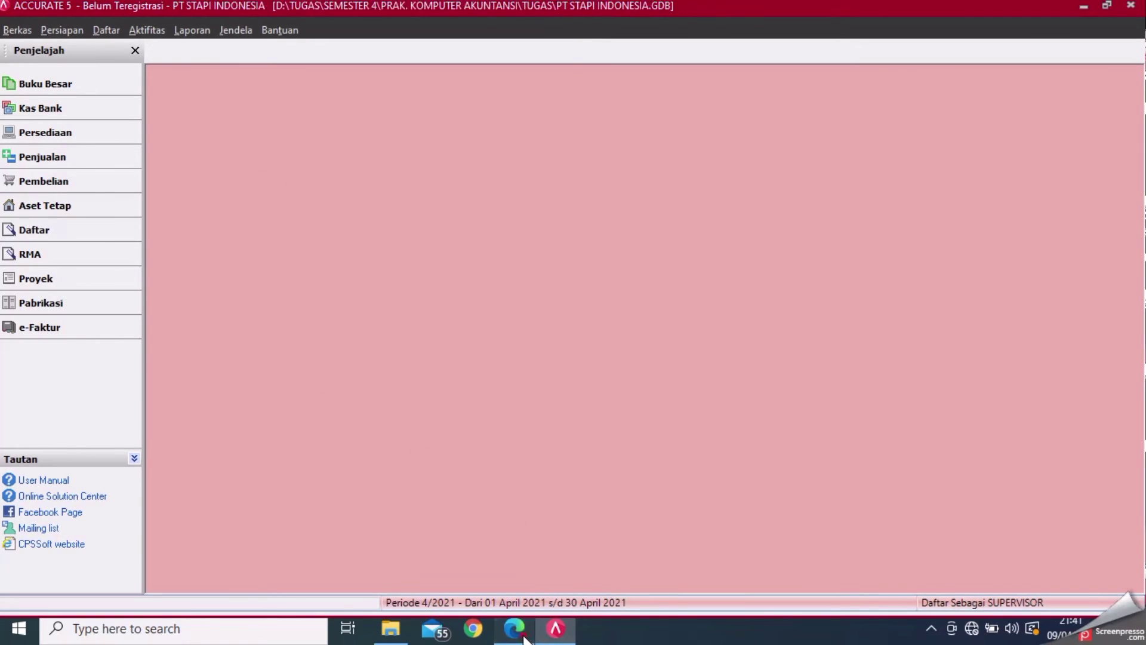
pyautogui.moveTo(556, 628)
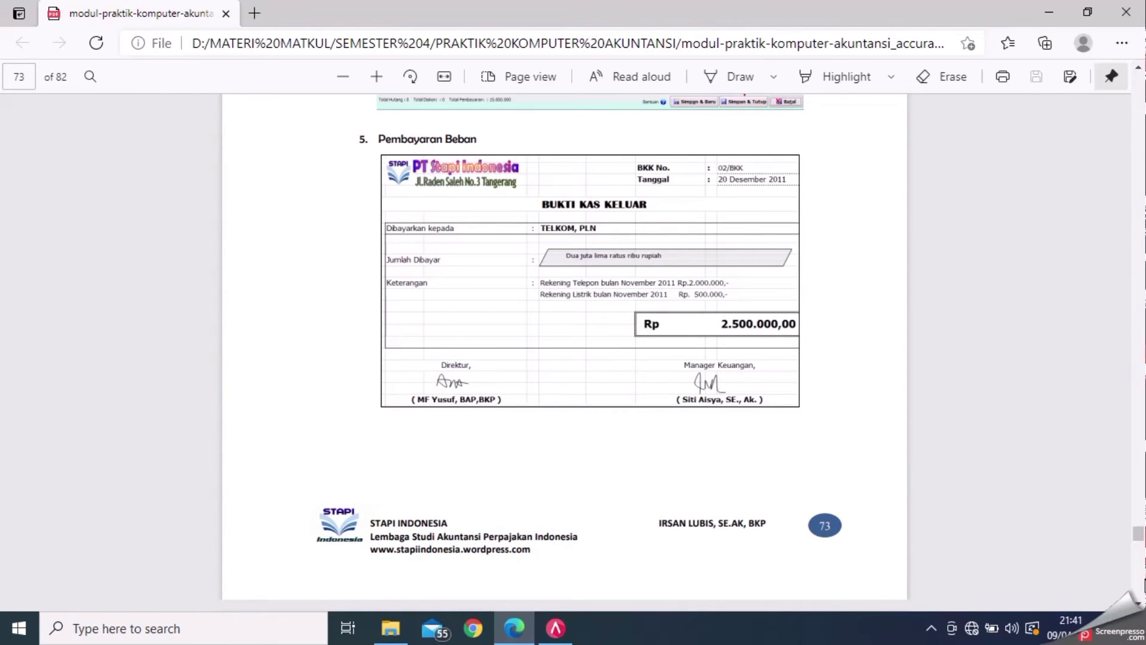
pyautogui.scroll(-15, 564, 352)
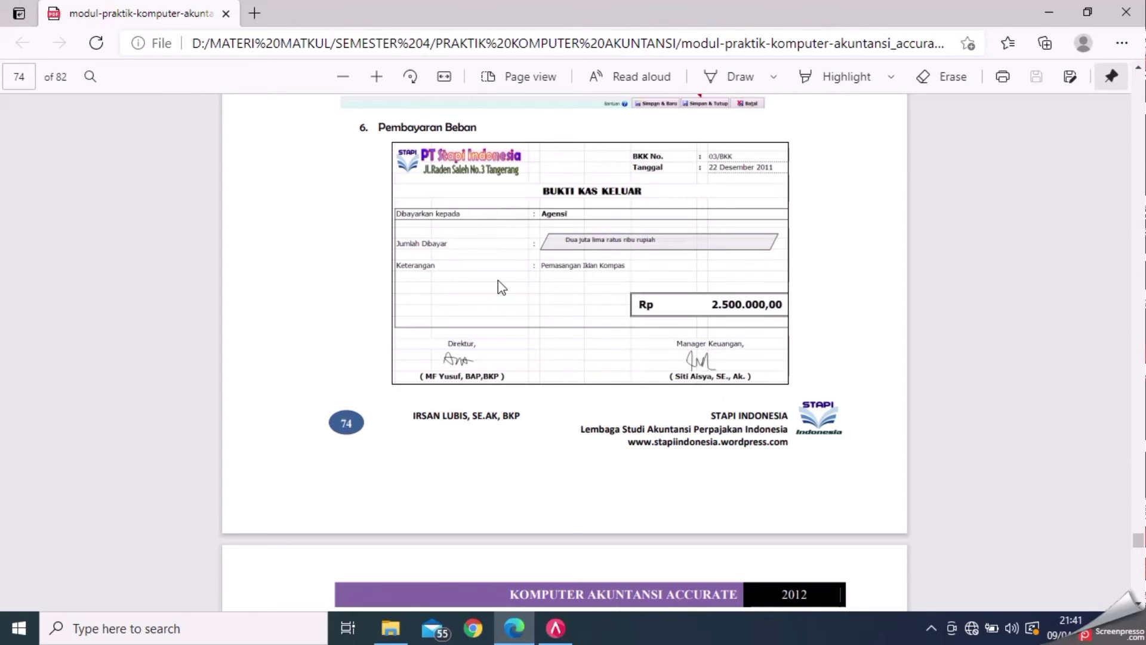
pyautogui.click(555, 628)
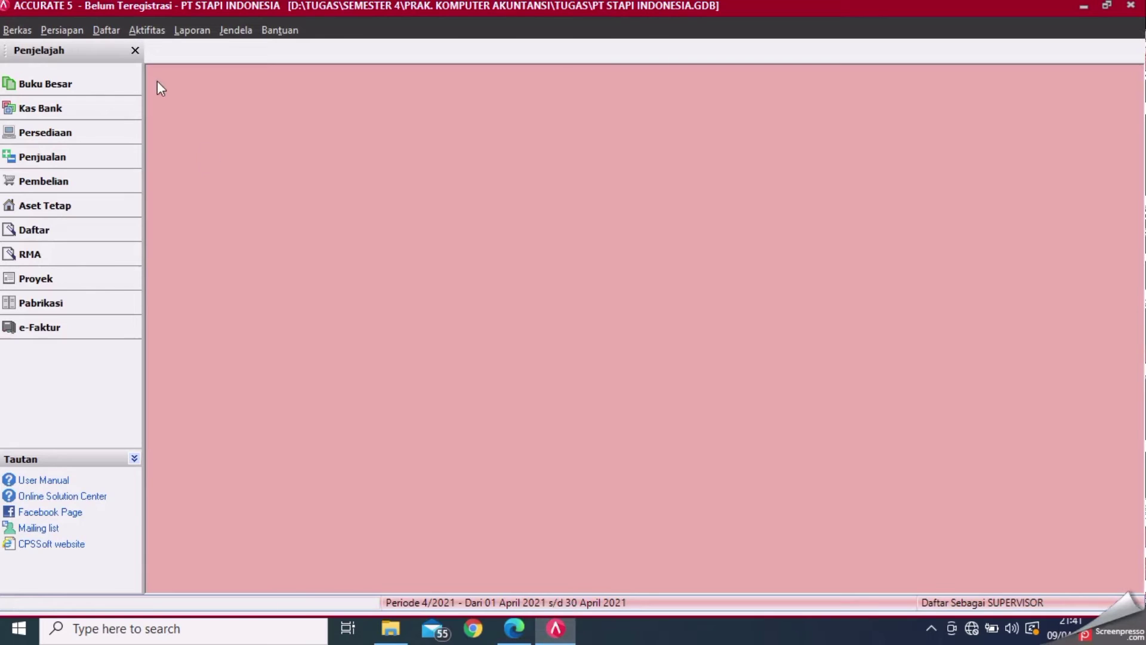
pyautogui.click(159, 30)
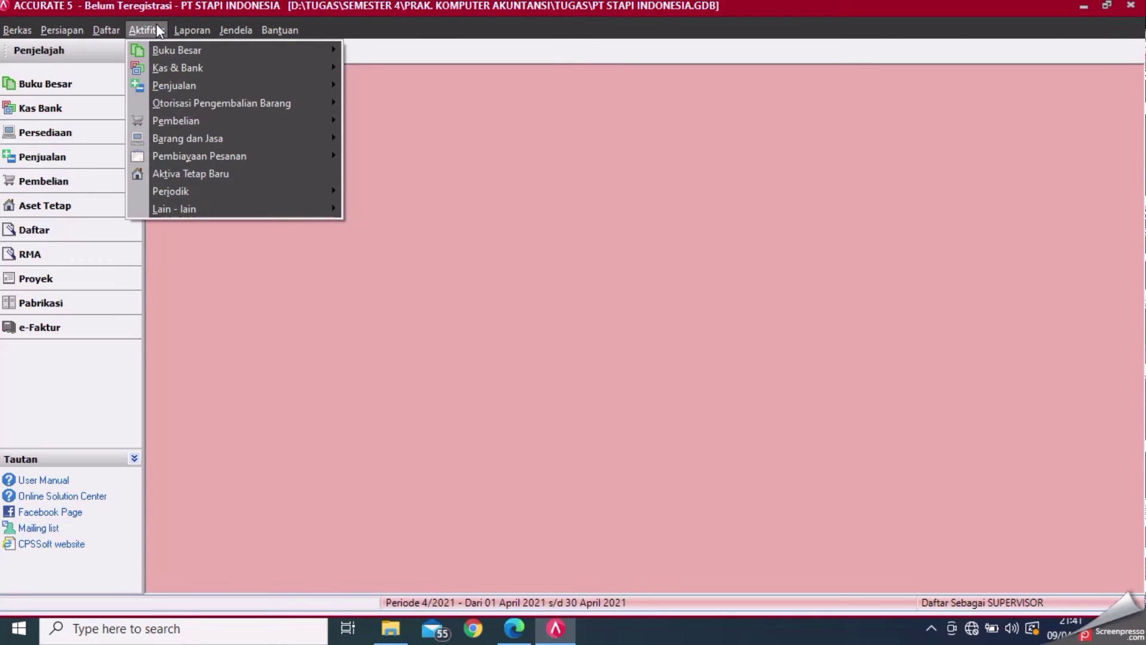
pyautogui.moveTo(192, 30)
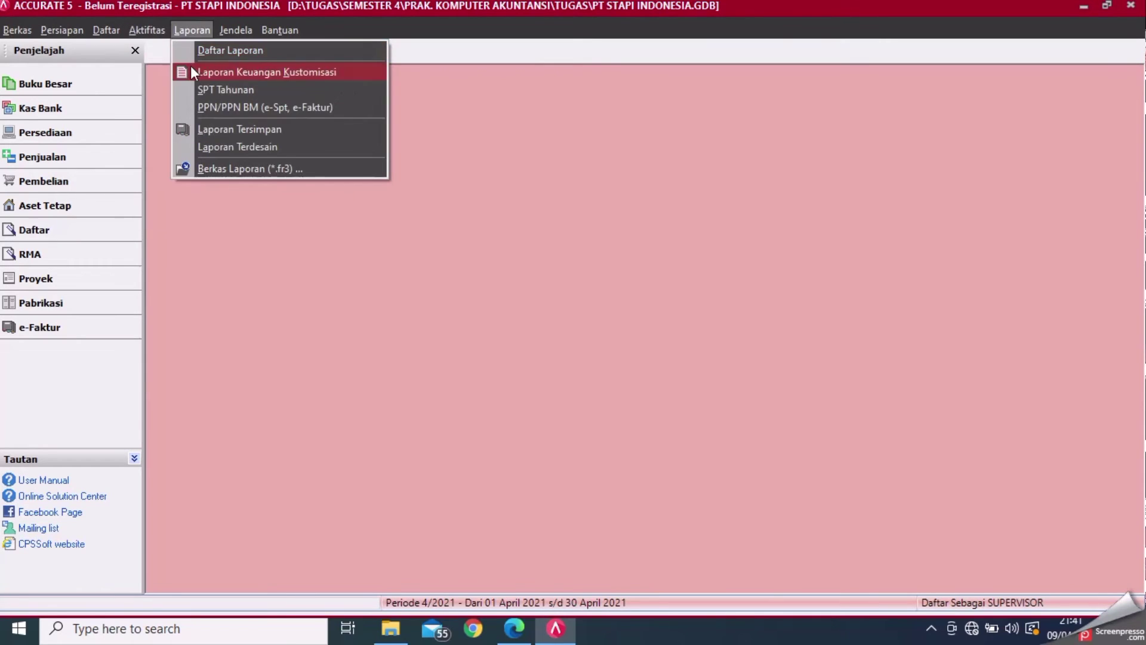
# - Start a new Other Payment from the Bank Mandiri account, checking the exercise in the module
pyautogui.moveTo(170, 67)
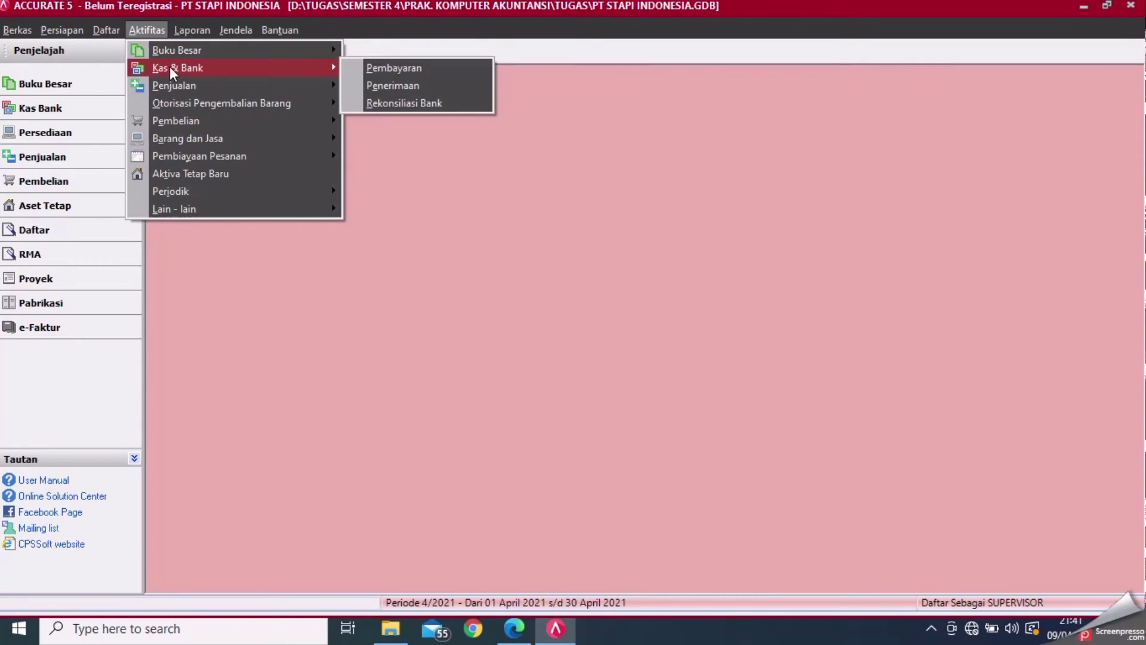
pyautogui.click(350, 67)
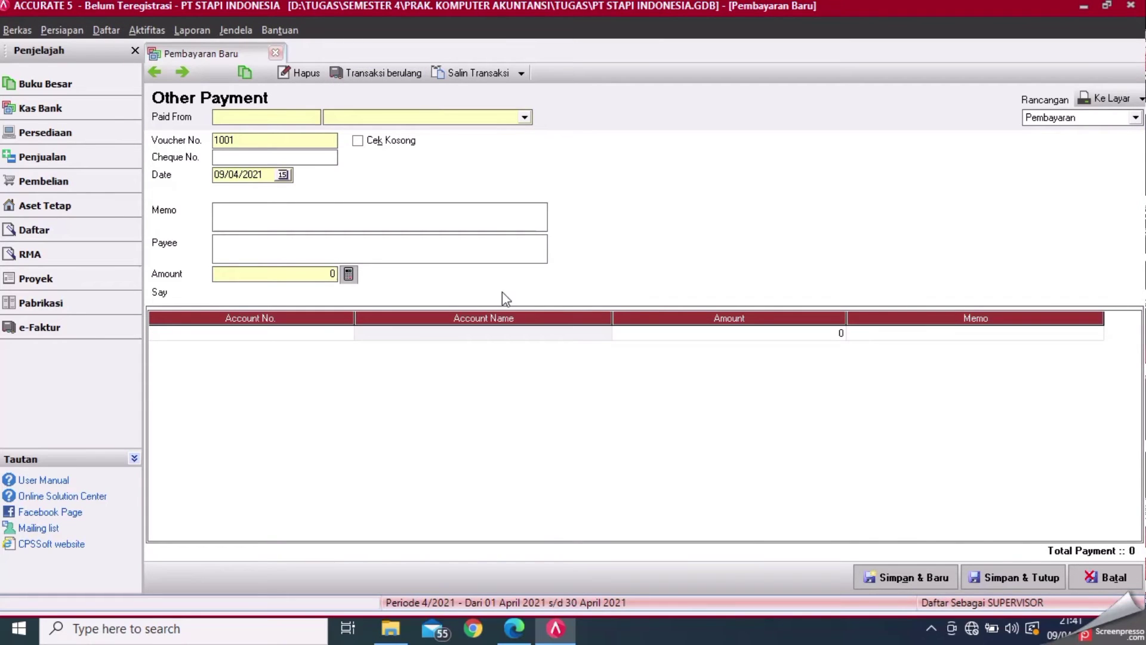
pyautogui.click(525, 117)
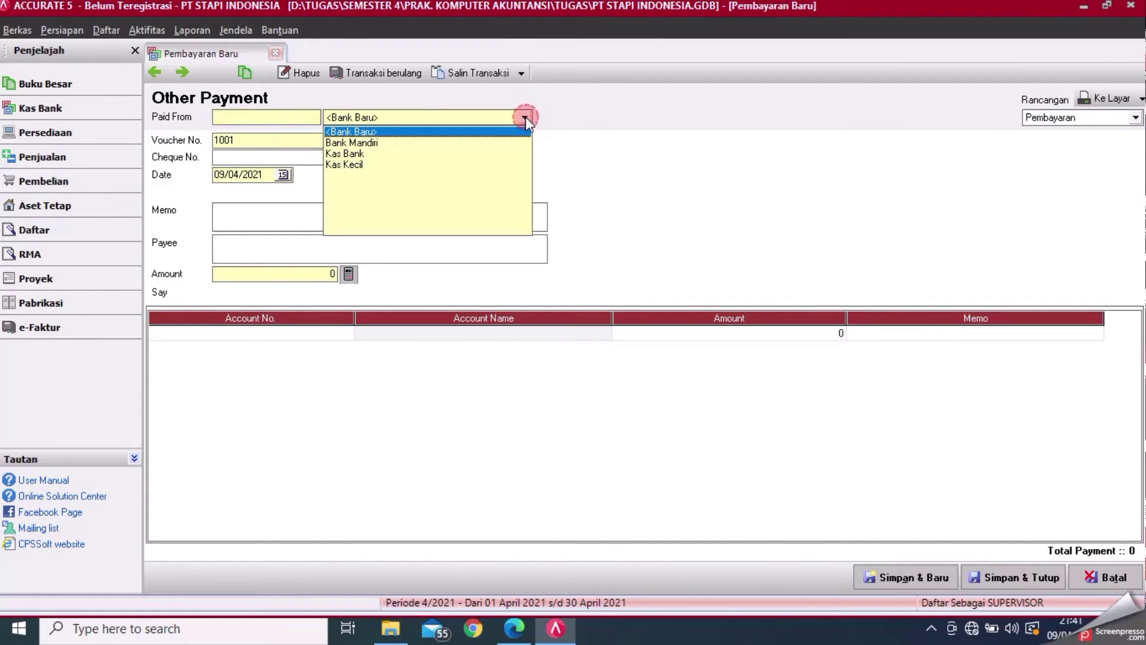
pyautogui.click(388, 143)
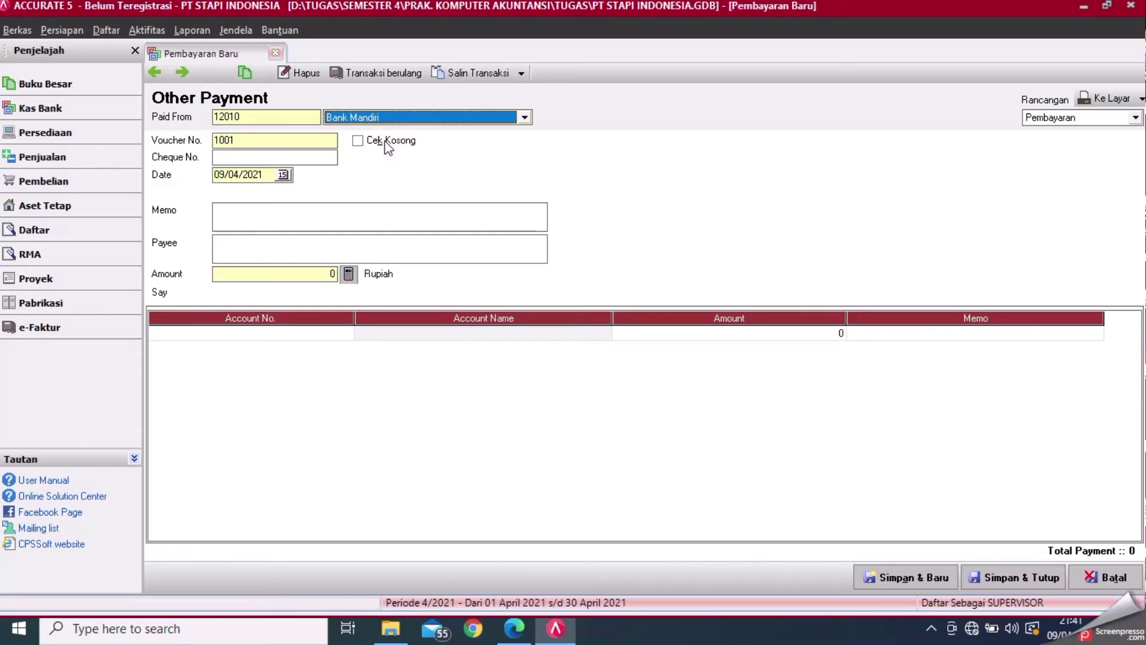
pyautogui.click(301, 156)
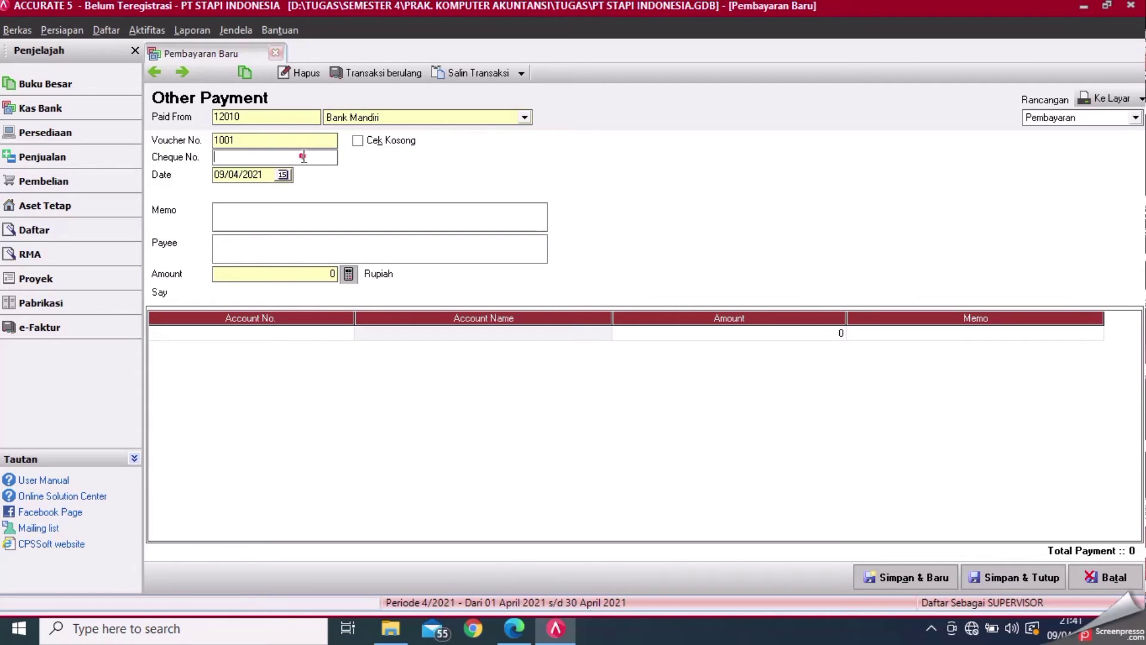
pyautogui.click(525, 628)
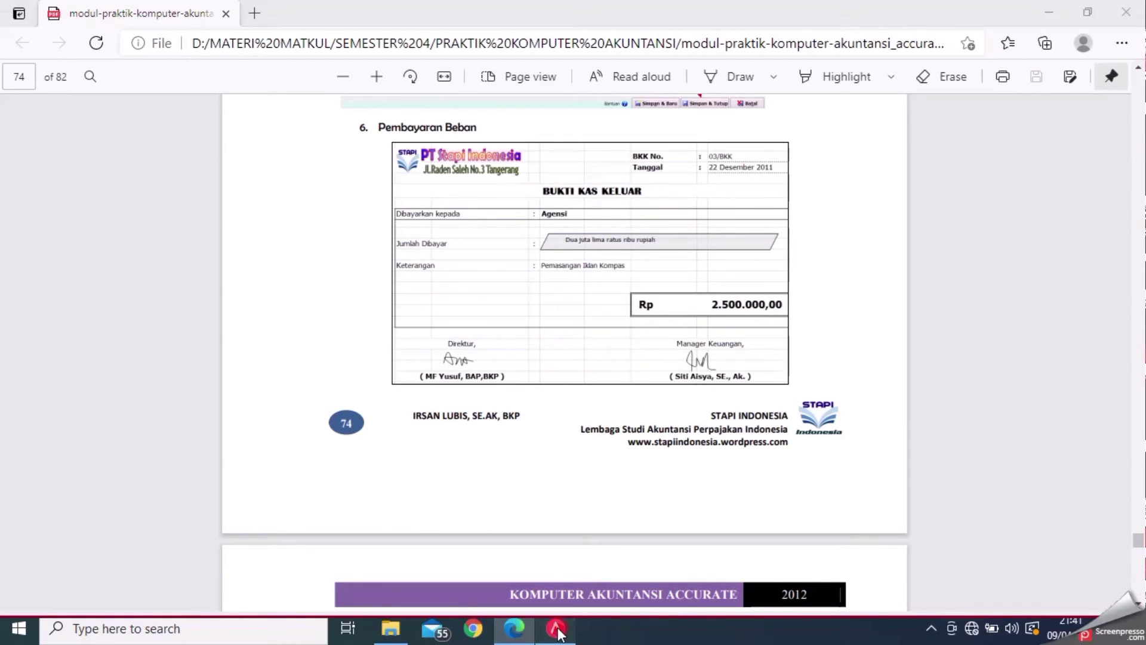
pyautogui.click(556, 629)
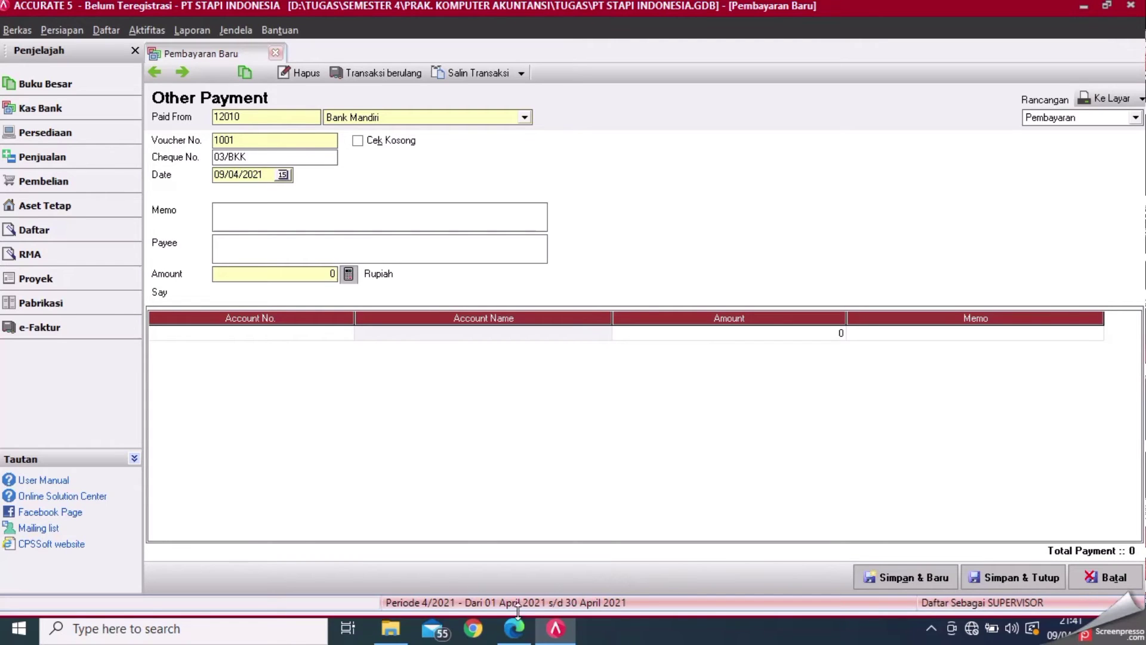
pyautogui.click(515, 628)
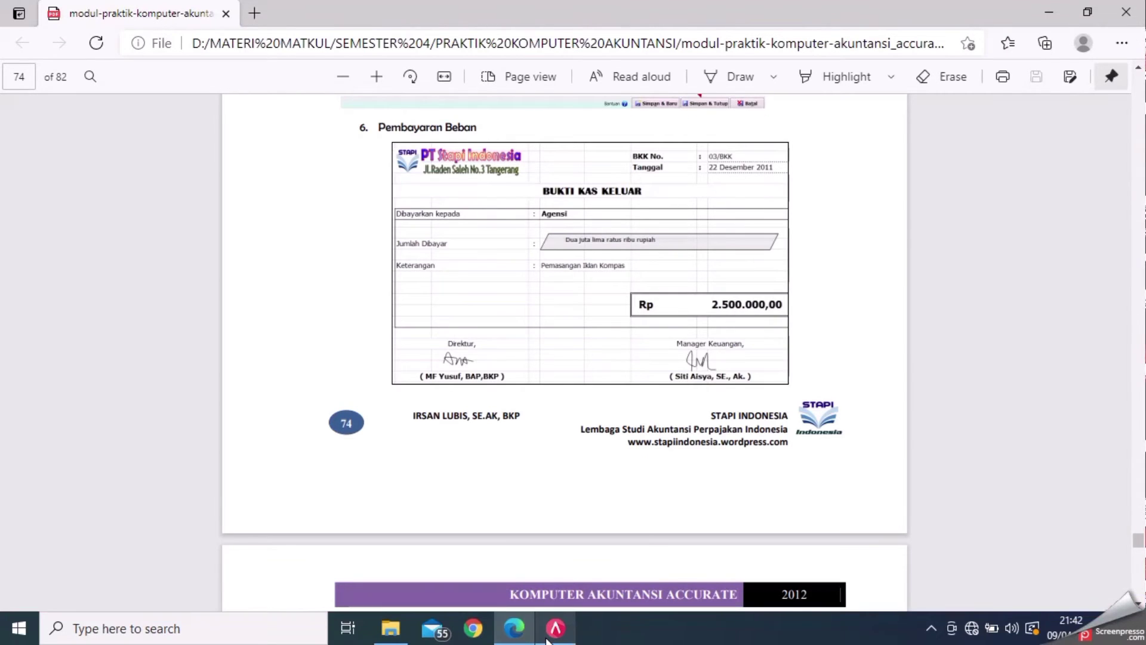
pyautogui.click(555, 632)
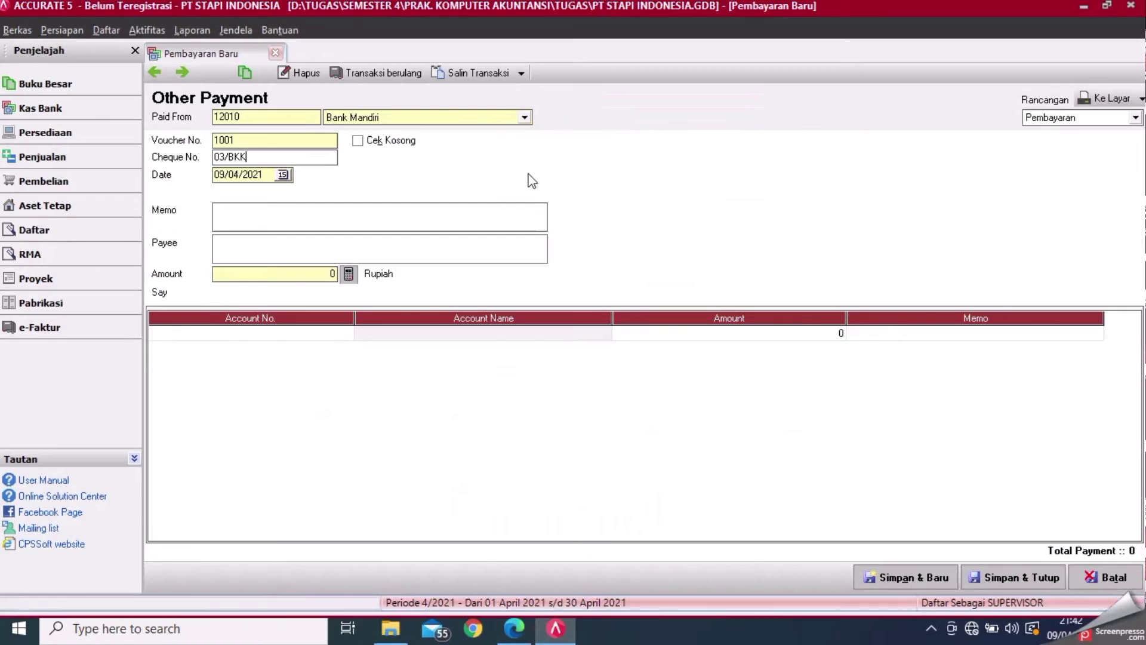
# - Date the payment 22/12/2011 and enter memo PEMBAYARAN IKLAN KOMPAS with payee AGENSI
pyautogui.click(268, 173)
pyautogui.press('BackSpace')
pyautogui.press('BackSpace')
pyautogui.press('BackSpace')
pyautogui.press('BackSpace')
pyautogui.press('BackSpace')
pyautogui.press('BackSpace')
pyautogui.press('BackSpace')
pyautogui.press('BackSpace')
pyautogui.write('22/12')
pyautogui.click(269, 223)
pyautogui.write('PEMBAYRA')
pyautogui.press('BackSpace')
pyautogui.press('BackSpace')
pyautogui.press('BackSpace')
pyautogui.write('ARAN IKLAN')
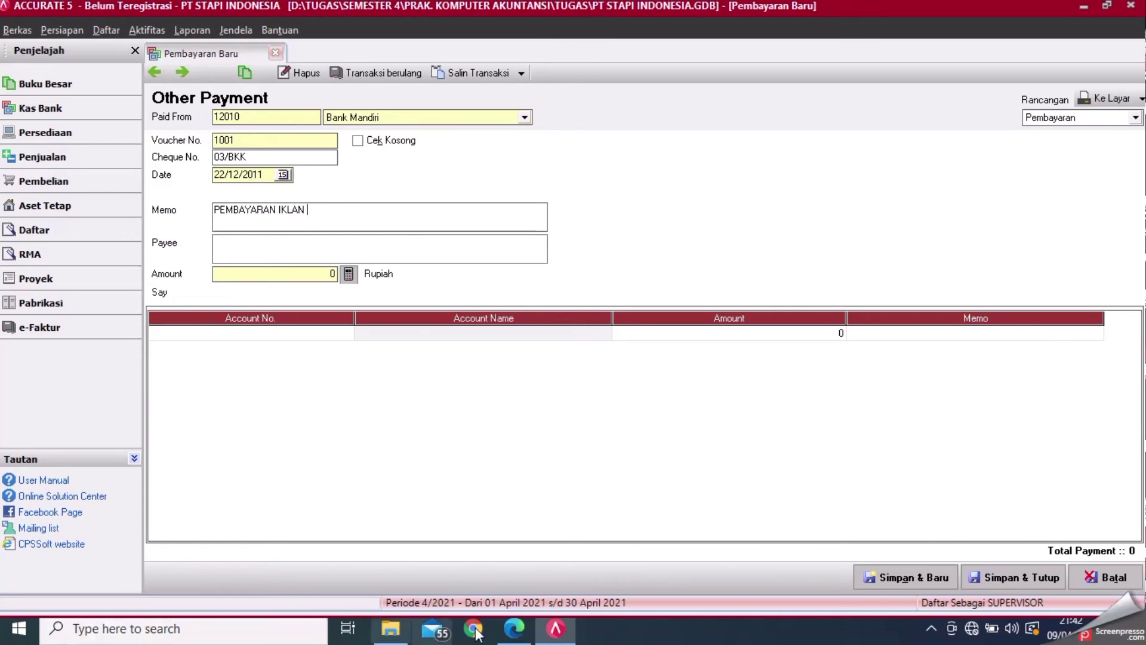
pyautogui.click(556, 629)
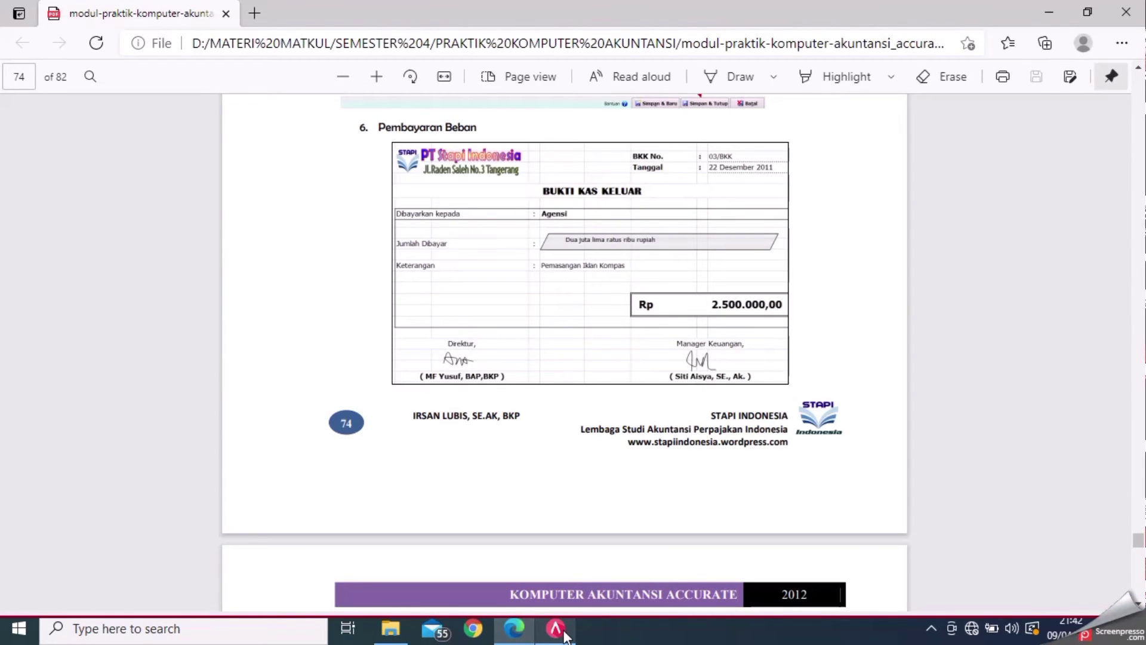
pyautogui.click(555, 630)
pyautogui.write('KOMPA')
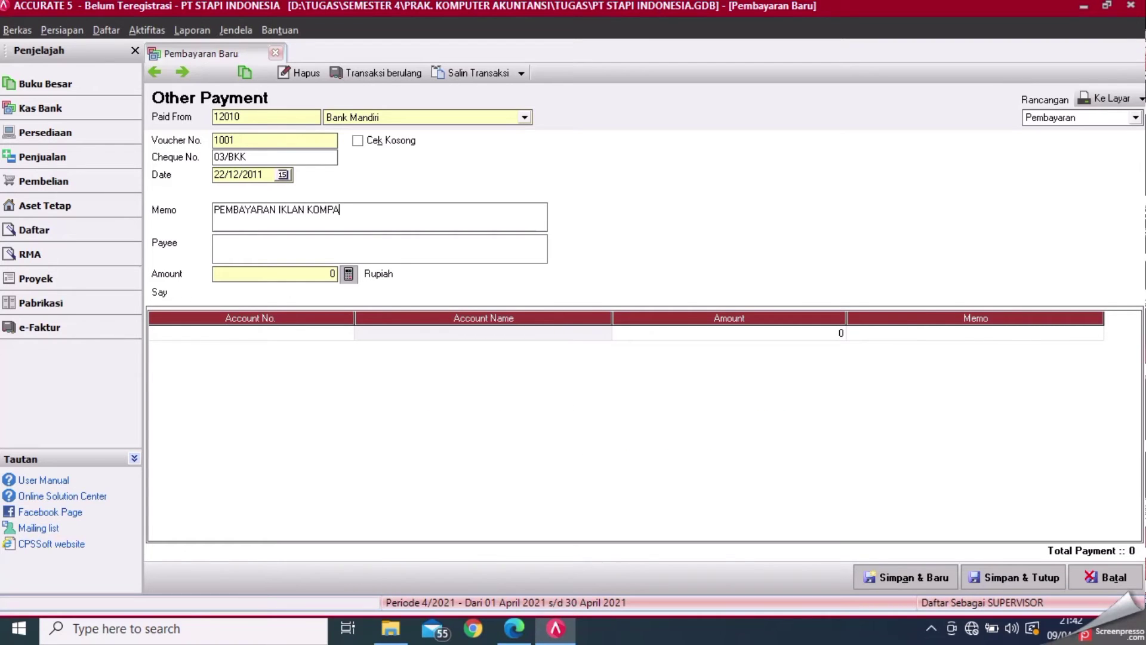
pyautogui.write('S')
pyautogui.write('AGENSI')
# - Choose account 61000 Beban Pemasaran for the first expense line
pyautogui.click(346, 336)
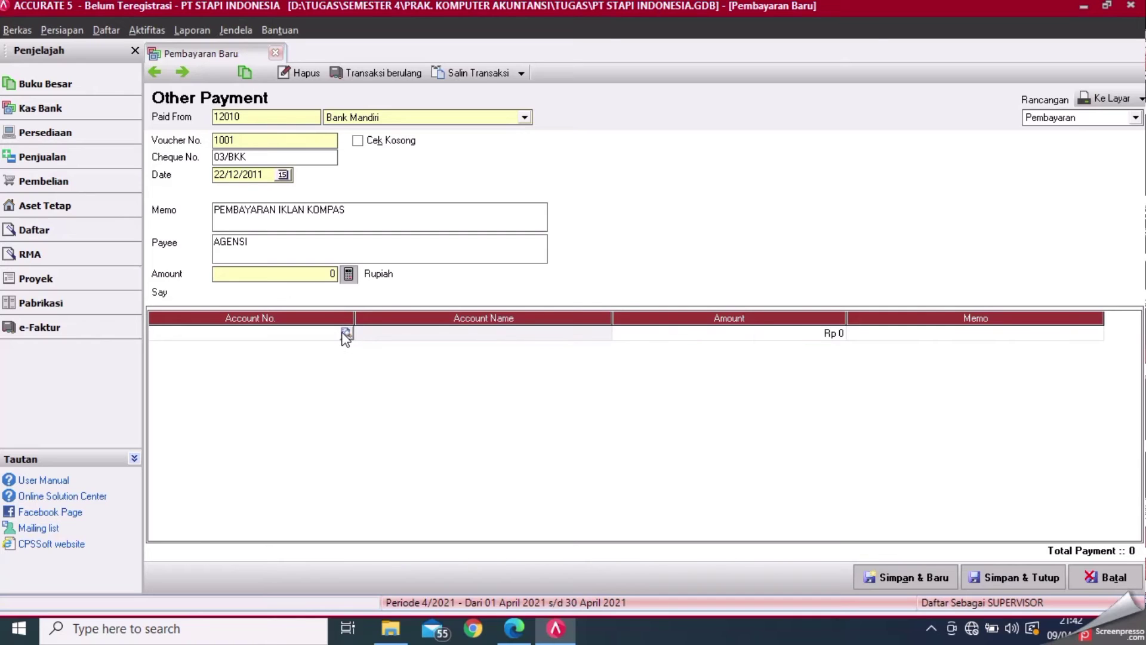
pyautogui.click(347, 335)
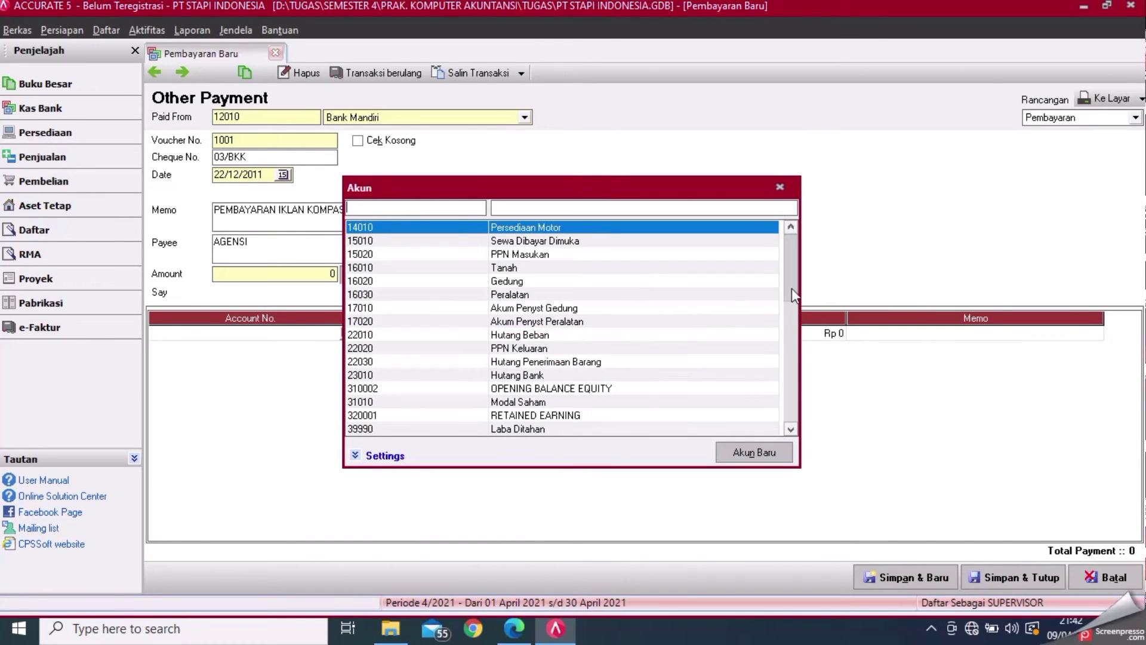
pyautogui.click(789, 366)
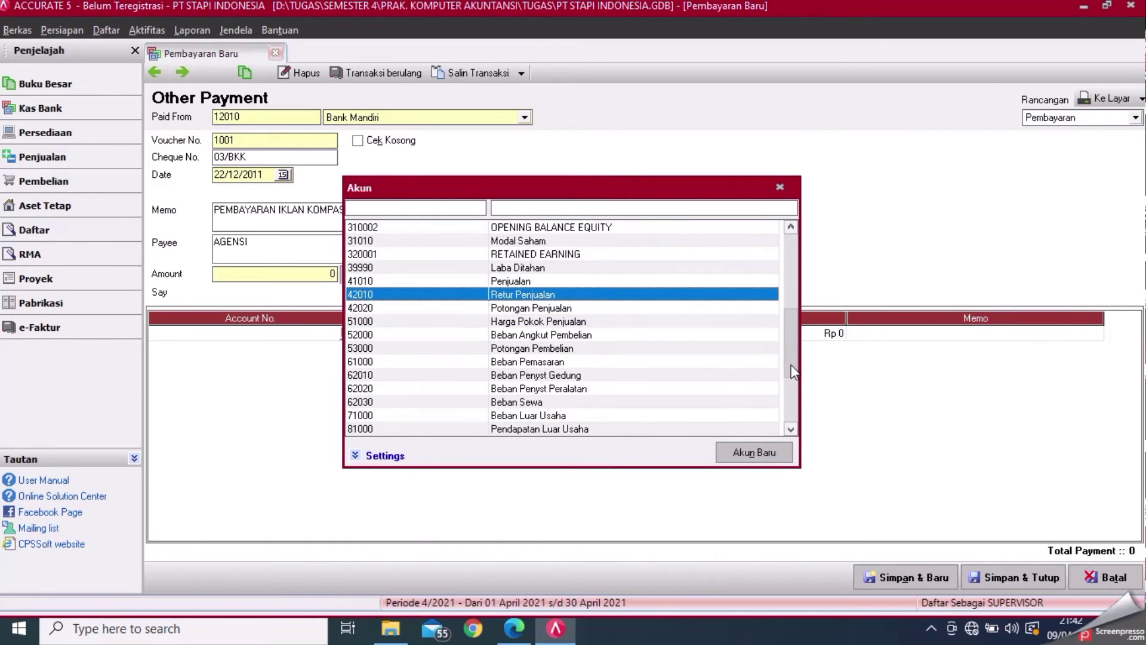
pyautogui.doubleClick(524, 362)
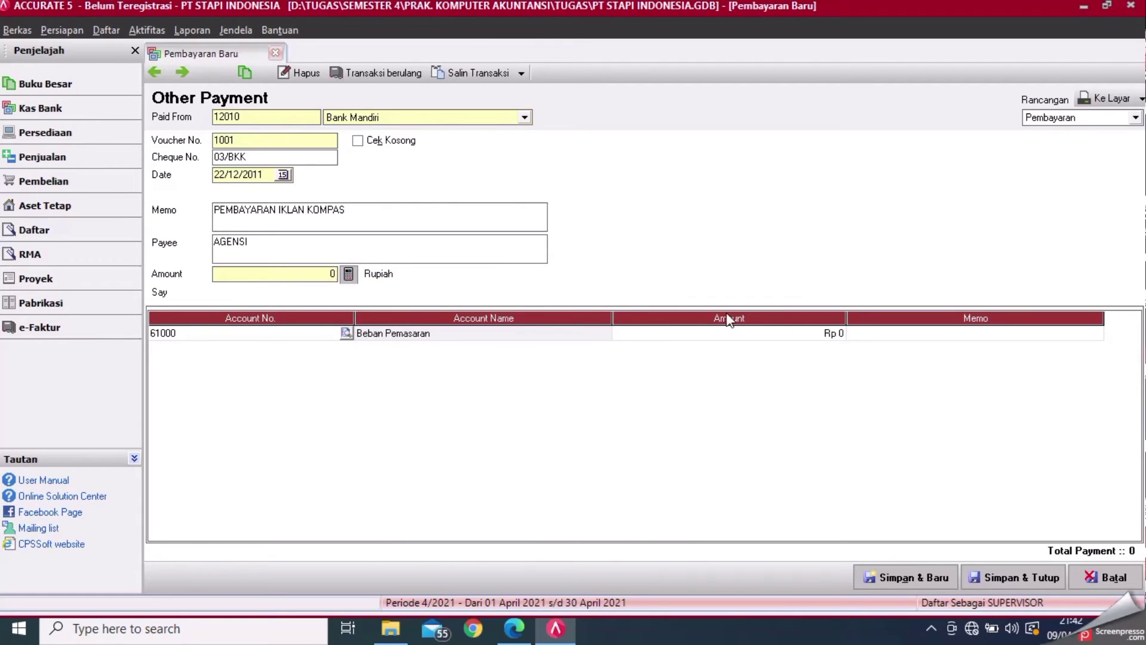
# - Enter a line amount of 2.500.000, then save and close the payment
pyautogui.click(728, 334)
pyautogui.click(512, 638)
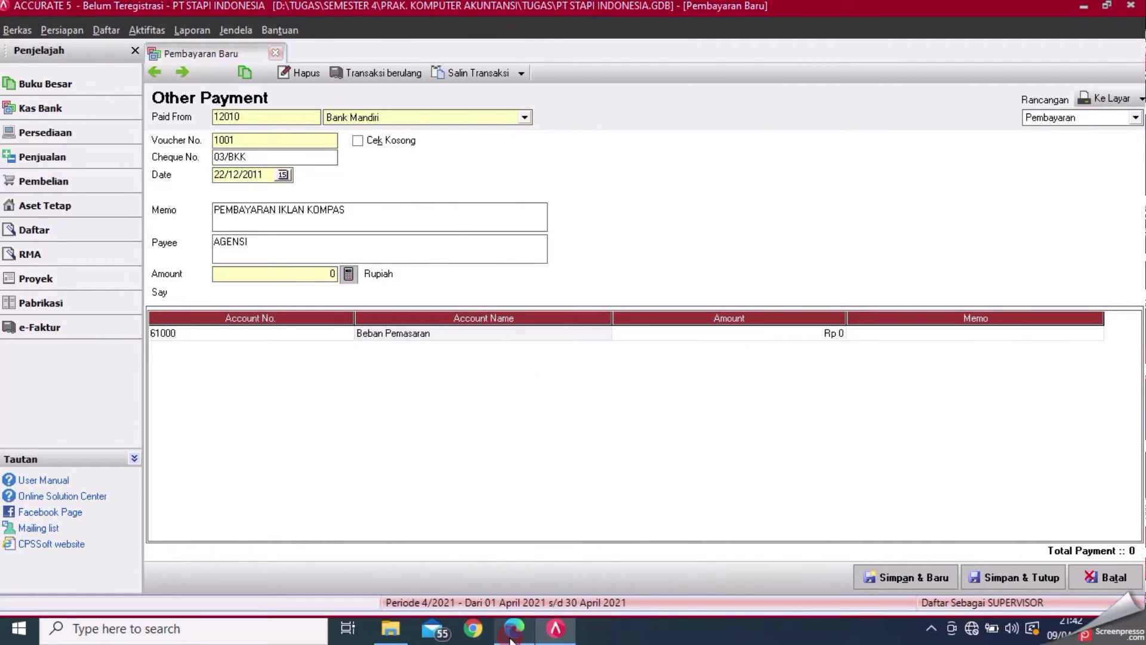
pyautogui.click(556, 630)
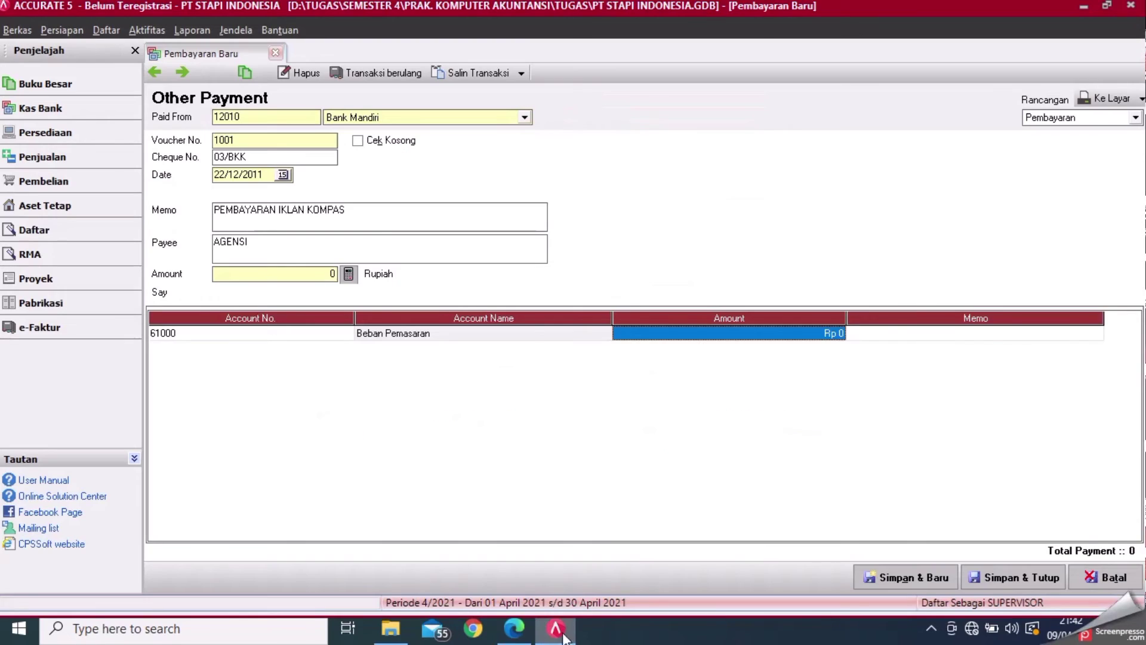
pyautogui.write('2.500.00000')
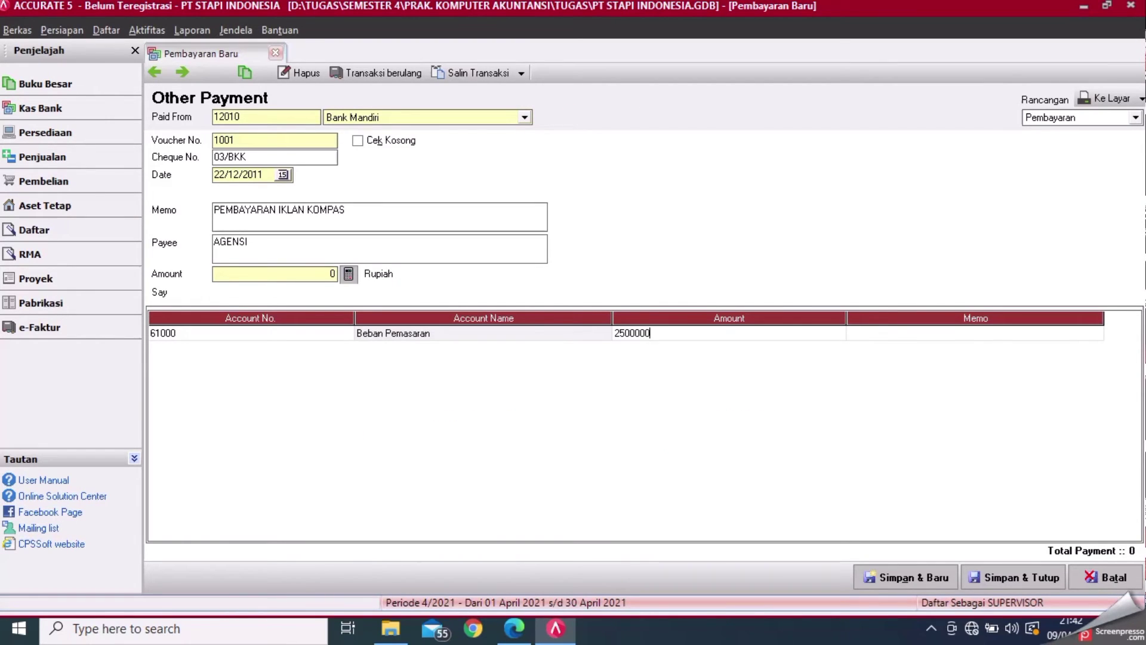
pyautogui.press('Tab')
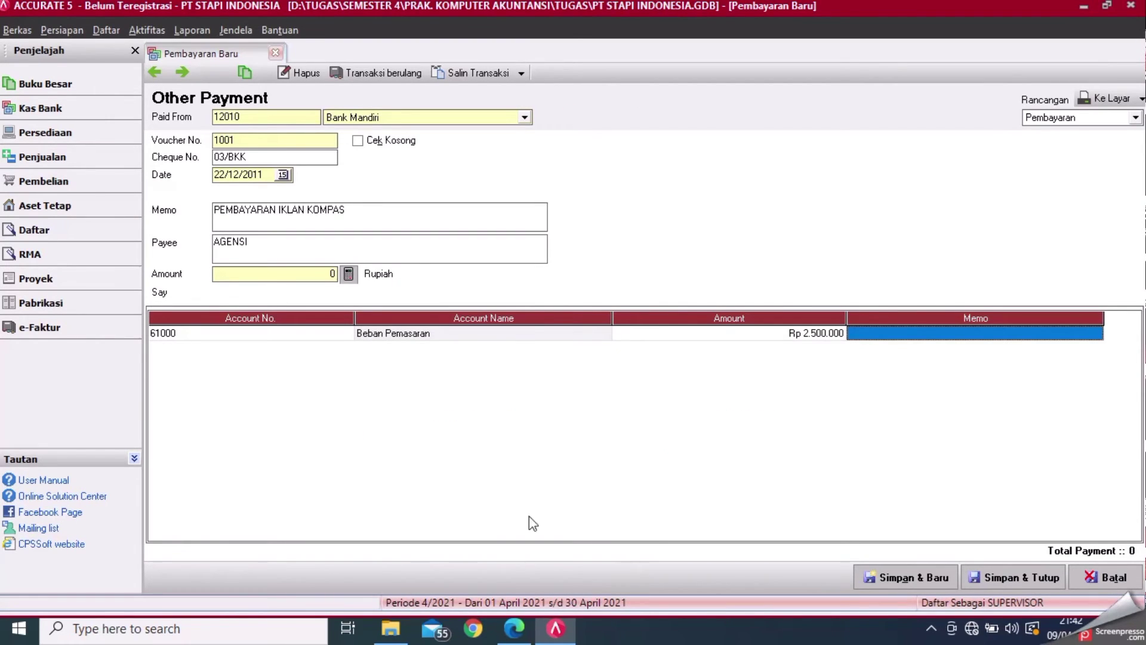
pyautogui.click(349, 276)
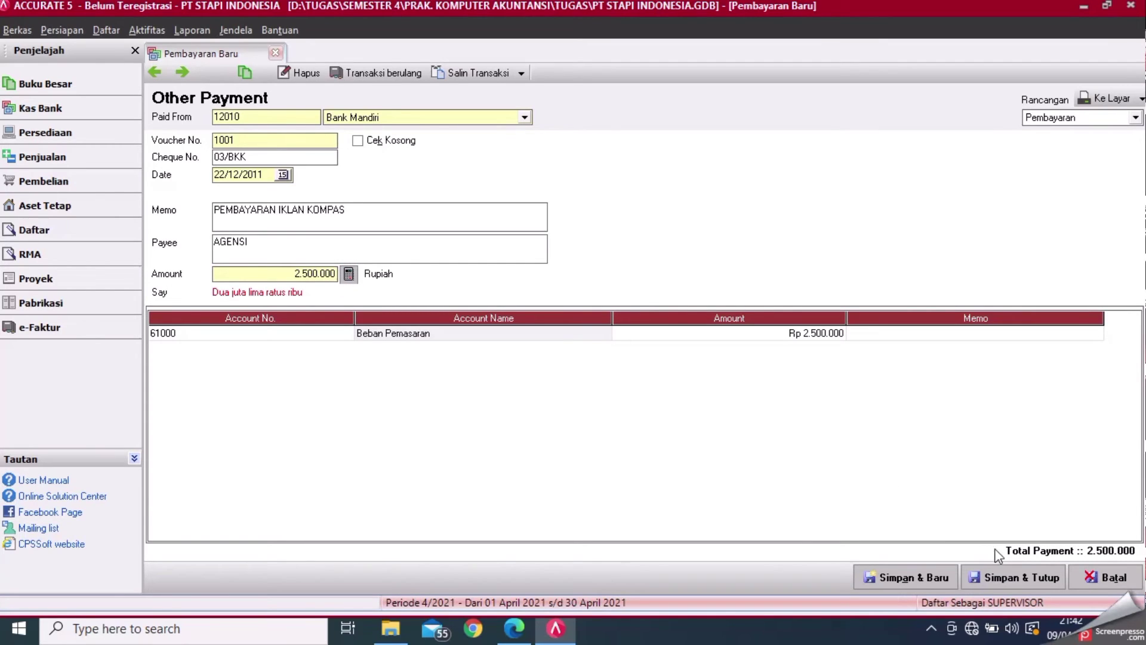
pyautogui.click(1014, 577)
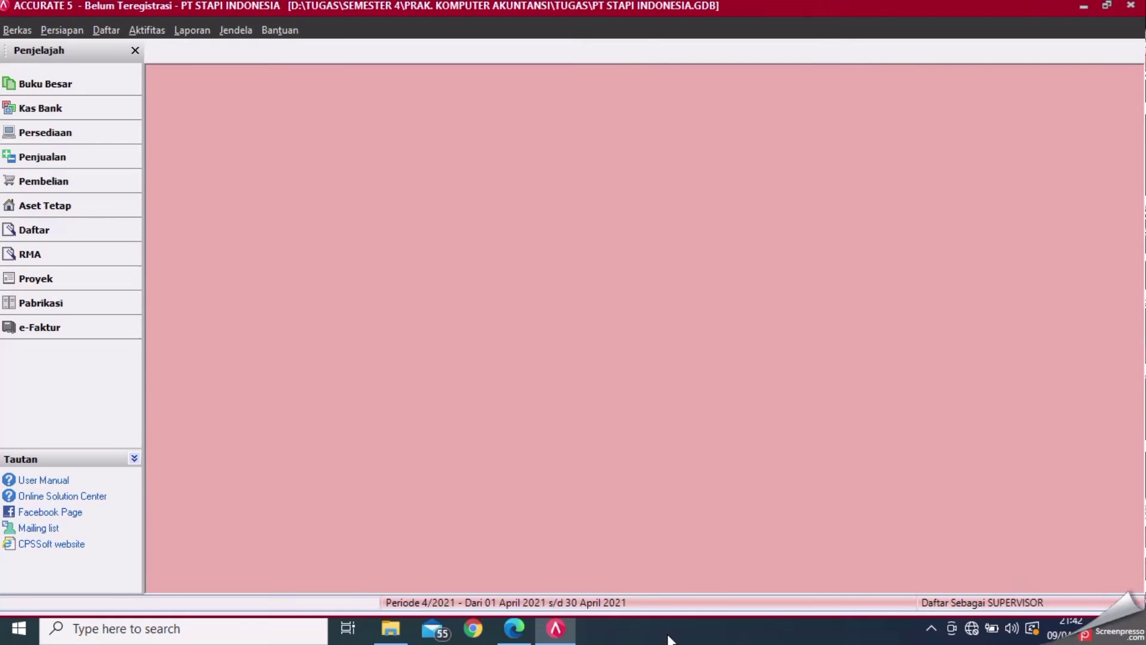
# - Scroll the module PDF to the DATA PENYESUAIAN exercise on page 75
pyautogui.click(525, 633)
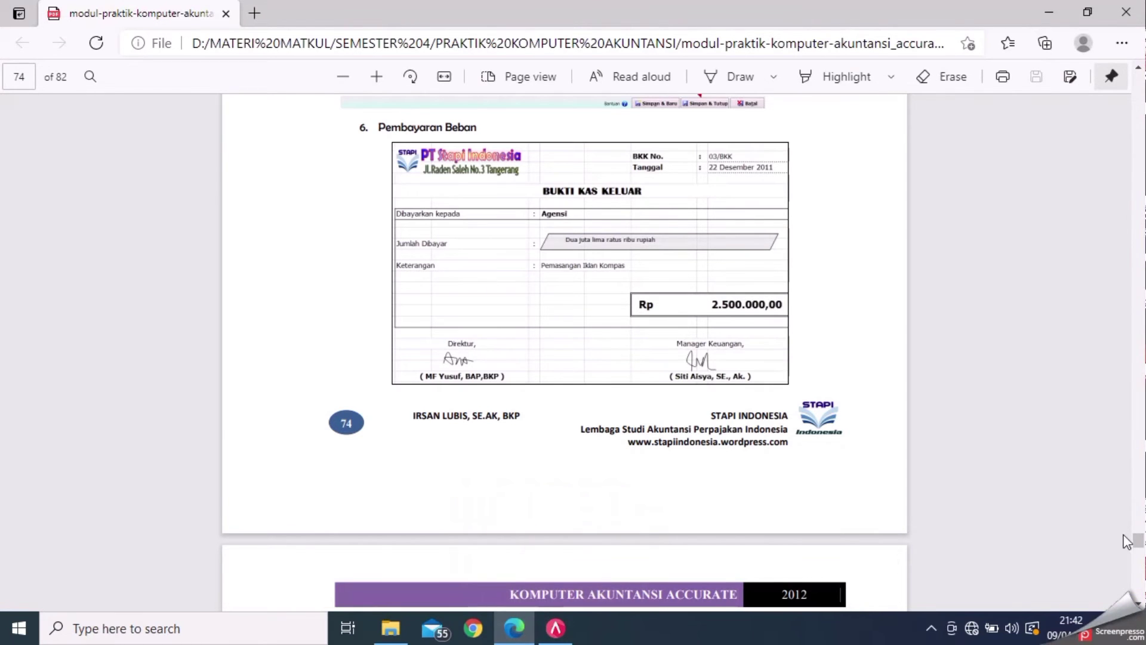
pyautogui.scroll(-5, 565, 352)
pyautogui.scroll(-10, 564, 352)
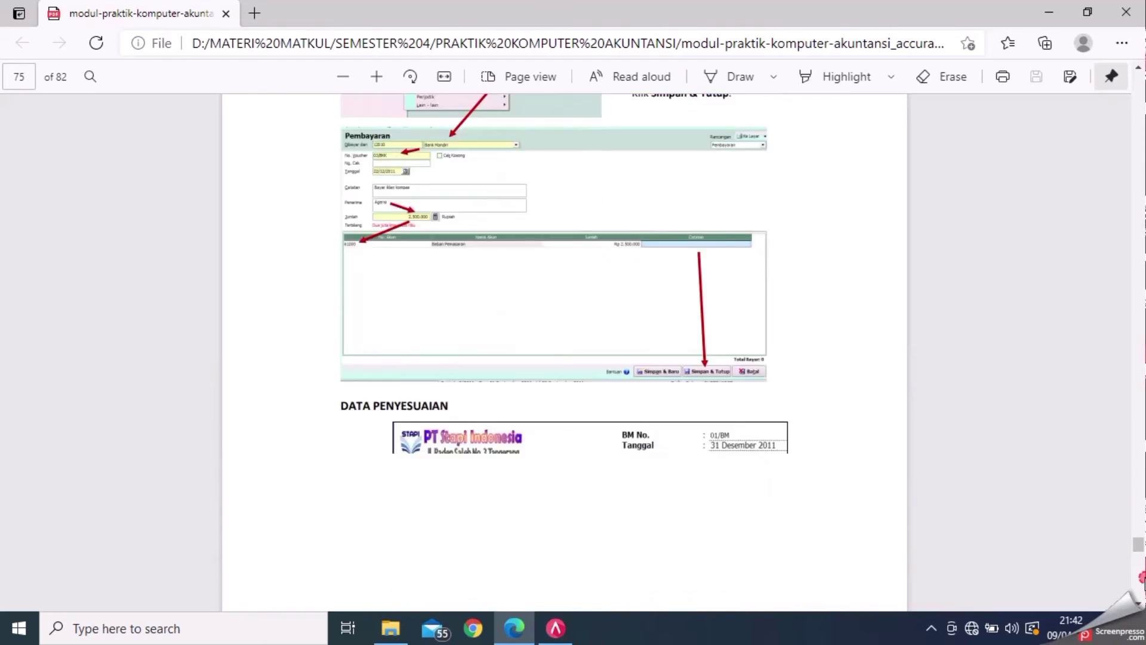
pyautogui.click(1139, 69)
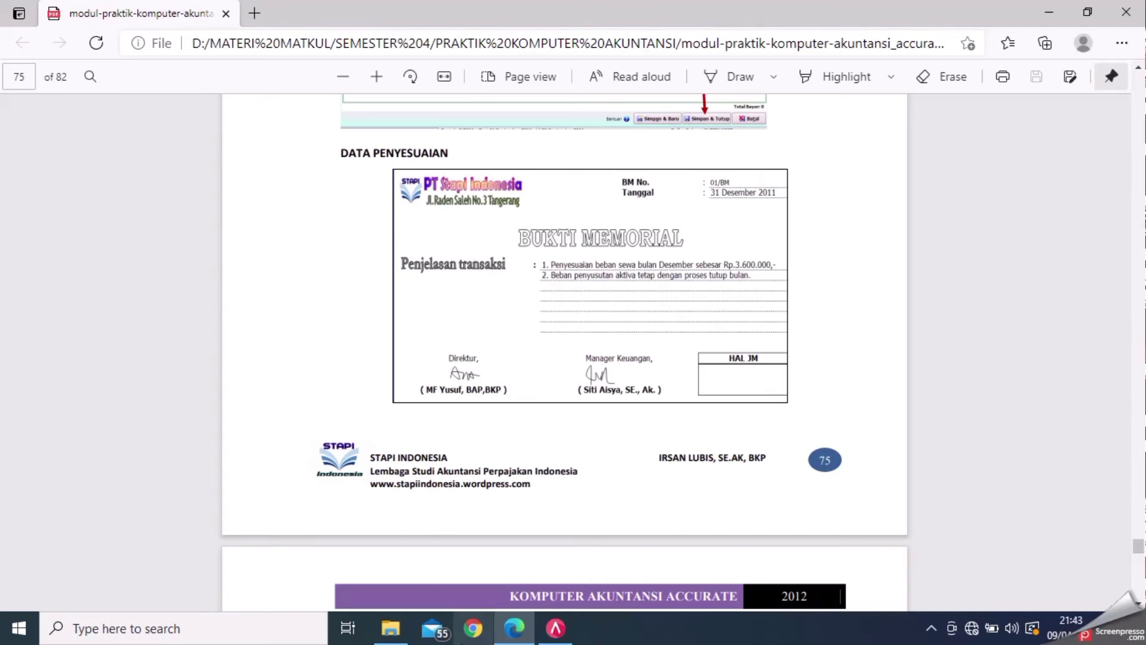
# - Back in ACCURATE, start a new Bukti Jurnal Umum from Aktifitas > Buku Besar
pyautogui.click(555, 633)
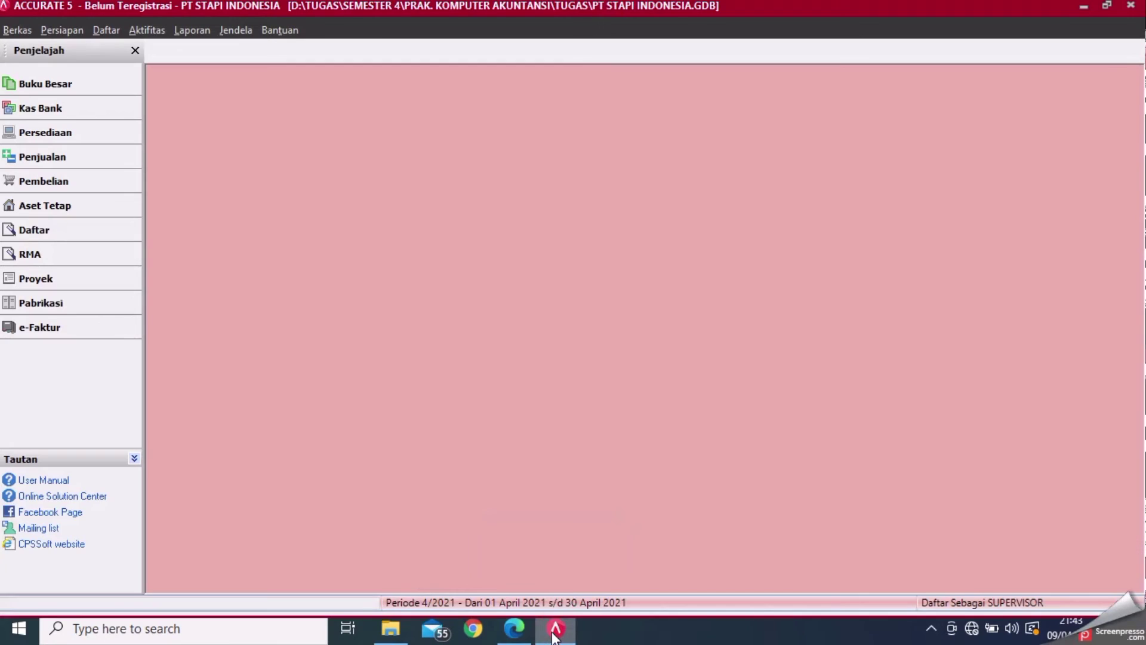
pyautogui.click(146, 30)
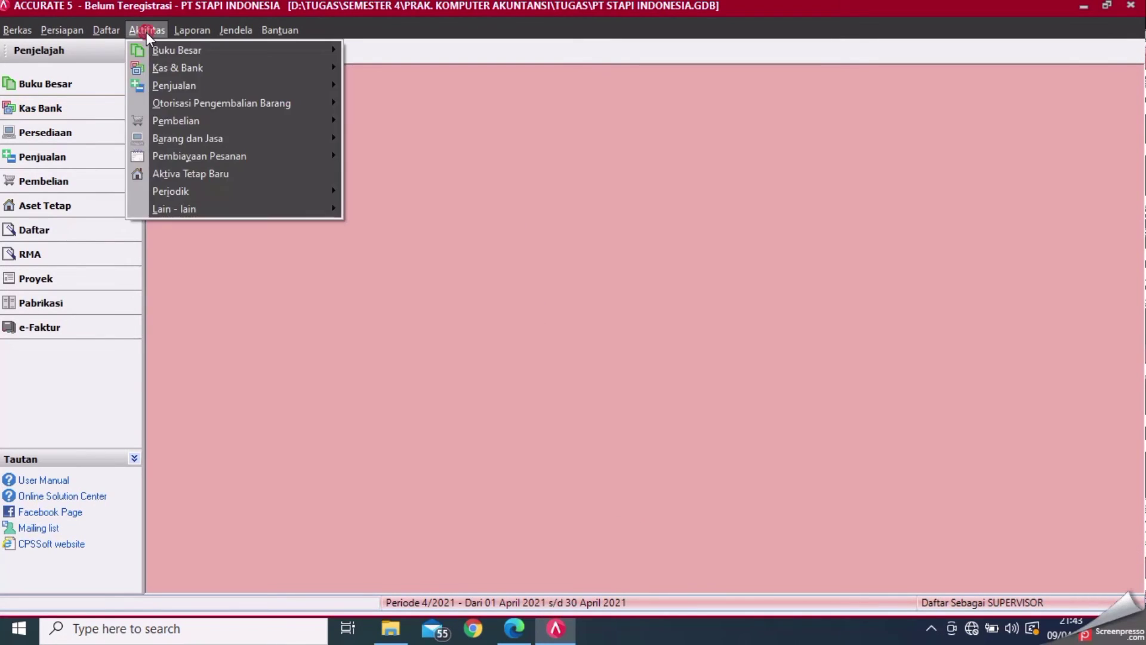
pyautogui.moveTo(160, 49)
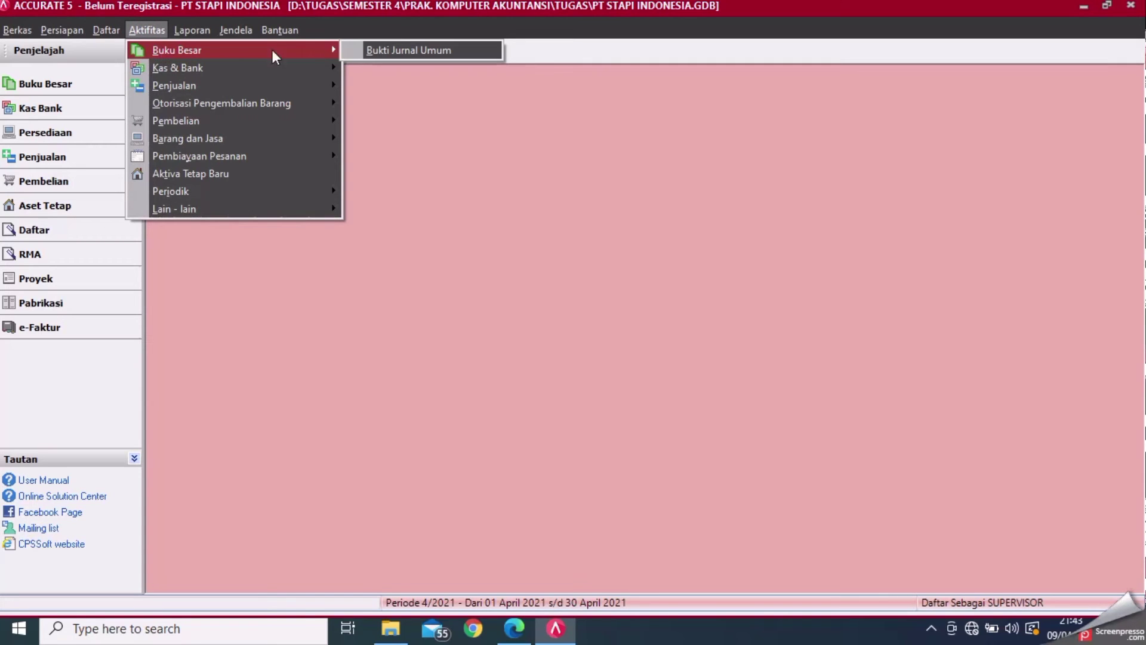
pyautogui.click(369, 50)
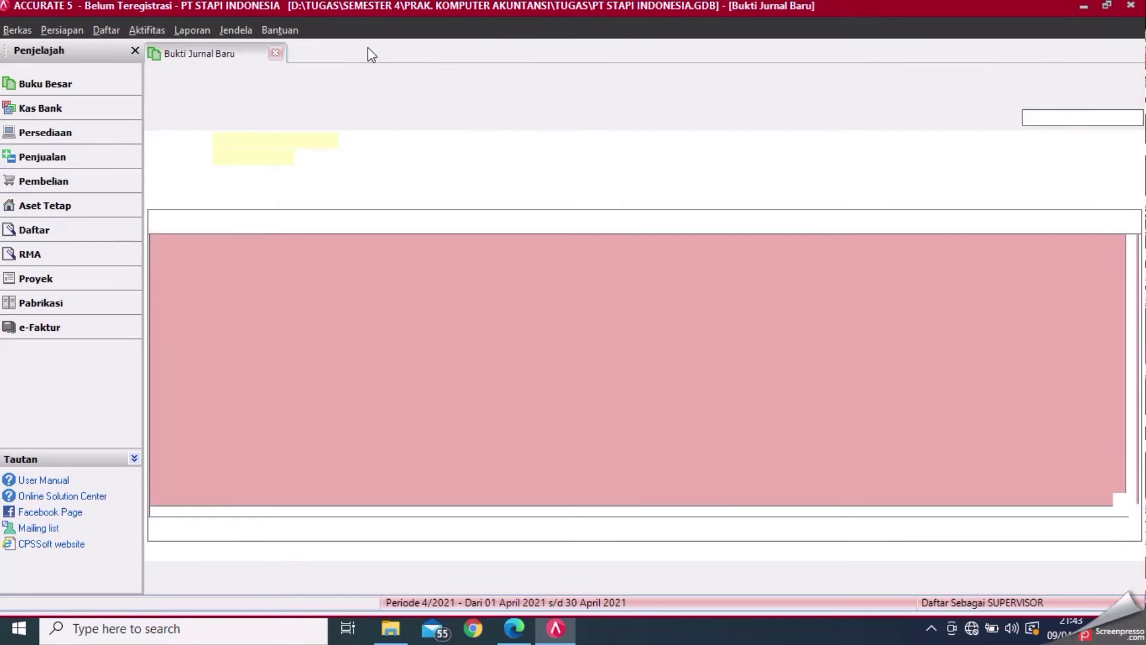
# - Enter voucher number 01/BM, checking the voucher details in the module
pyautogui.click(277, 139)
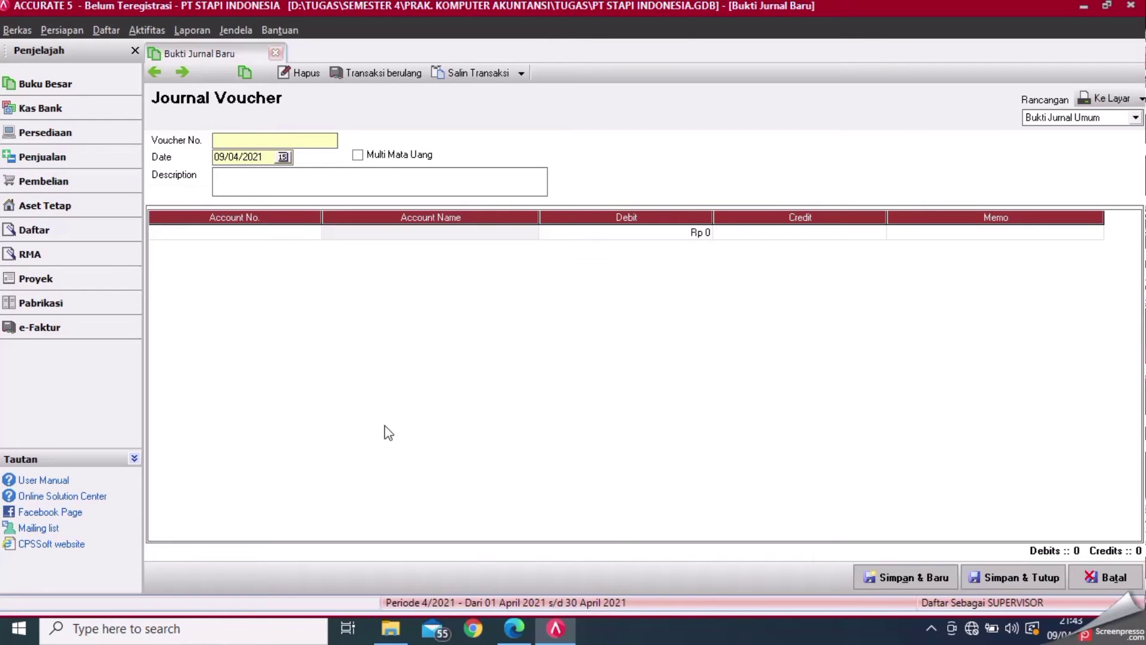
pyautogui.click(514, 627)
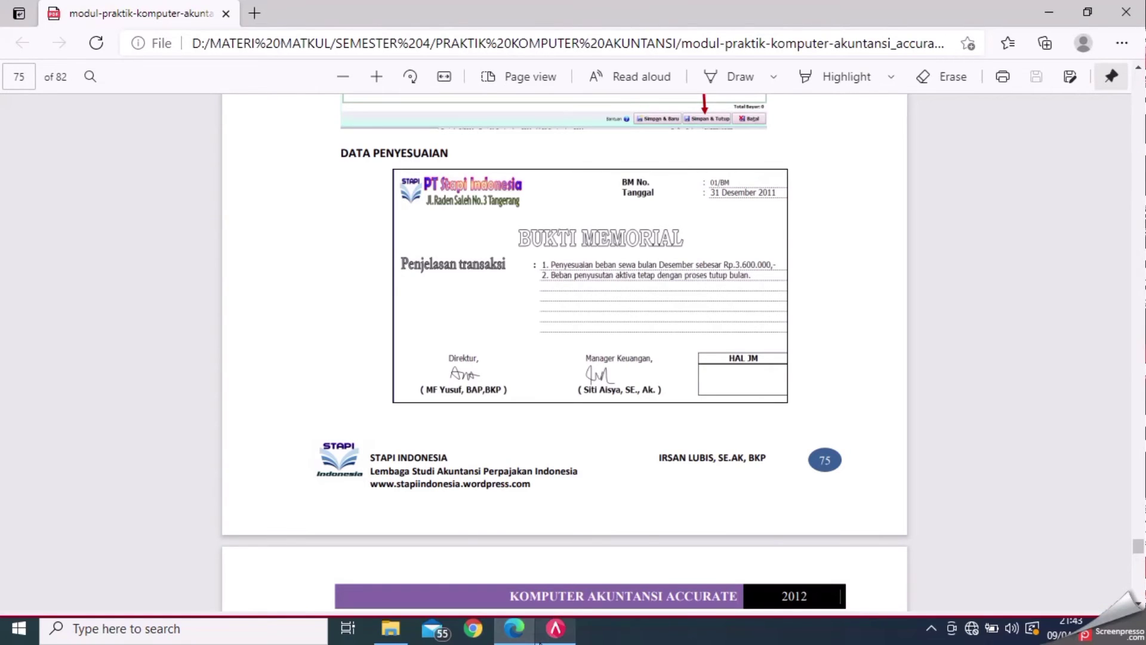
pyautogui.click(550, 640)
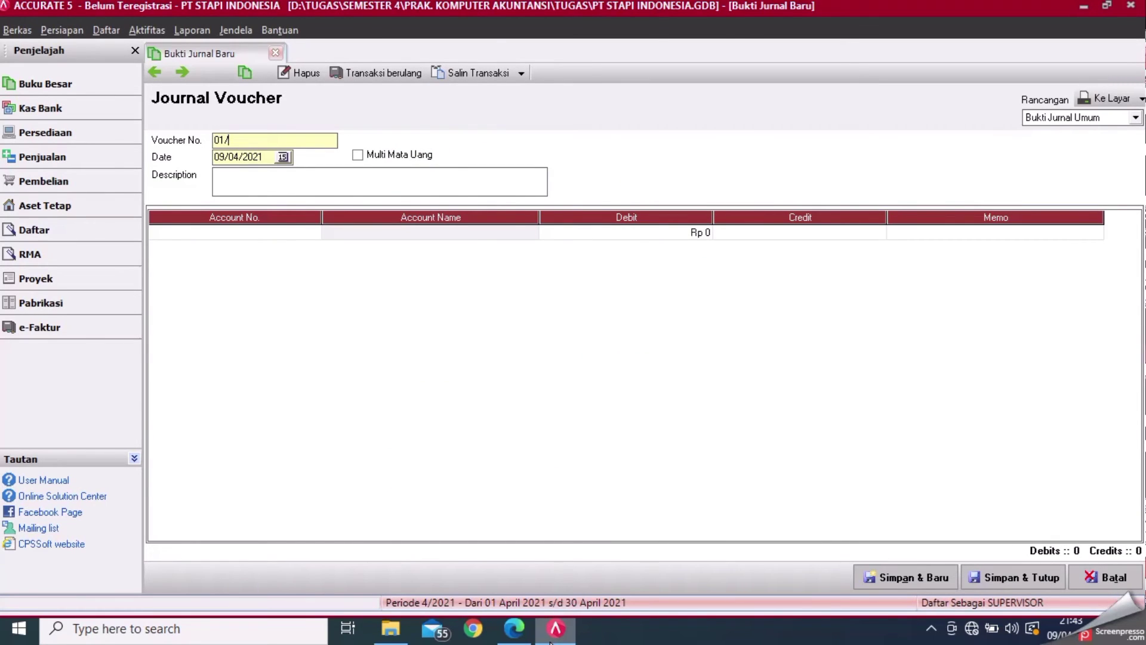
# - Set the journal date to 31/12/2011 and the description to PENYESUAIAN
pyautogui.click(271, 156)
pyautogui.press('BackSpace')
pyautogui.press('BackSpace')
pyautogui.press('BackSpace')
pyautogui.press('BackSpace')
pyautogui.press('BackSpace')
pyautogui.press('BackSpace')
pyautogui.press('BackSpace')
pyautogui.press('BackSpace')
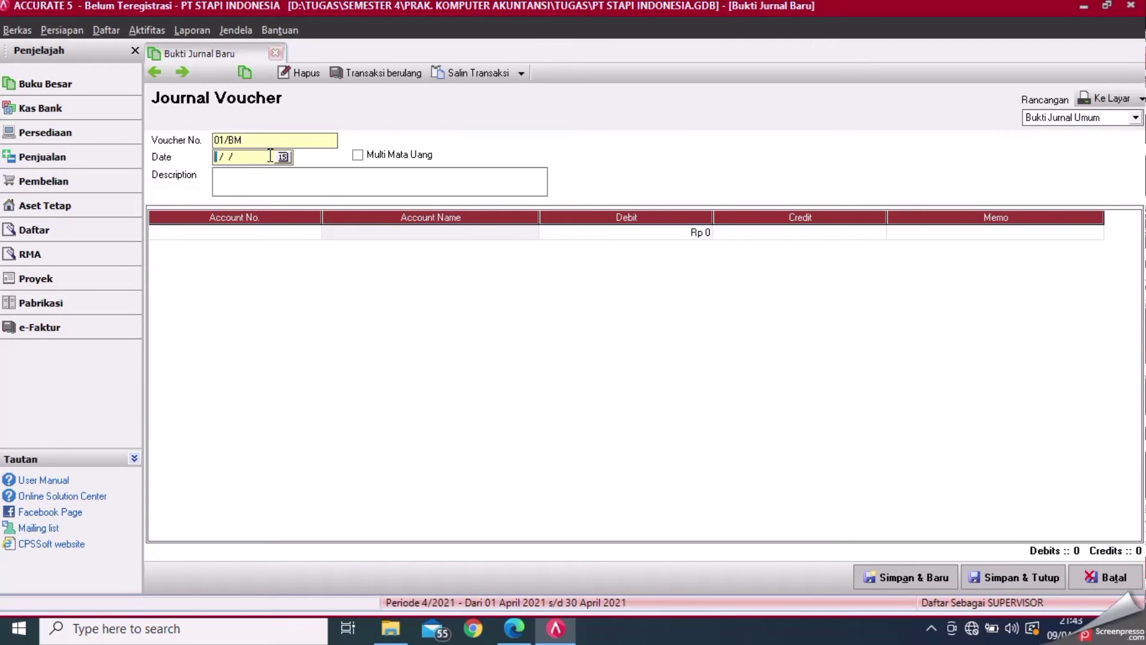
pyautogui.write('31/12')
pyautogui.click(521, 634)
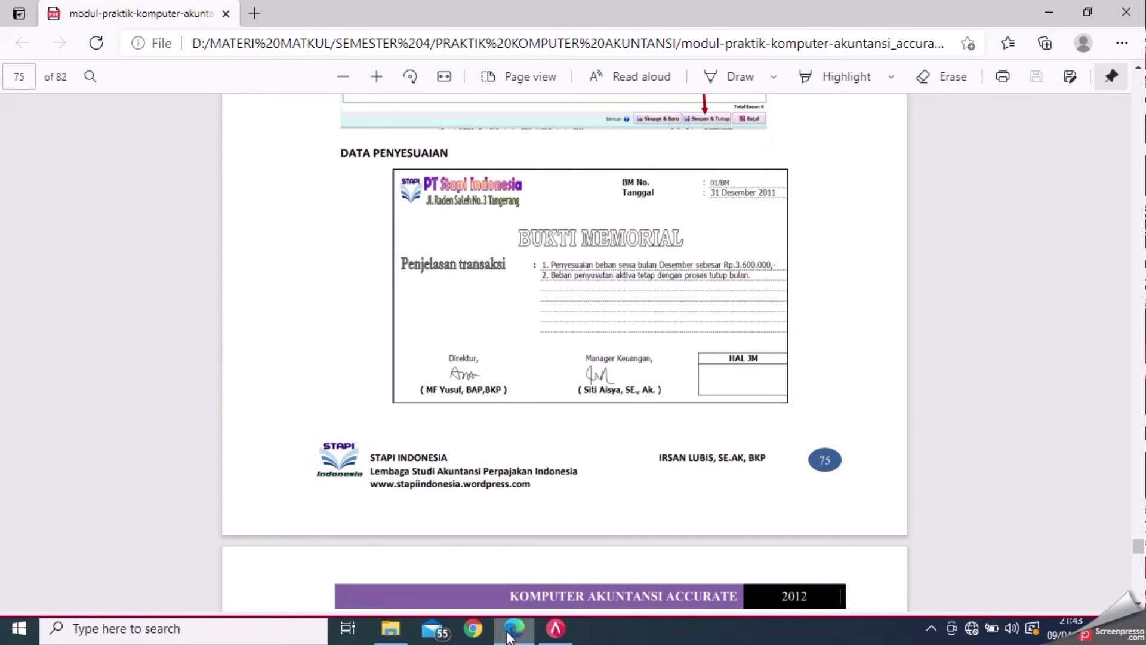
pyautogui.click(555, 628)
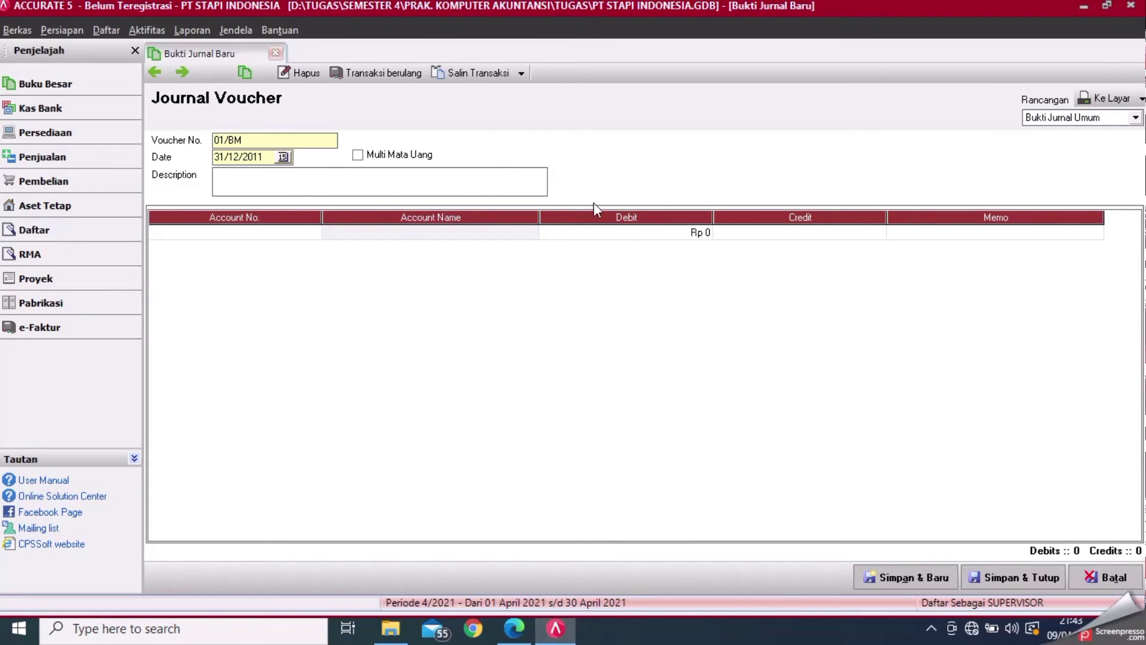
pyautogui.click(362, 181)
pyautogui.write('PENYESUAIAN')
# - Debit 62030 Beban Sewa Rp 3.600.000 on the first journal line
pyautogui.click(309, 233)
pyautogui.click(312, 233)
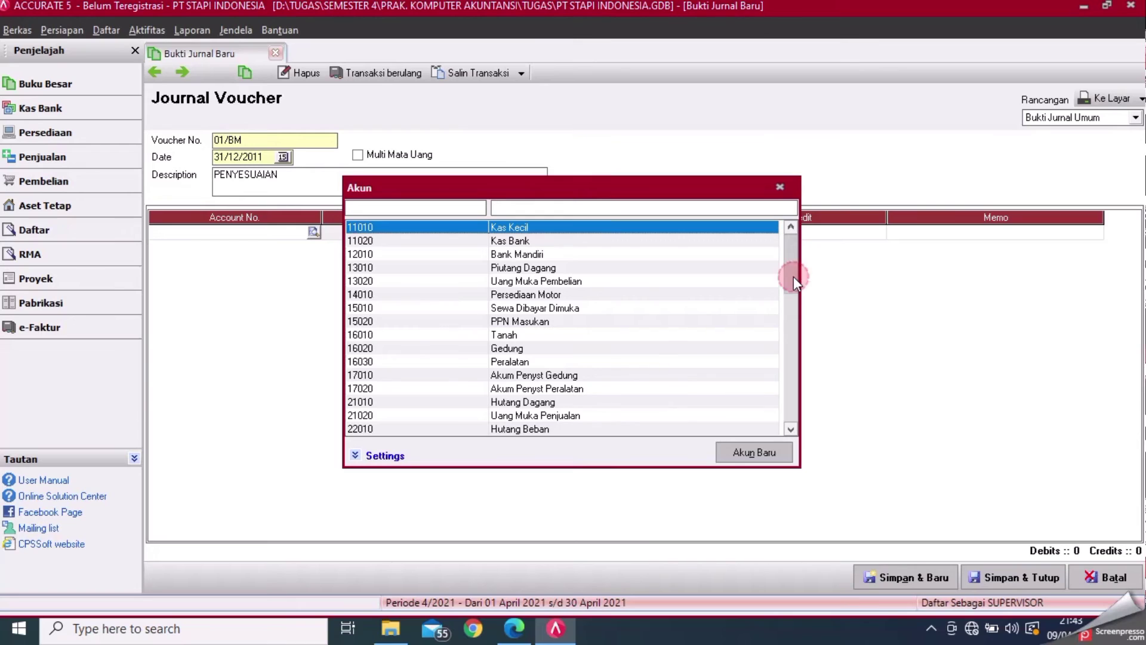
pyautogui.moveTo(794, 277); pyautogui.dragTo(794, 338)
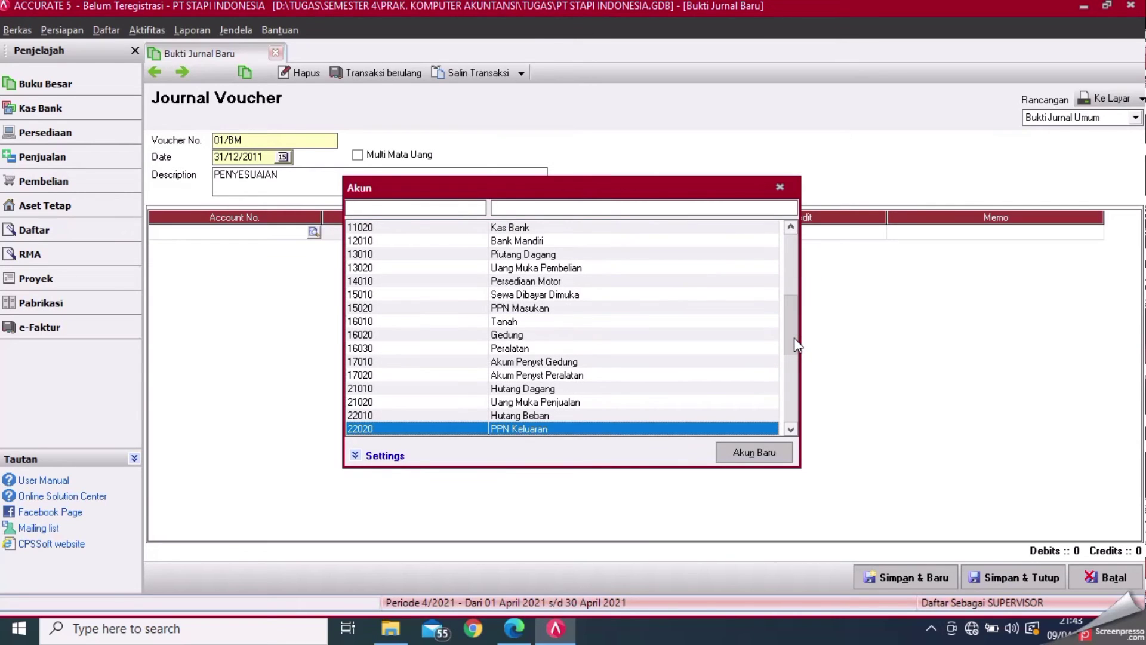
pyautogui.click(799, 395)
pyautogui.click(789, 405)
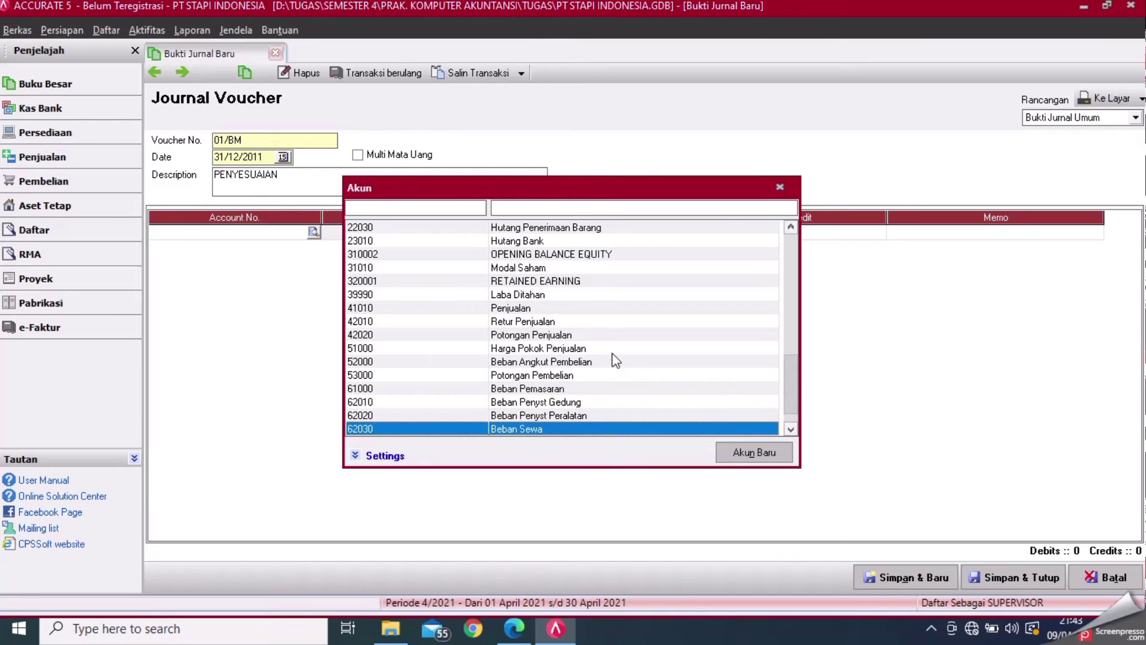
pyautogui.click(791, 428)
pyautogui.click(791, 428)
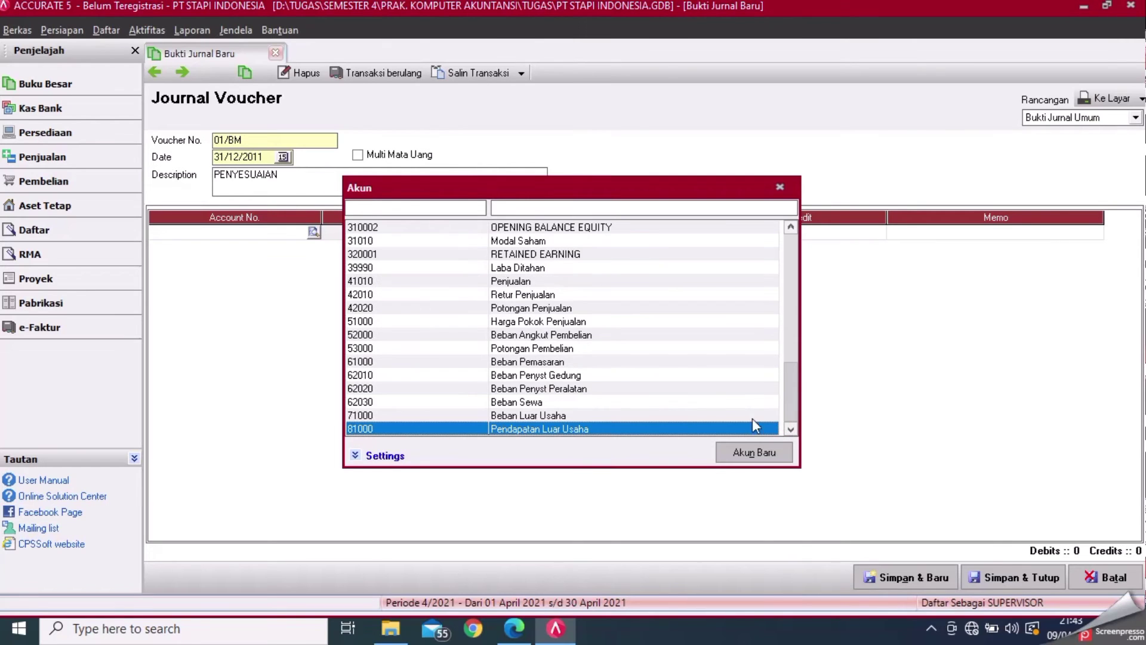
pyautogui.doubleClick(572, 401)
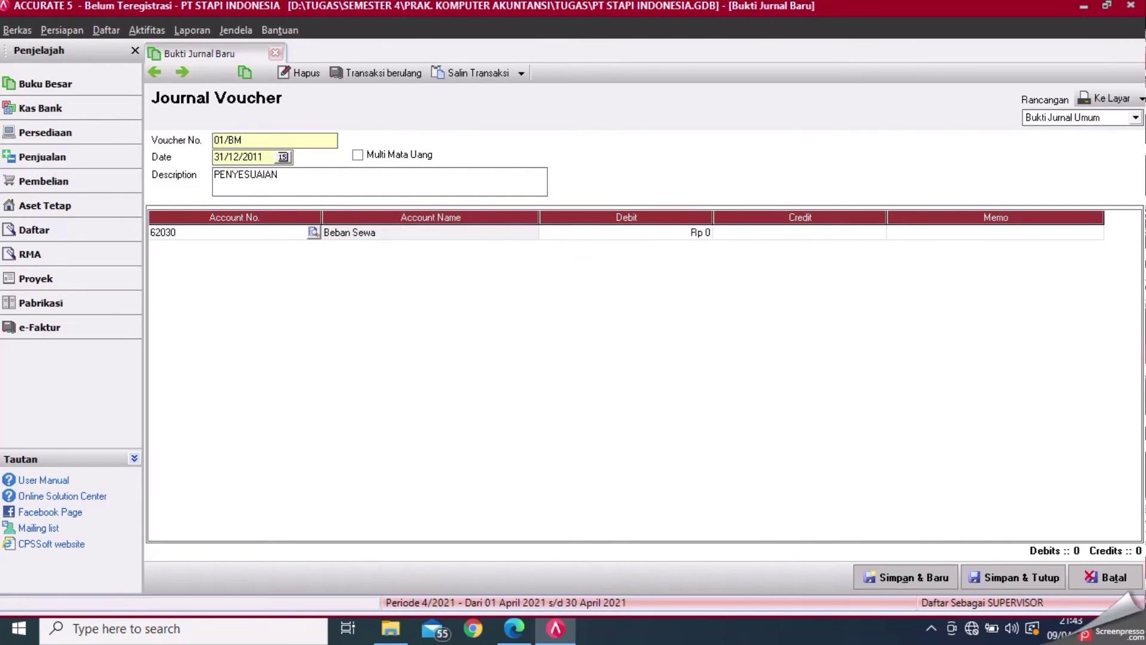
pyautogui.click(517, 630)
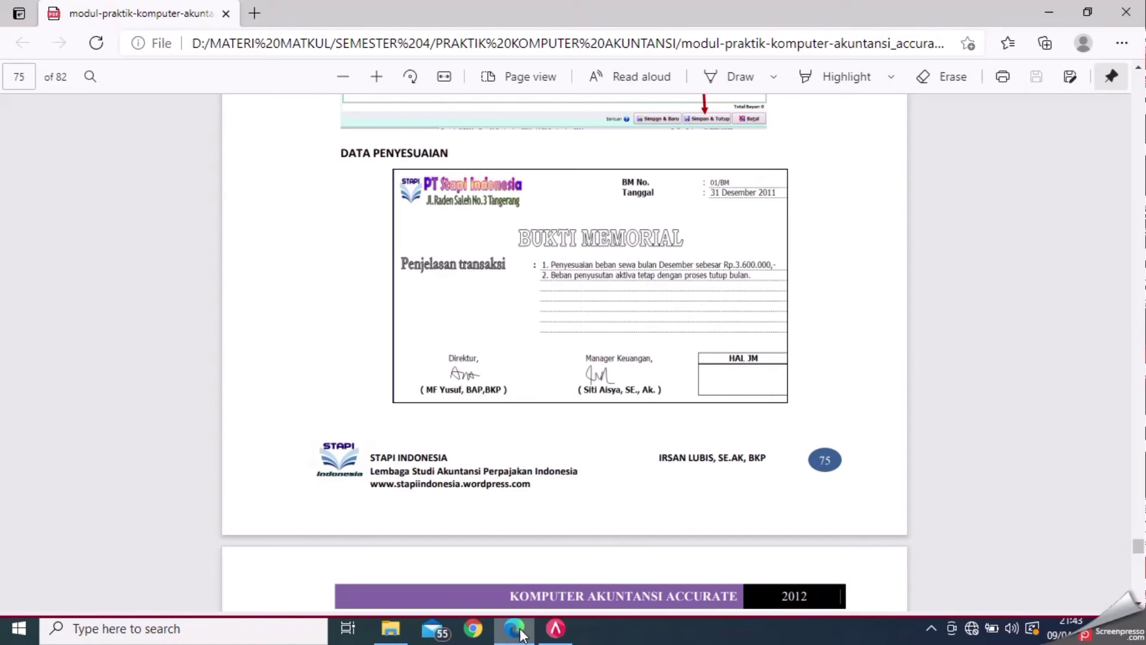
pyautogui.click(556, 628)
pyautogui.click(673, 237)
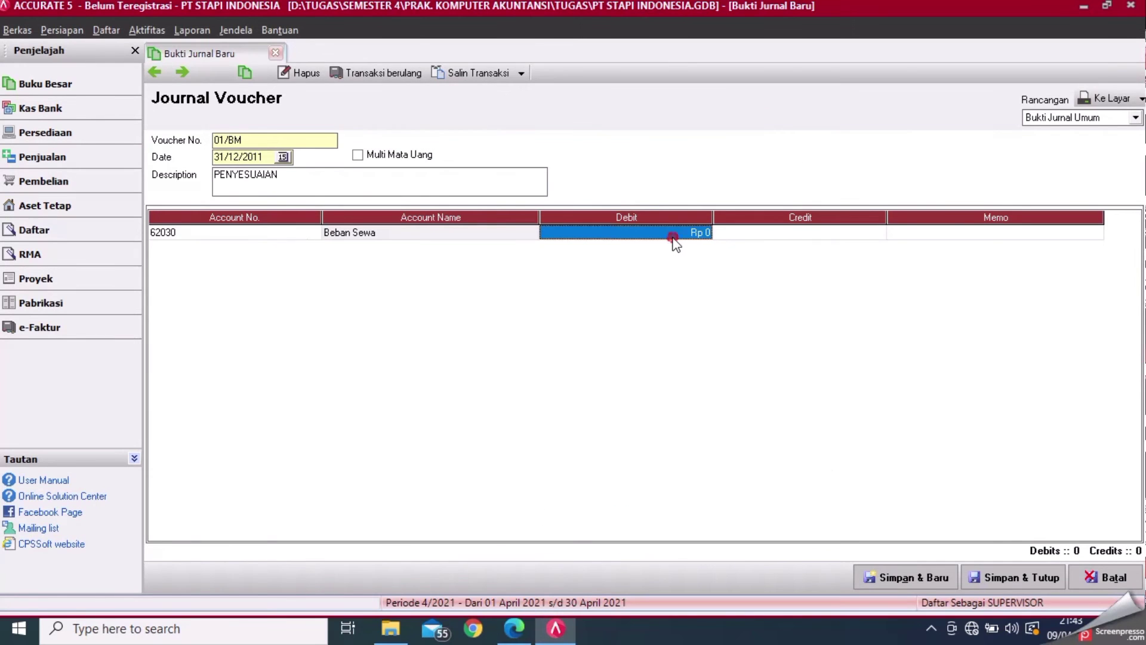
pyautogui.write('3600000')
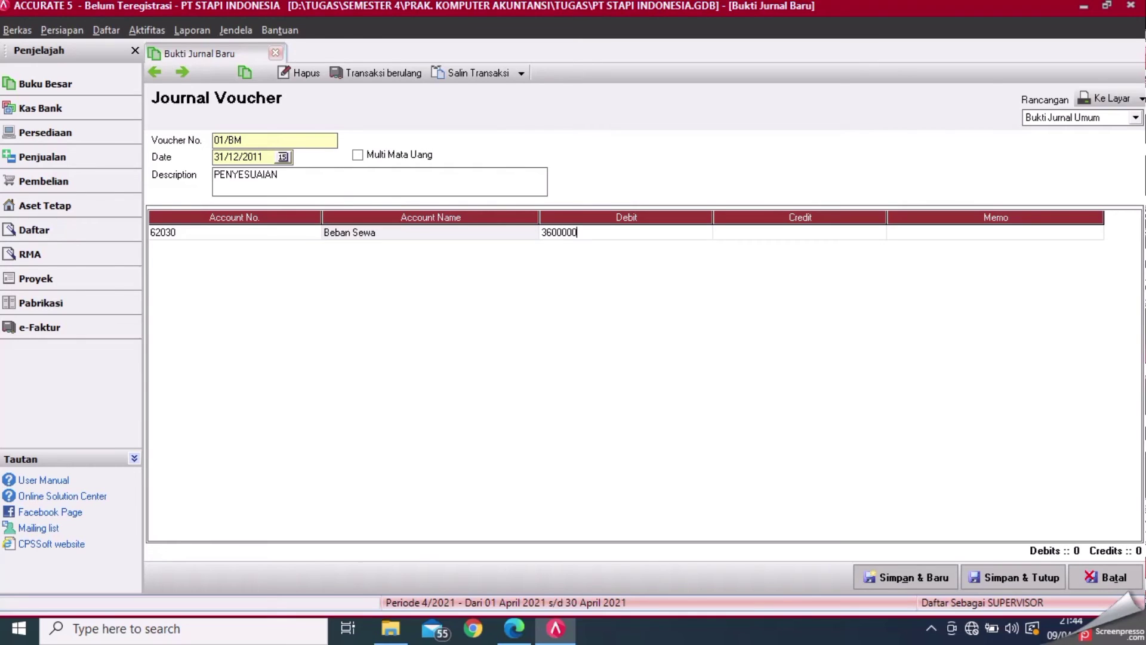
pyautogui.press('Tab')
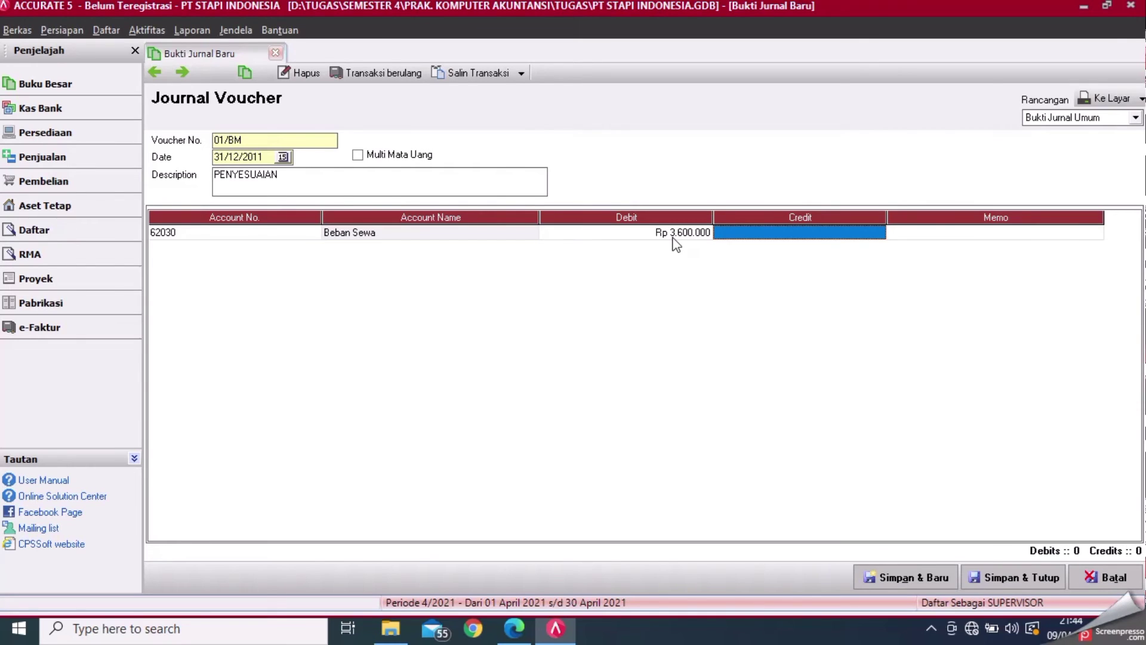
pyautogui.press('Tab')
pyautogui.press('Tab')
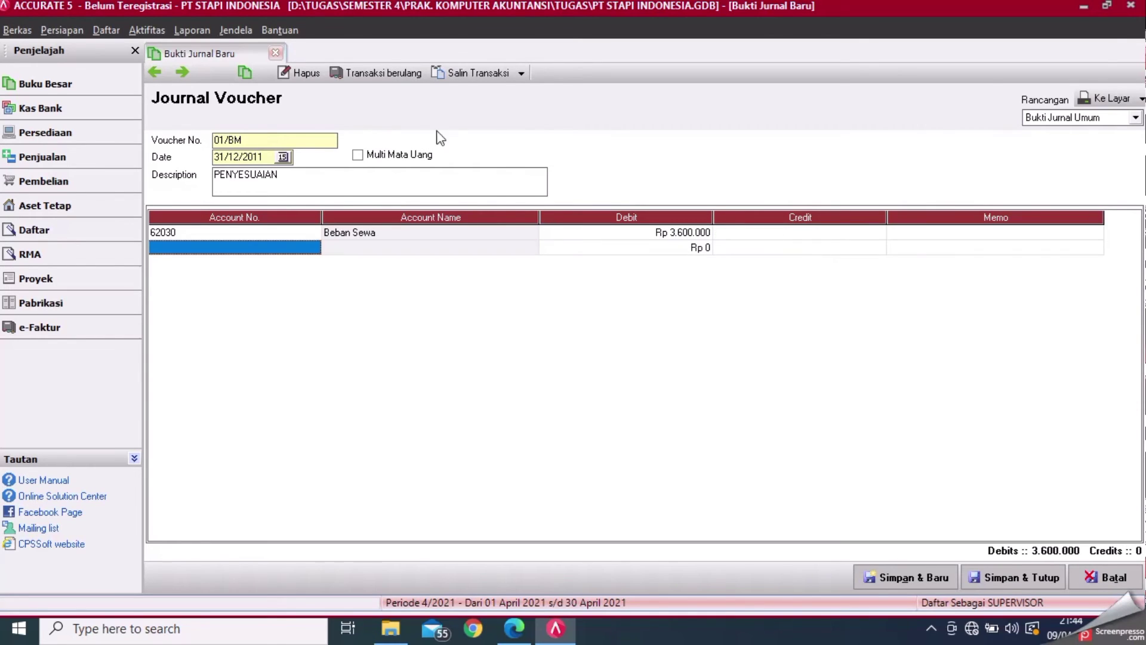
# - Credit 15010 Sewa Dibayar Dimuka on the second line and save the journal
pyautogui.click(317, 250)
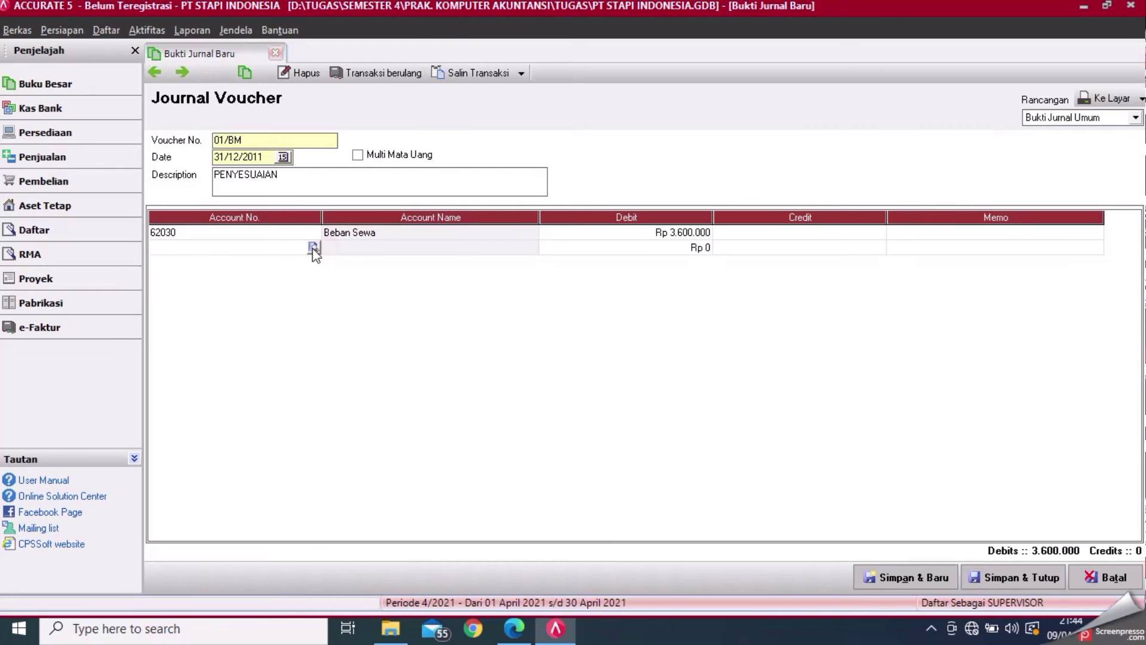
pyautogui.click(314, 247)
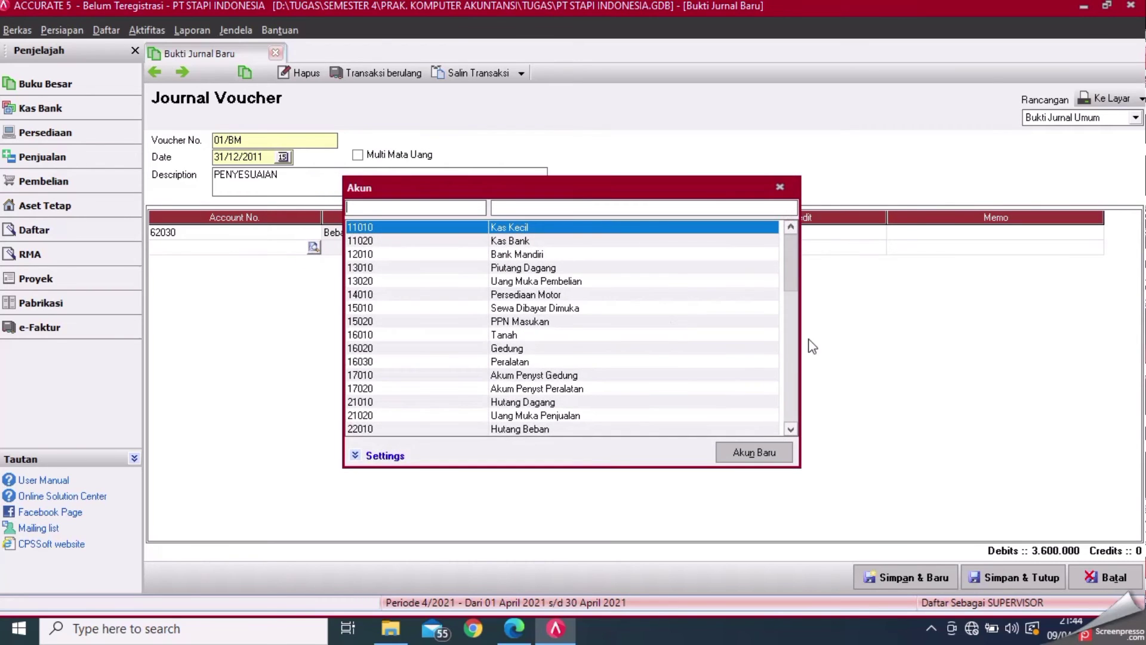
pyautogui.doubleClick(572, 308)
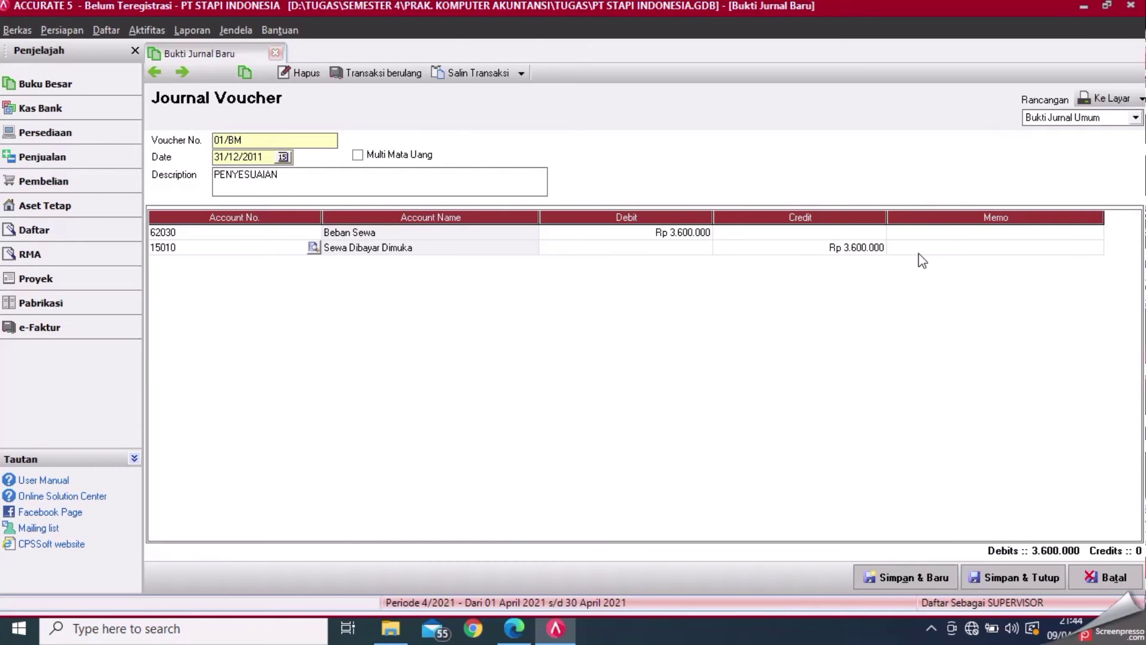
pyautogui.click(1005, 578)
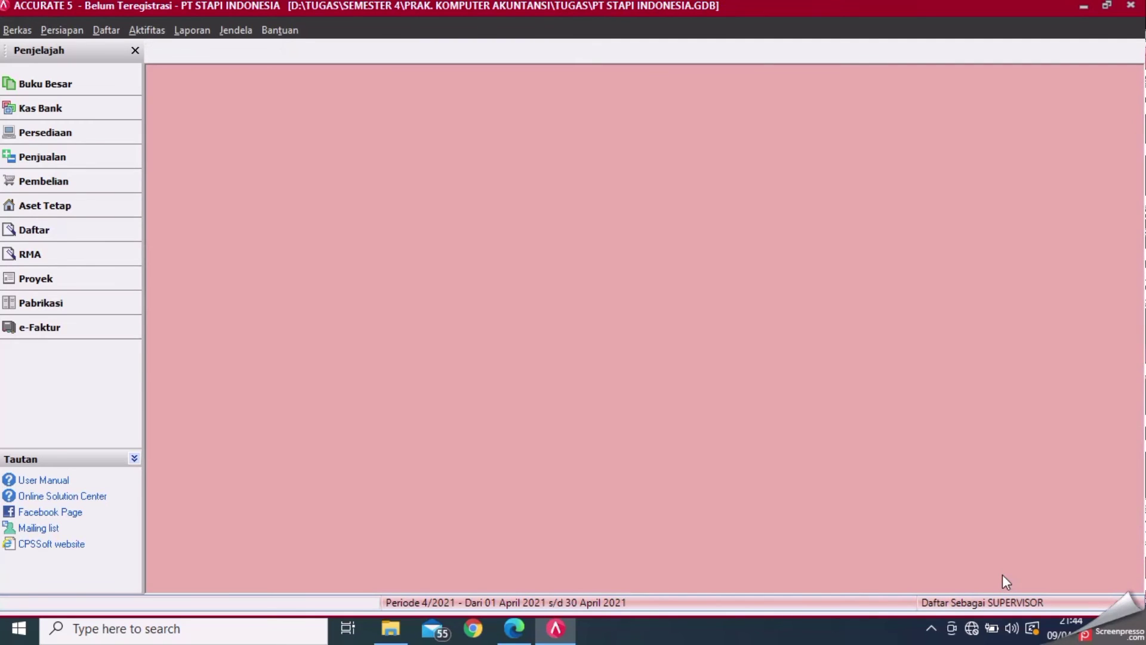
pyautogui.click(514, 628)
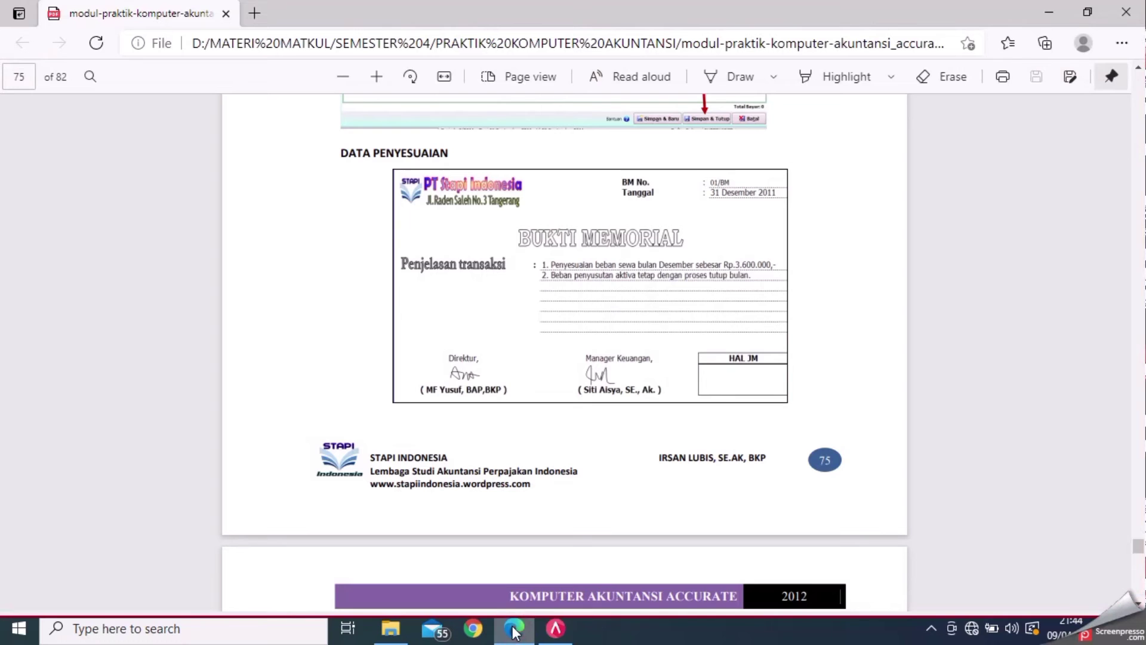
pyautogui.click(1141, 578)
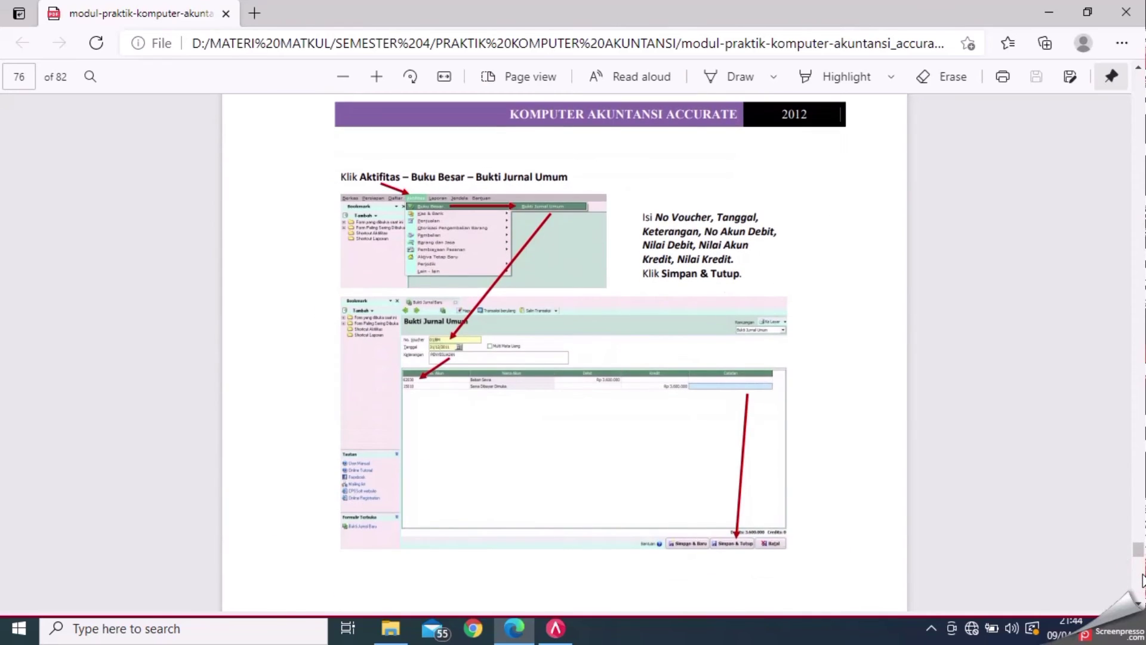
pyautogui.scroll(-3, 1141, 578)
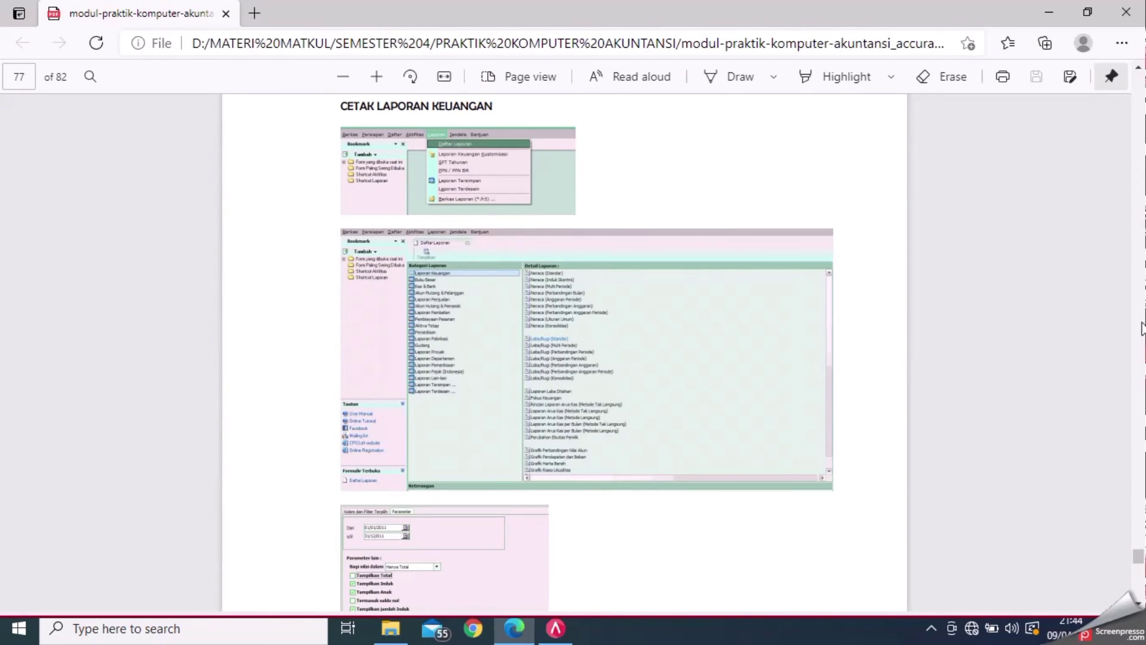
pyautogui.click(1140, 588)
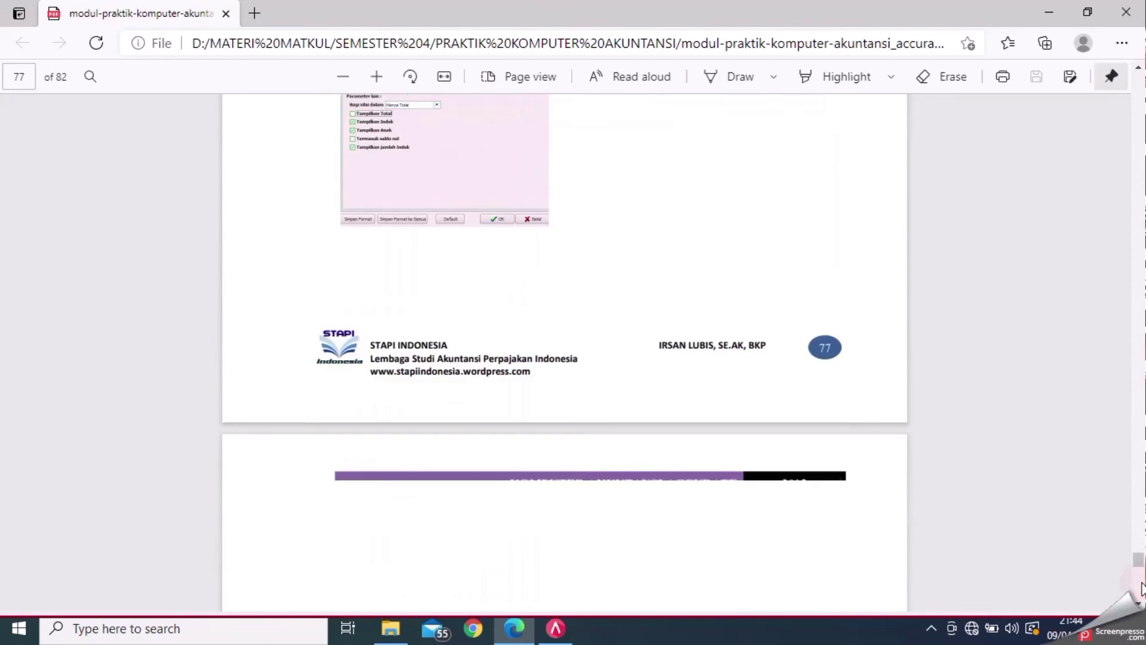
pyautogui.scroll(10, 1142, 385)
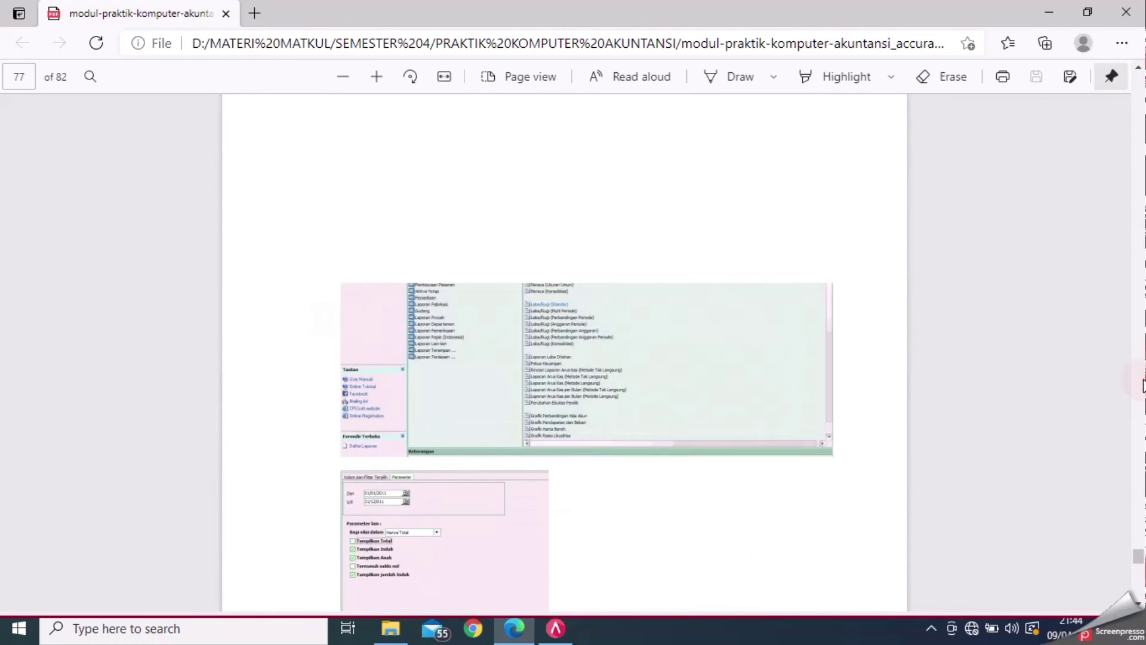
pyautogui.click(556, 628)
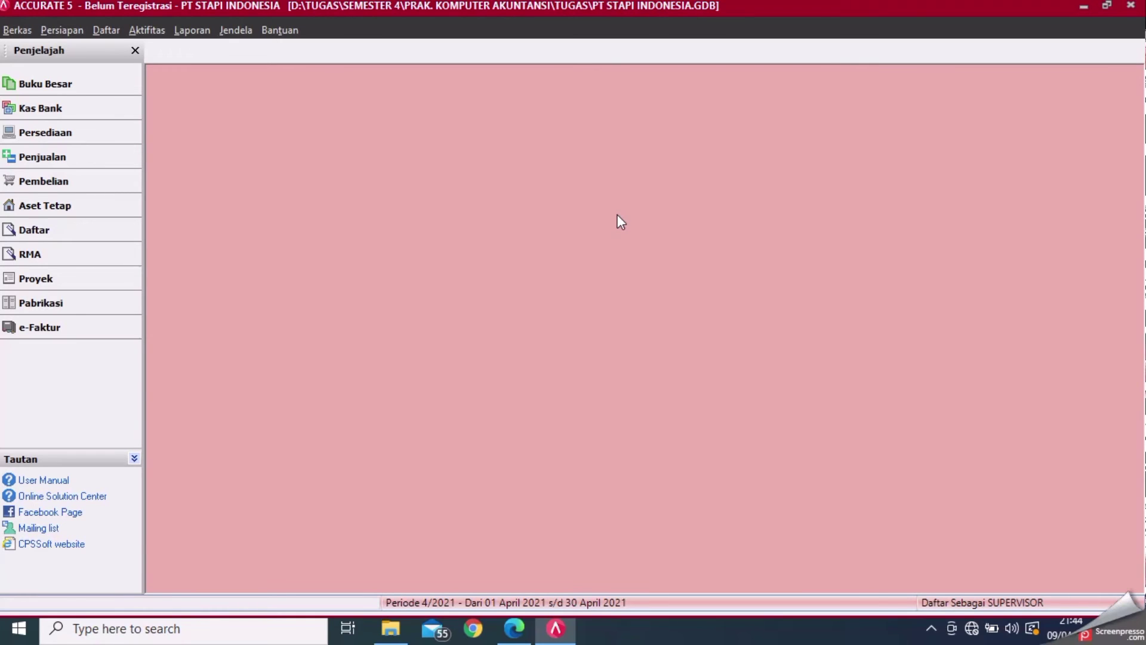
# - Open the Laba/Rugi (Standar) report from Laporan > Daftar Laporan
pyautogui.click(206, 33)
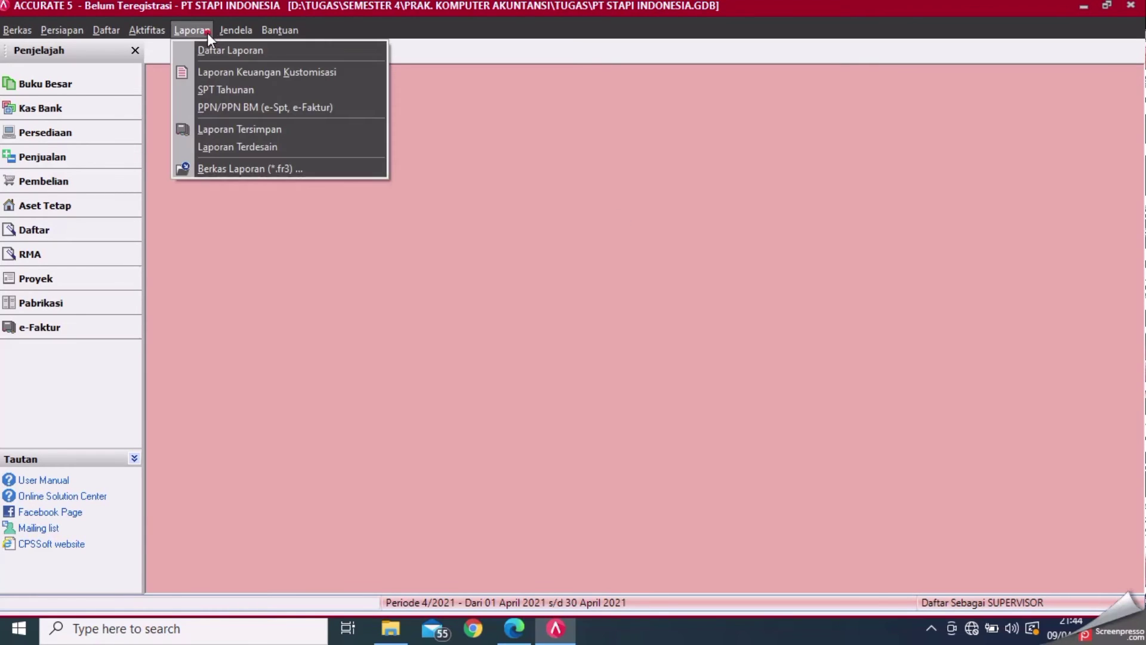
pyautogui.click(212, 51)
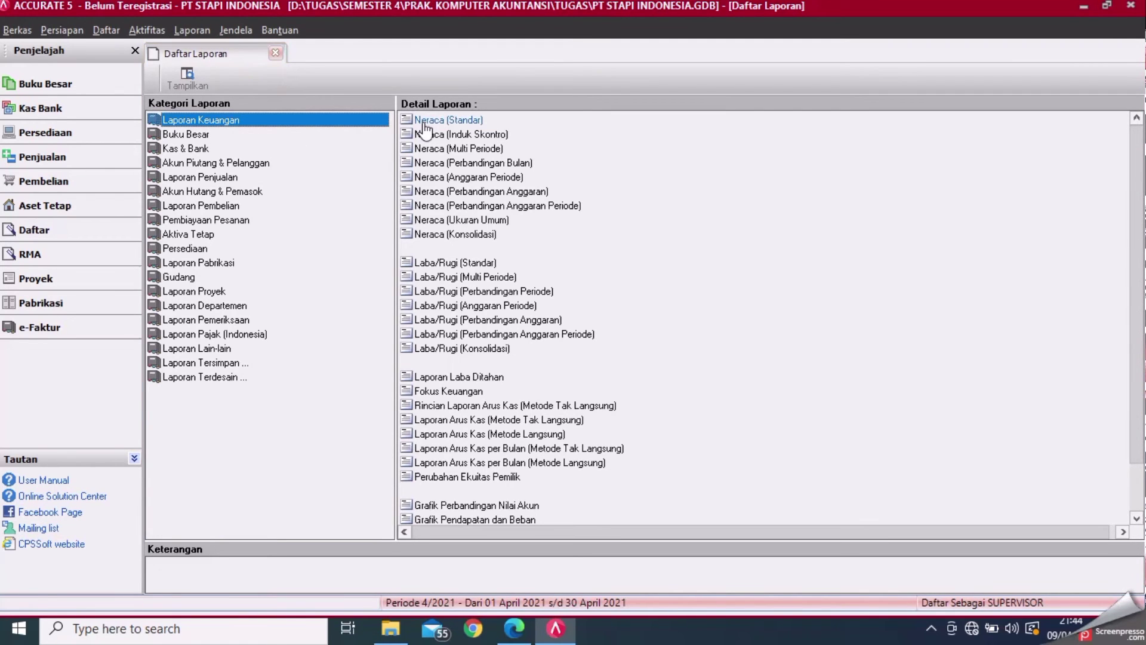
pyautogui.click(447, 263)
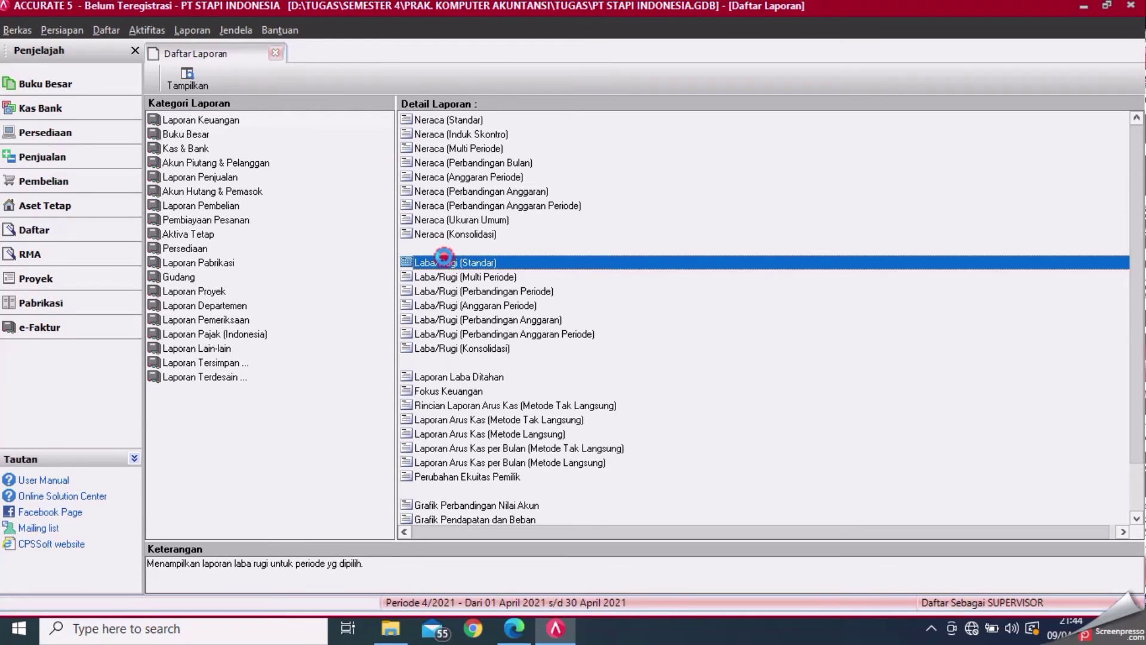
pyautogui.doubleClick(444, 261)
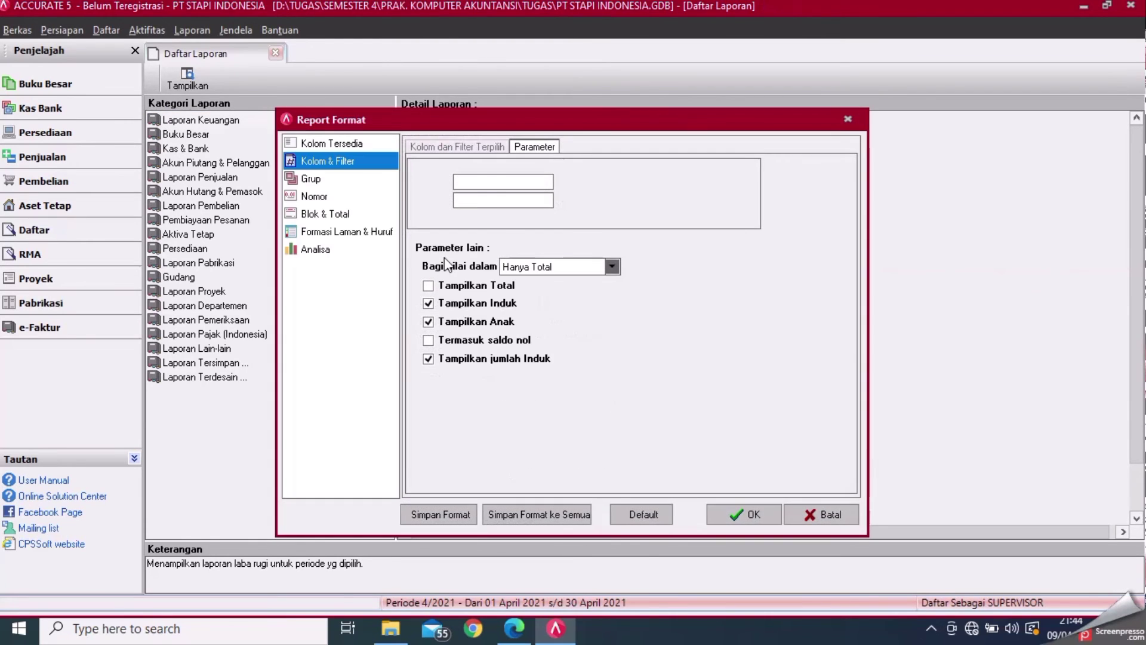
# - Set the report period from 01/01/2011 to 31/12/2011 and run it
pyautogui.click(515, 181)
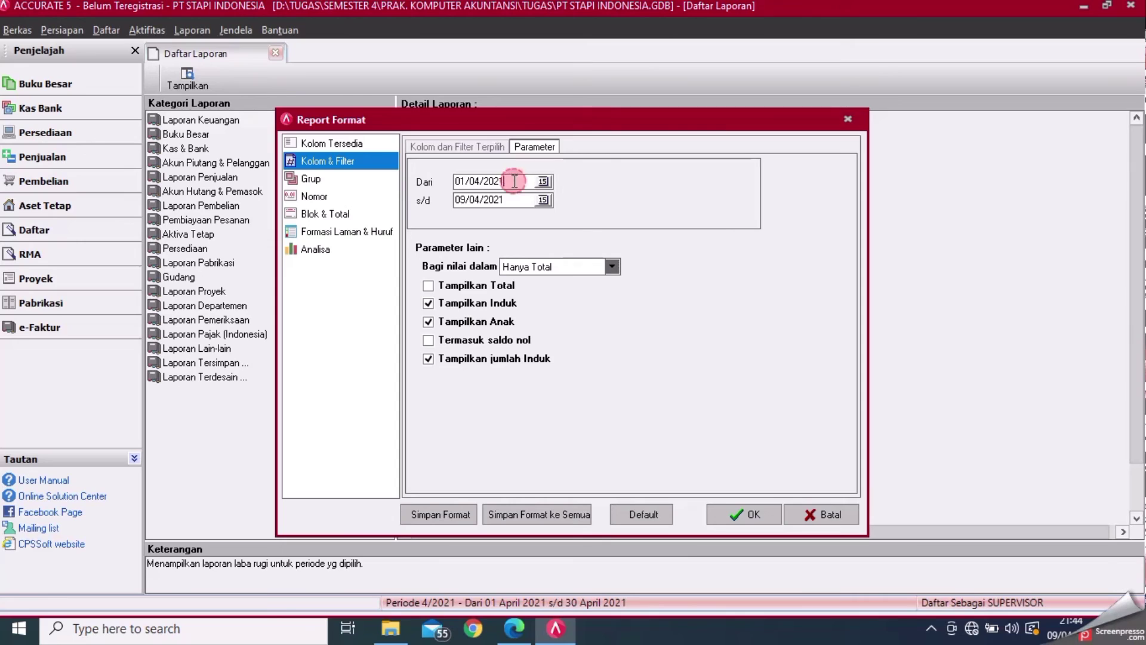
pyautogui.press('BackSpace')
pyautogui.press('BackSpace')
pyautogui.press('BackSpace')
pyautogui.press('BackSpace')
pyautogui.press('BackSpace')
pyautogui.press('BackSpace')
pyautogui.press('BackSpace')
pyautogui.press('BackSpace')
pyautogui.press('BackSpace')
pyautogui.press('BackSpace')
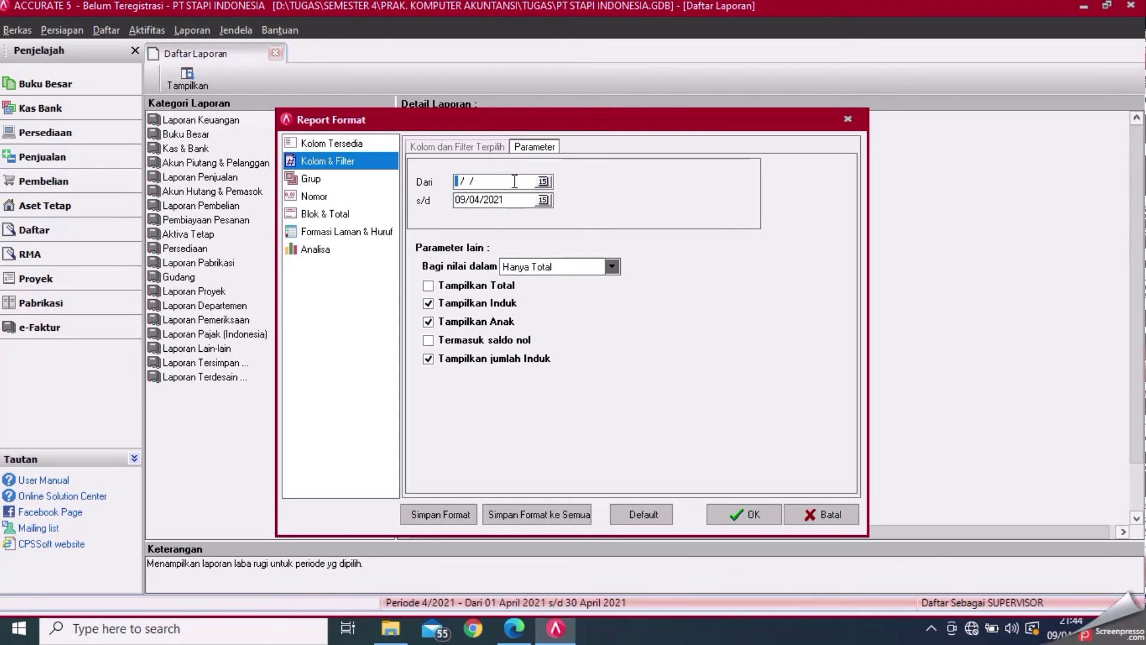
pyautogui.write('01/01/2011')
pyautogui.click(512, 201)
pyautogui.press('BackSpace')
pyautogui.press('BackSpace')
pyautogui.press('BackSpace')
pyautogui.press('BackSpace')
pyautogui.press('BackSpace')
pyautogui.press('BackSpace')
pyautogui.press('BackSpace')
pyautogui.press('BackSpace')
pyautogui.press('BackSpace')
pyautogui.press('BackSpace')
pyautogui.write('31/')
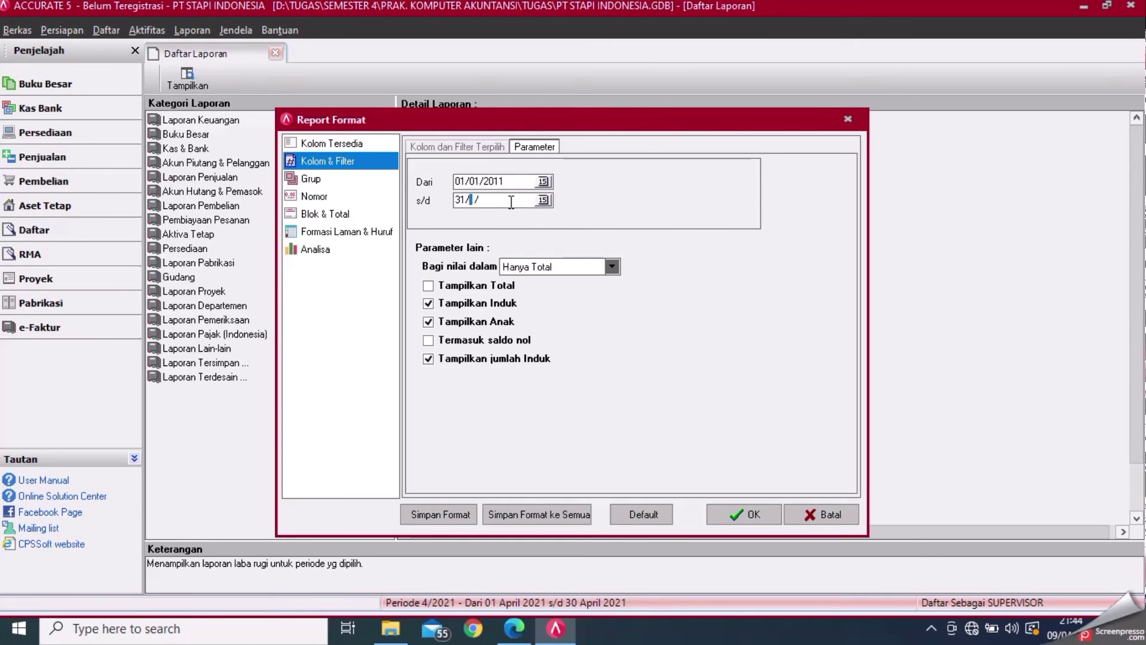
pyautogui.write('12/2011')
pyautogui.click(738, 517)
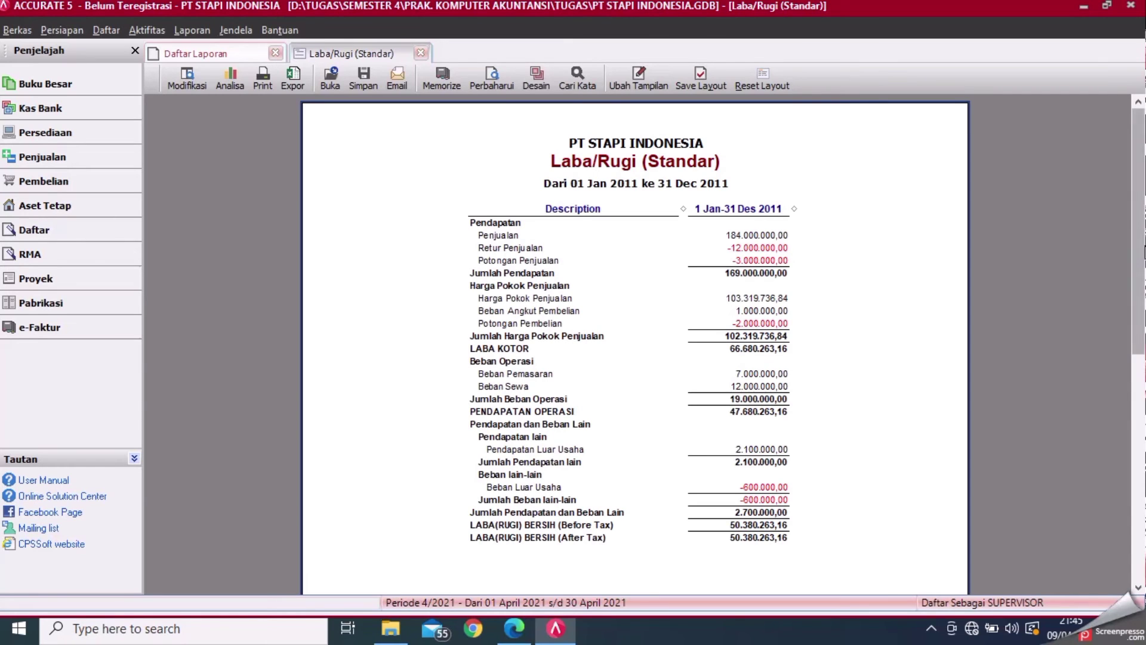
# - Review the 2011 profit and loss report's 50.380.263,16 net profit, then close it
pyautogui.moveTo(1138, 229); pyautogui.dragTo(1141, 44)
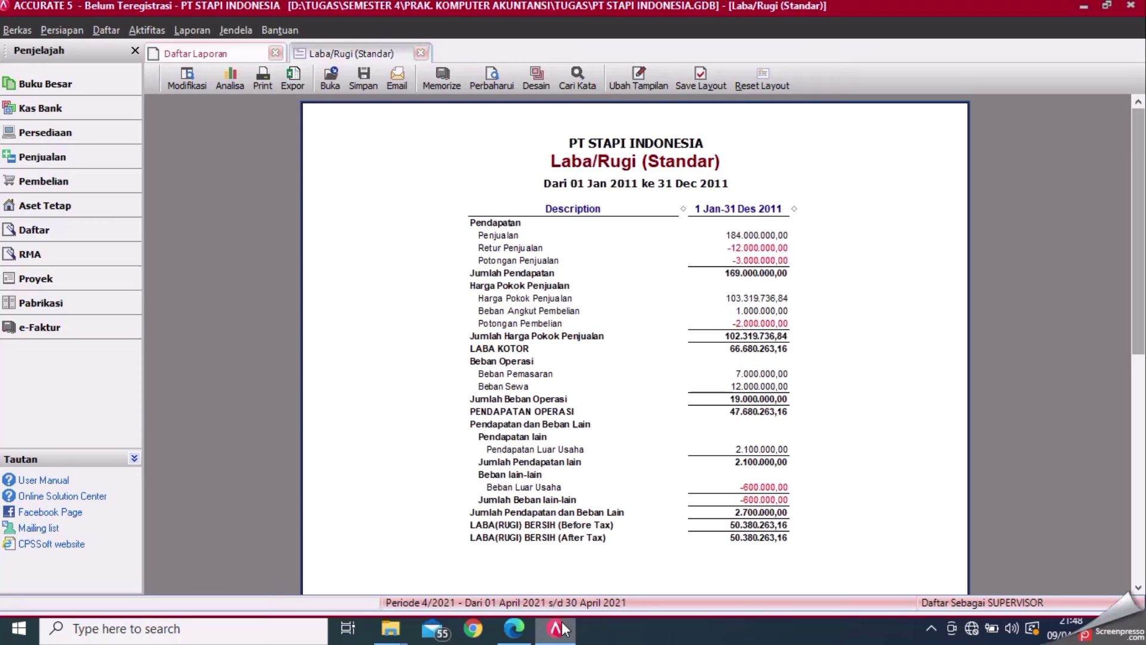
pyautogui.click(422, 54)
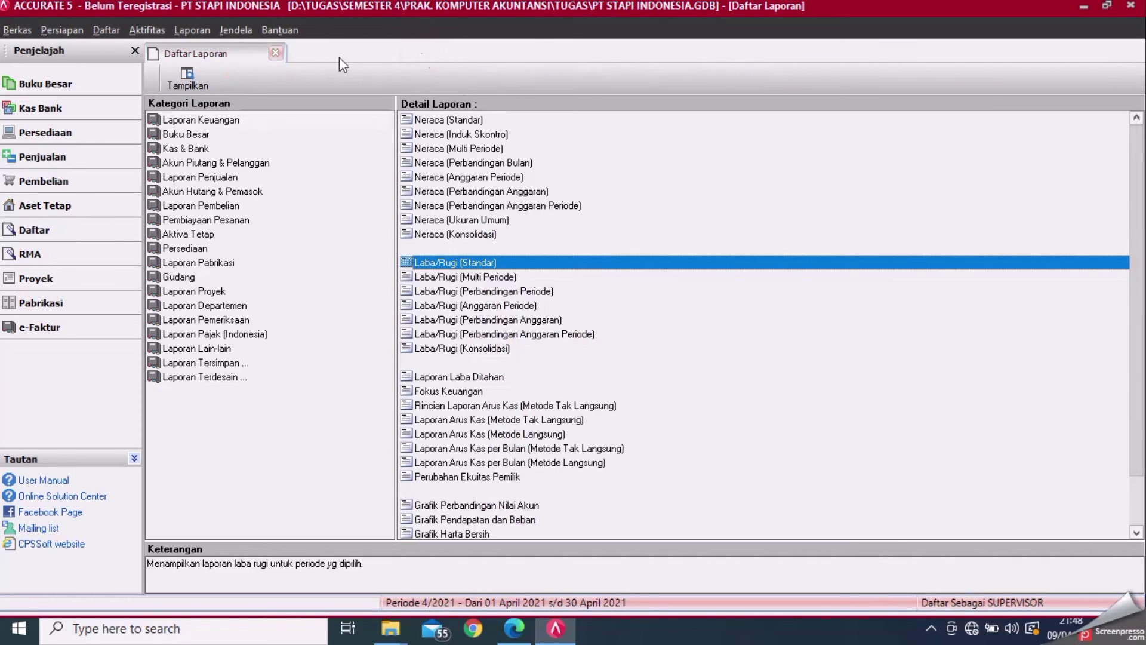
# - Close the report list and start a new design in the form design window
pyautogui.click(276, 54)
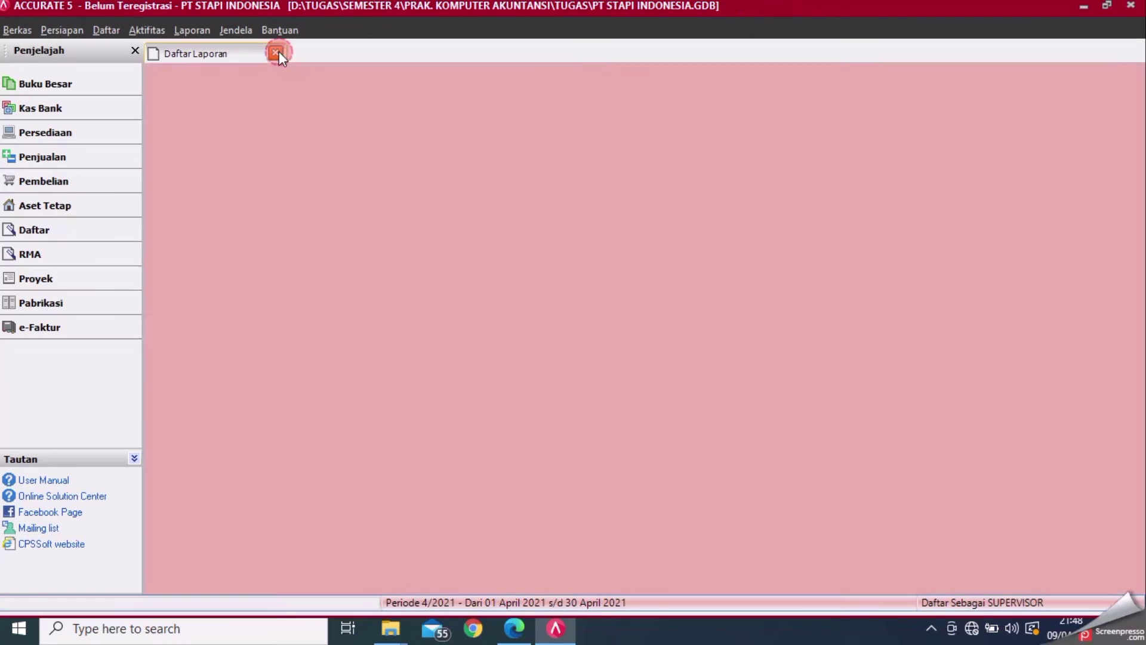
pyautogui.click(52, 28)
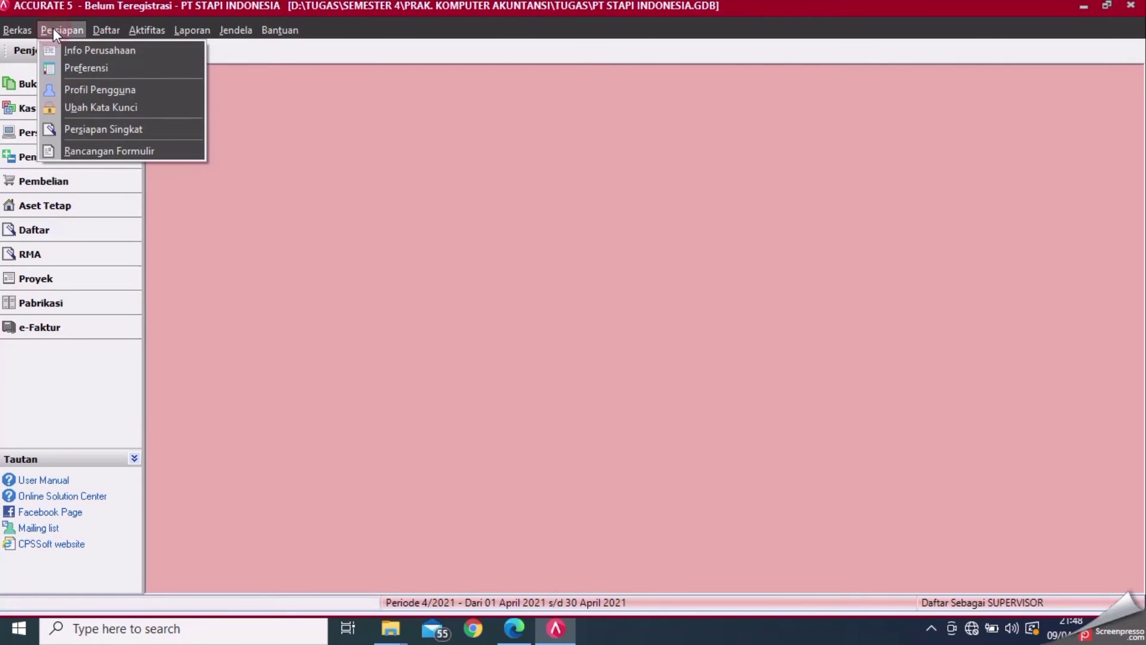
pyautogui.click(77, 150)
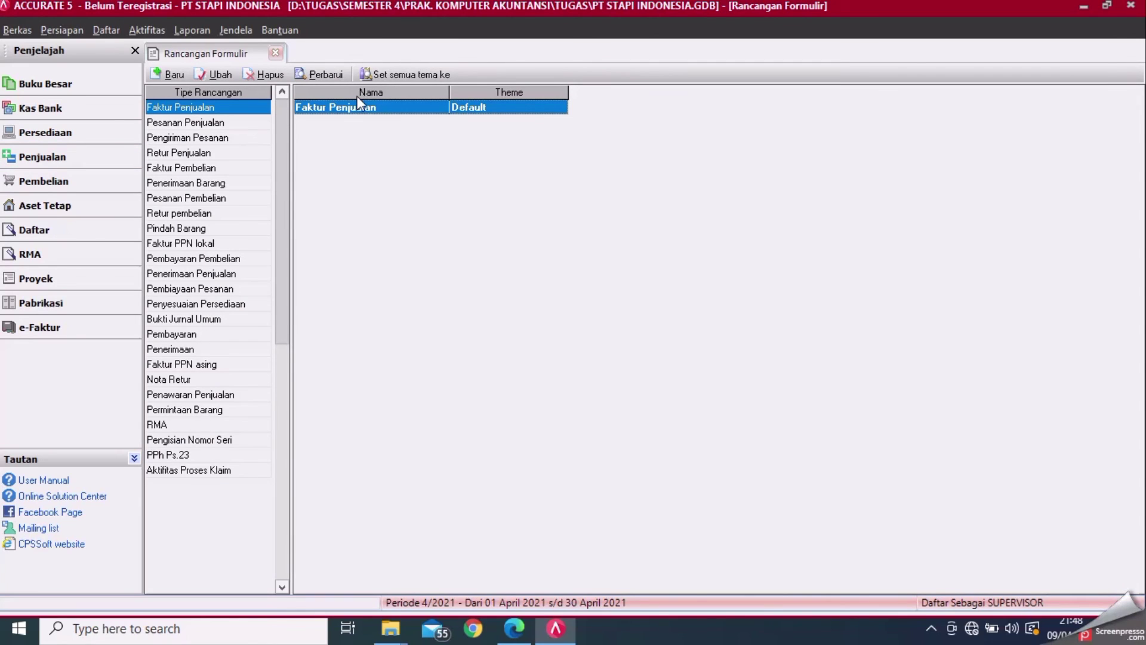
pyautogui.click(174, 73)
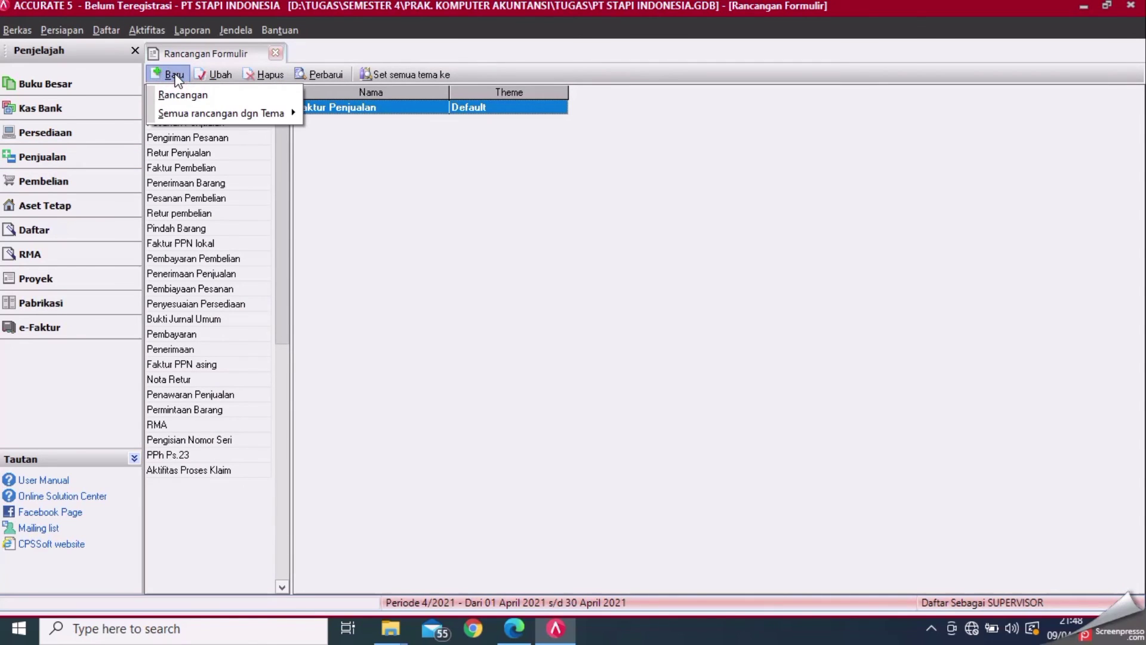
pyautogui.click(182, 95)
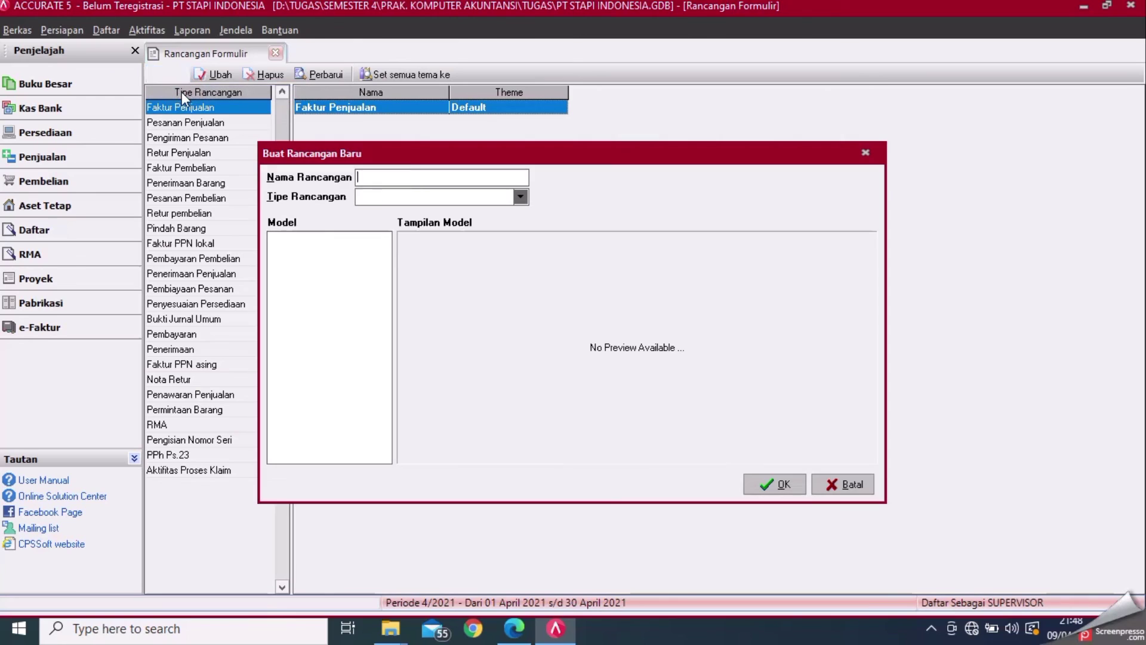
# - Name the design FAKTUR PENJUALAN, type Faktur Penjualan, model SI - 1 (A5 Form)
pyautogui.click(459, 176)
pyautogui.write('FA')
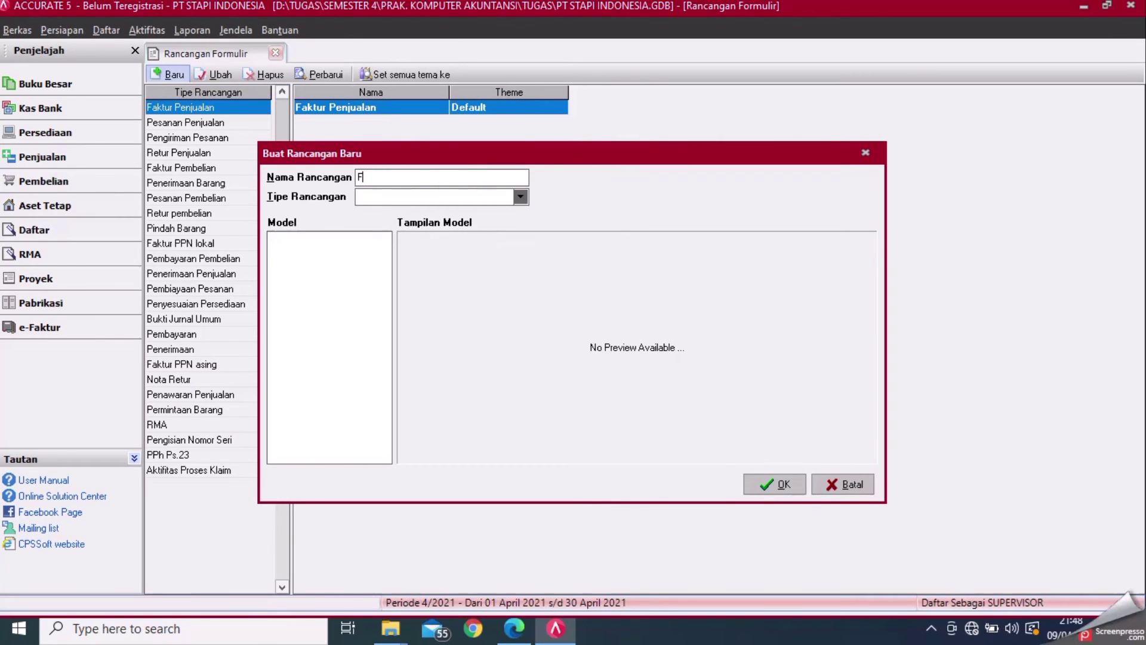
pyautogui.write('KTUR PENJUALAN')
pyautogui.click(521, 196)
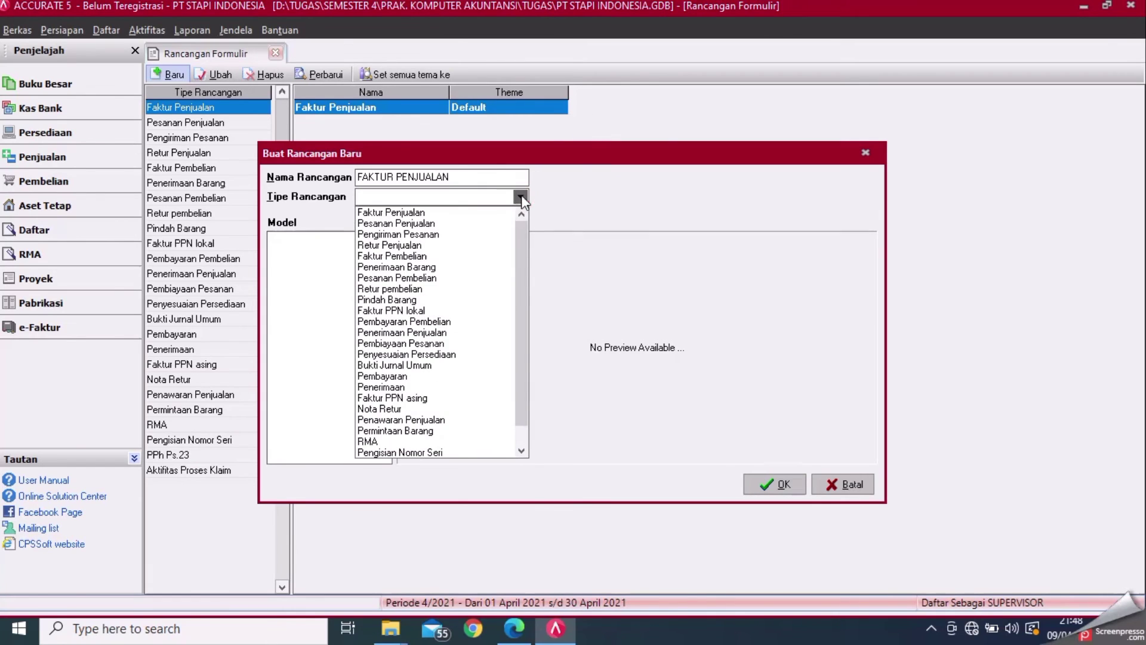
pyautogui.click(442, 213)
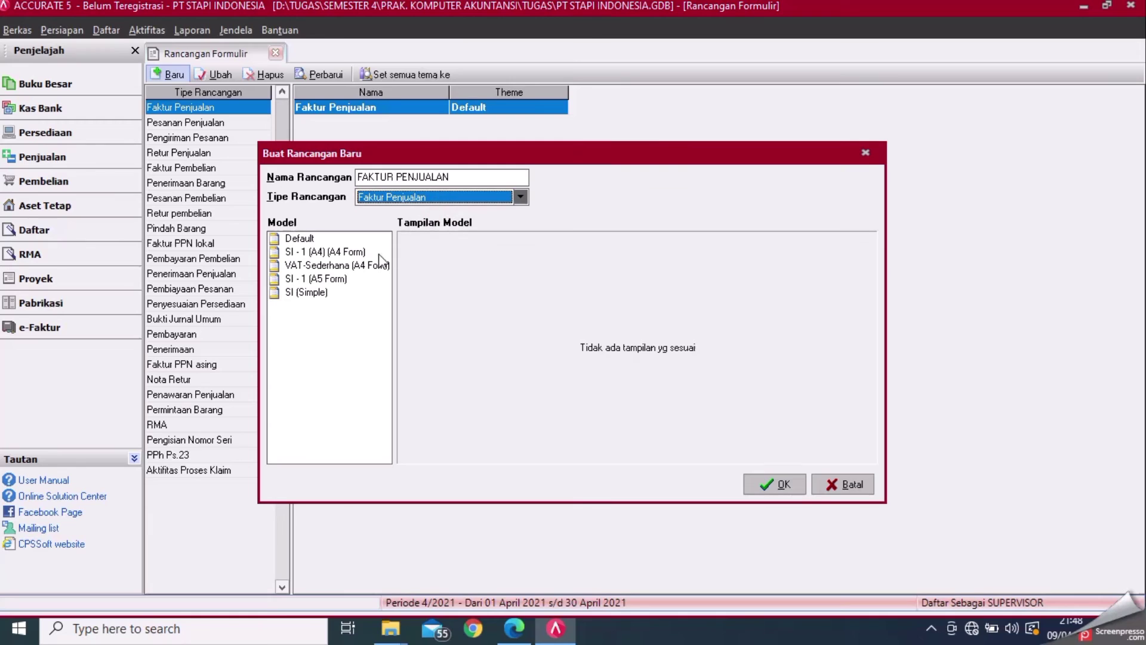
pyautogui.click(340, 279)
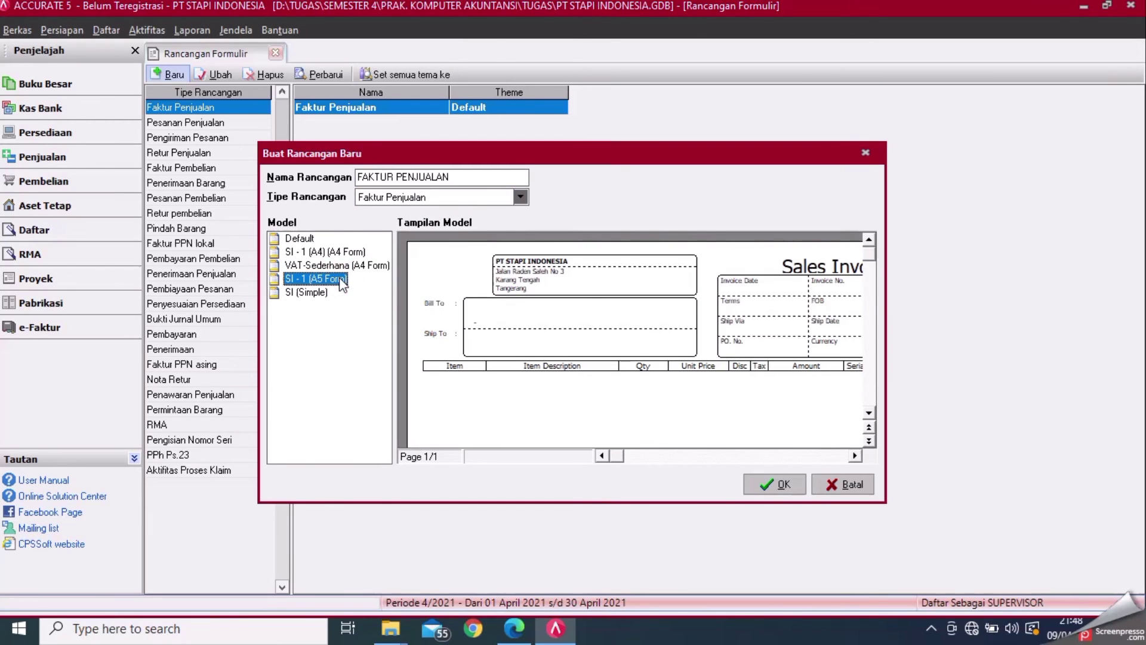
pyautogui.click(784, 485)
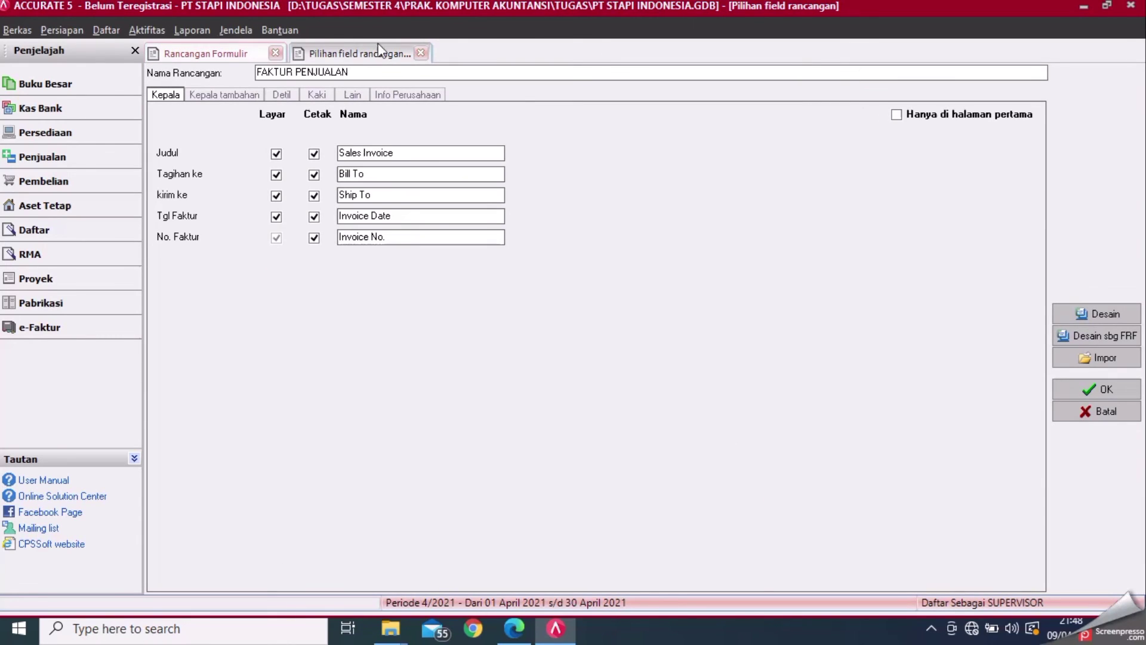
# - Review the design's header, detail, footer and other tabs, then tick Pakai Logo and choose Ambil Logo
pyautogui.click(224, 97)
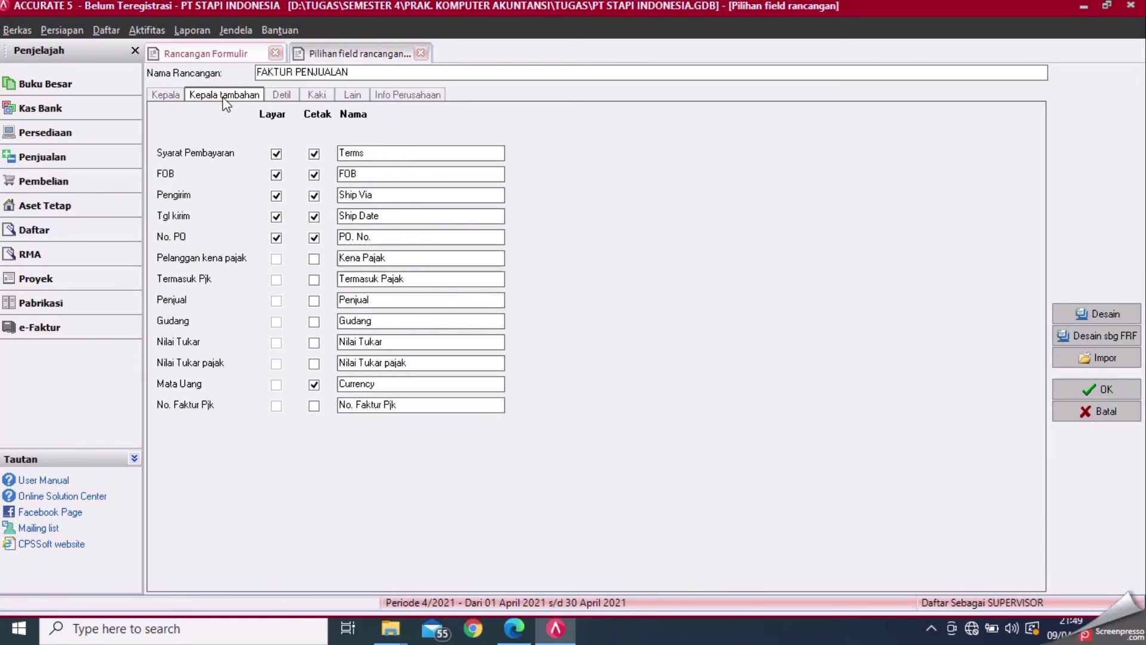
pyautogui.click(289, 98)
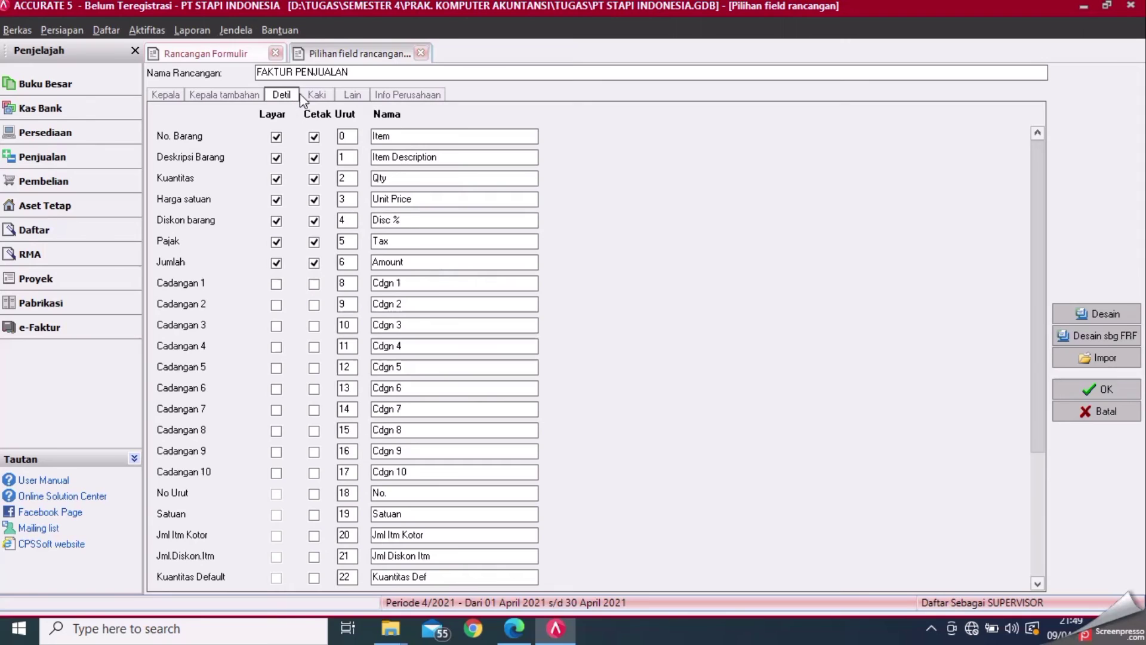
pyautogui.click(318, 96)
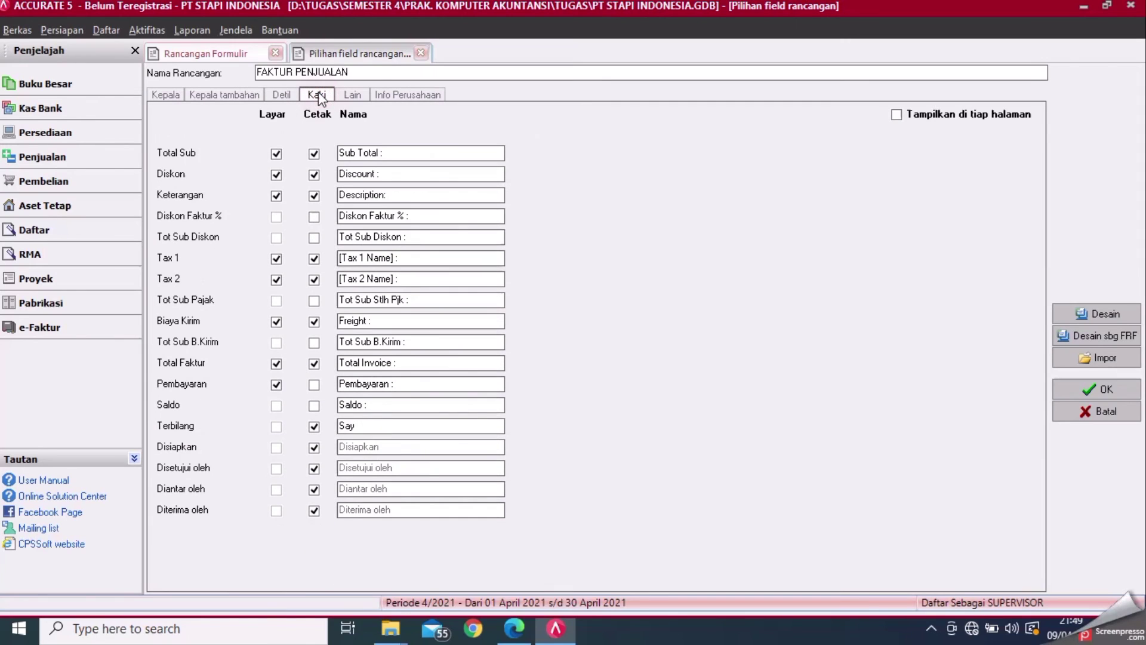
pyautogui.click(354, 97)
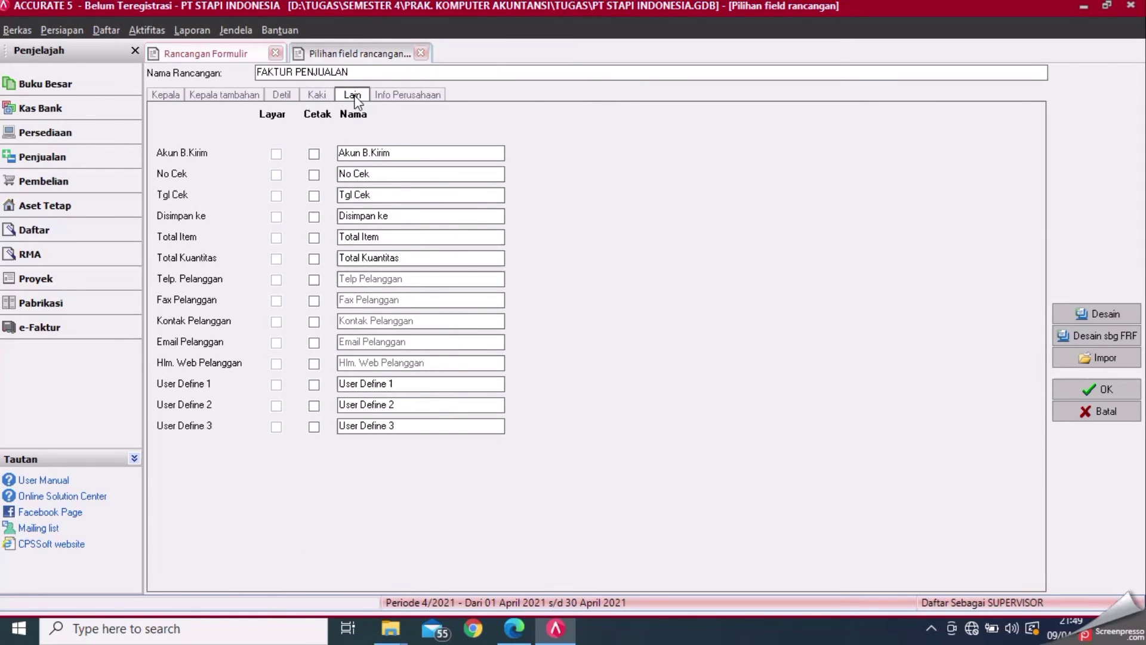
pyautogui.click(389, 102)
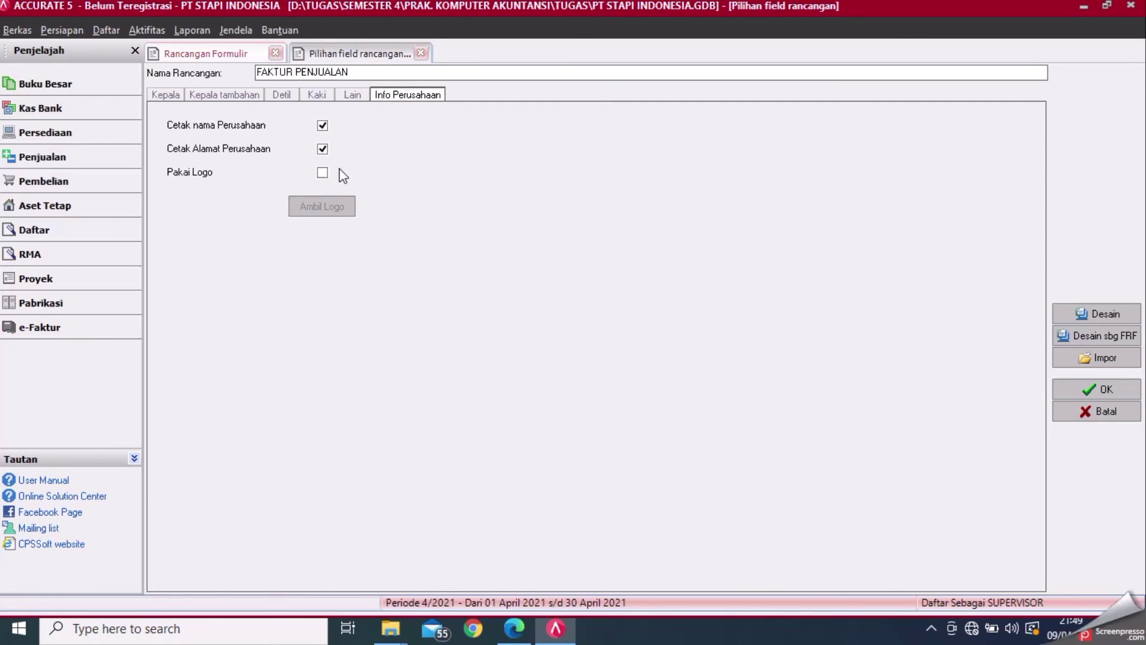
pyautogui.click(322, 173)
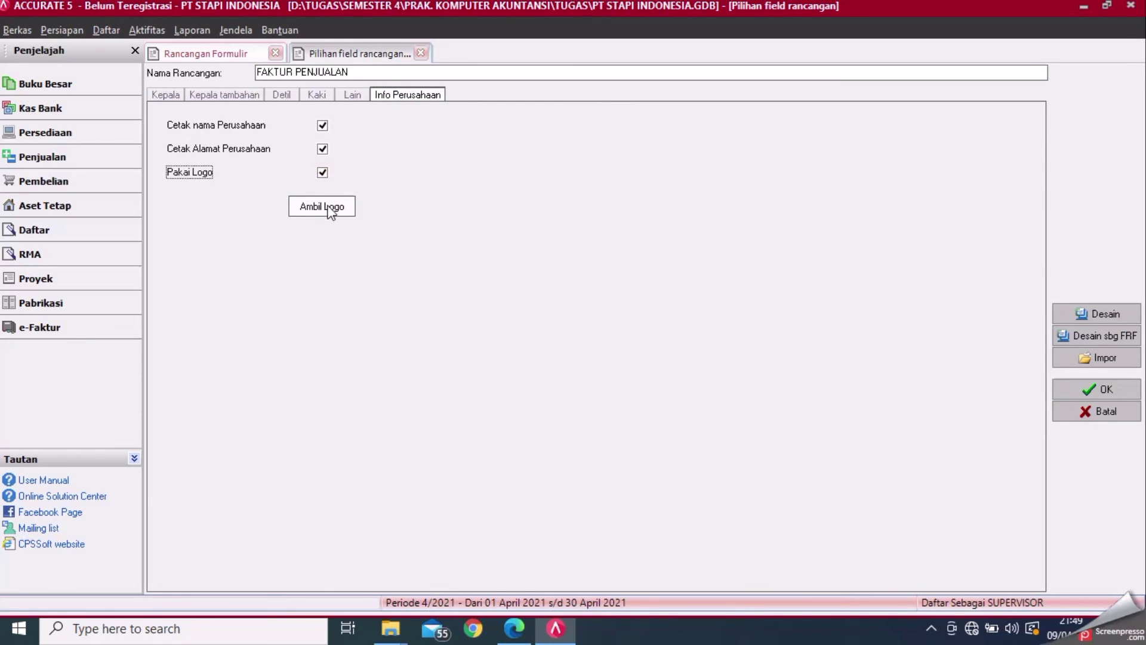
pyautogui.click(330, 209)
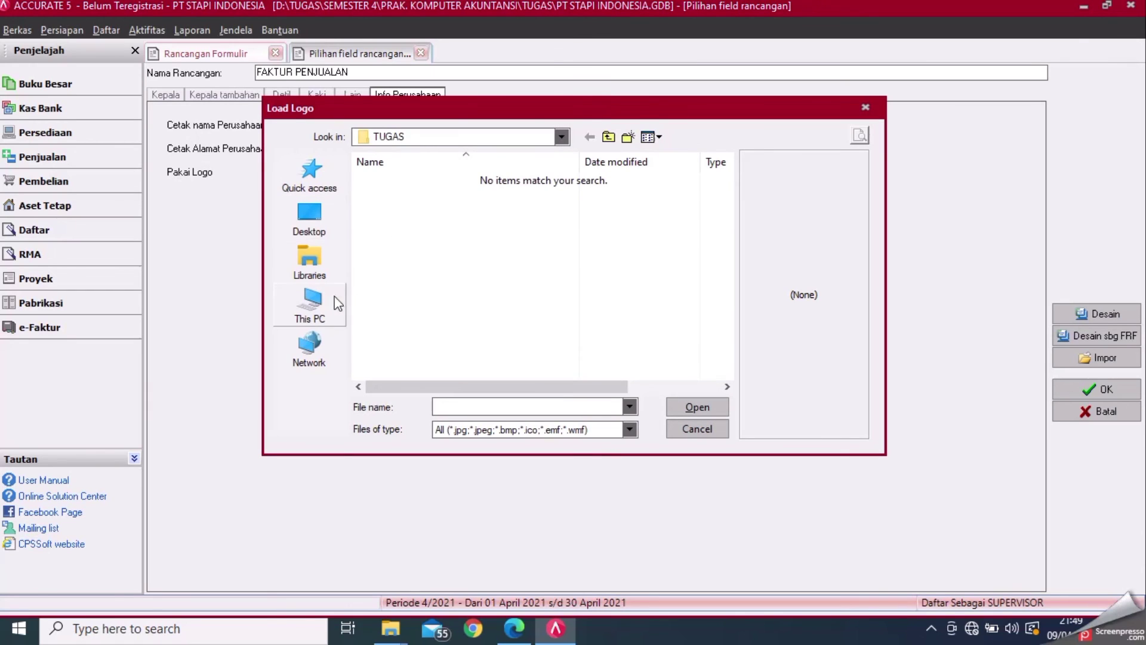
# - Load the WhatsApp Image JPEG from D:\TUGAS\SEMESTER 4\PRAK. KOMPUTER AKUNTANSI as the logo
pyautogui.click(311, 303)
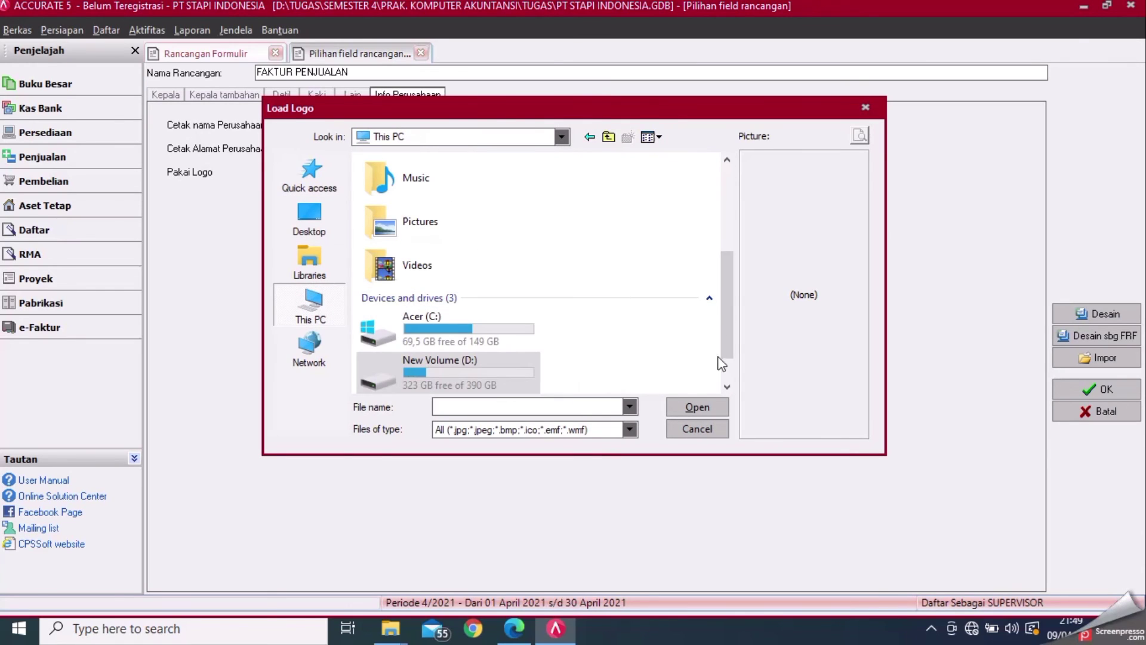
pyautogui.doubleClick(519, 367)
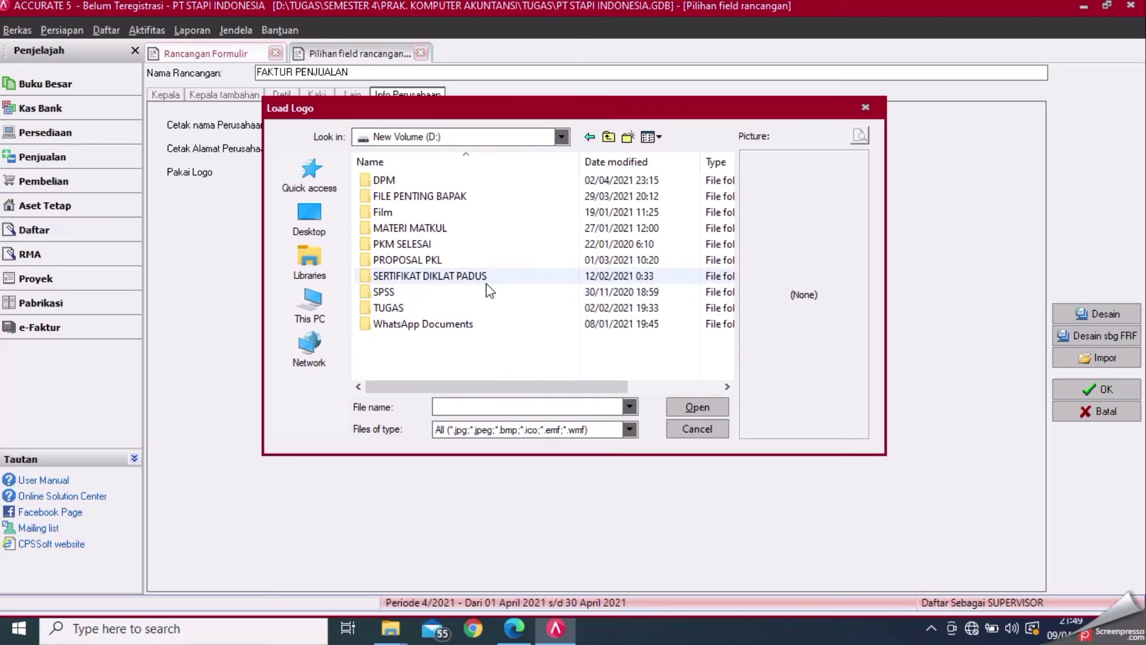
pyautogui.doubleClick(497, 307)
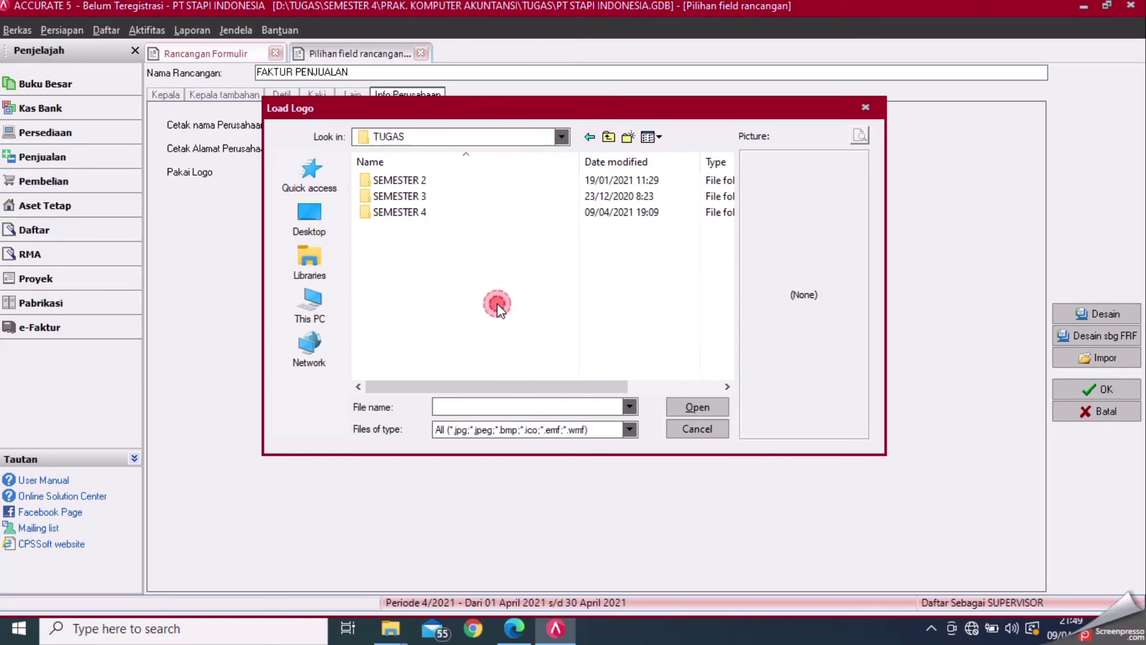
pyautogui.doubleClick(486, 213)
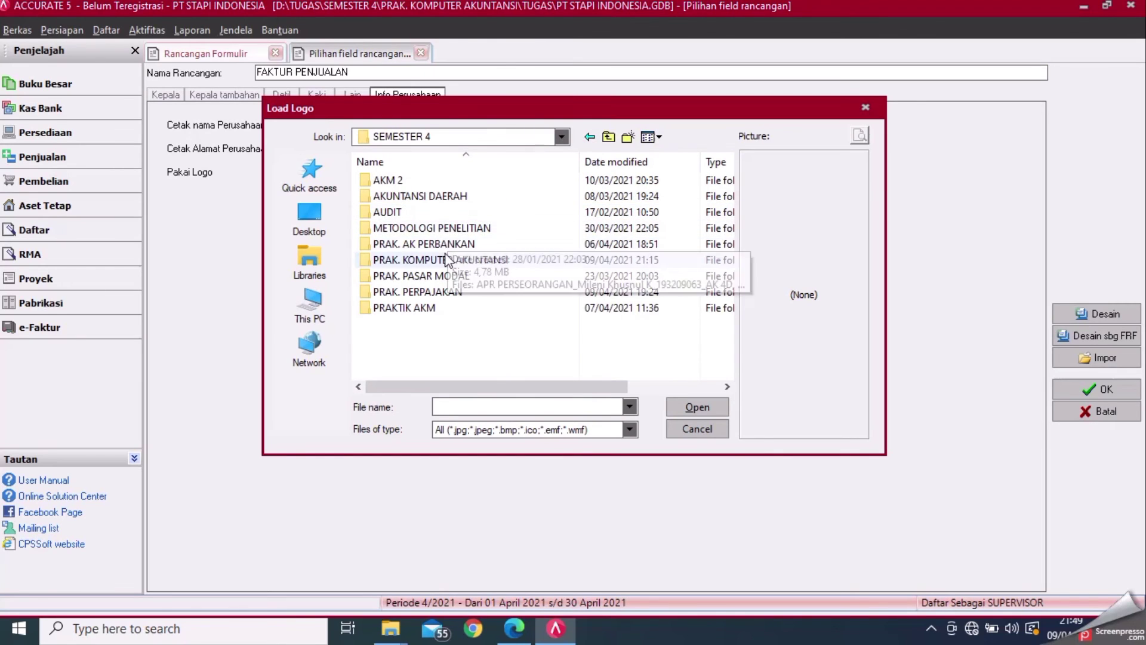
pyautogui.doubleClick(447, 258)
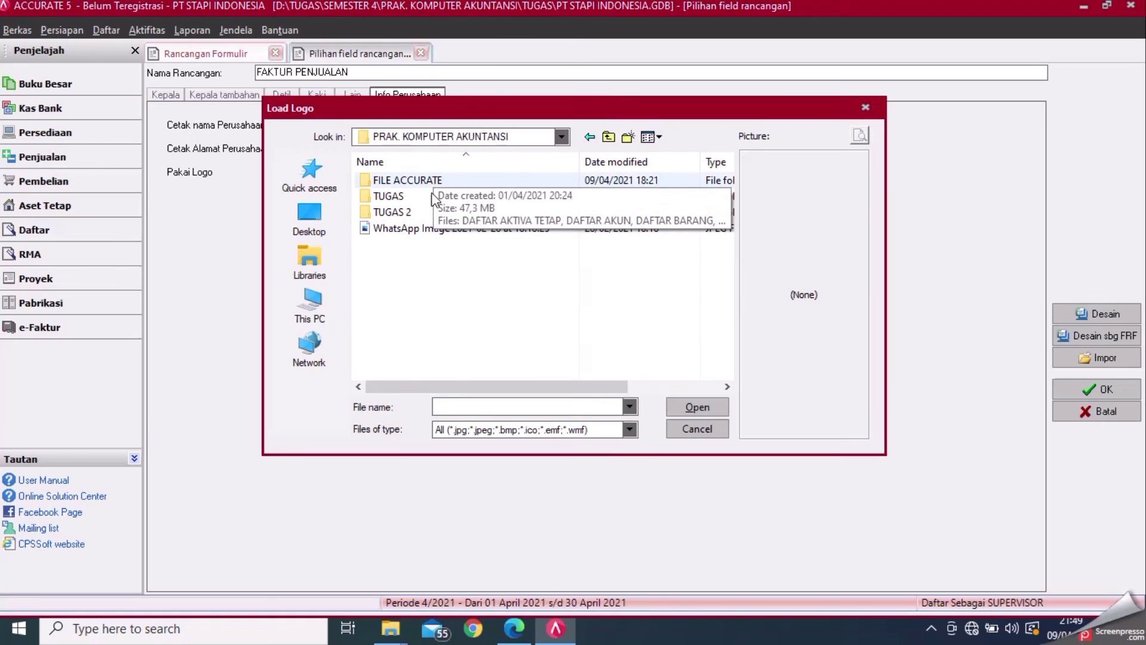
pyautogui.click(432, 226)
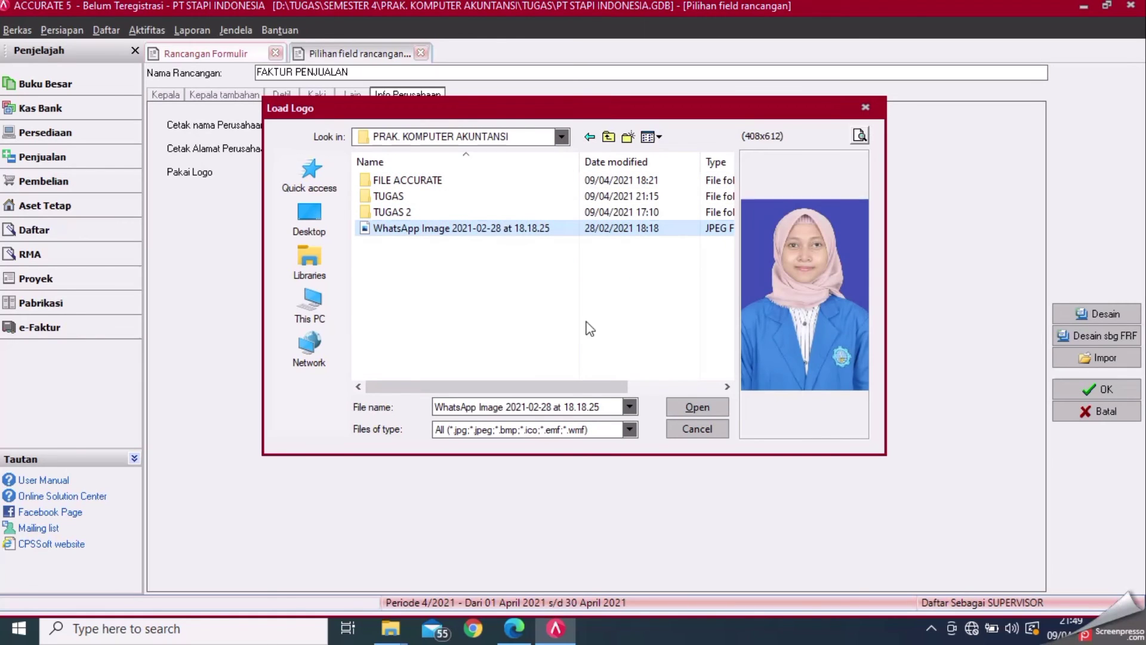
pyautogui.click(711, 407)
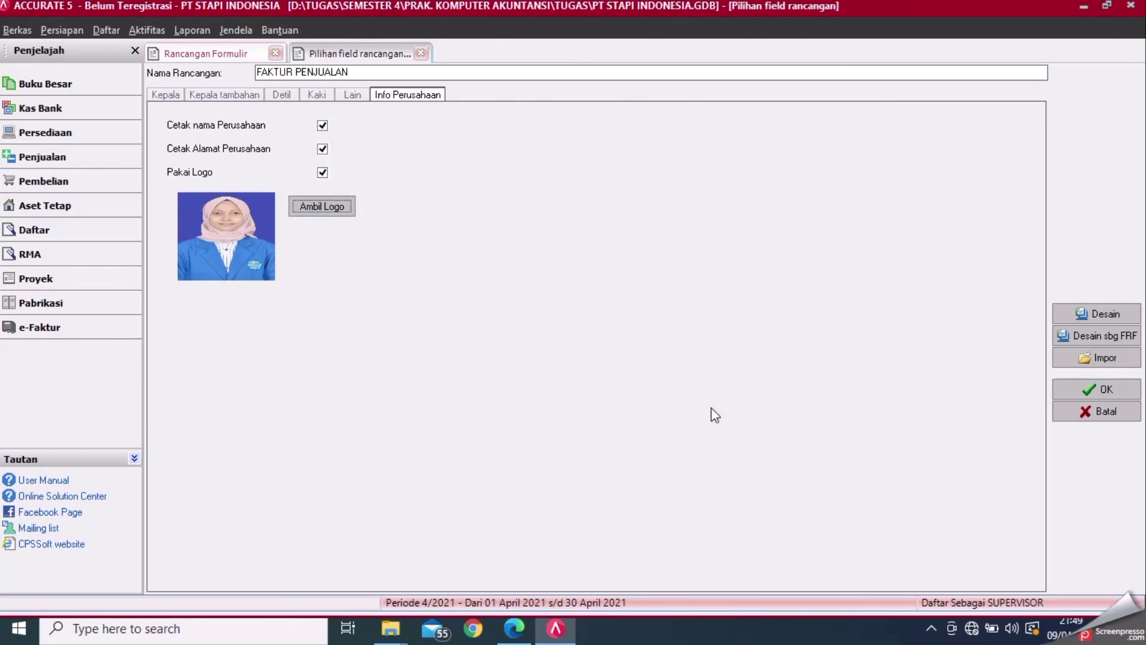
# - In the layout designer, shrink the logo picture narrower and slightly shorter
pyautogui.click(1061, 314)
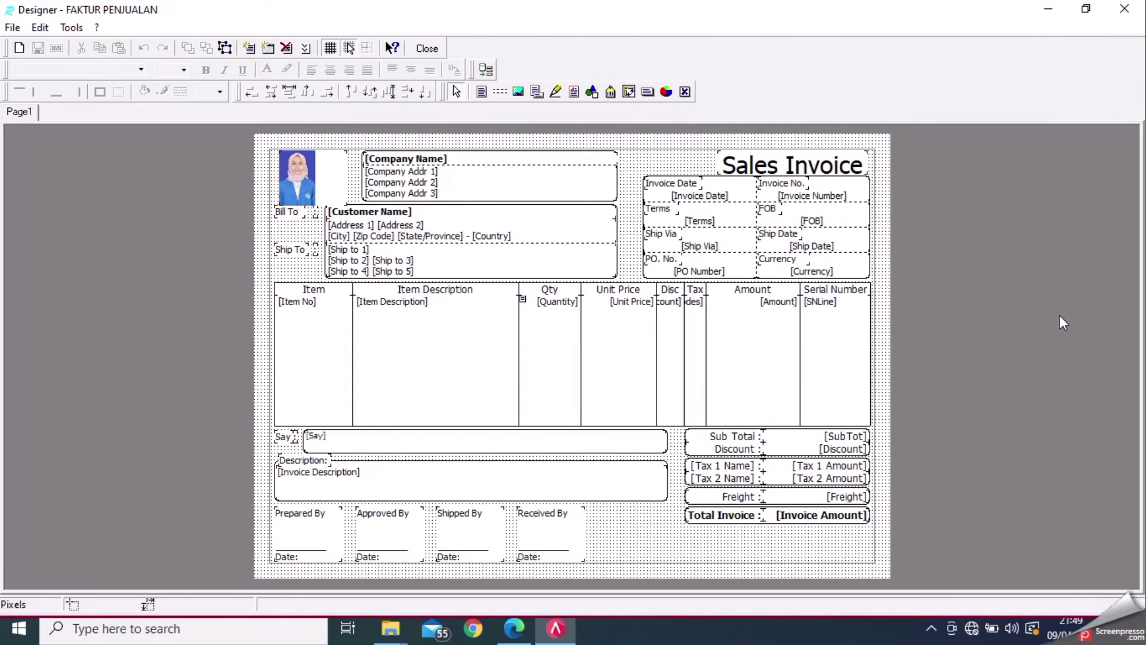
pyautogui.click(299, 178)
pyautogui.moveTo(347, 177); pyautogui.dragTo(323, 173)
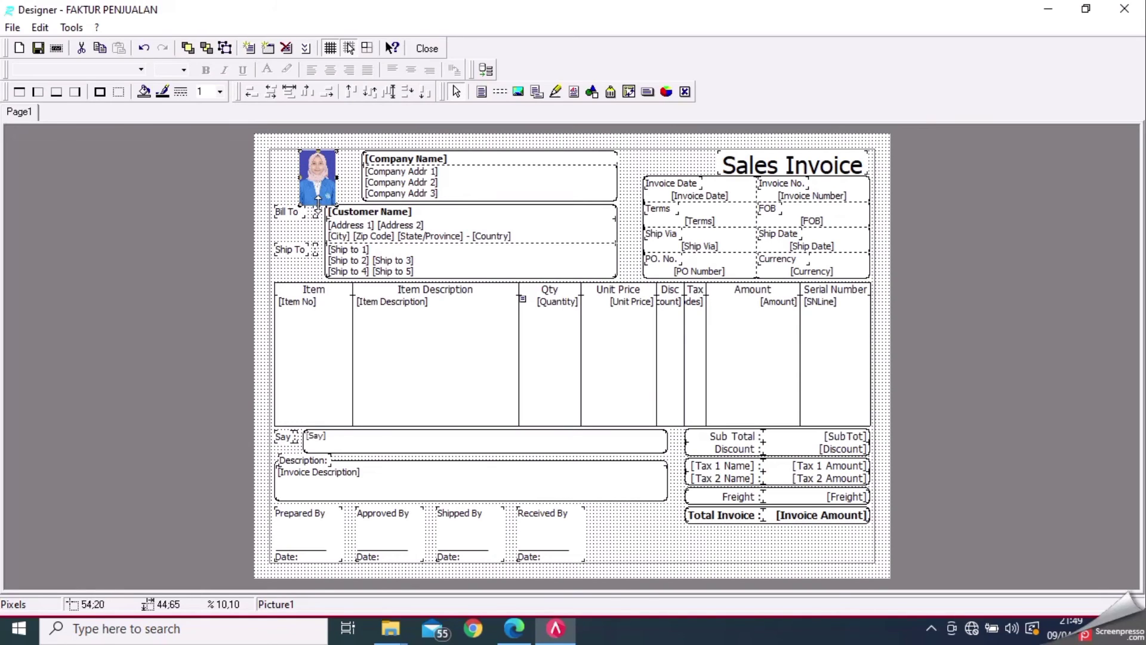
pyautogui.moveTo(317, 202); pyautogui.dragTo(316, 199)
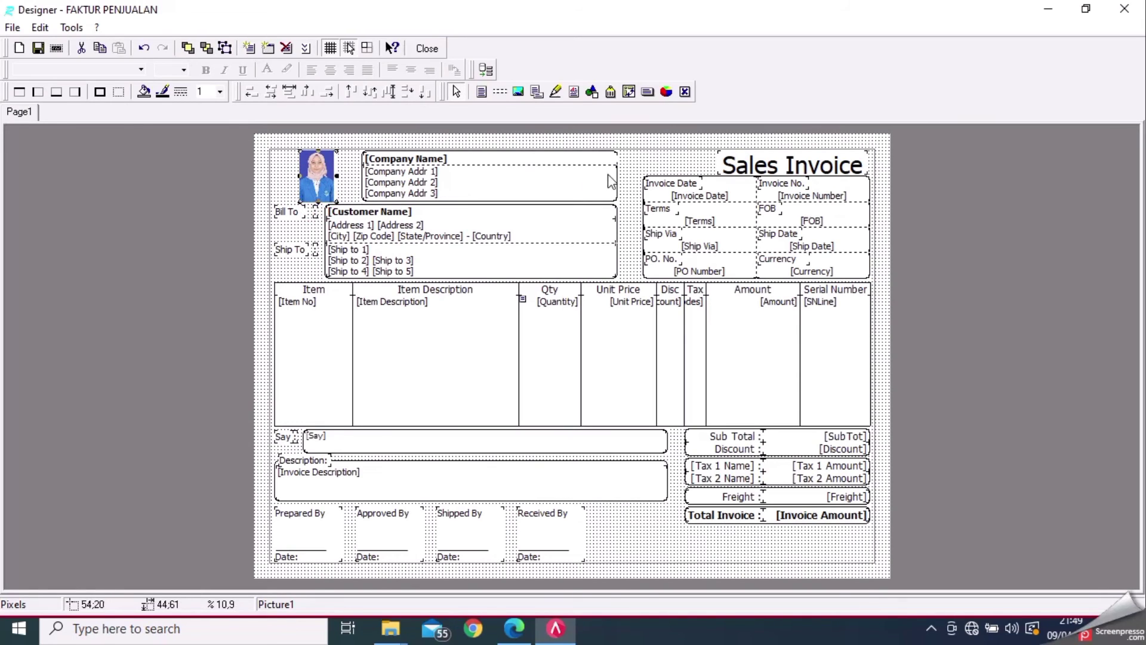
# - Widen the Sales Invoice title leftward, then save the layout and close the designer
pyautogui.click(780, 172)
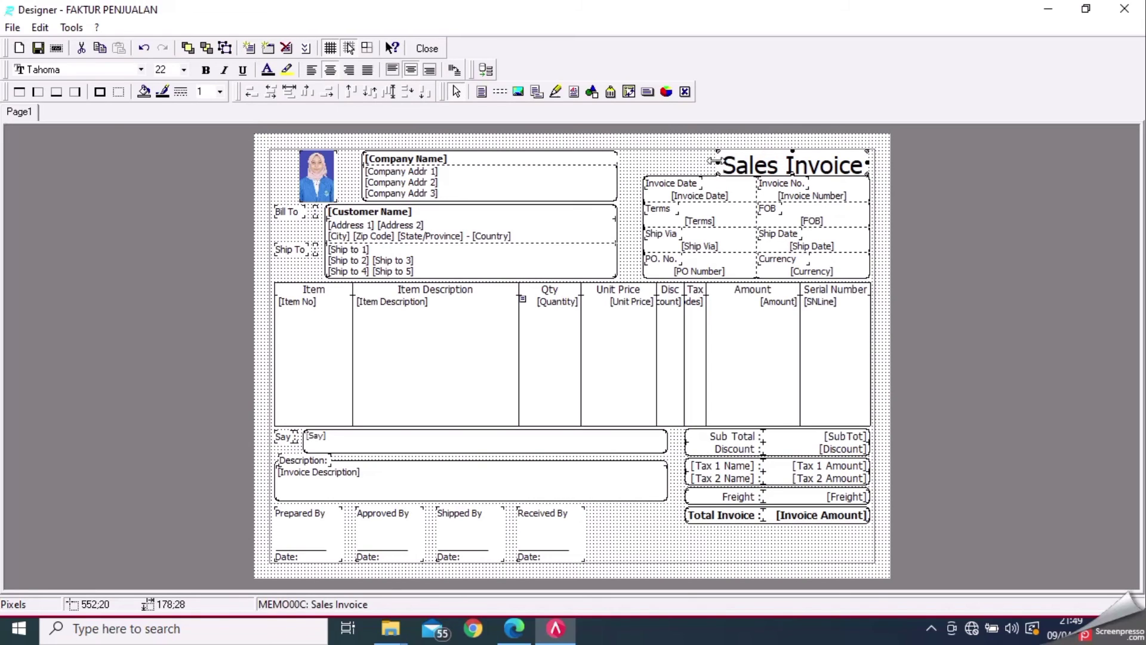
pyautogui.moveTo(715, 162); pyautogui.dragTo(640, 162)
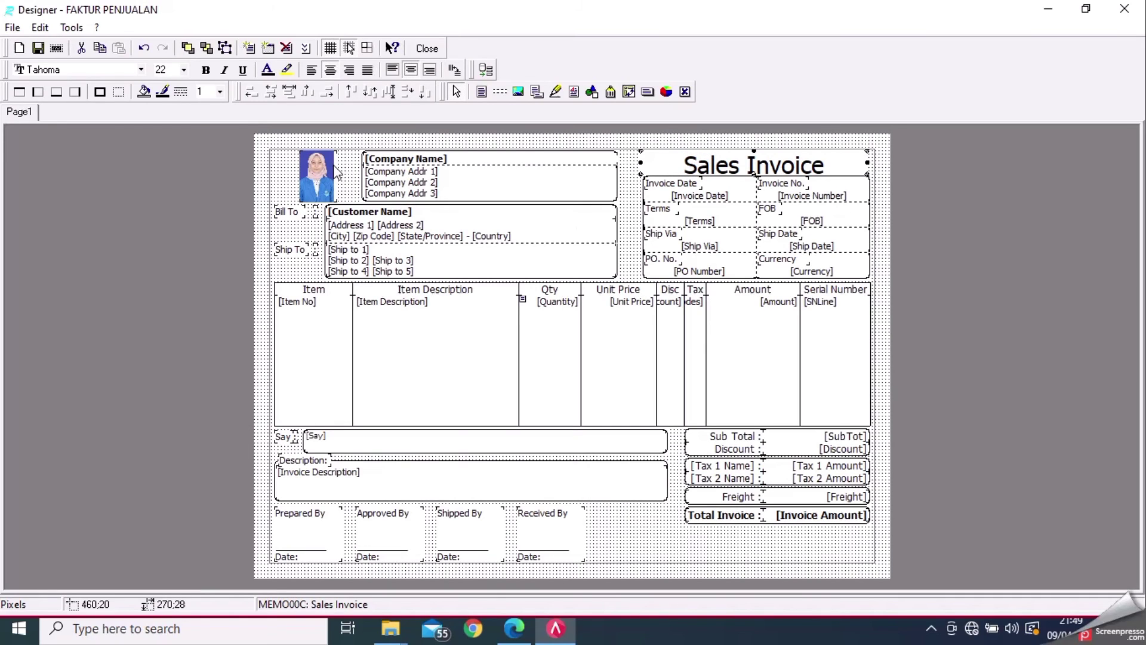
pyautogui.click(38, 48)
pyautogui.click(434, 50)
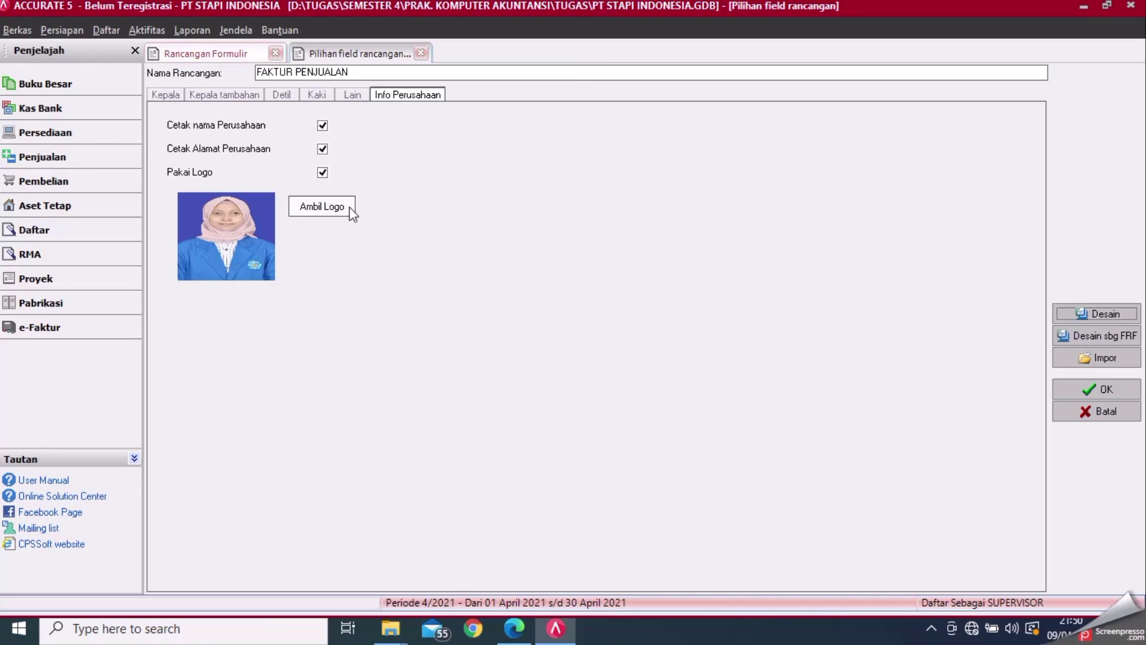
# - Replace the company name in the company information settings with the new name
pyautogui.click(62, 31)
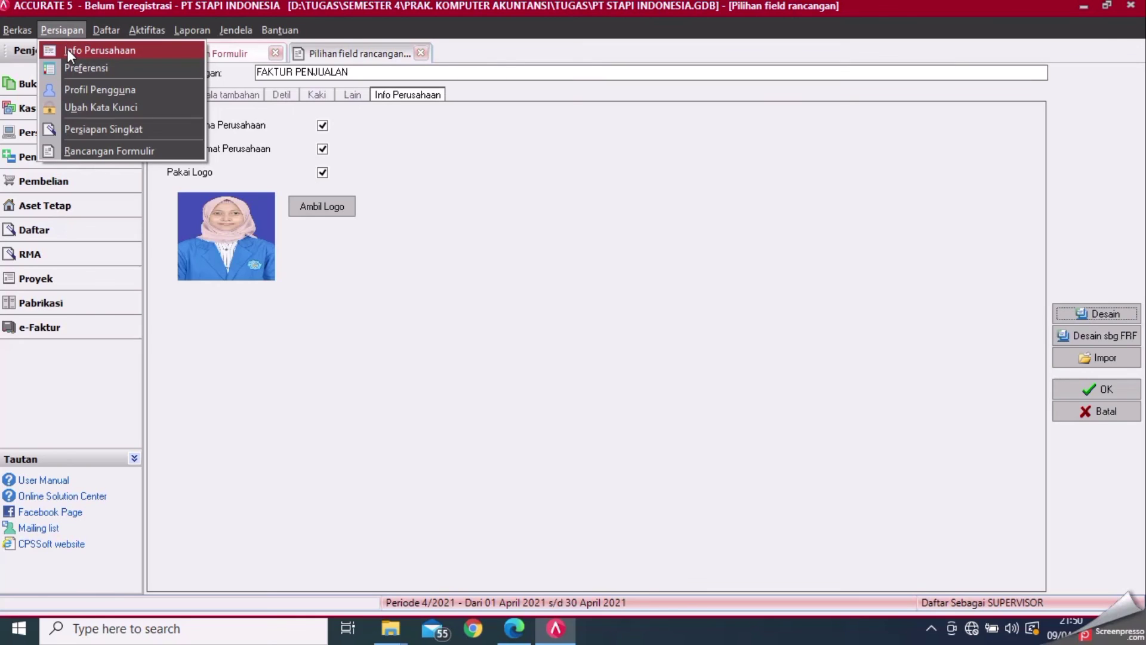
pyautogui.click(68, 51)
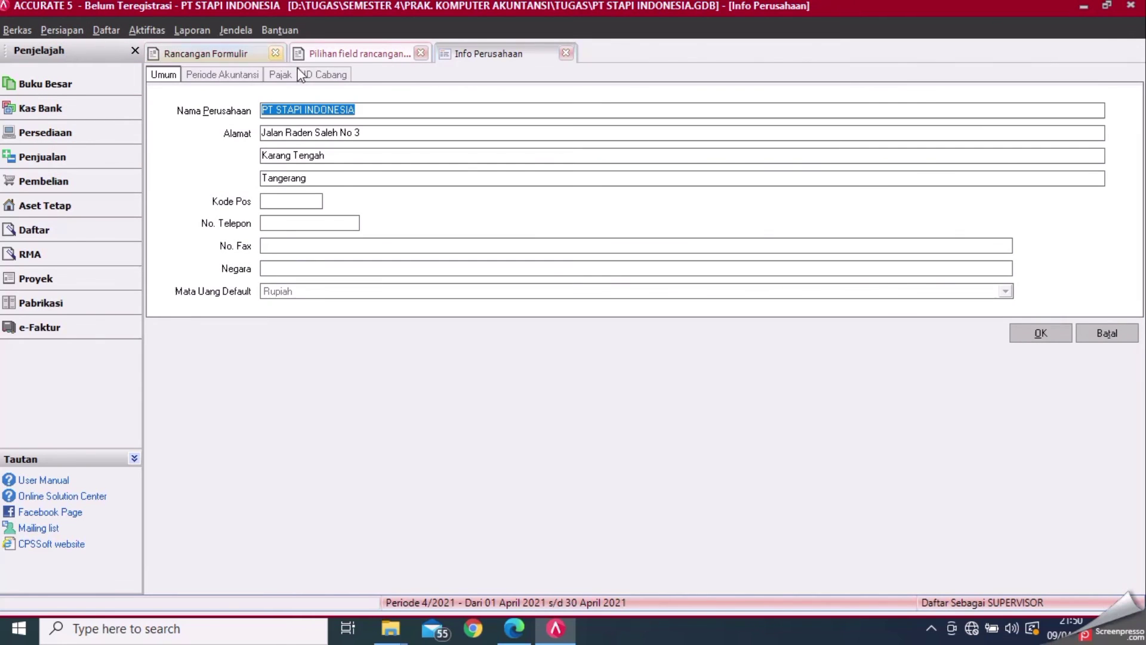
pyautogui.press('BackSpace')
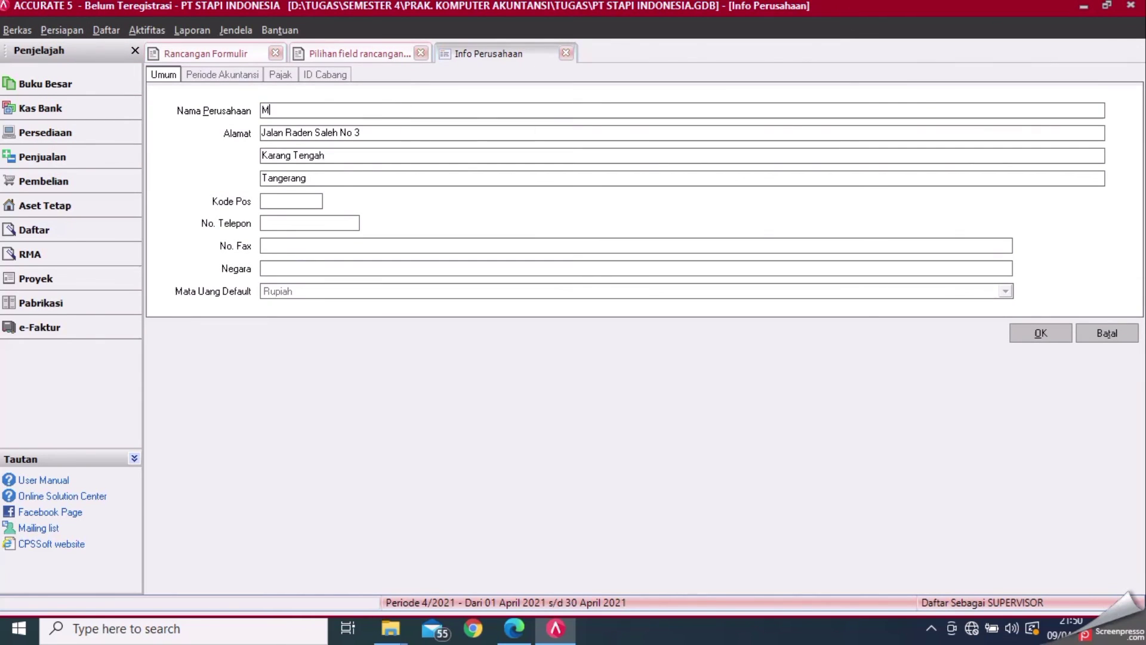
# - Change the first address line to 'Jalan Raya Karangjati-Rejuno'
pyautogui.click(459, 132)
pyautogui.press('BackSpace')
pyautogui.press('BackSpace')
pyautogui.press('BackSpace')
pyautogui.press('BackSpace')
pyautogui.press('BackSpace')
pyautogui.press('BackSpace')
pyautogui.press('BackSpace')
pyautogui.press('BackSpace')
pyautogui.press('BackSpace')
pyautogui.press('BackSpace')
pyautogui.press('BackSpace')
pyautogui.press('BackSpace')
pyautogui.press('BackSpace')
pyautogui.press('BackSpace')
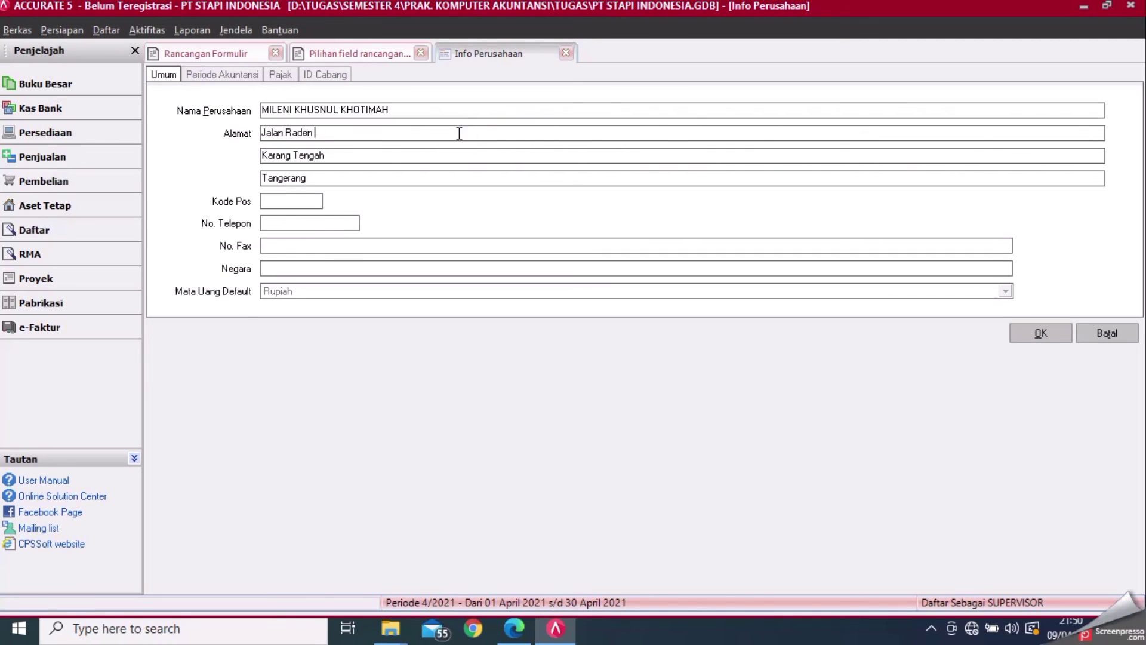
pyautogui.press('capslock')
pyautogui.write('ya')
pyautogui.press('capslock')
pyautogui.write('K')
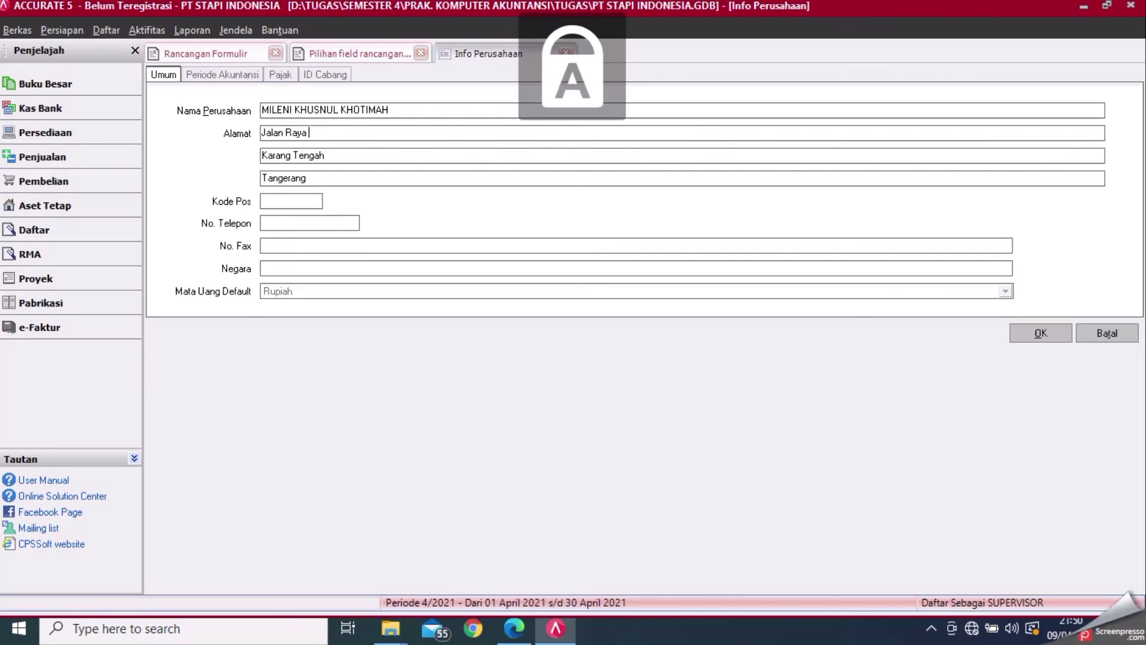
pyautogui.press('capslock')
pyautogui.write('arangjati-')
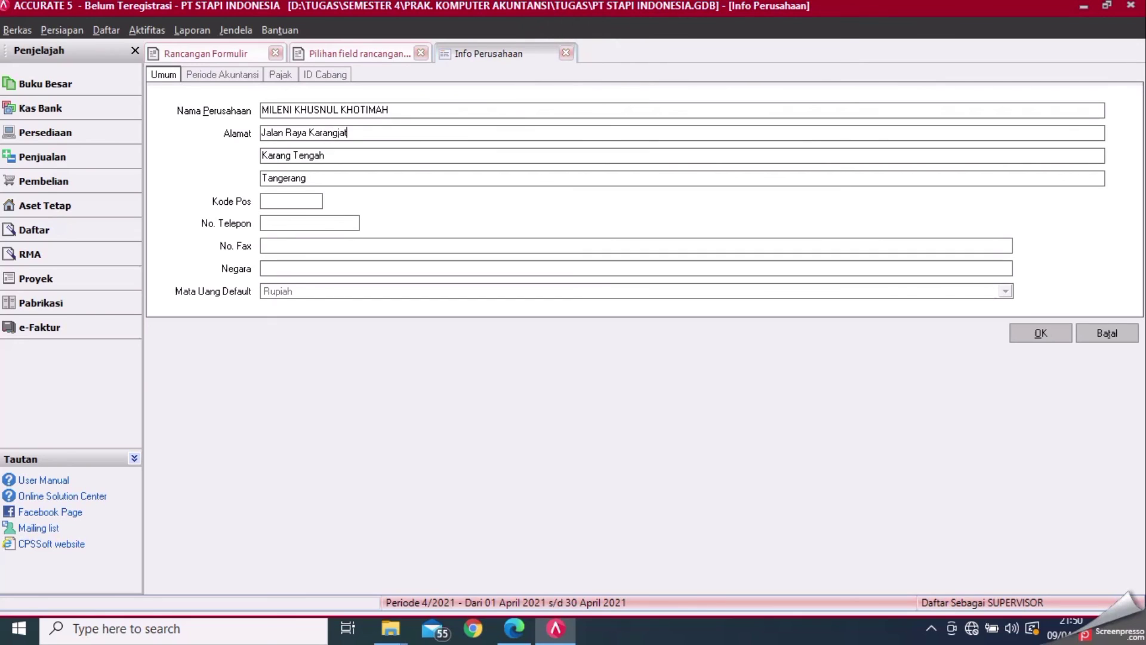
pyautogui.press('capslock')
pyautogui.write('Re')
pyautogui.press('capslock')
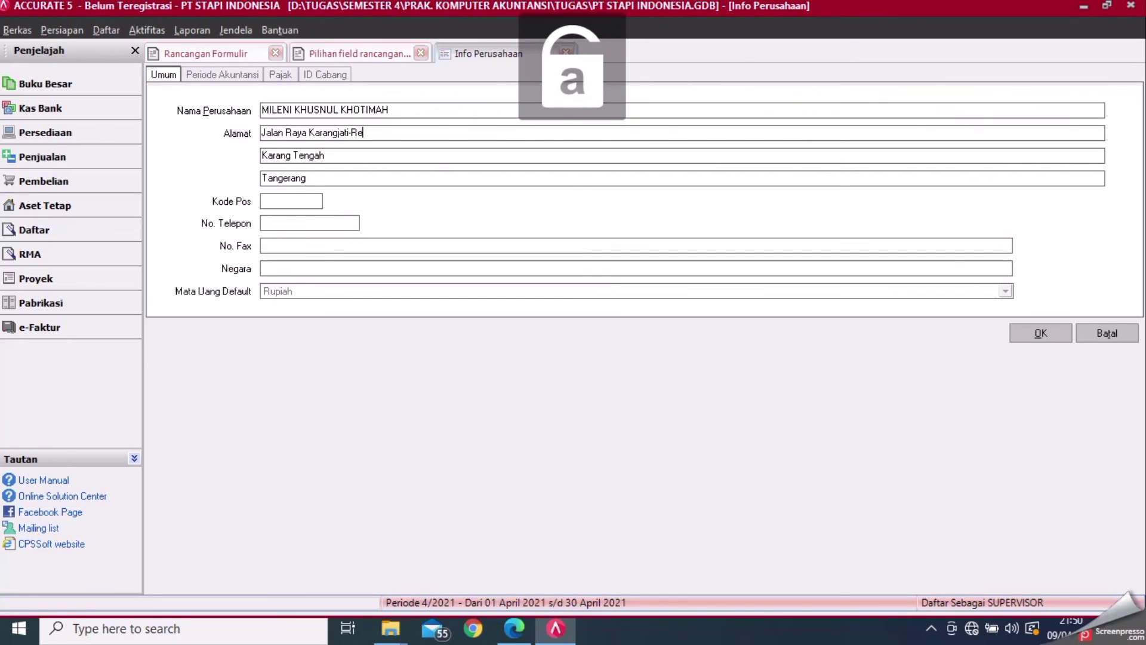
pyautogui.write('juno')
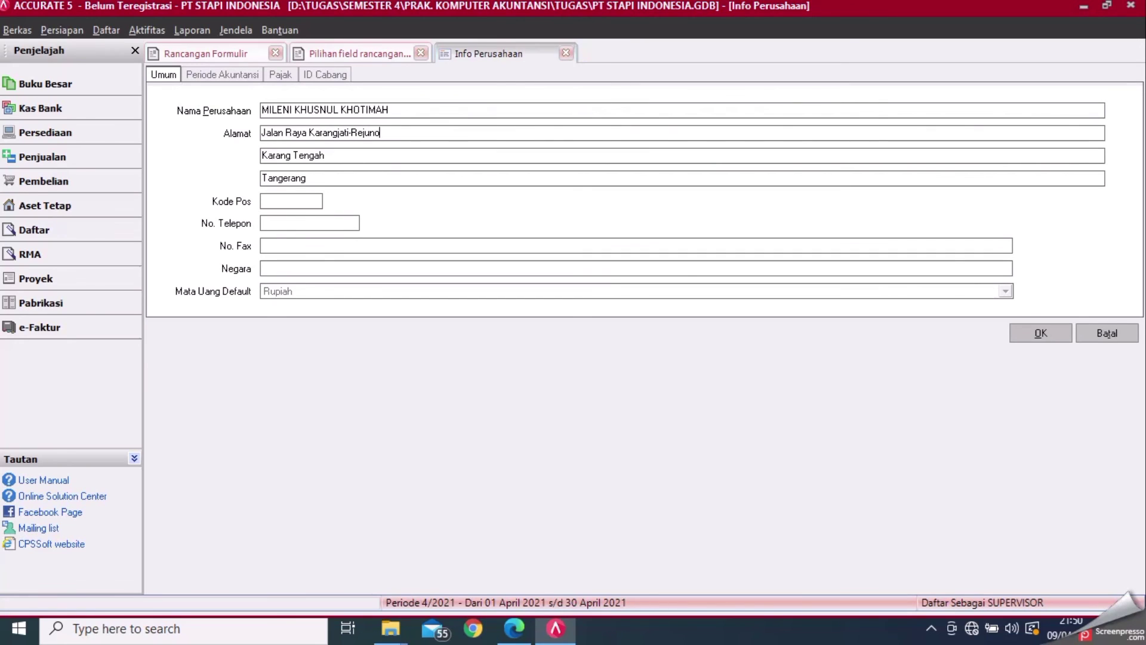
# - Replace the Karang Tengah and Tangerang address lines with 'Karangjati' and 'Kabupaten Ngawi'
pyautogui.click(433, 153)
pyautogui.press('BackSpace')
pyautogui.press('BackSpace')
pyautogui.press('BackSpace')
pyautogui.press('BackSpace')
pyautogui.press('BackSpace')
pyautogui.press('BackSpace')
pyautogui.press('BackSpace')
pyautogui.press('BackSpace')
pyautogui.press('BackSpace')
pyautogui.press('BackSpace')
pyautogui.press('BackSpace')
pyautogui.press('BackSpace')
pyautogui.press('BackSpace')
pyautogui.press('capslock')
pyautogui.write('K')
pyautogui.press('capslock')
pyautogui.write('aran')
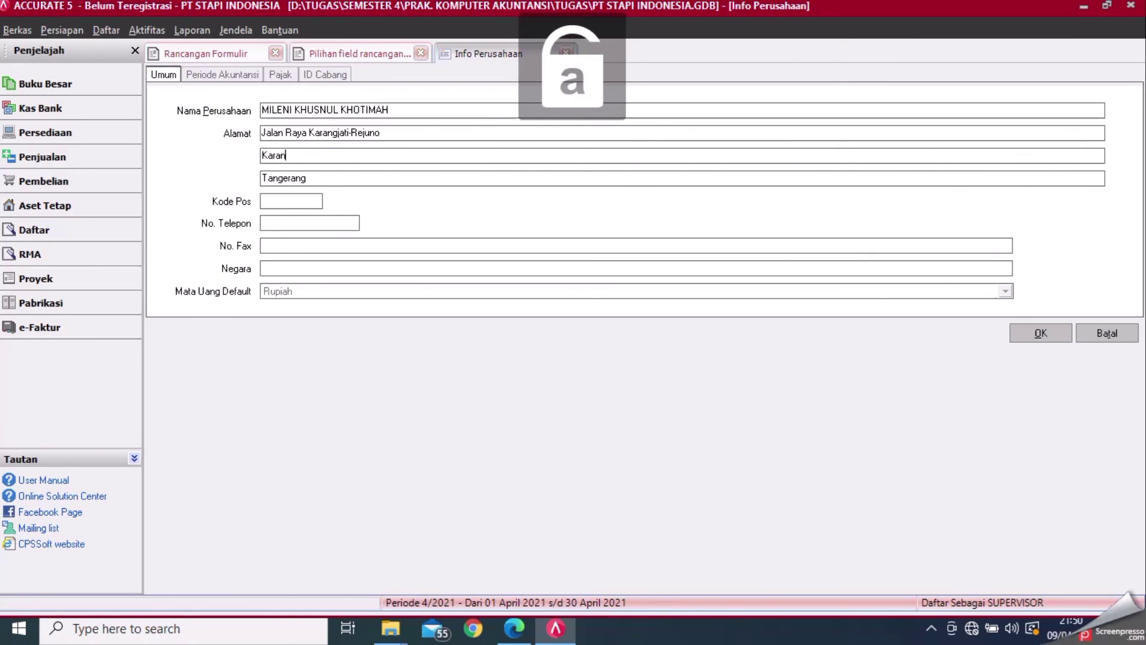
pyautogui.write('gjati')
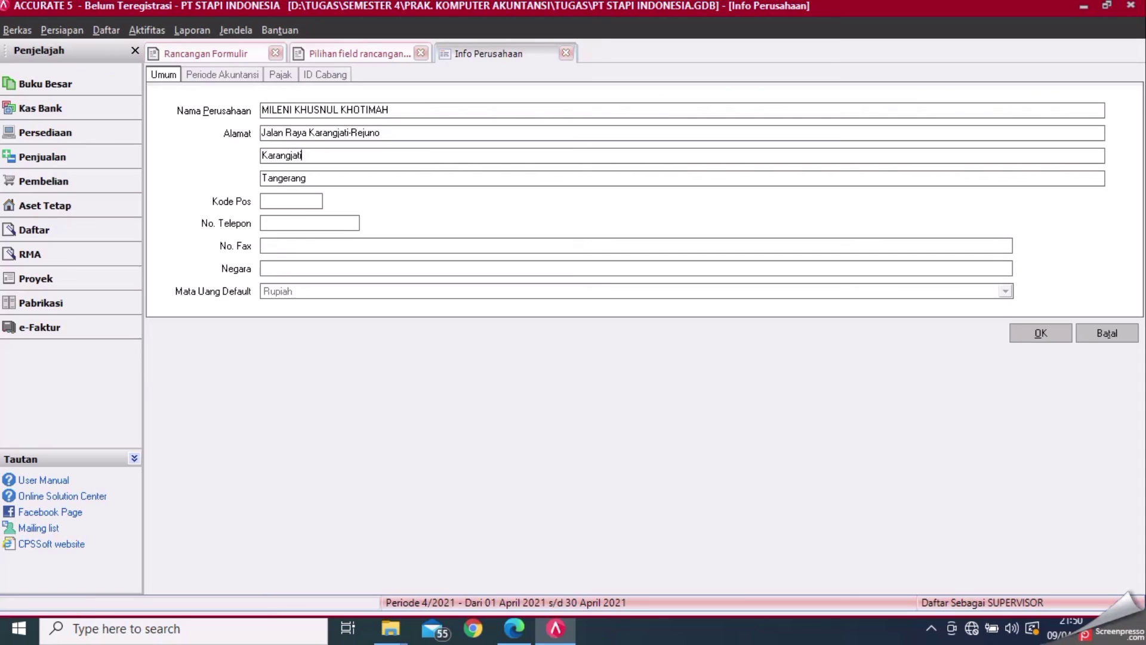
pyautogui.click(407, 178)
pyautogui.press('BackSpace')
pyautogui.press('BackSpace')
pyautogui.press('BackSpace')
pyautogui.press('BackSpace')
pyautogui.press('BackSpace')
pyautogui.press('BackSpace')
pyautogui.press('BackSpace')
pyautogui.press('BackSpace')
pyautogui.press('BackSpace')
pyautogui.press('capslock')
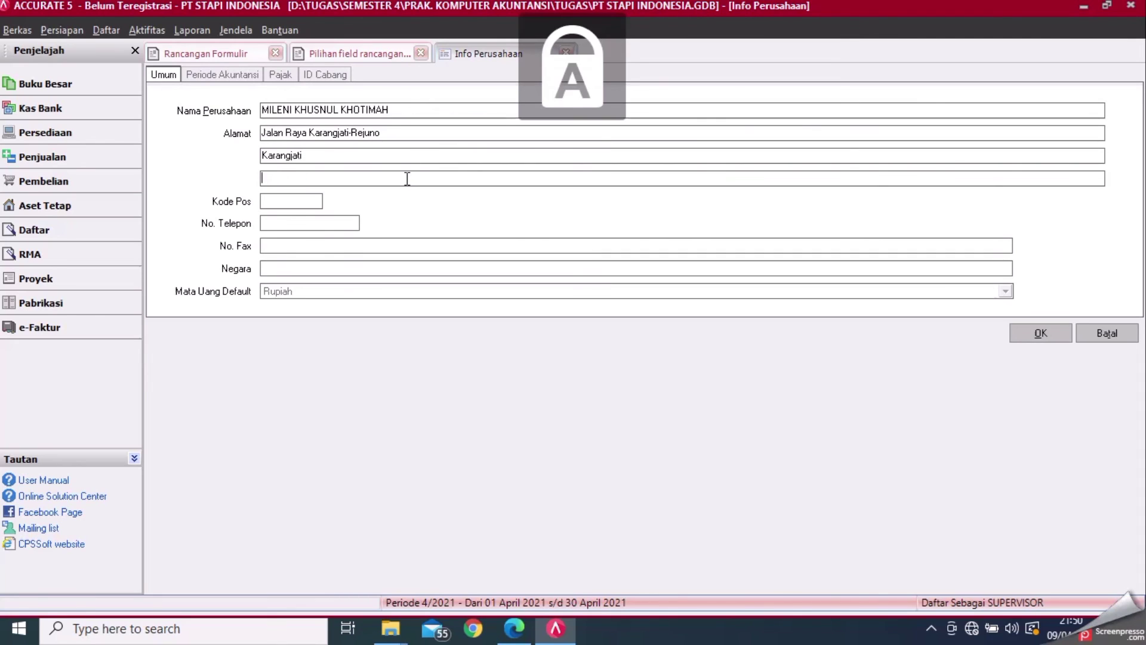
pyautogui.write('K')
pyautogui.press('capslock')
pyautogui.write('abupaten')
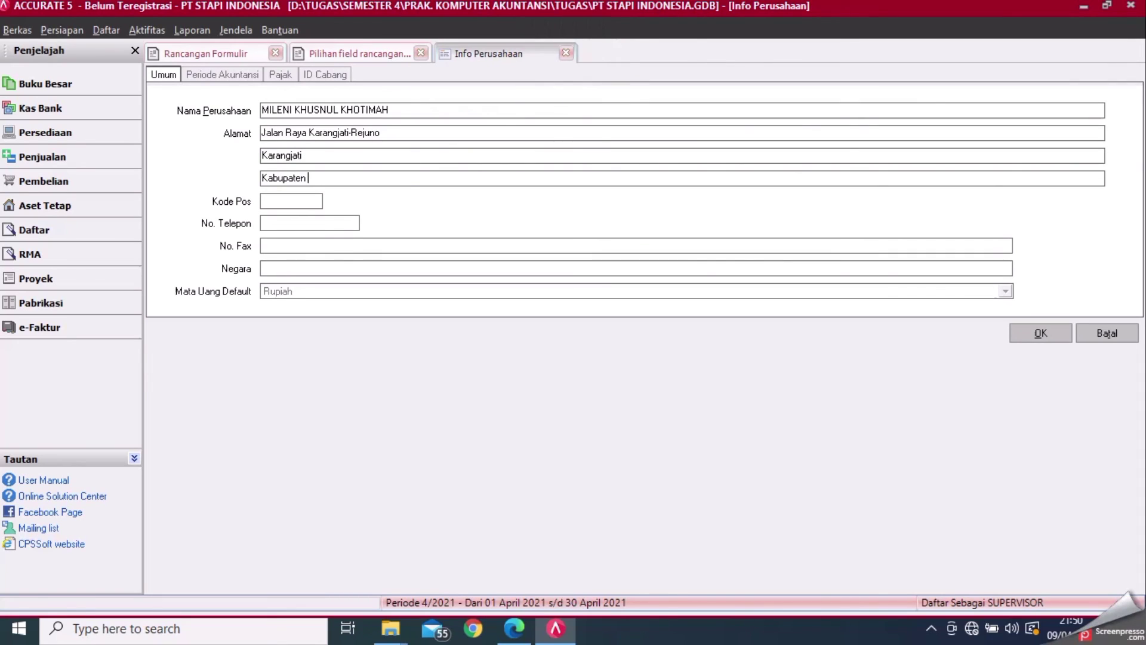
pyautogui.press('capslock')
pyautogui.write('N')
pyautogui.press('capslock')
pyautogui.write('gawi')
# - Enter postal code 63284, the company phone number, and country Indonesia
pyautogui.click(316, 203)
pyautogui.write('63284')
pyautogui.click(294, 225)
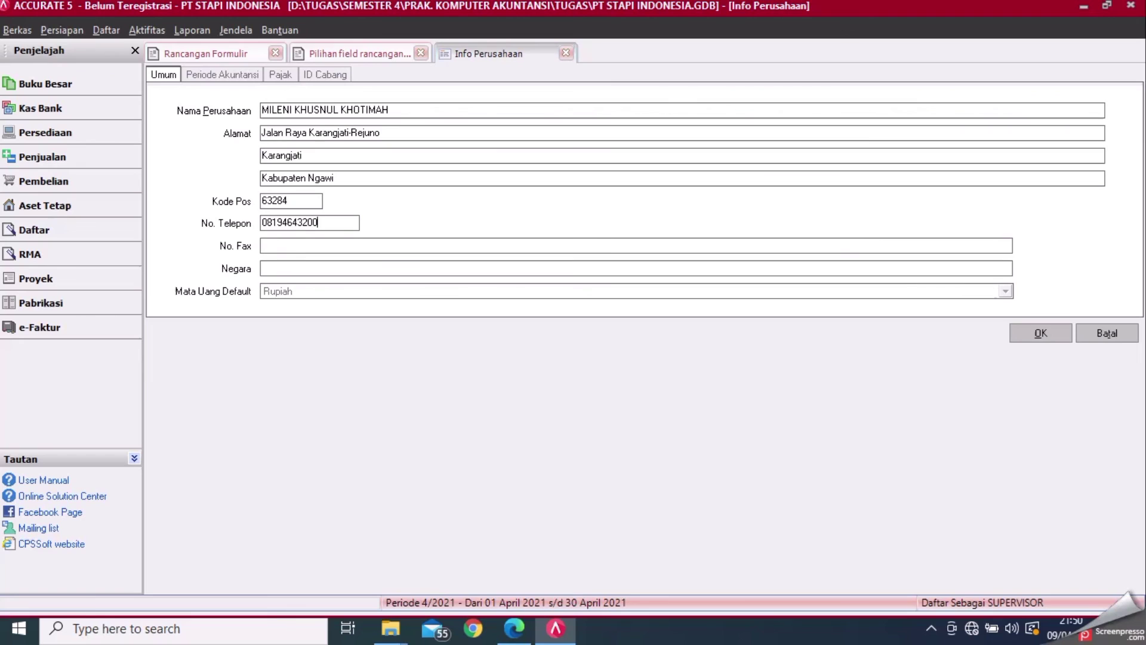
pyautogui.click(356, 270)
pyautogui.press('capslock')
pyautogui.write('I')
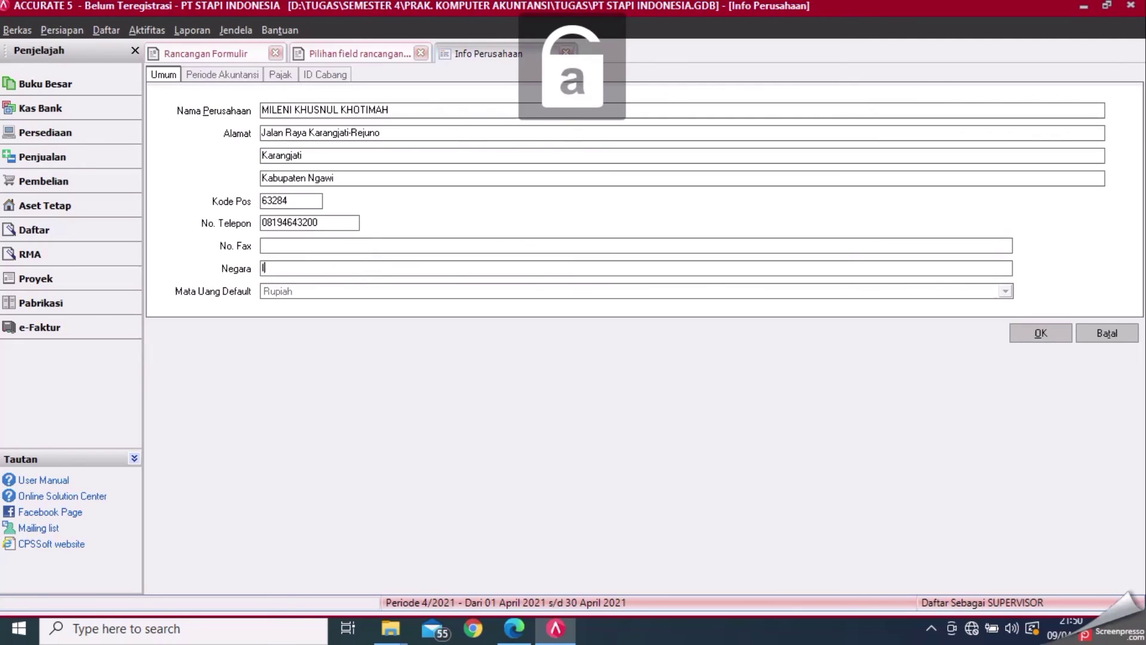
pyautogui.write('ndonesia')
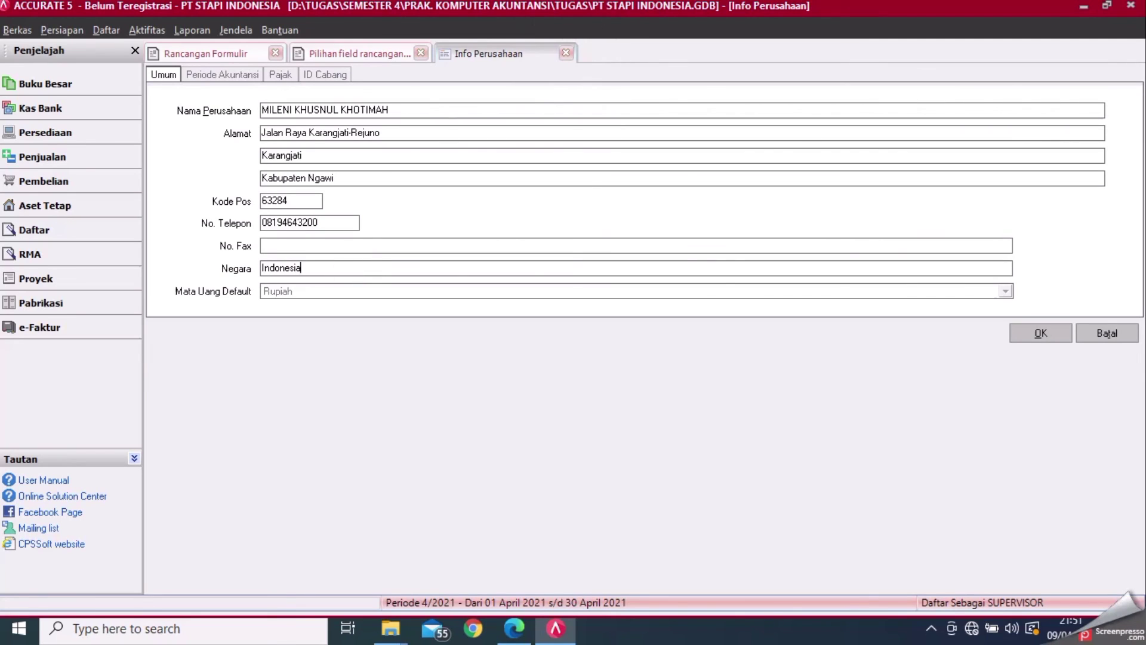
# - Correct two digits in the phone number and save the company information
pyautogui.click(311, 221)
pyautogui.press('BackSpace')
pyautogui.write('1')
pyautogui.press('Left')
pyautogui.write('2')
pyautogui.click(1033, 335)
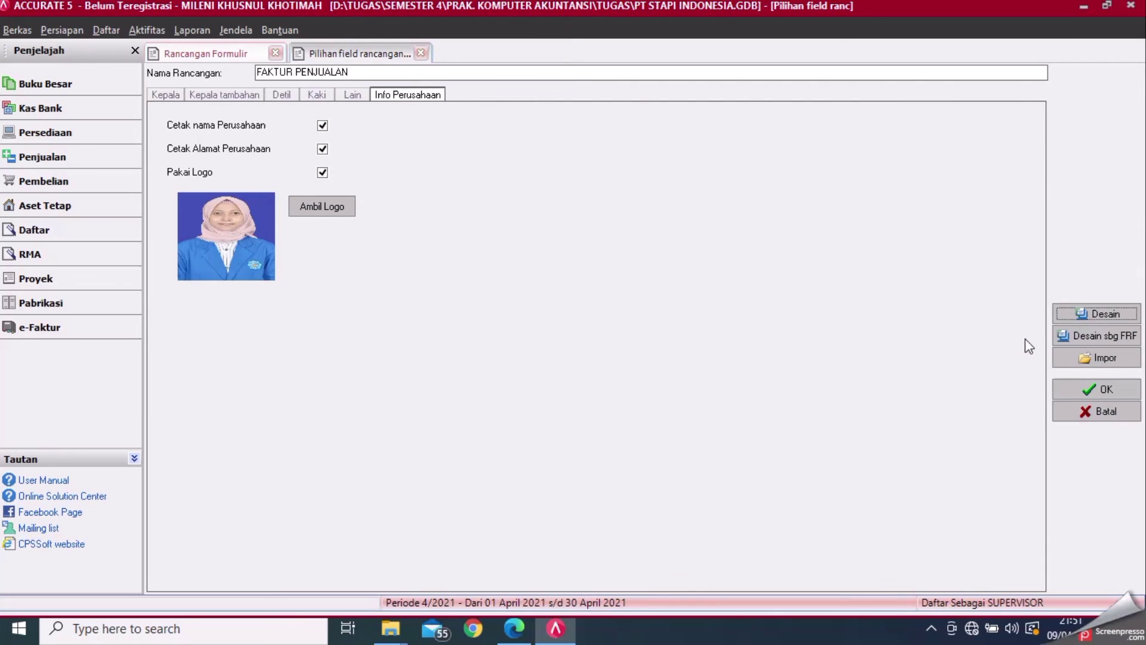
# - Save the FAKTUR PENJUALAN form design and go to the Penjualan sales overview
pyautogui.click(1081, 385)
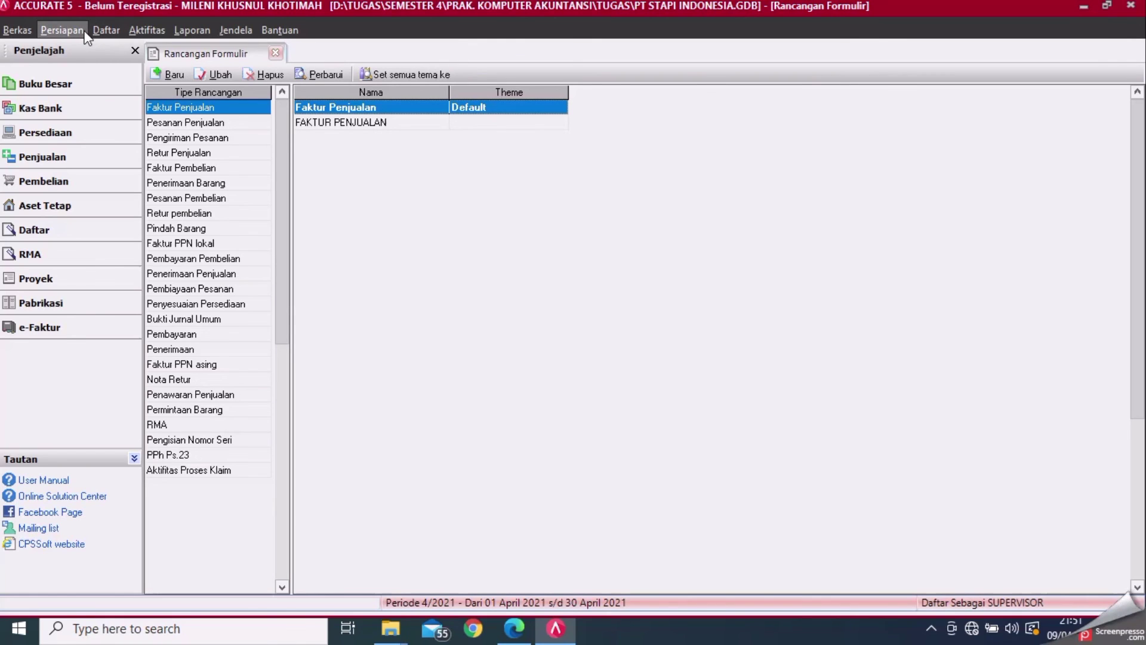
pyautogui.click(99, 165)
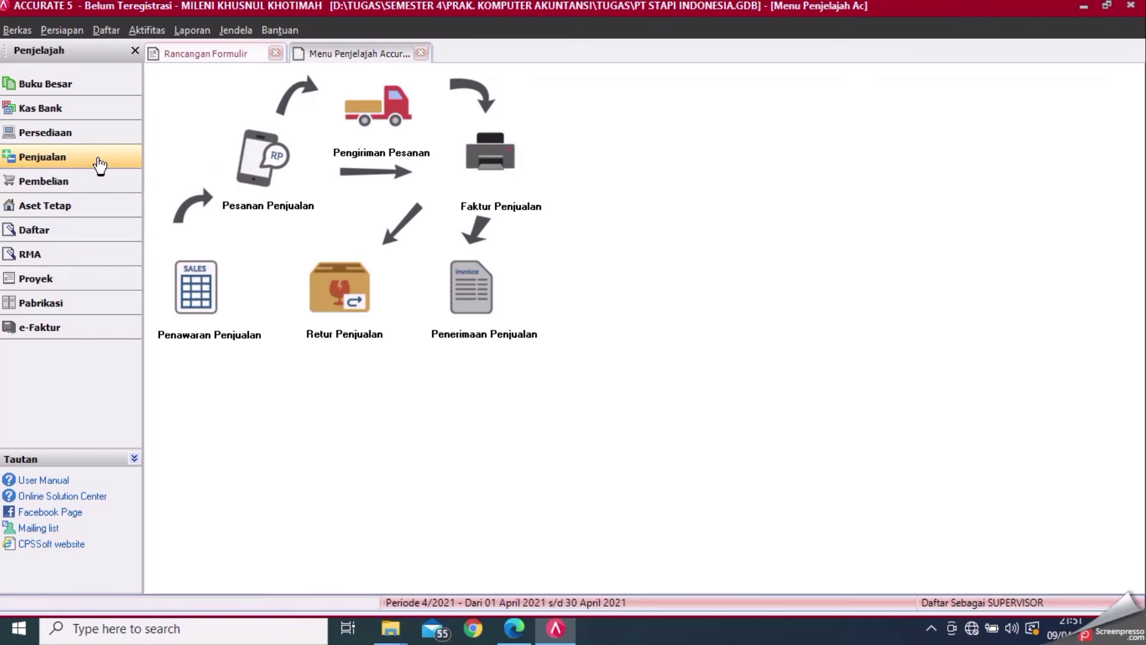
# - Start a new sales invoice for customer Cash using the FAKTUR PENJUALAN design
pyautogui.click(491, 176)
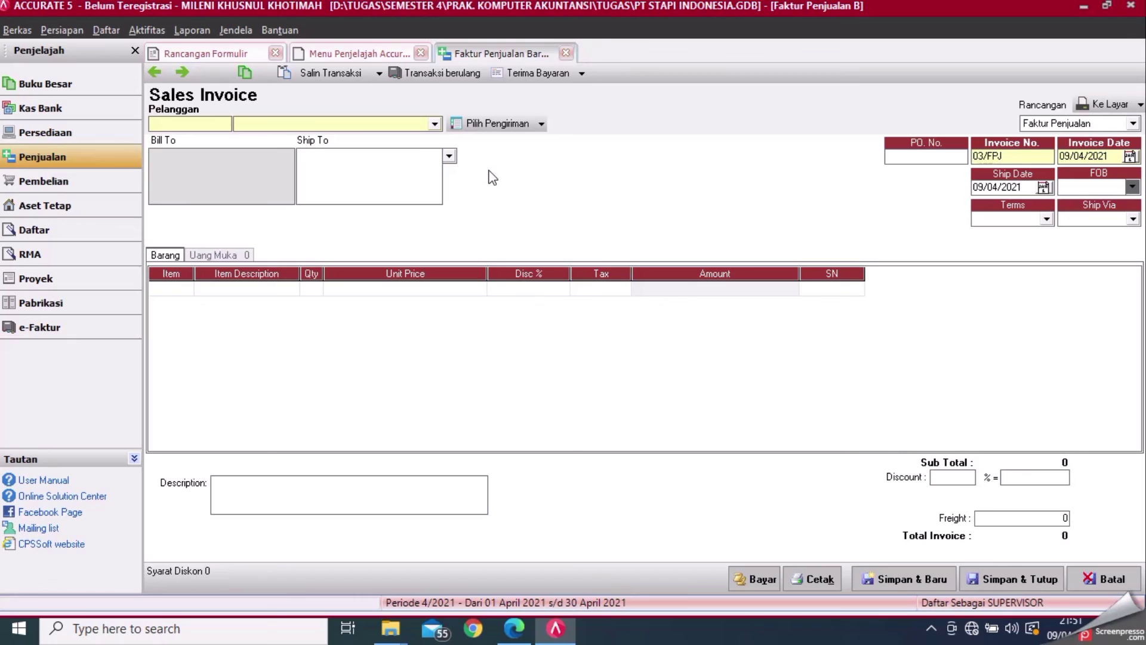
pyautogui.click(436, 124)
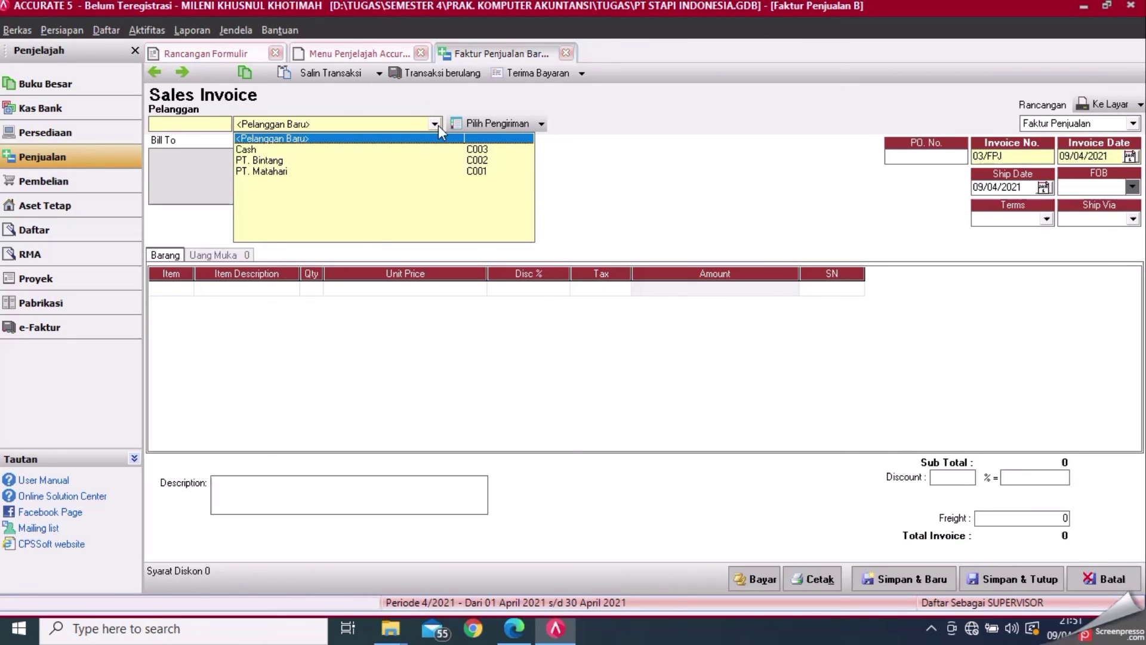
pyautogui.click(393, 149)
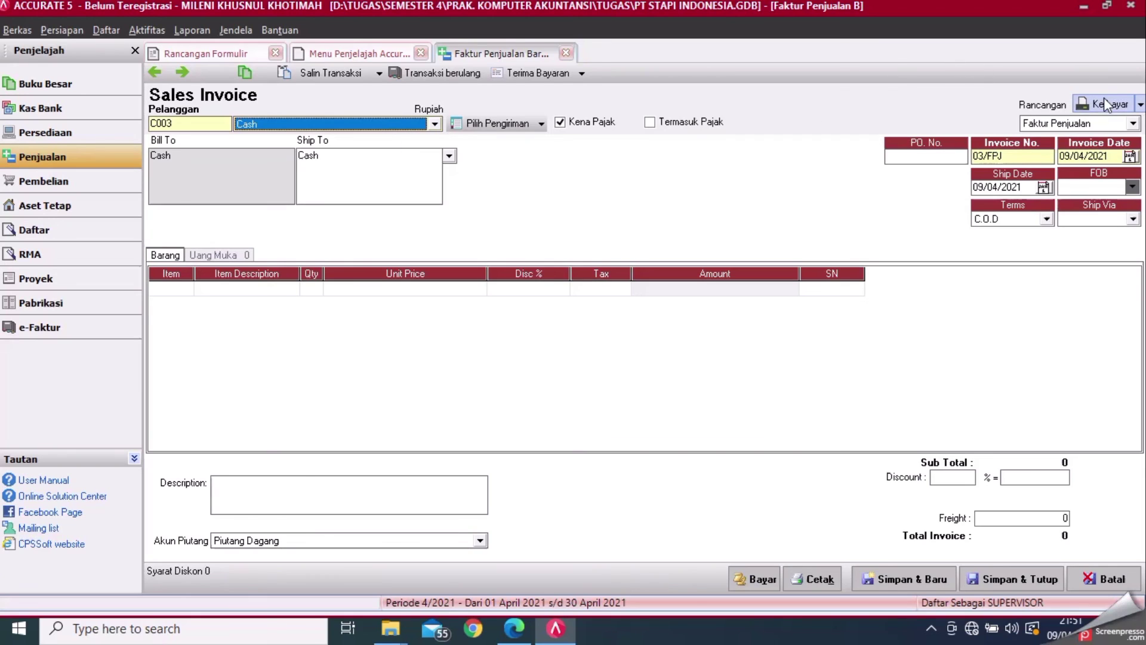
pyautogui.click(1132, 123)
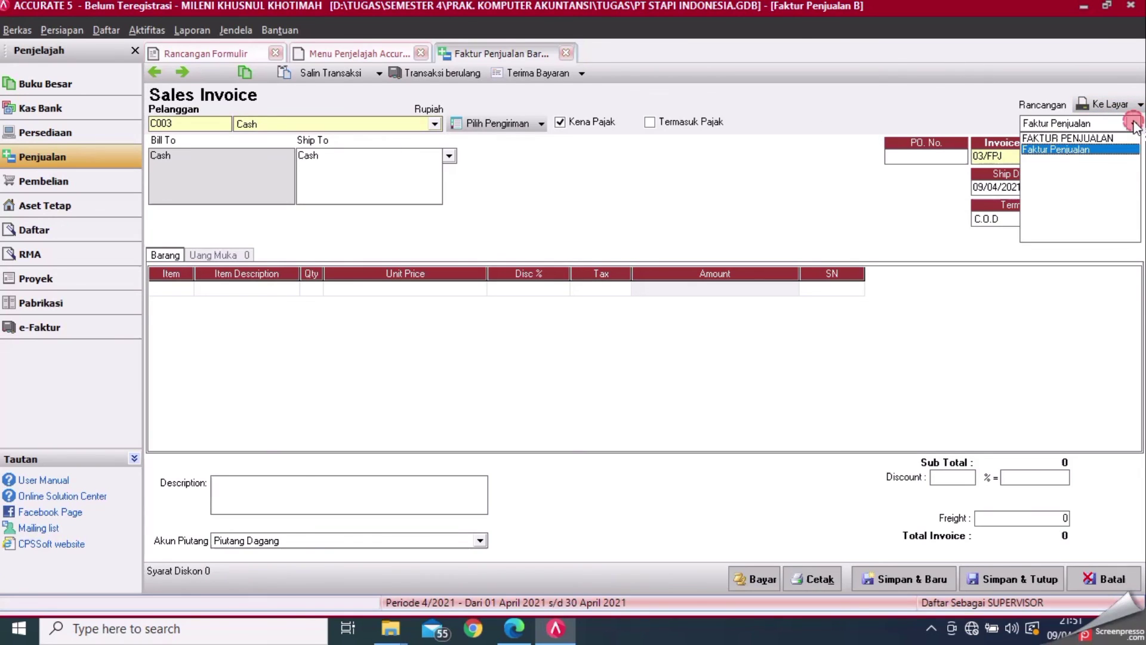
pyautogui.click(1069, 138)
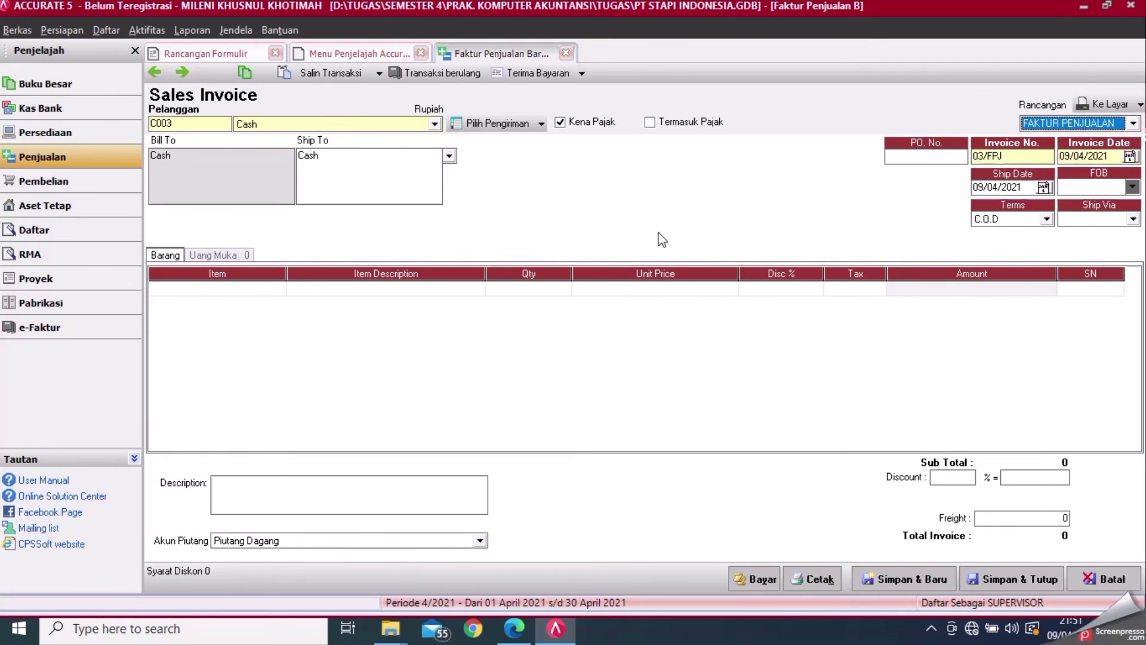
# - Add item P003 Suzuki Shogun to the invoice and preview it on screen
pyautogui.click(268, 295)
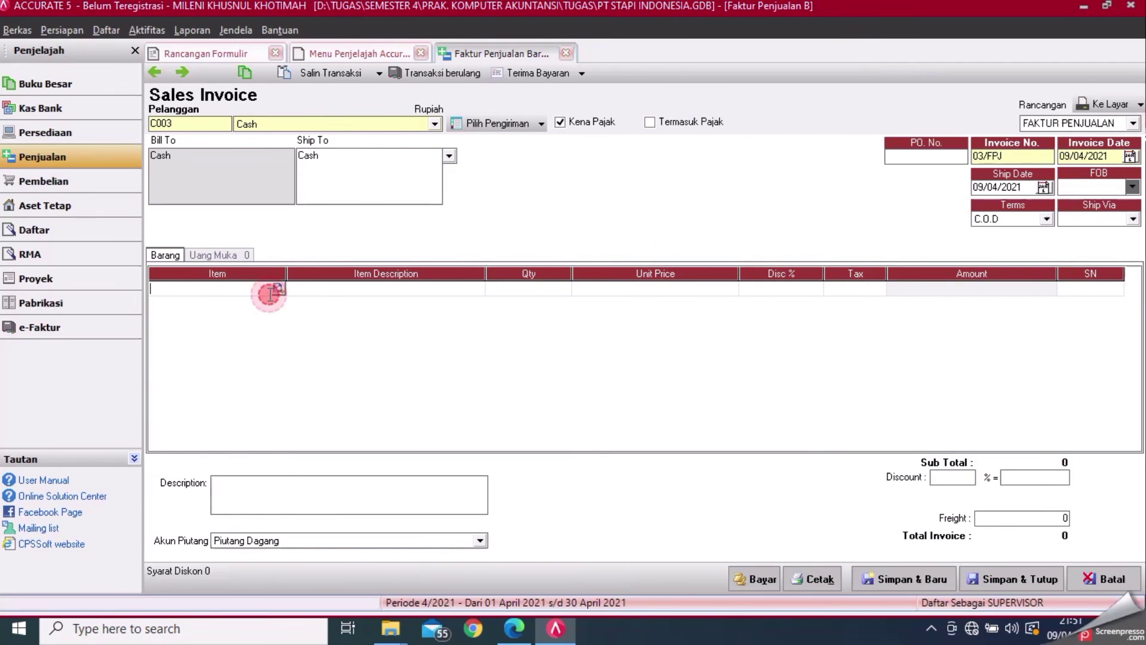
pyautogui.click(278, 289)
pyautogui.click(505, 258)
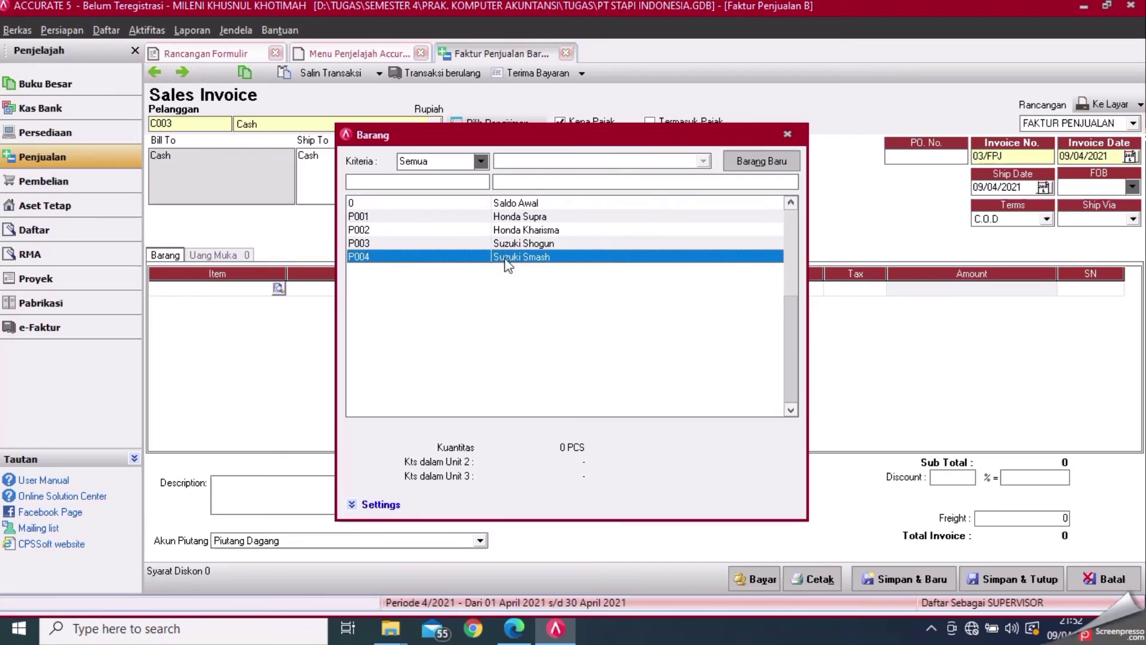
pyautogui.click(500, 243)
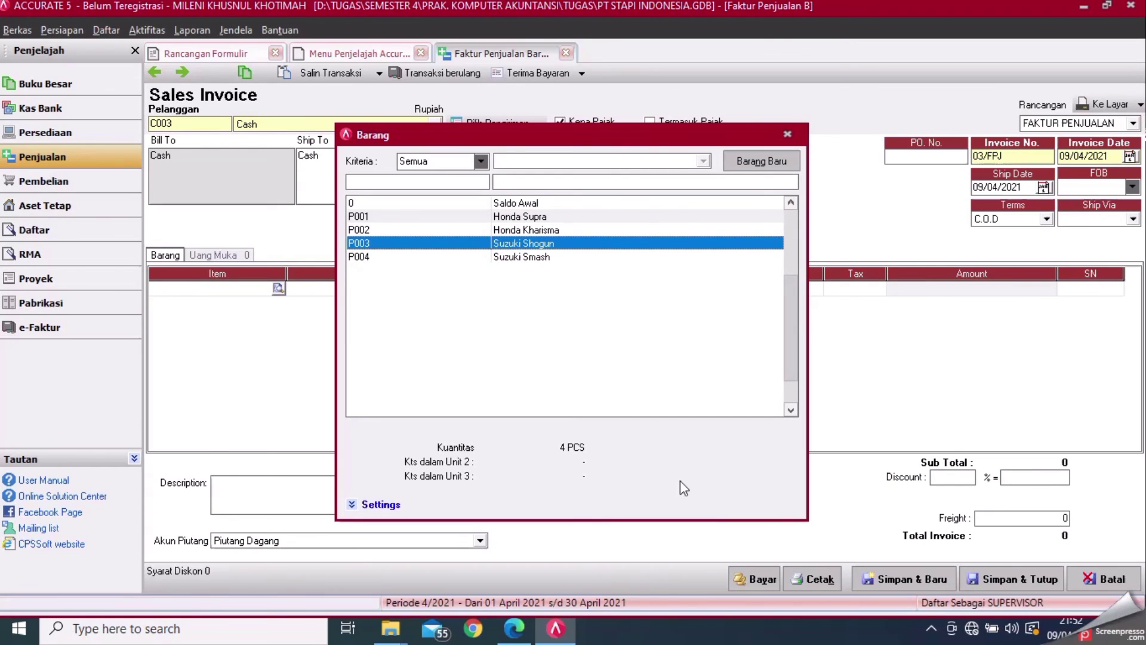
pyautogui.doubleClick(612, 245)
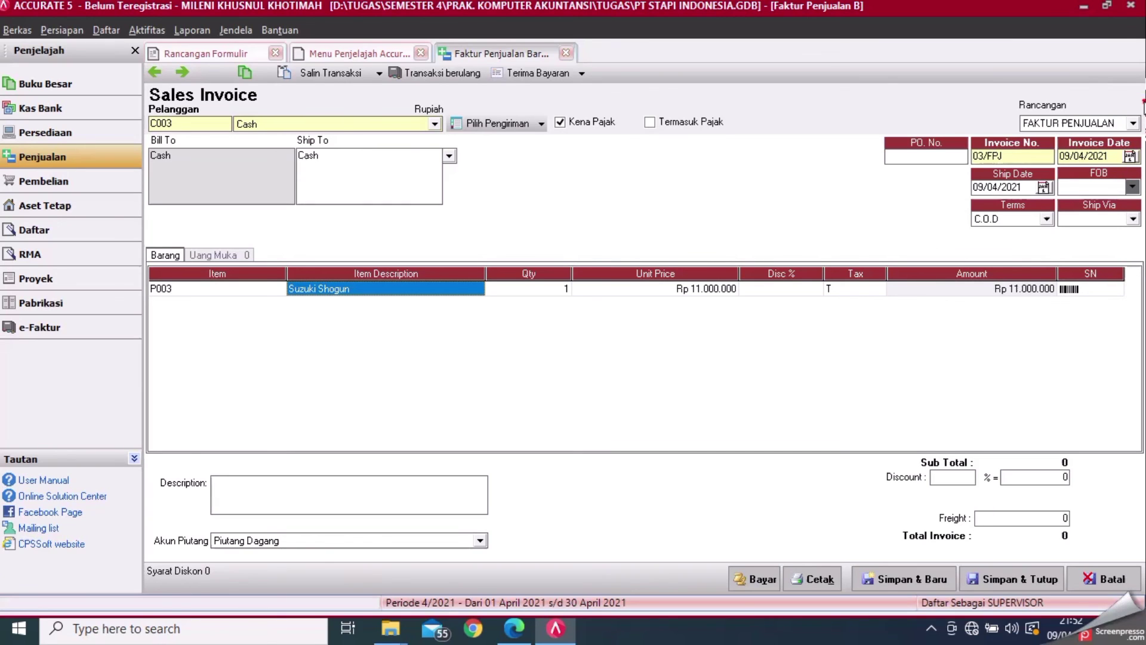
pyautogui.click(1139, 105)
pyautogui.click(1110, 120)
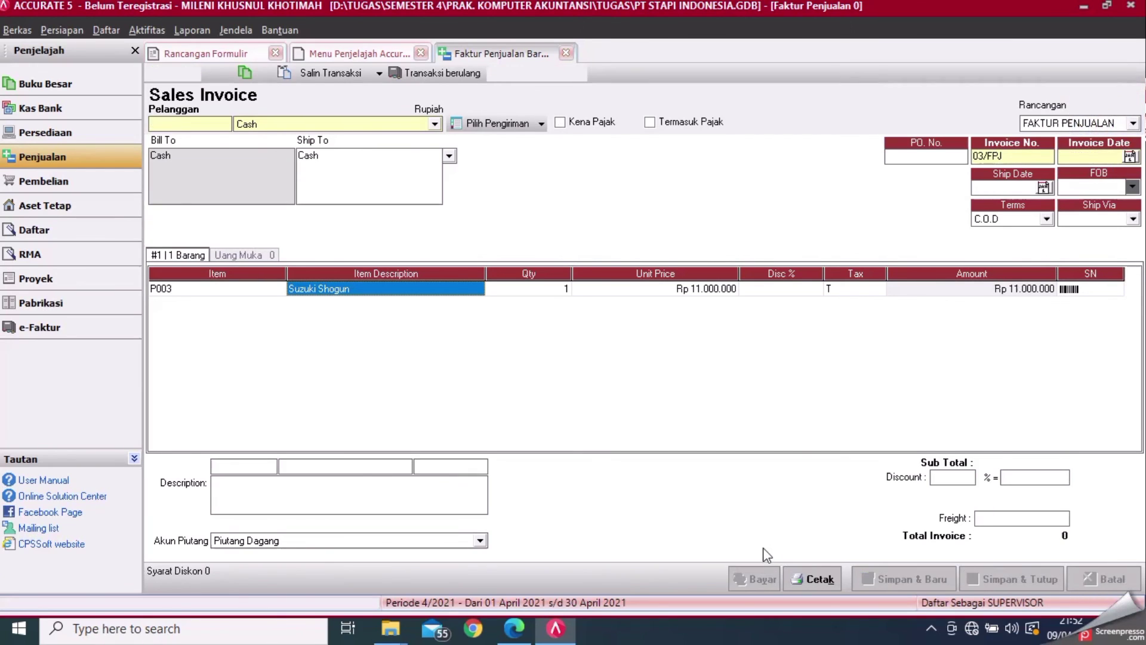